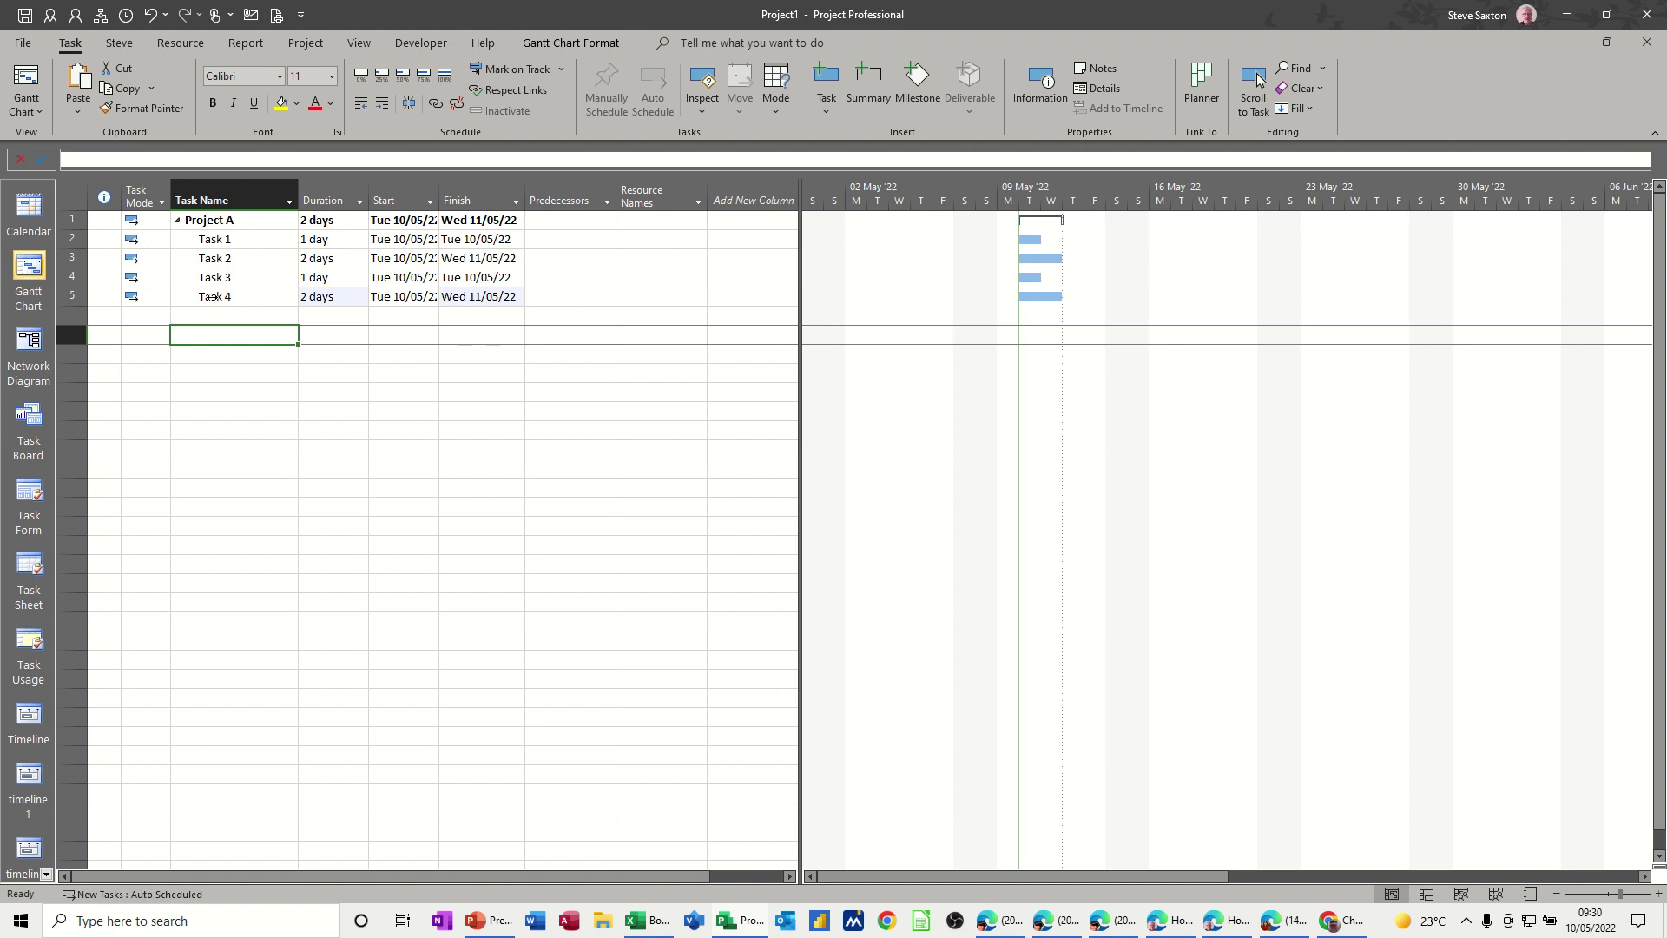
# Review the constraint types in Task 4's advanced task information, leaving As Soon As Possible.
pyautogui.click(214, 297)
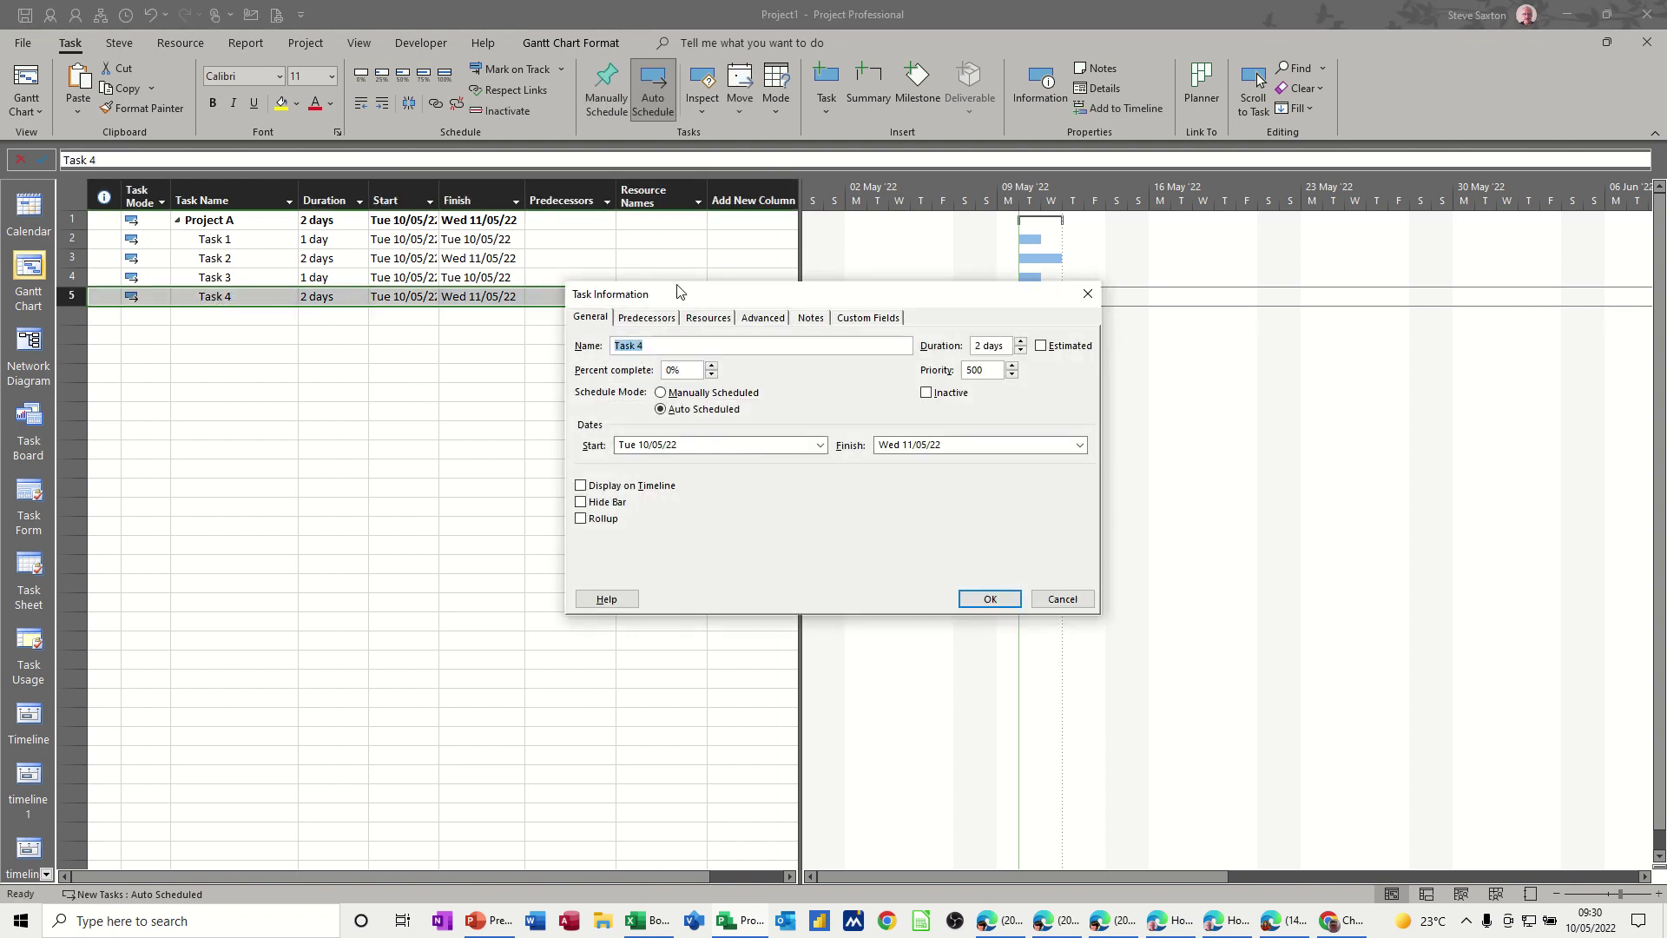
pyautogui.moveTo(669, 292); pyautogui.dragTo(320, 303)
pyautogui.click(403, 331)
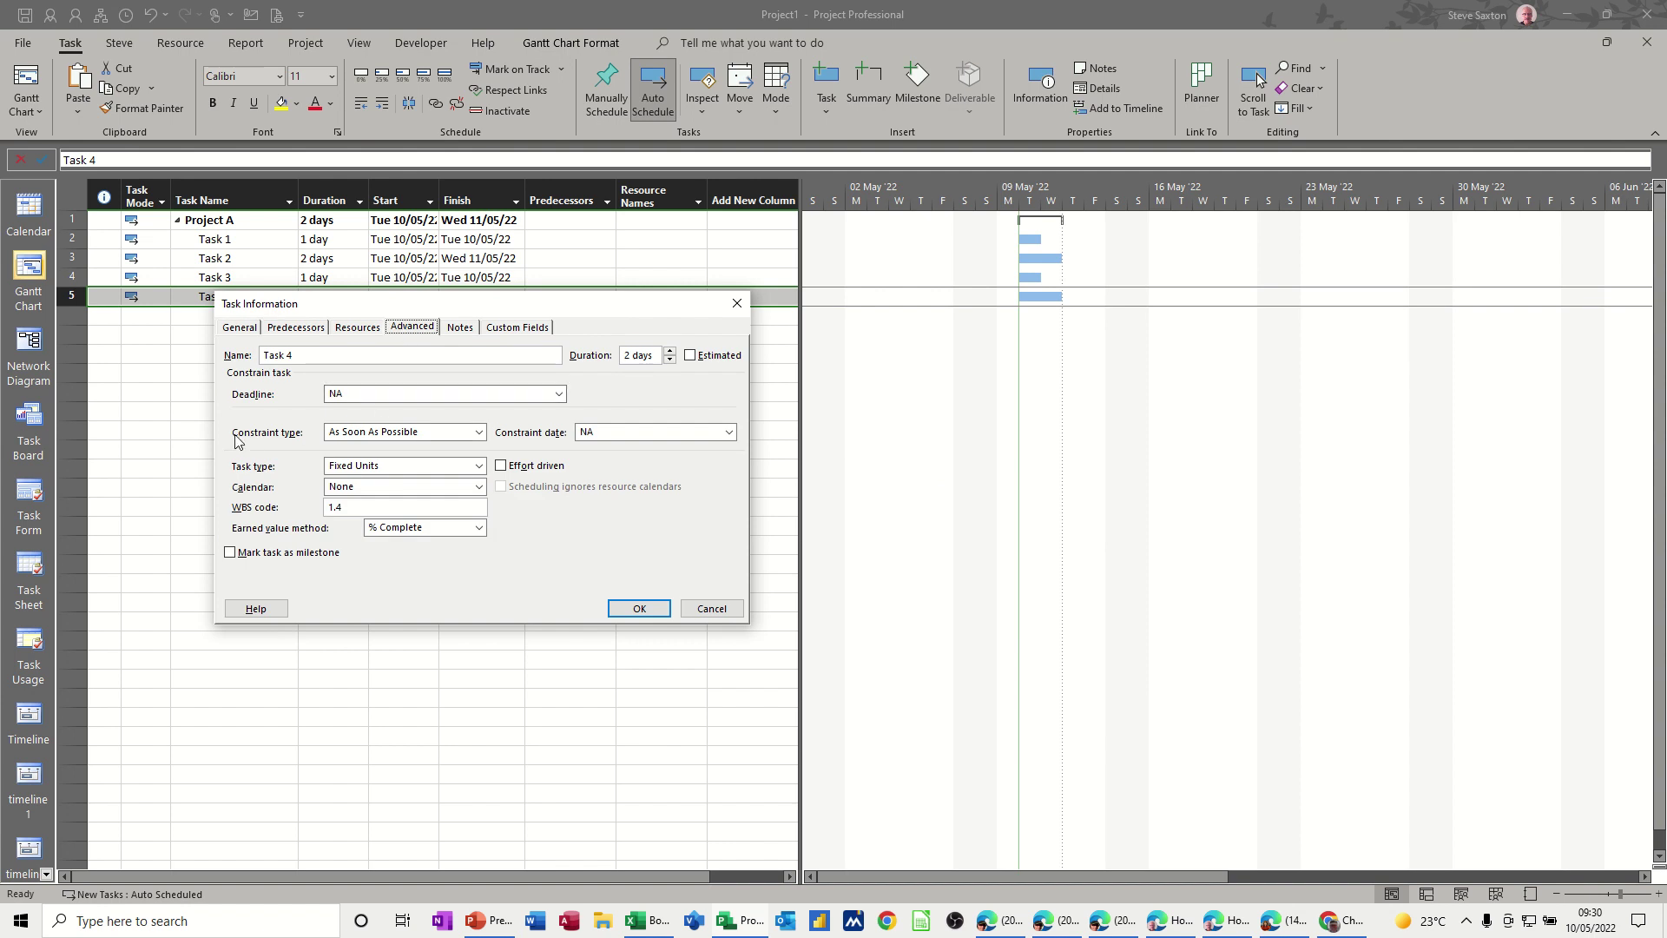
pyautogui.click(479, 432)
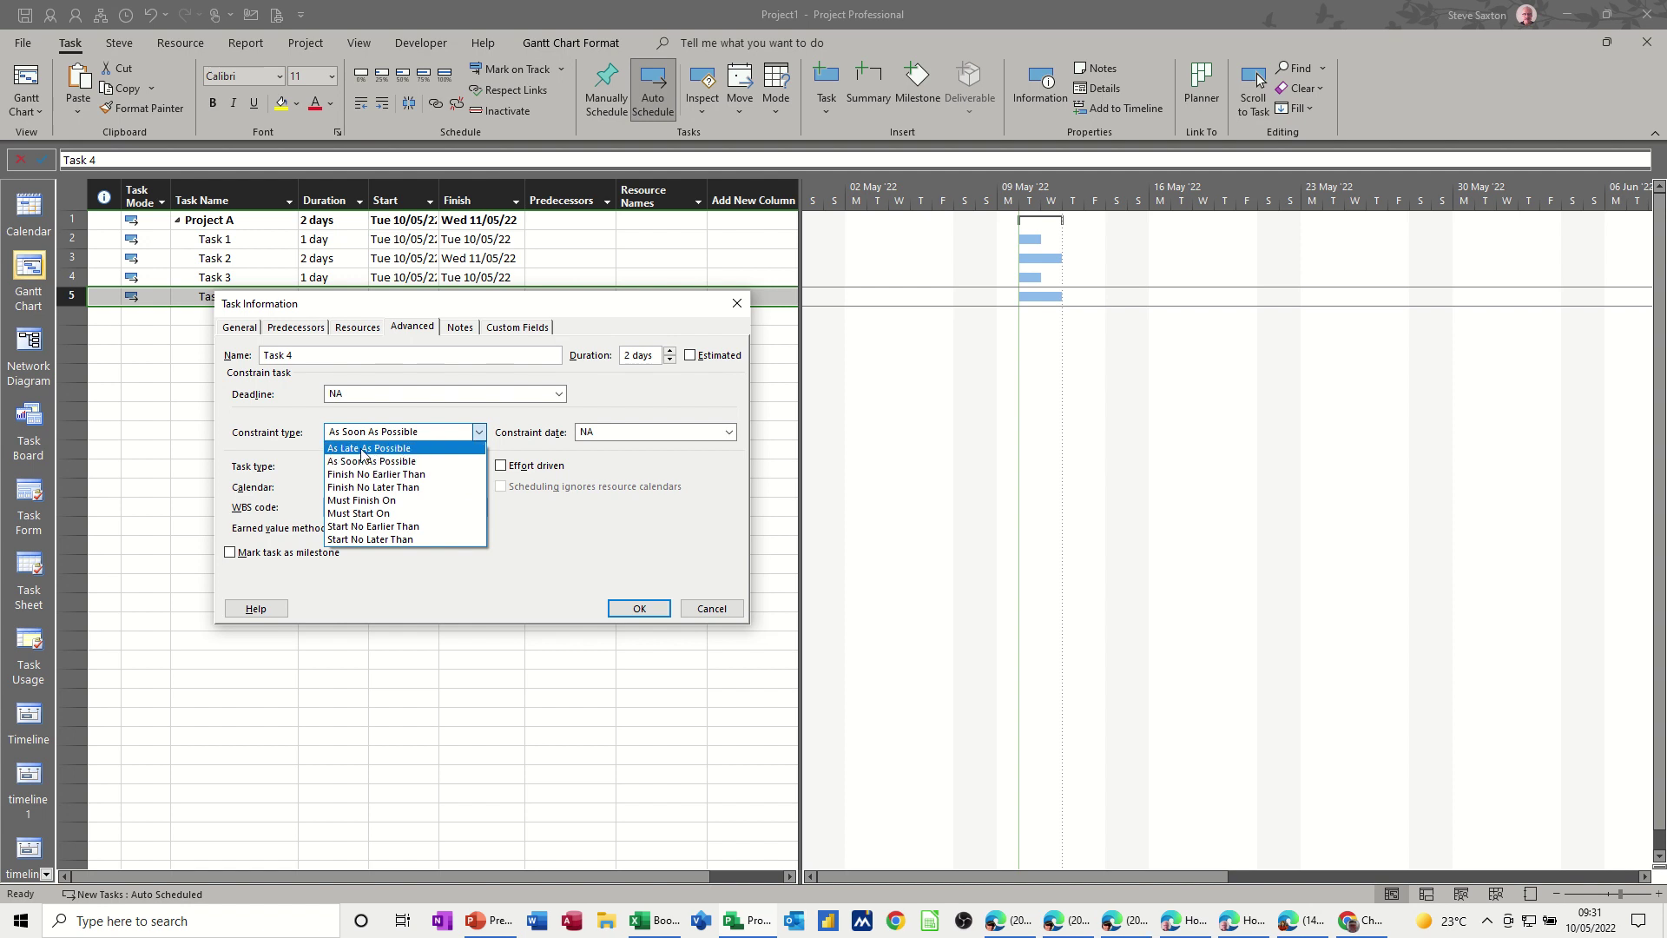
pyautogui.click(699, 610)
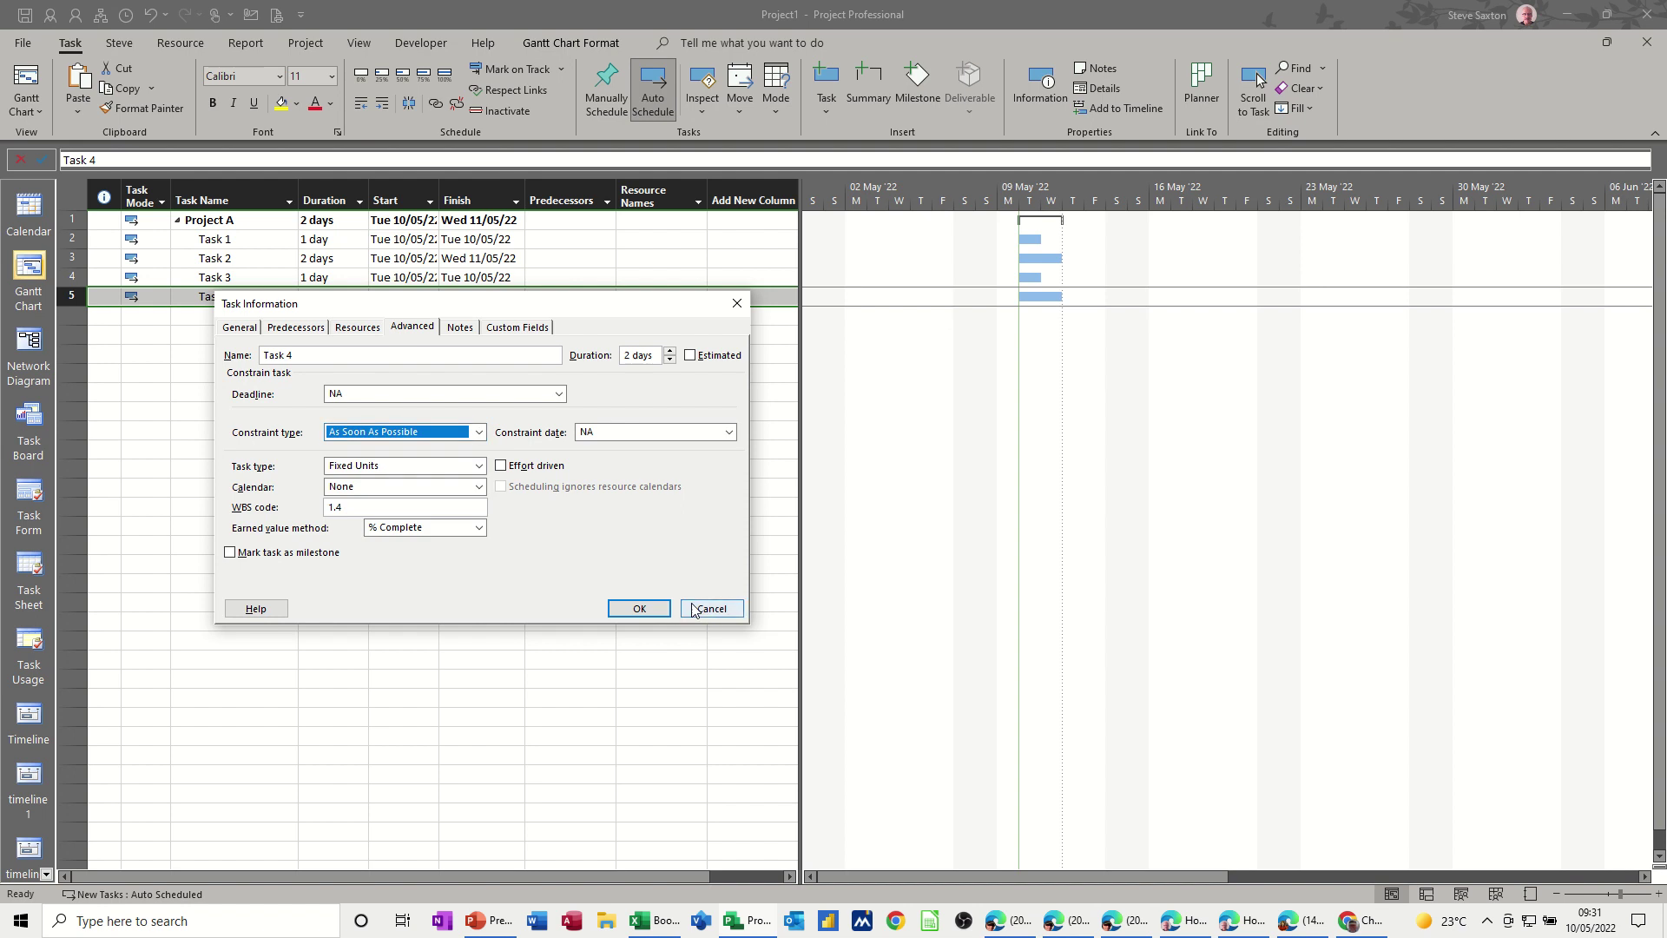
pyautogui.click(710, 608)
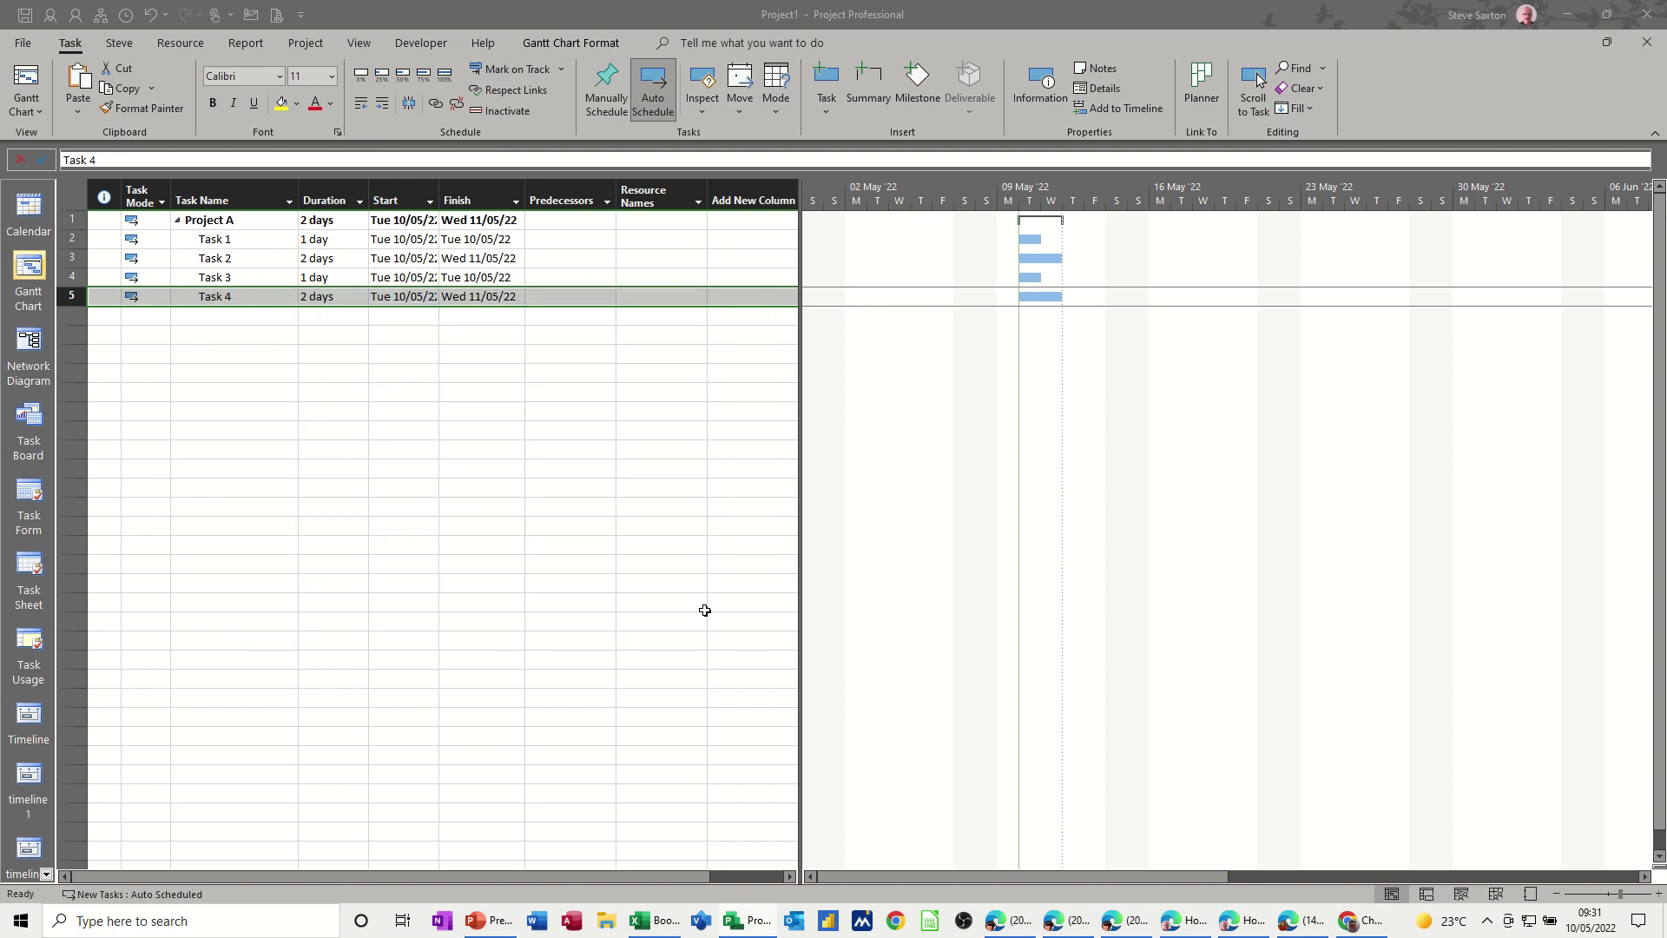
pyautogui.click(296, 45)
pyautogui.click(212, 83)
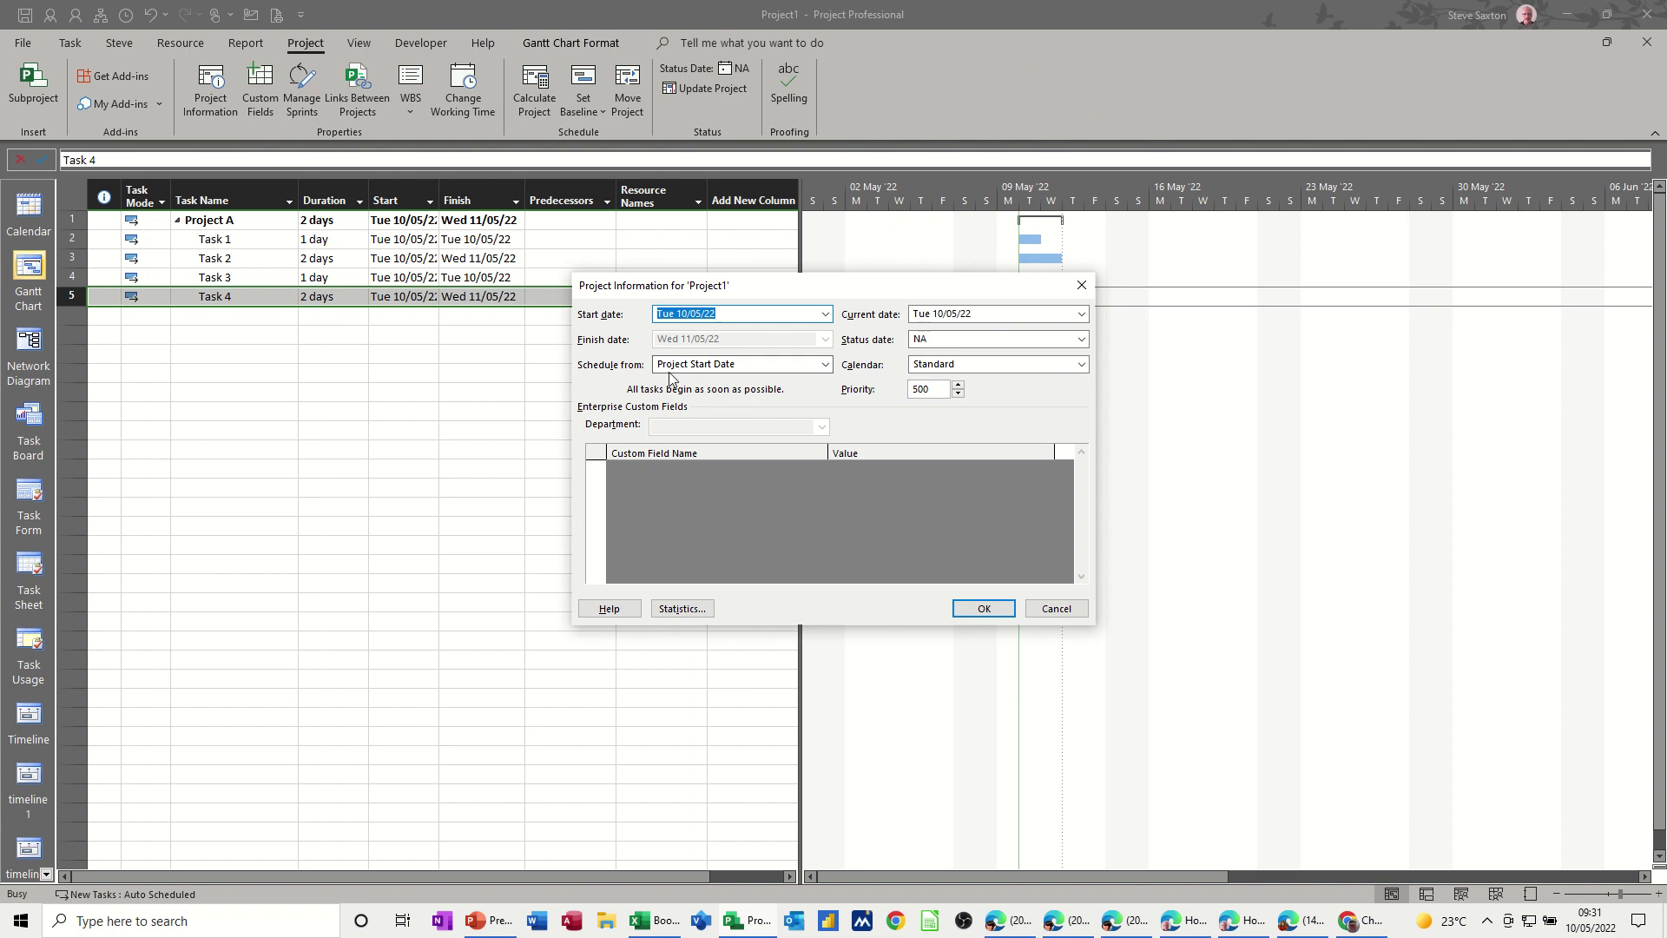
pyautogui.click(826, 368)
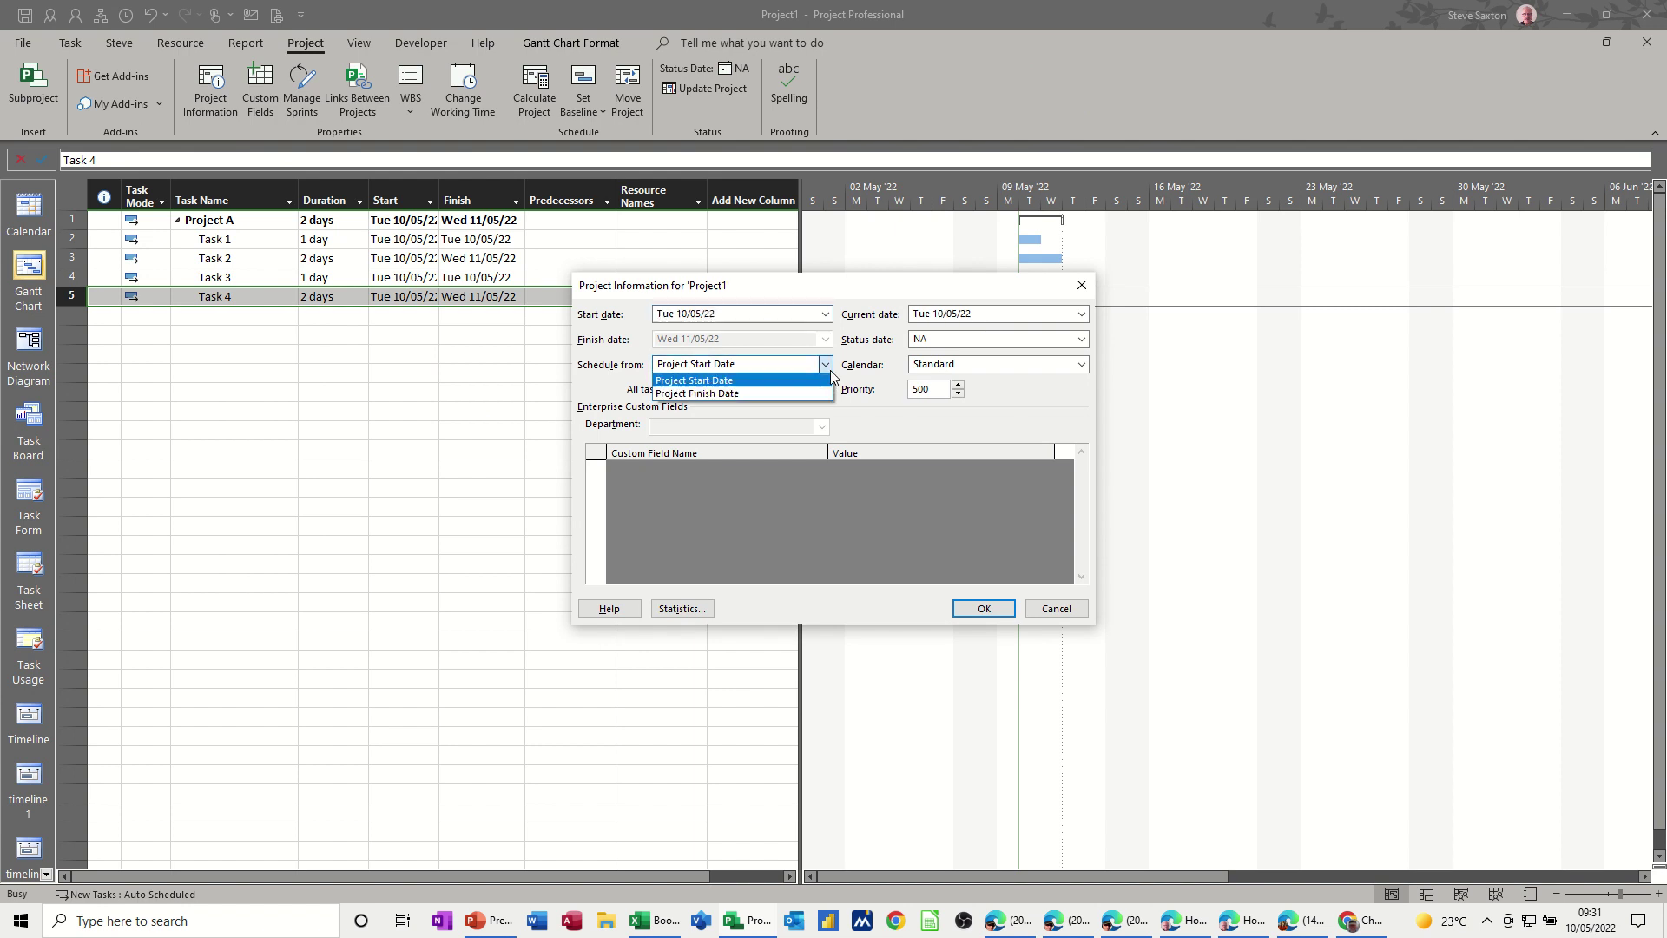
pyautogui.click(773, 393)
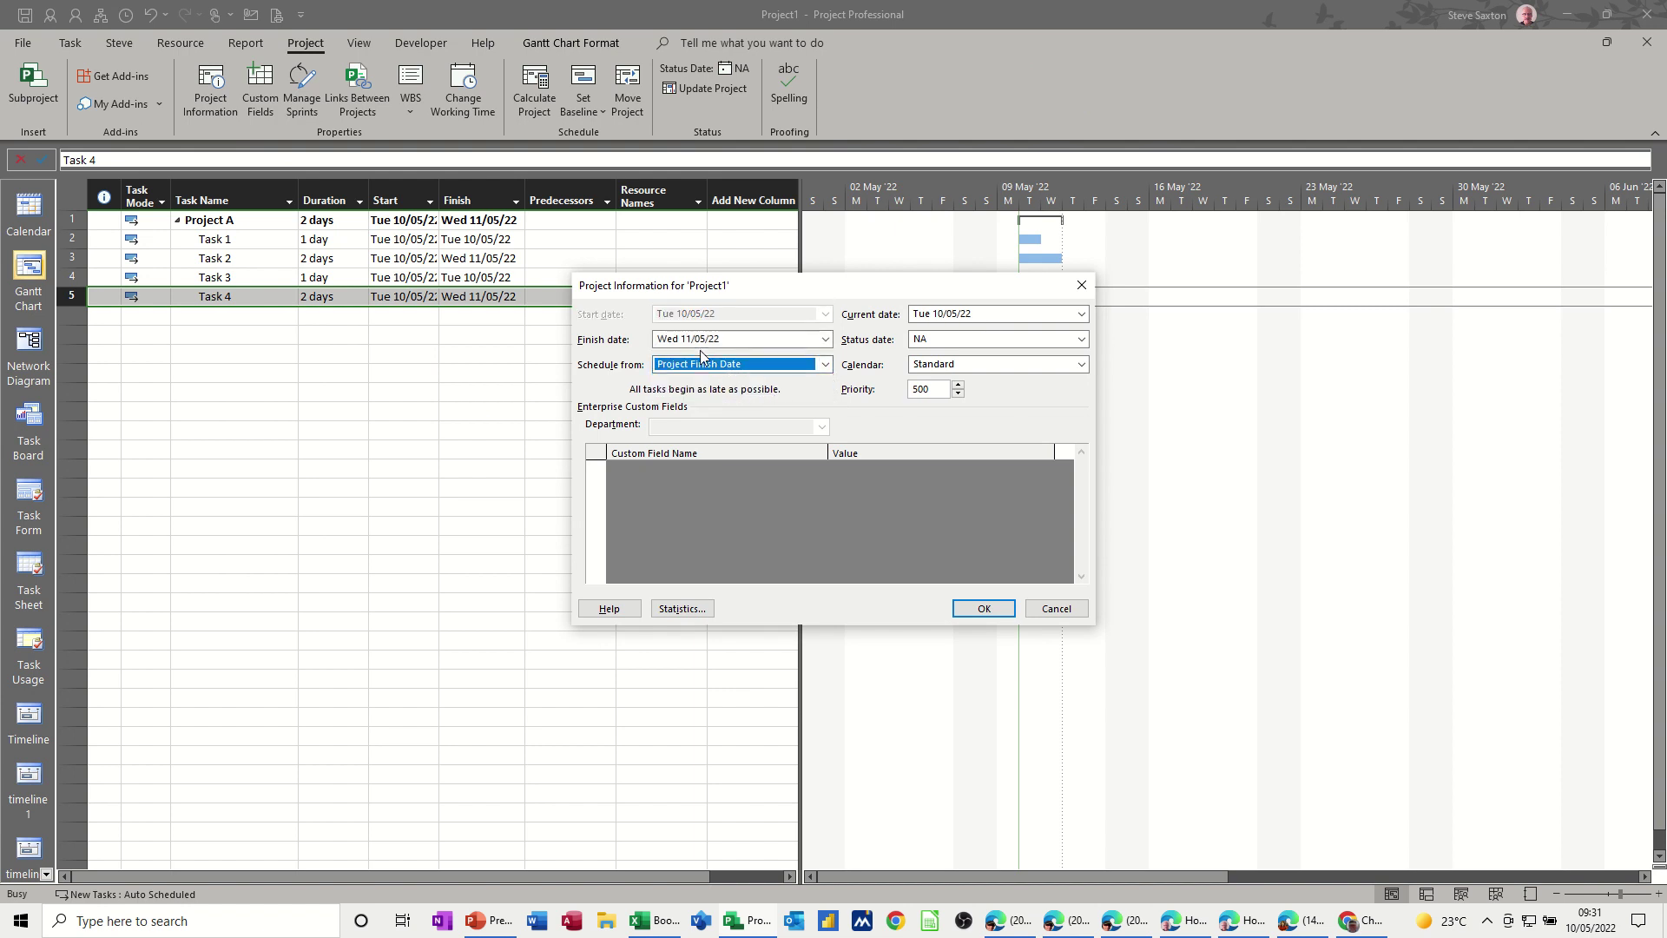
pyautogui.click(979, 611)
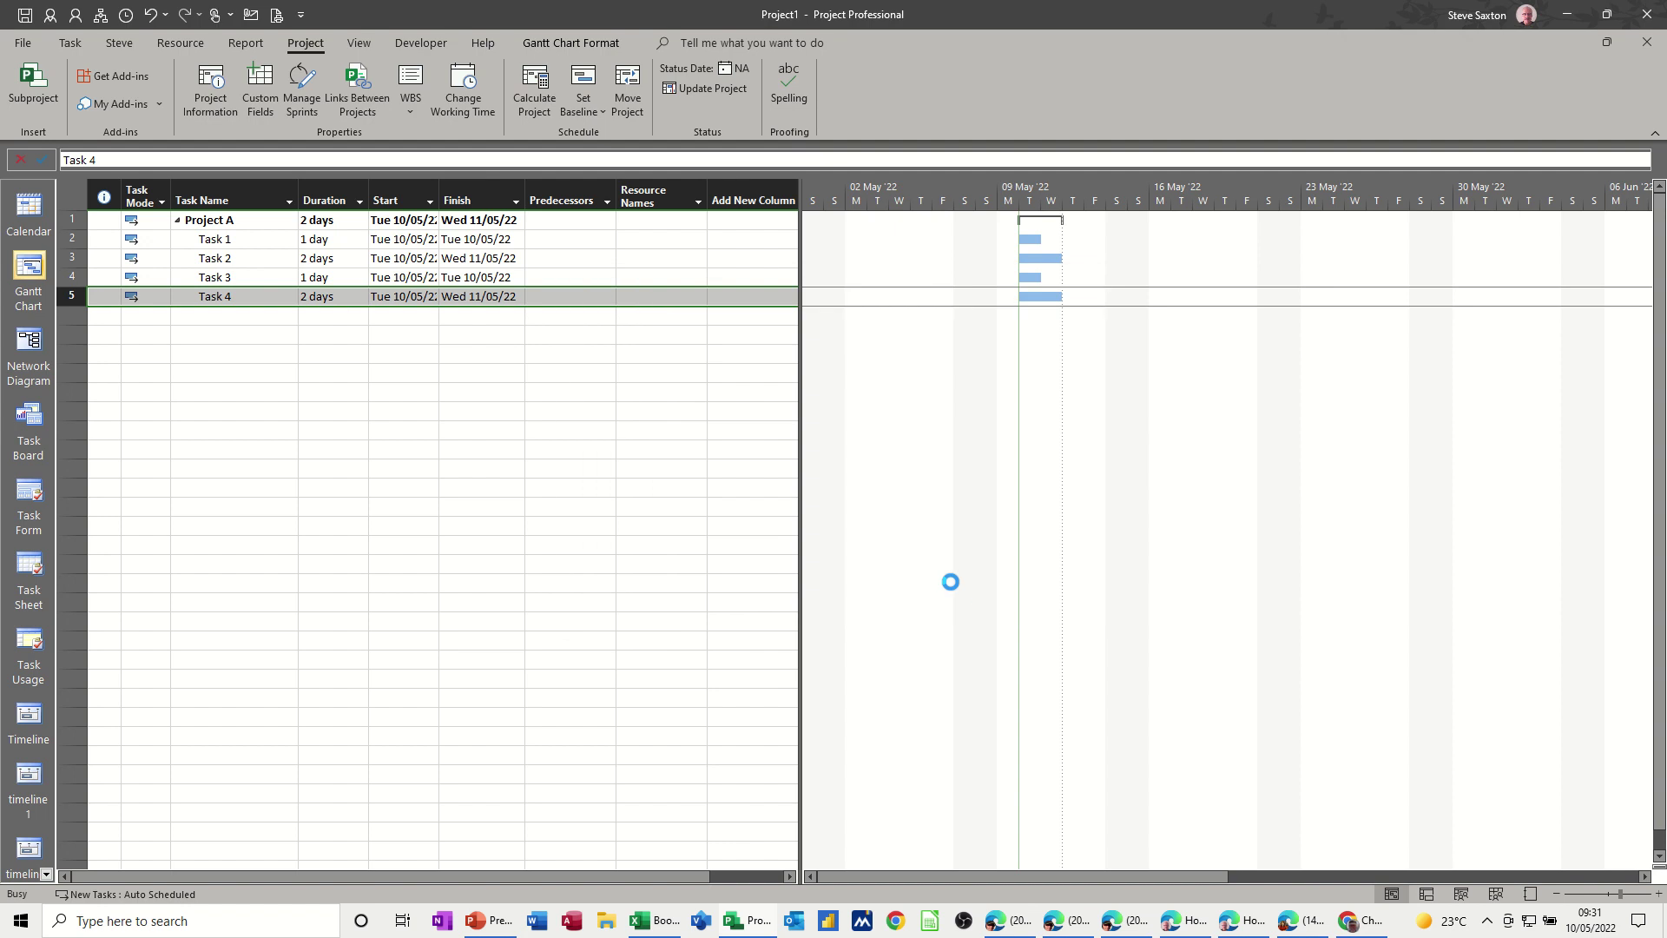
pyautogui.doubleClick(255, 300)
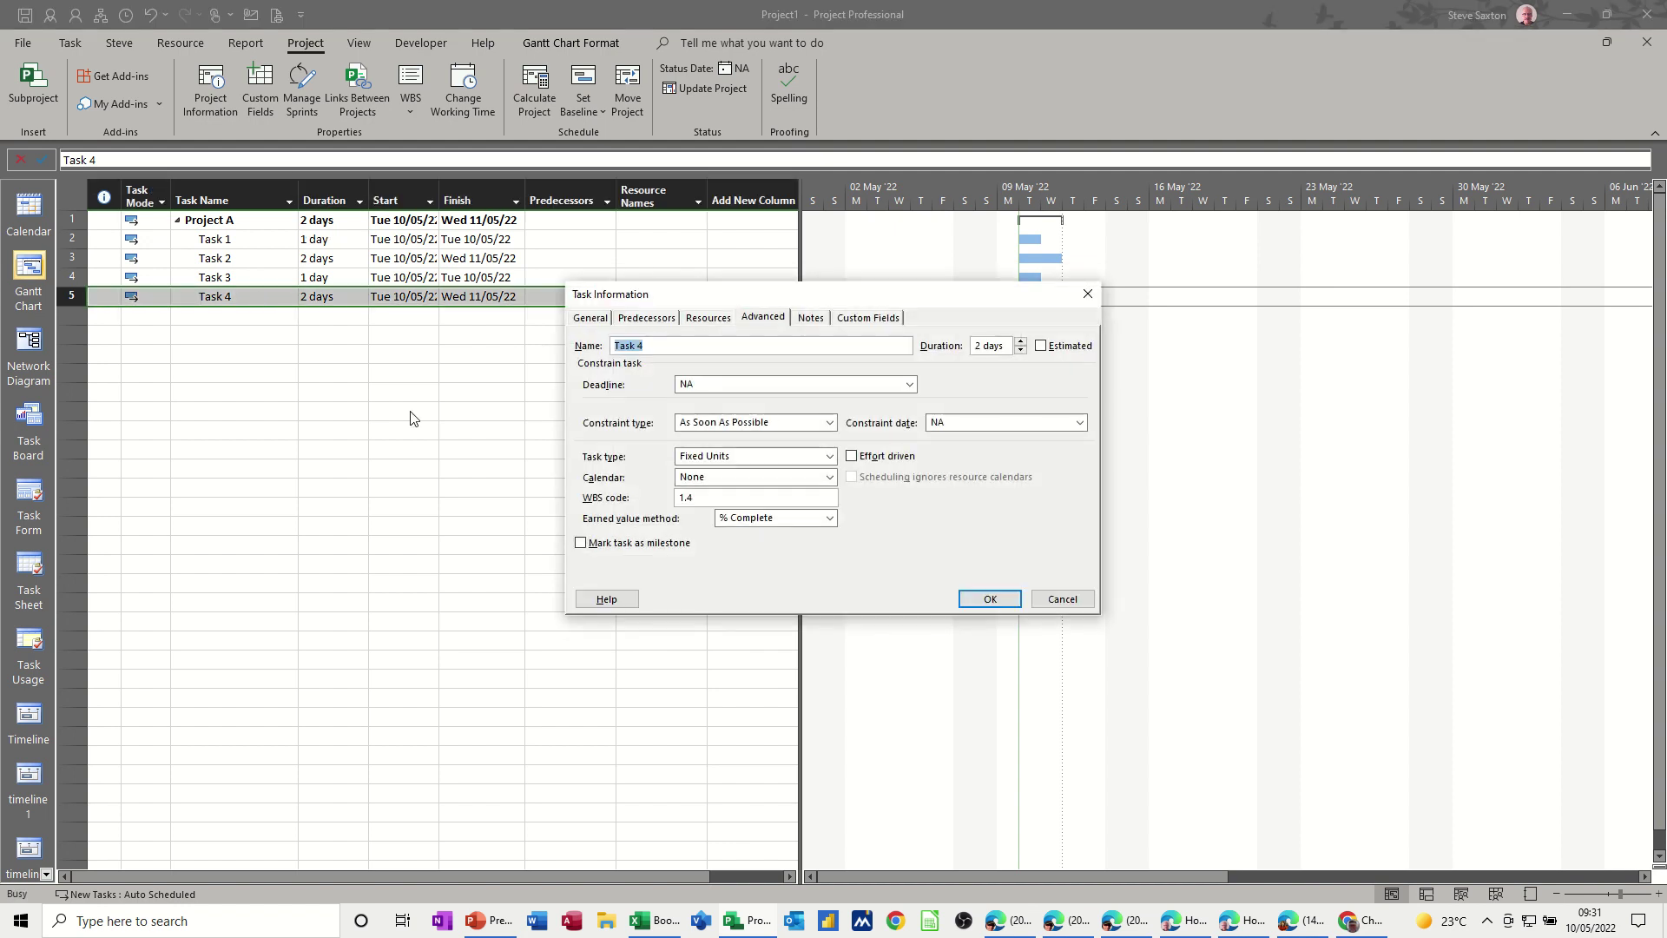
pyautogui.click(792, 423)
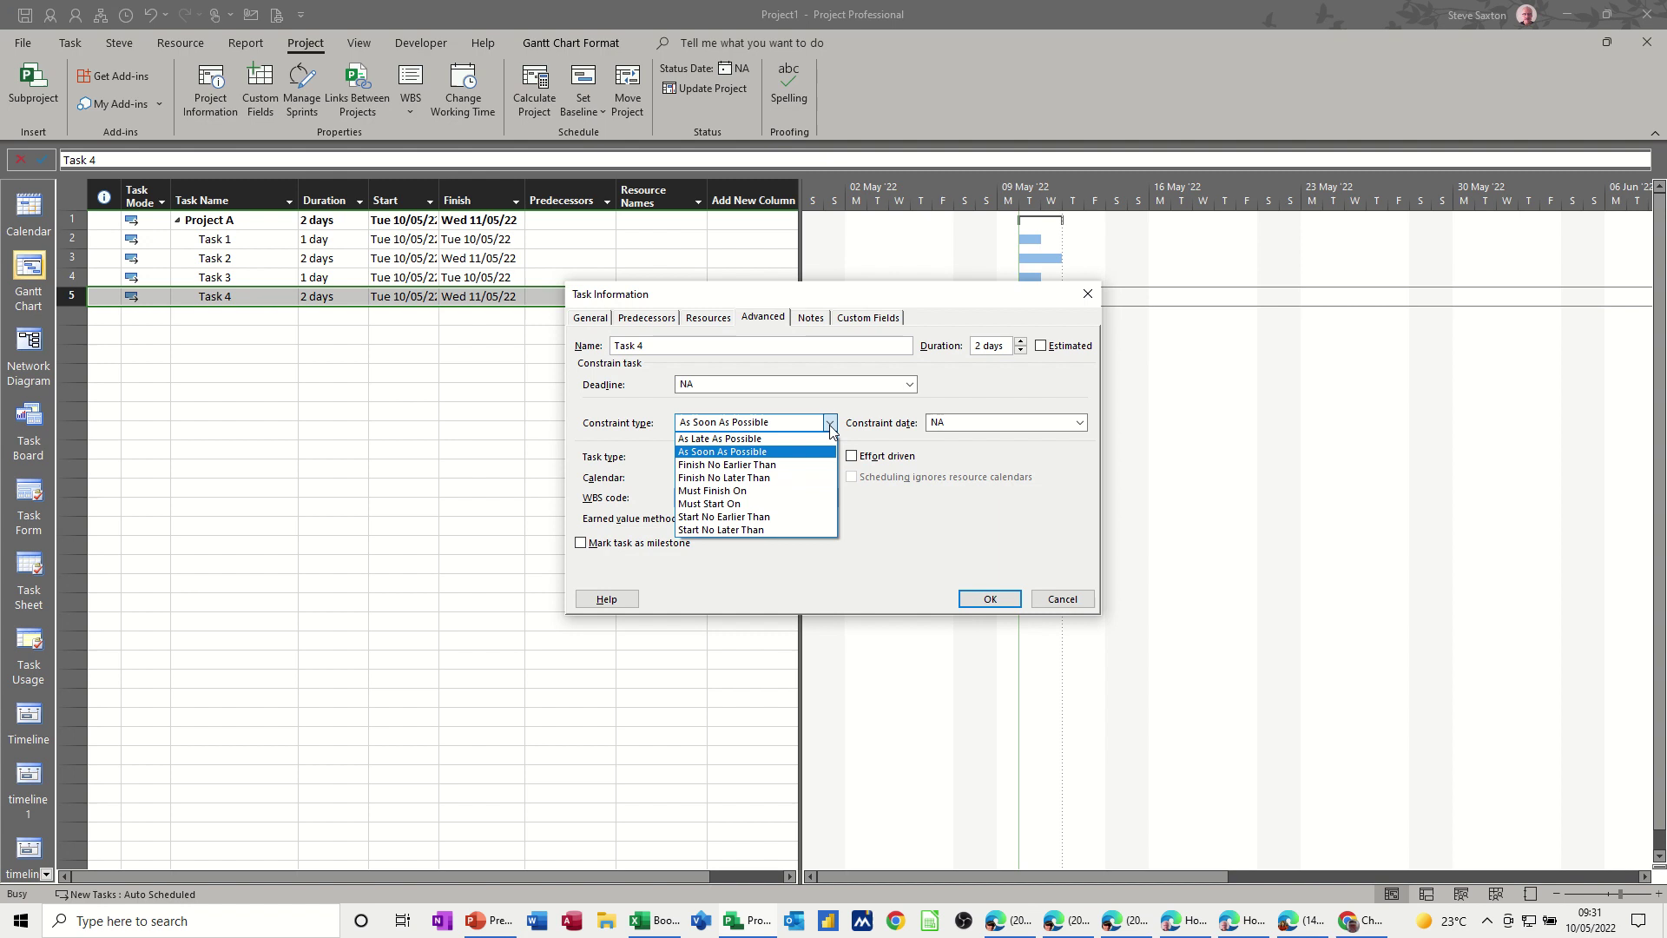
pyautogui.click(796, 439)
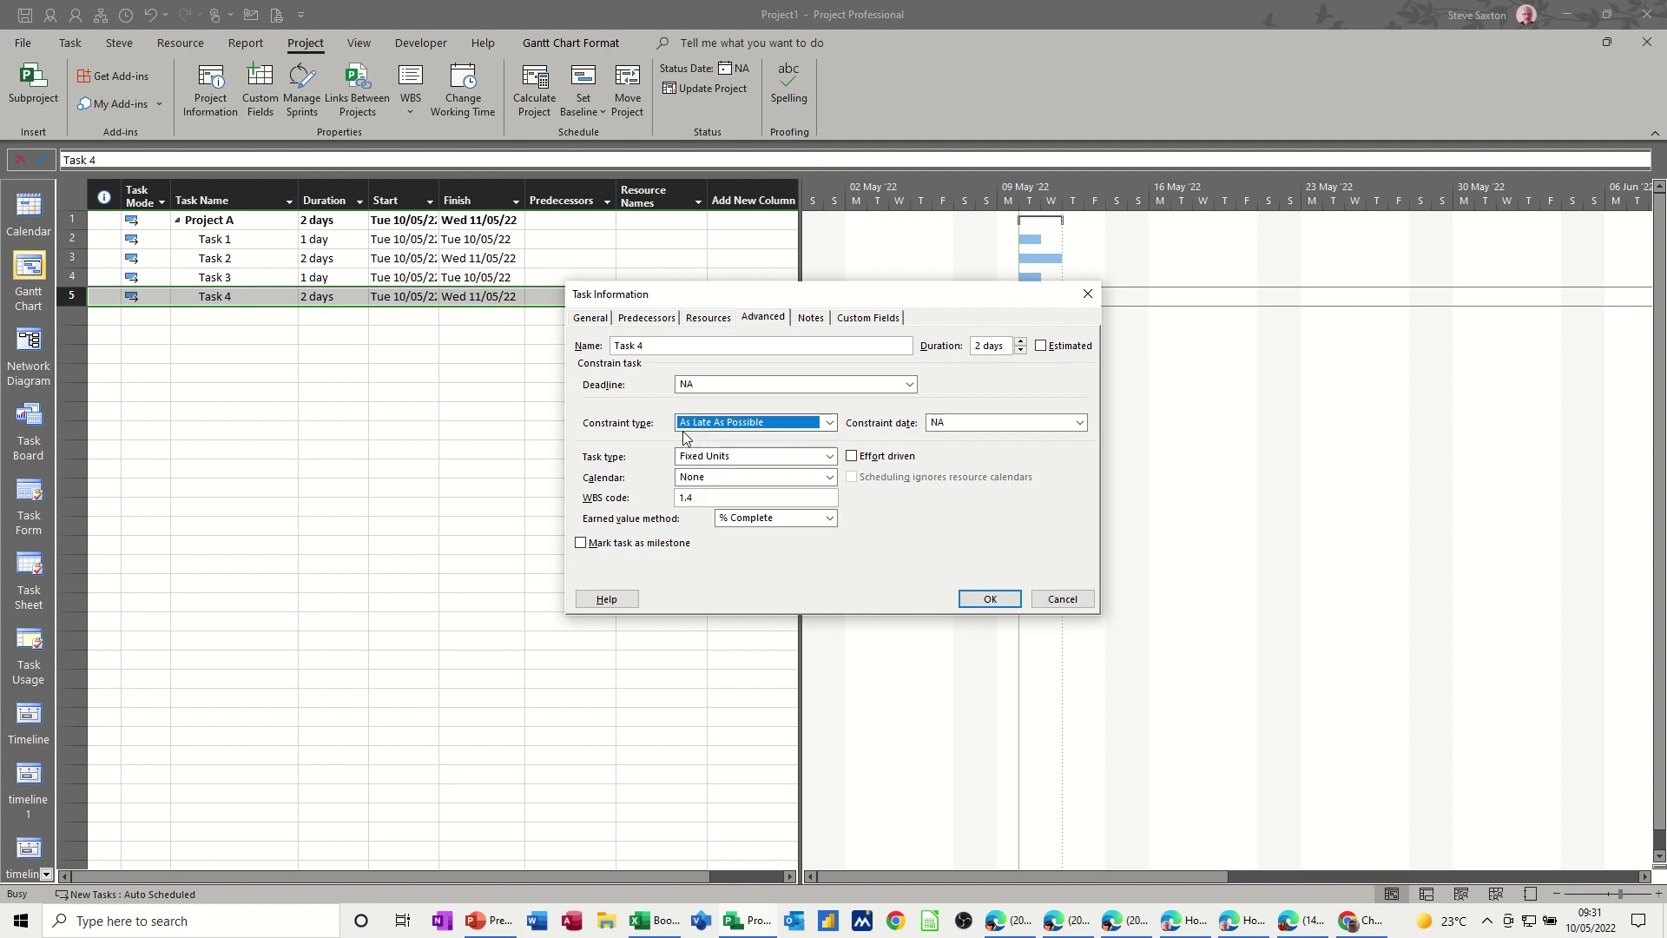
pyautogui.click(1061, 599)
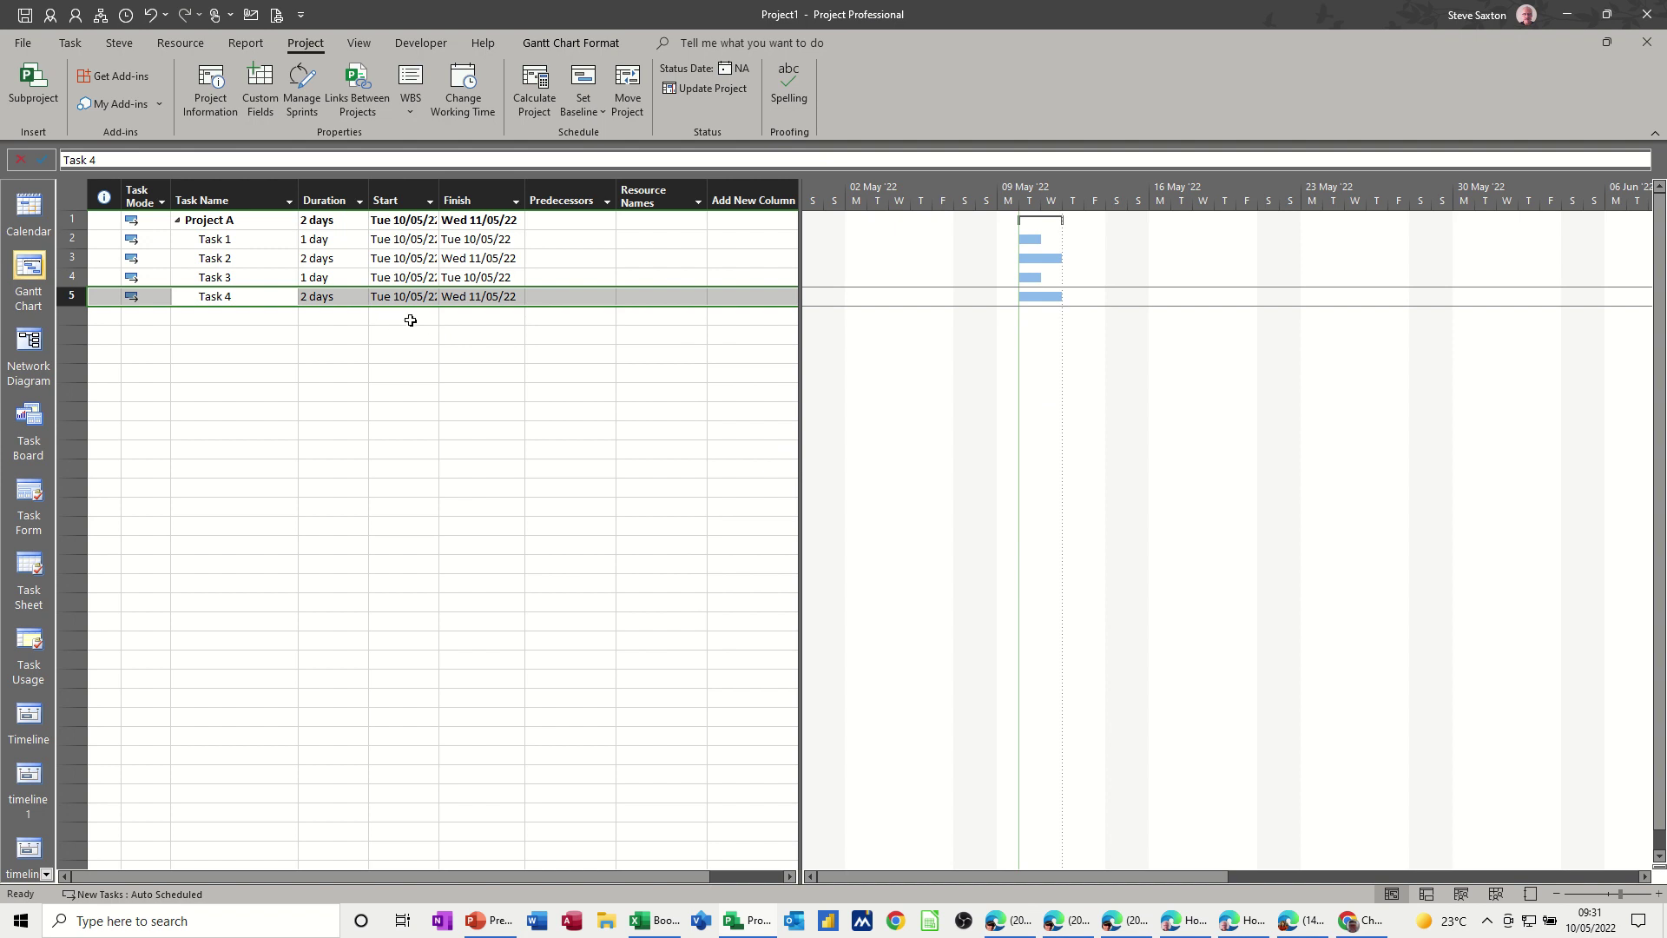
pyautogui.click(210, 92)
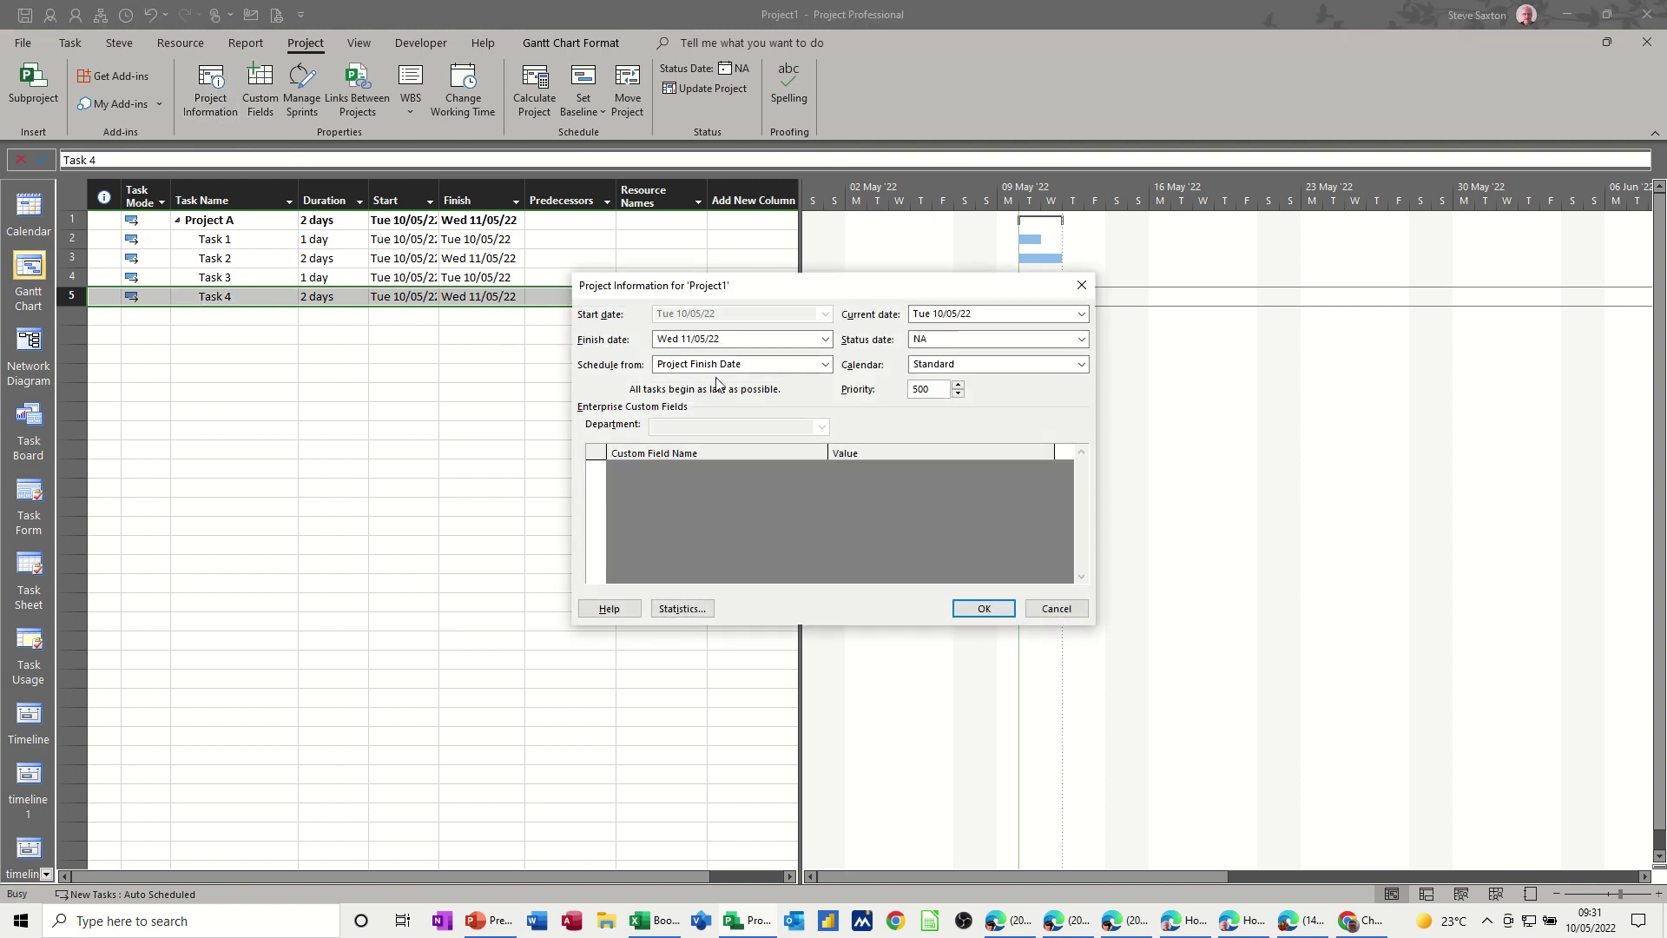
pyautogui.click(823, 364)
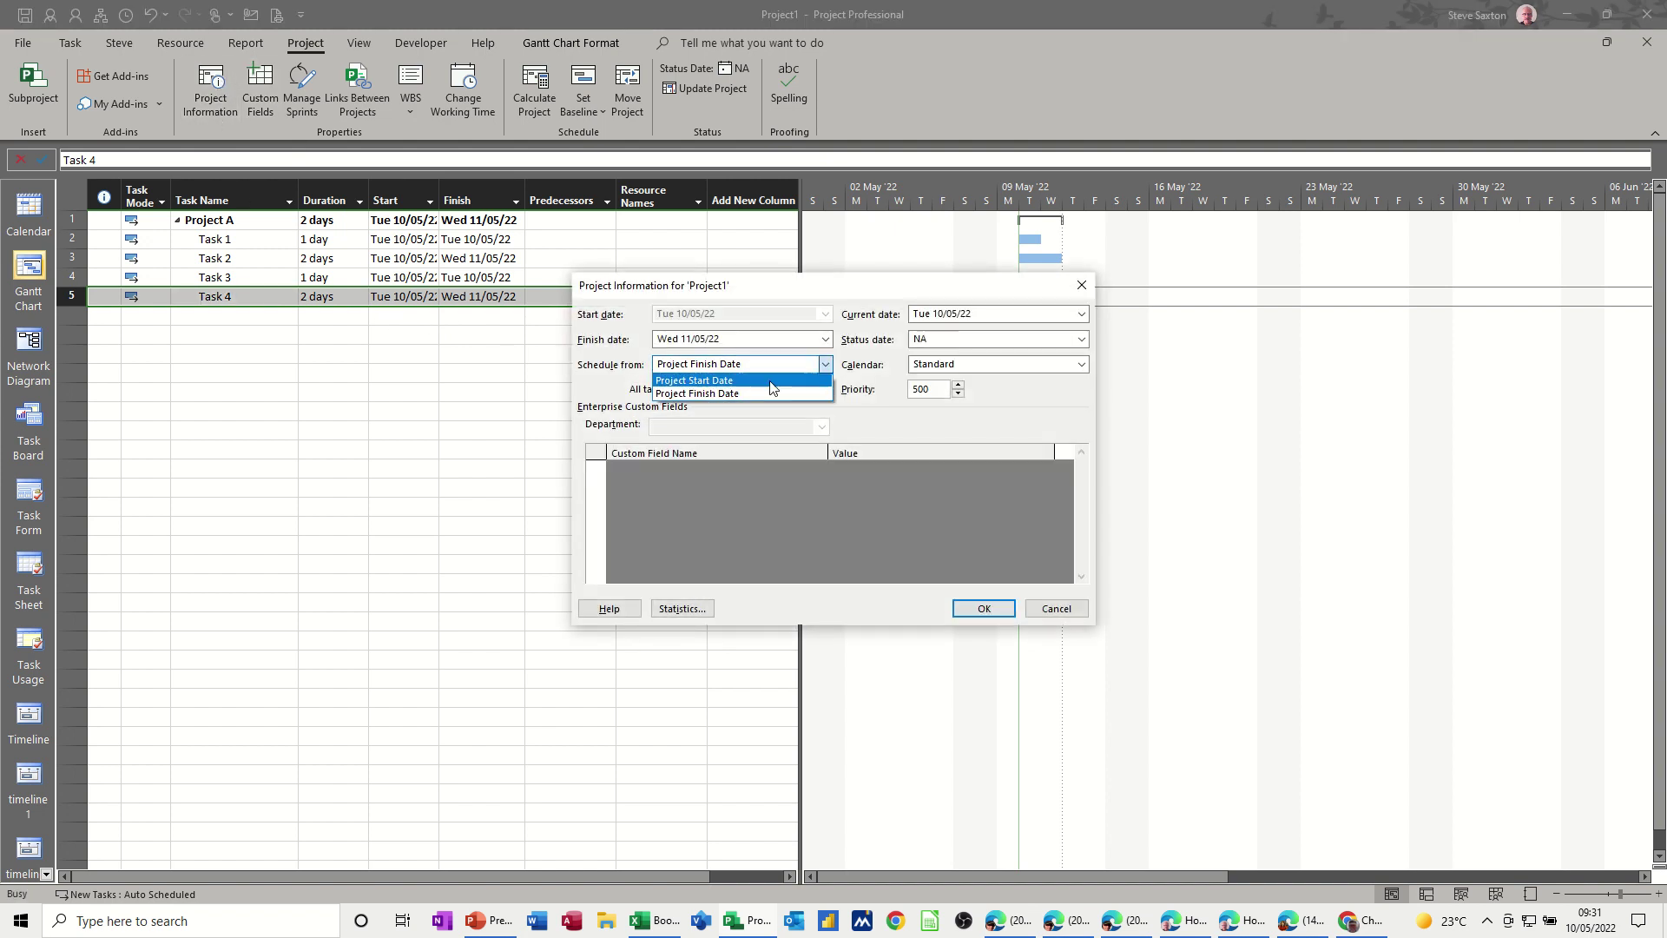
pyautogui.click(770, 382)
pyautogui.click(966, 606)
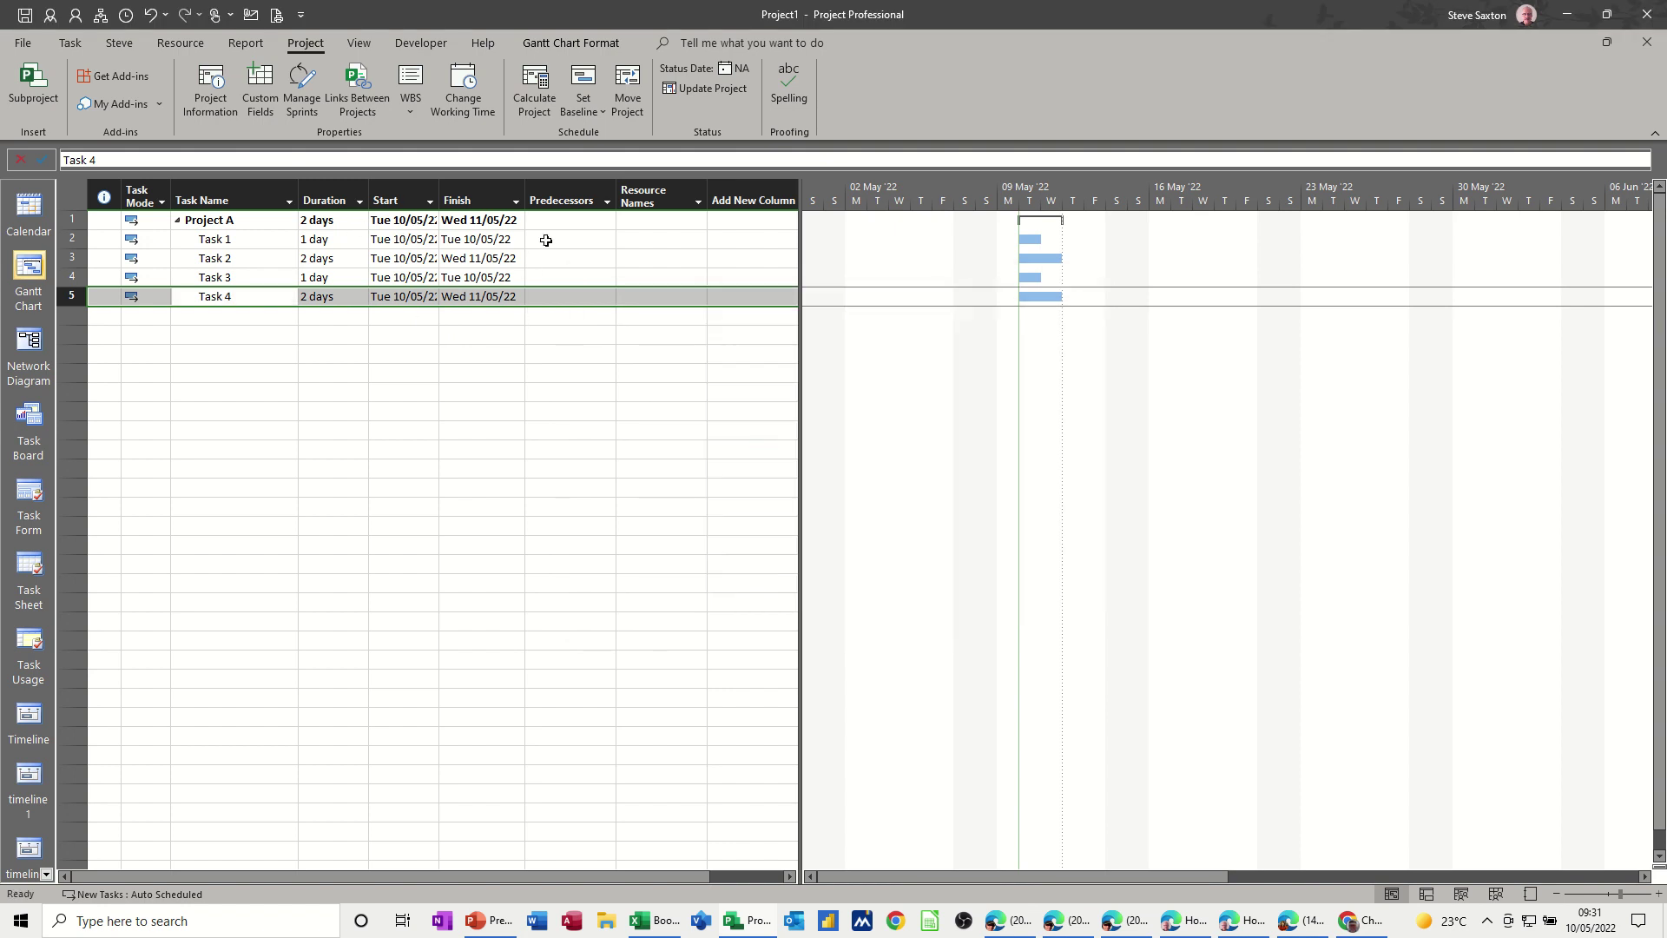
# Link Tasks 1–4 finish-to-start from their selected Predecessors cells.
pyautogui.moveTo(547, 241); pyautogui.dragTo(548, 291)
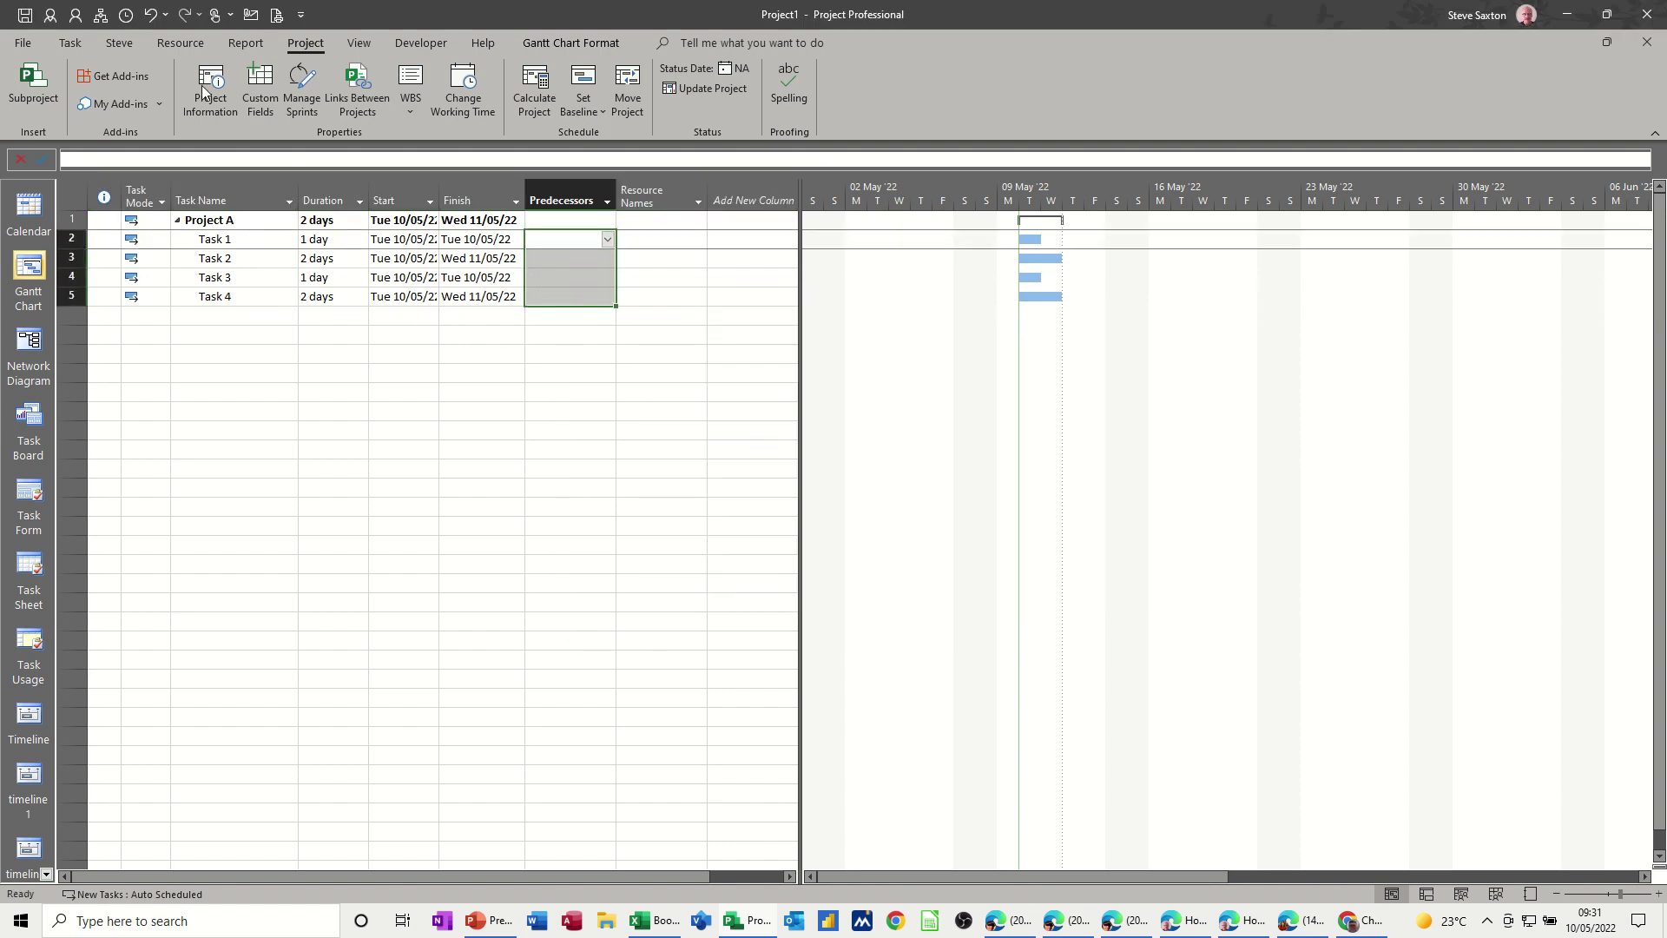
pyautogui.click(71, 44)
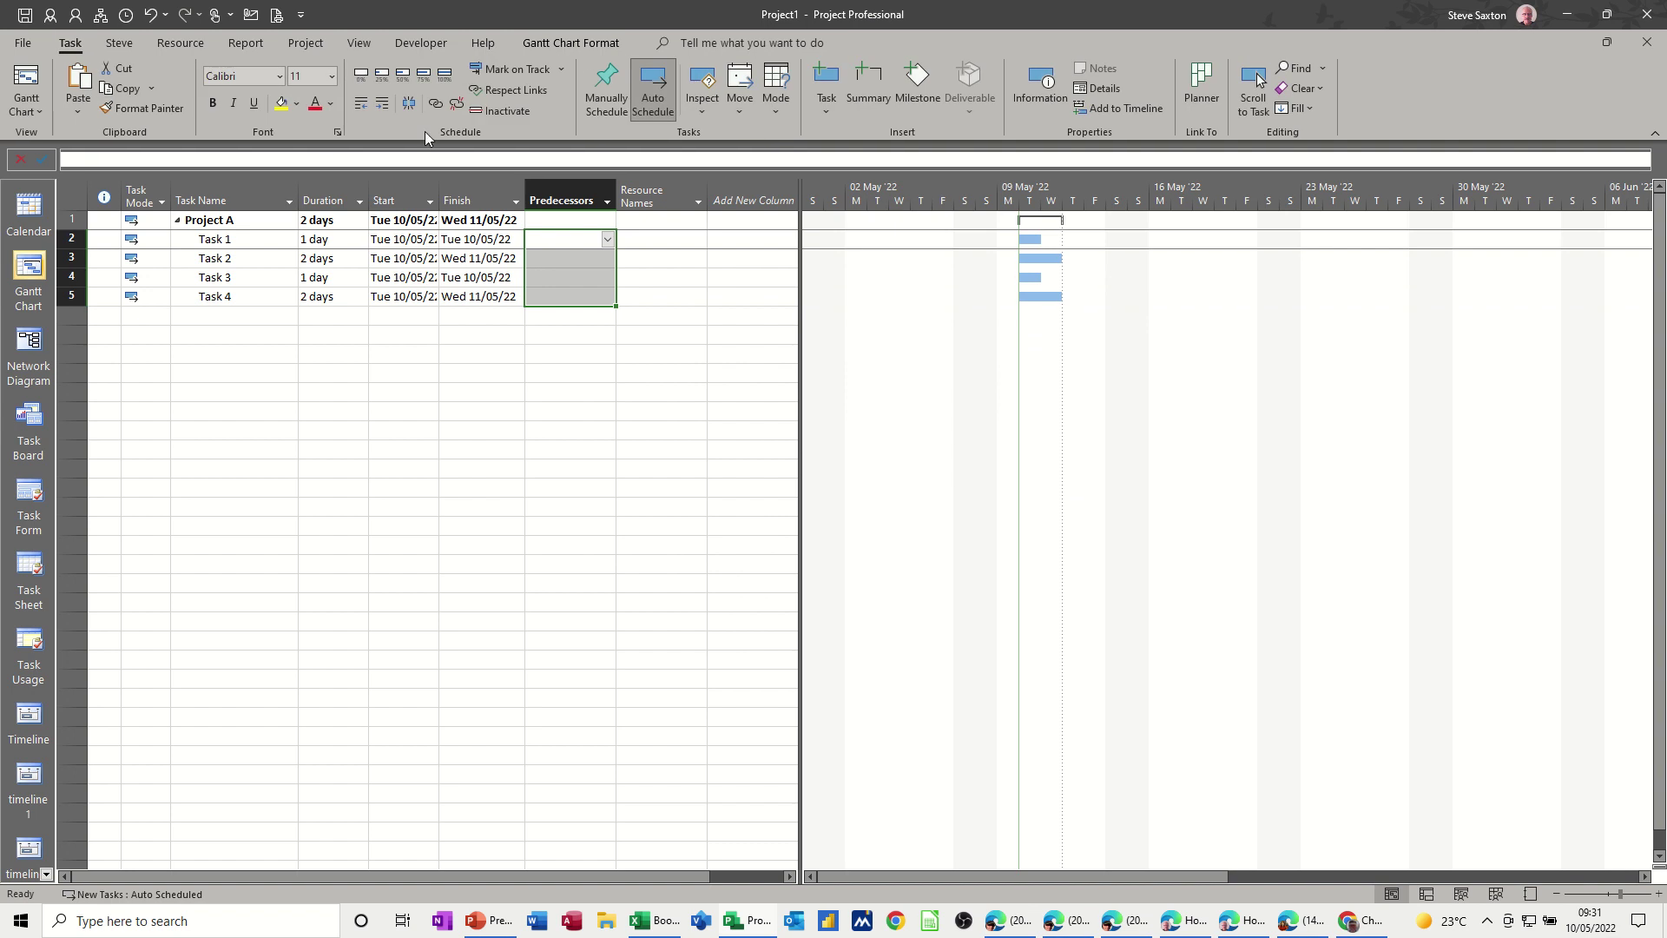
pyautogui.click(434, 105)
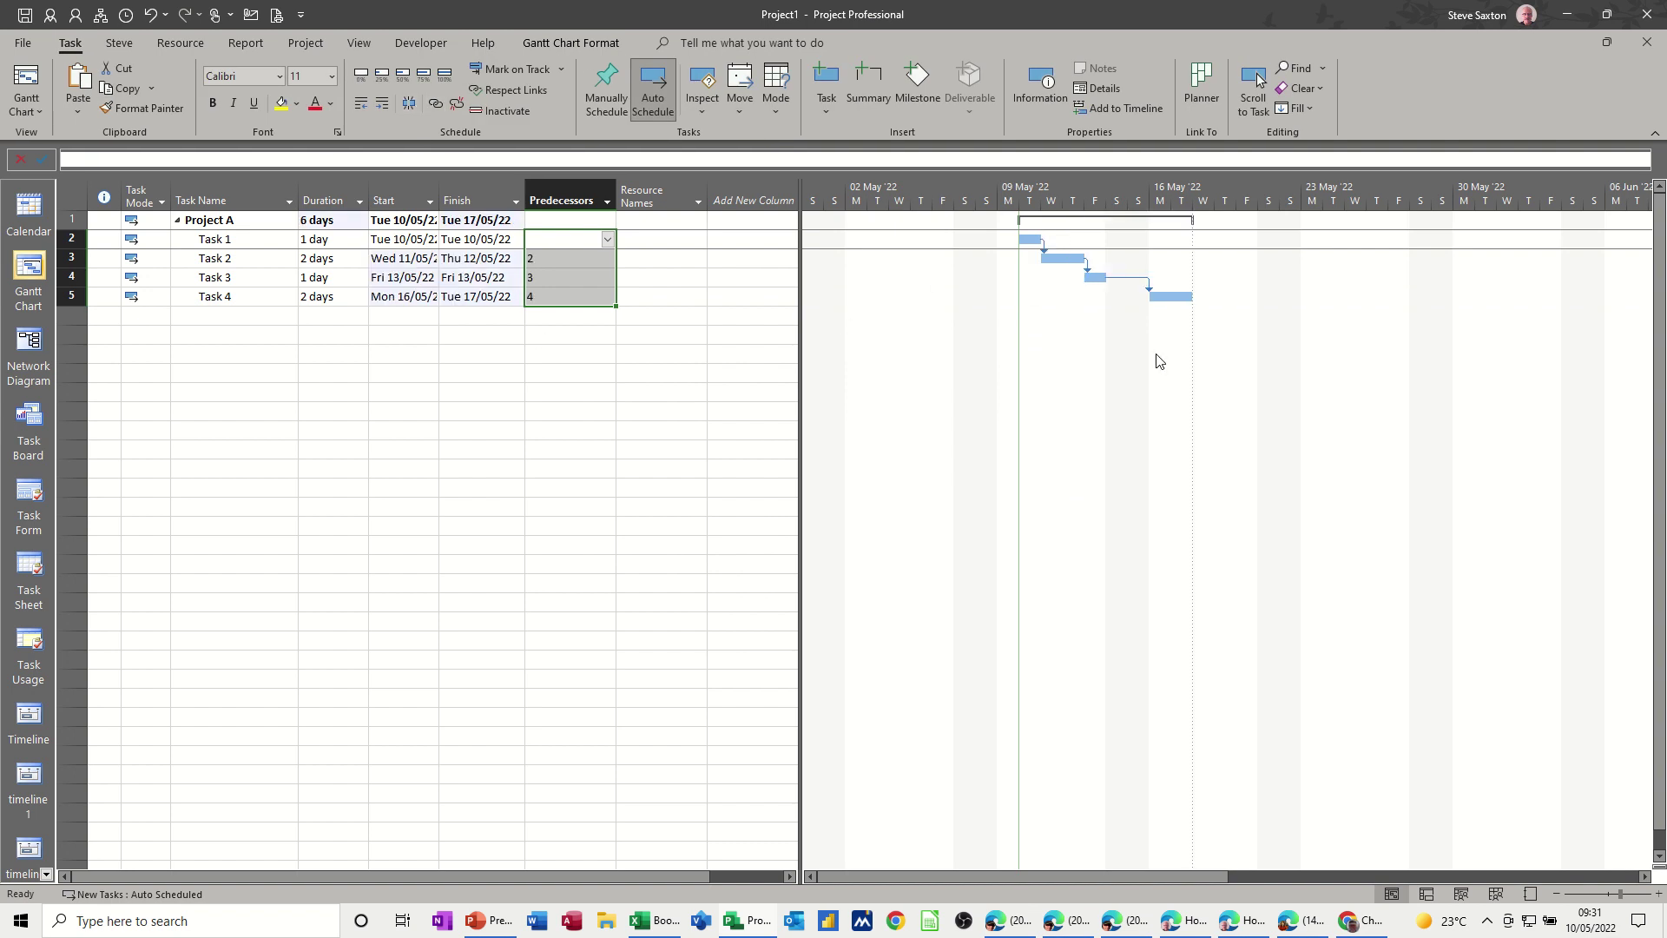
pyautogui.click(354, 301)
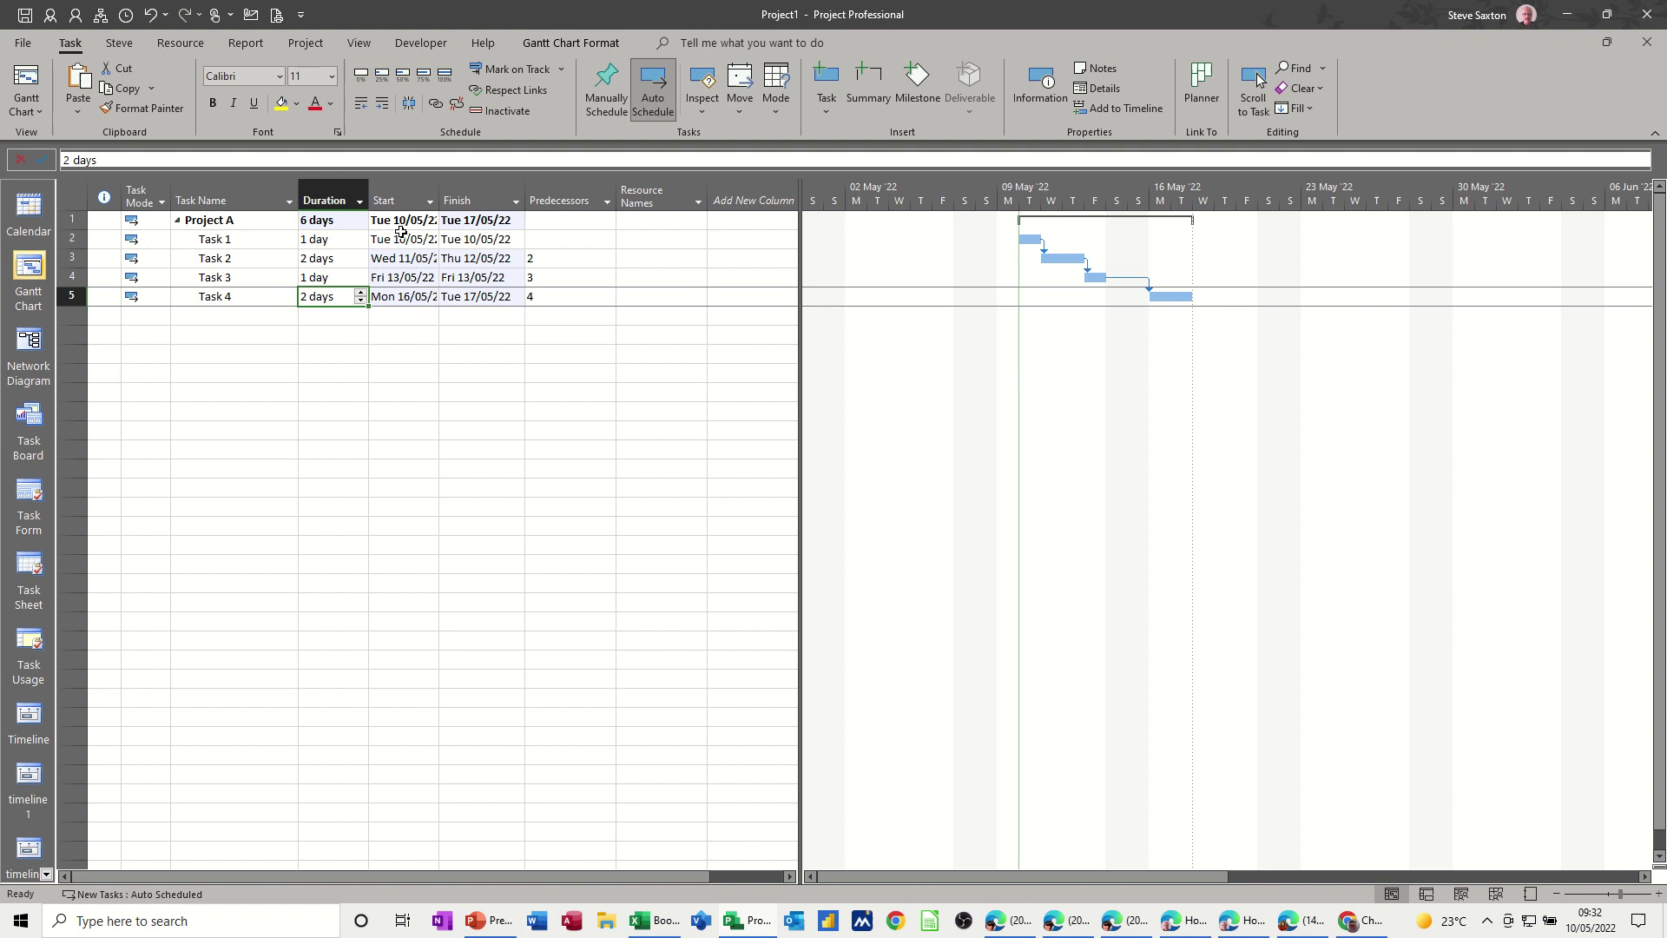
# Schedule Project A from its finish date, with the finish set to 25 May 2022.
pyautogui.click(303, 43)
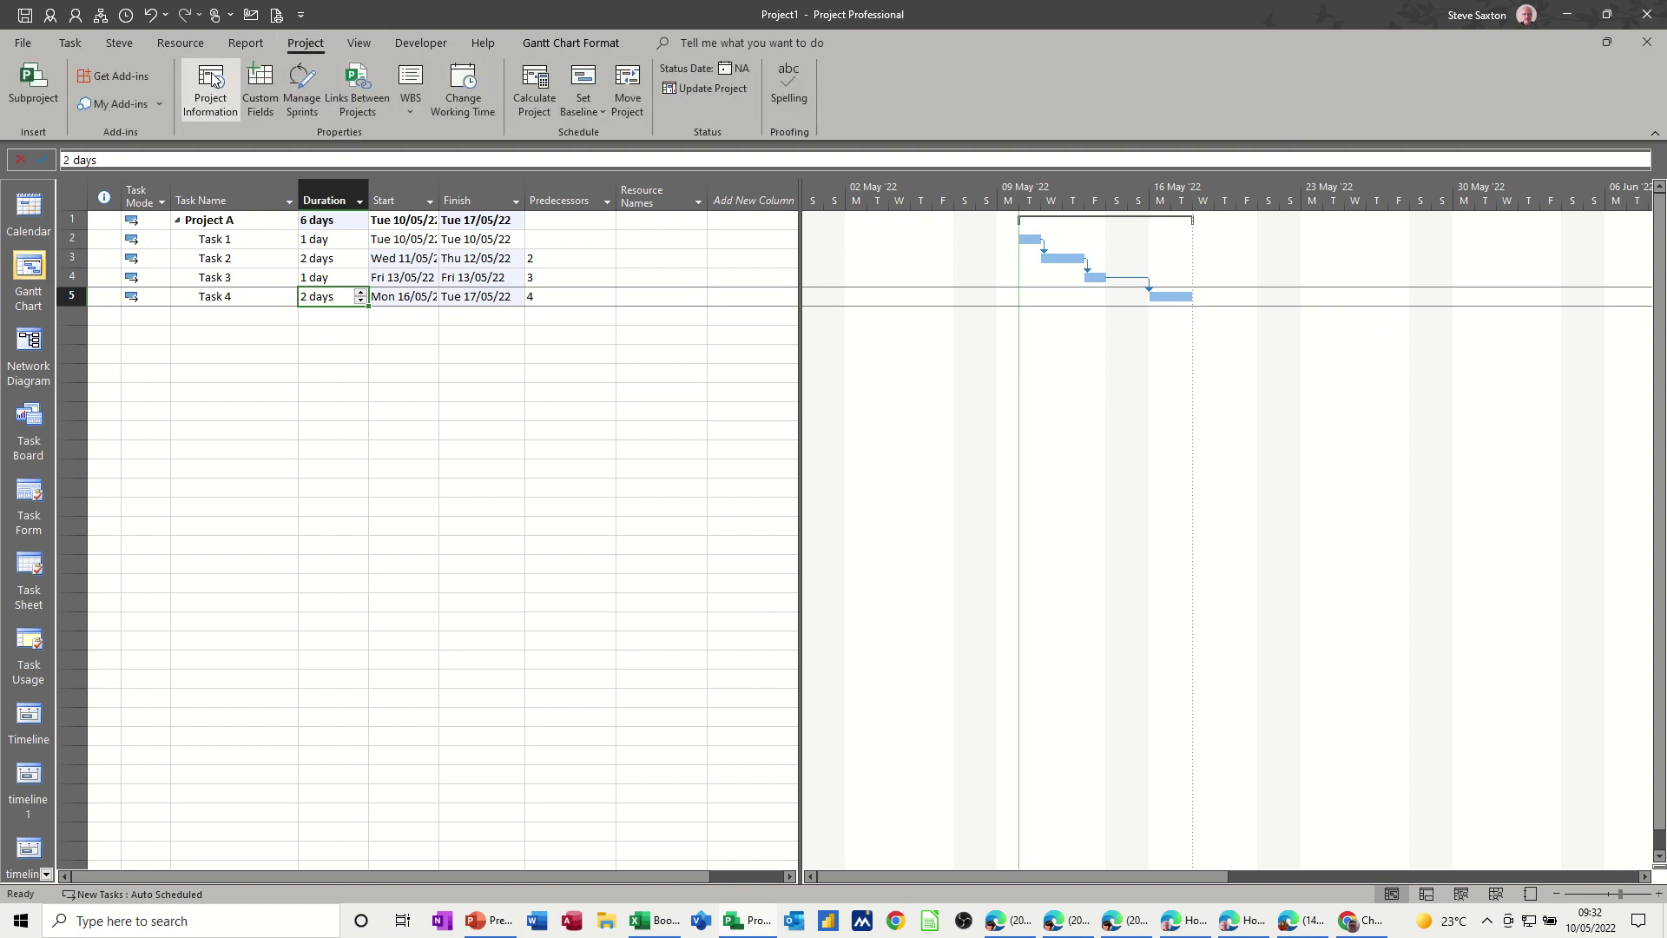
pyautogui.click(211, 94)
pyautogui.click(764, 365)
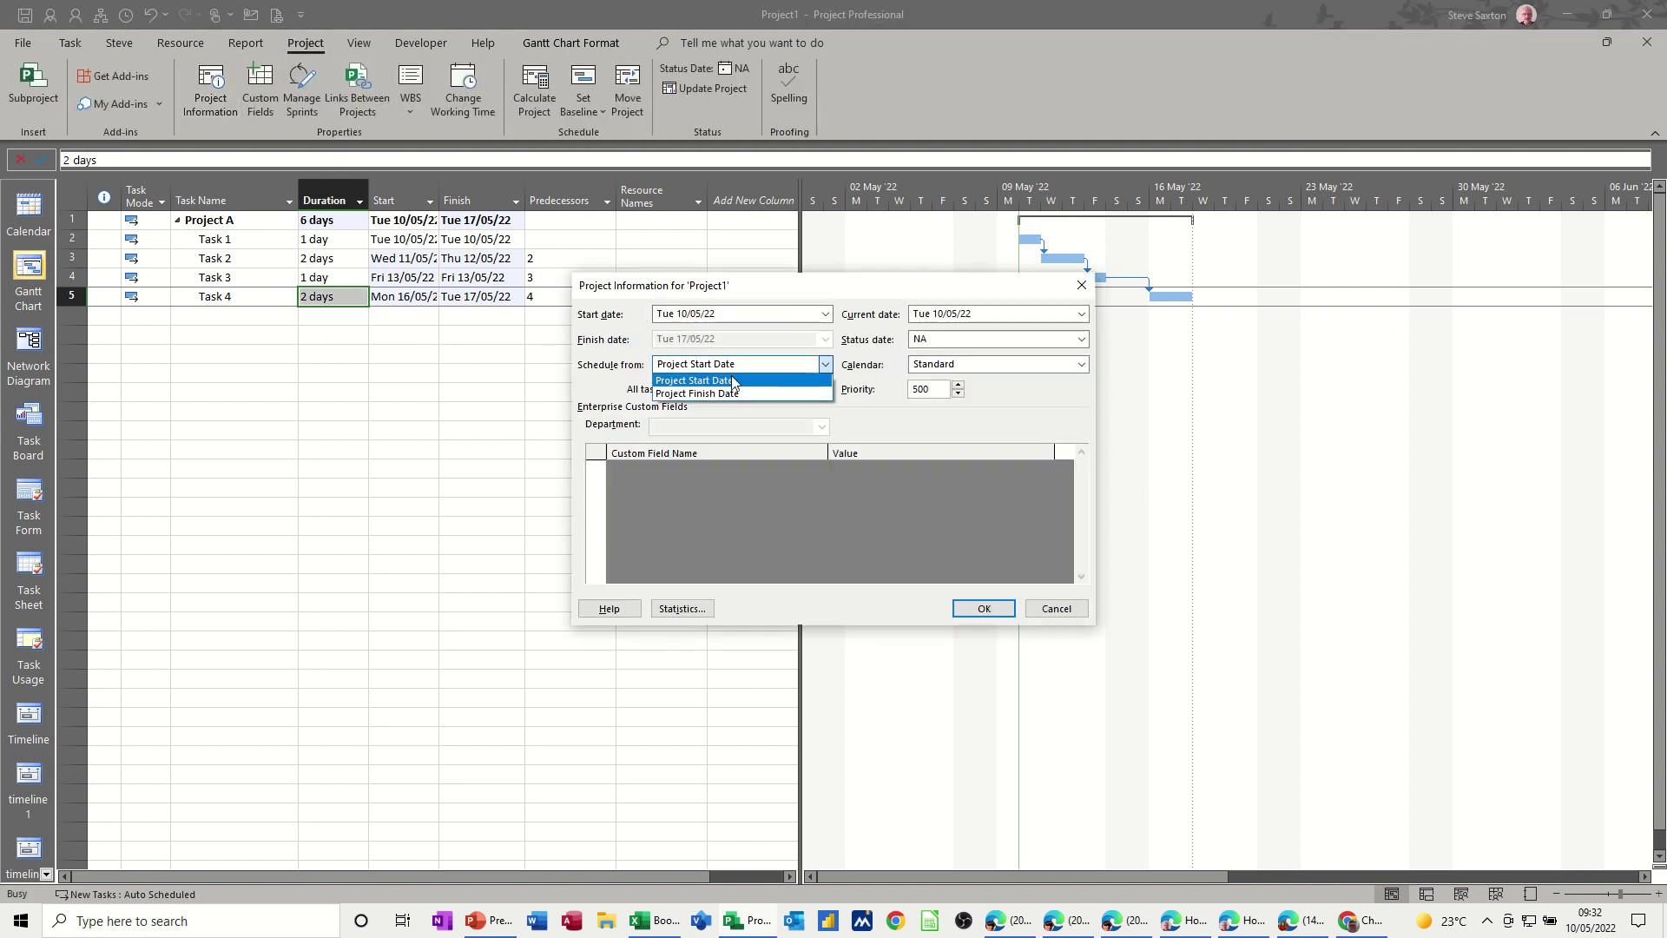
pyautogui.click(735, 392)
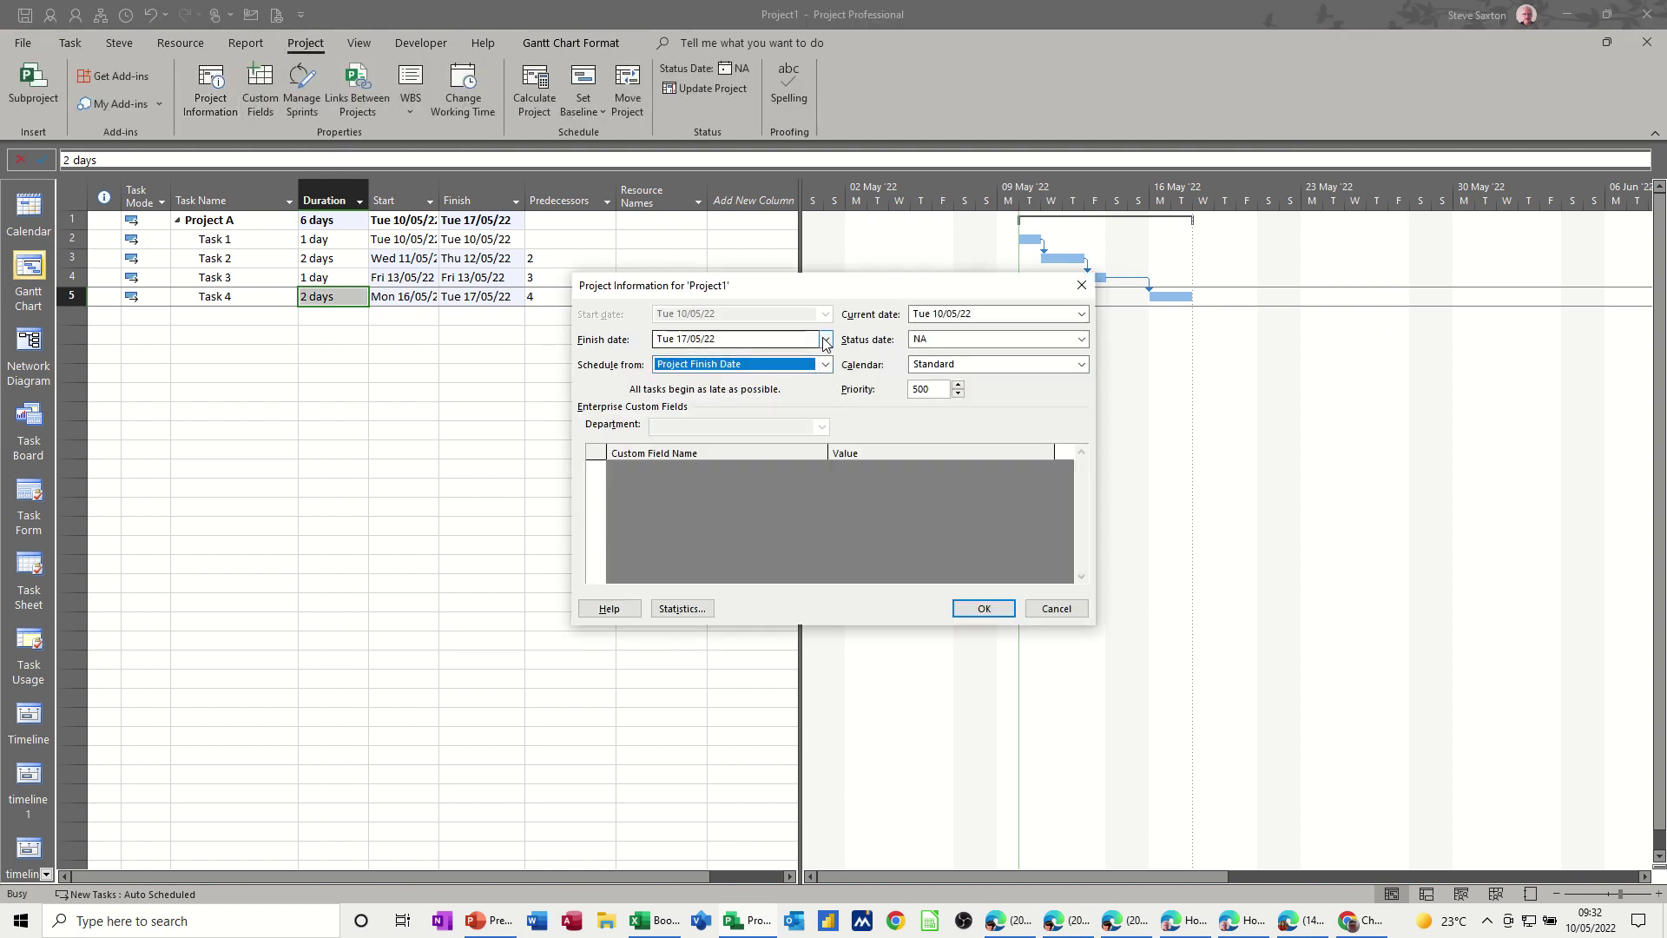
pyautogui.click(825, 341)
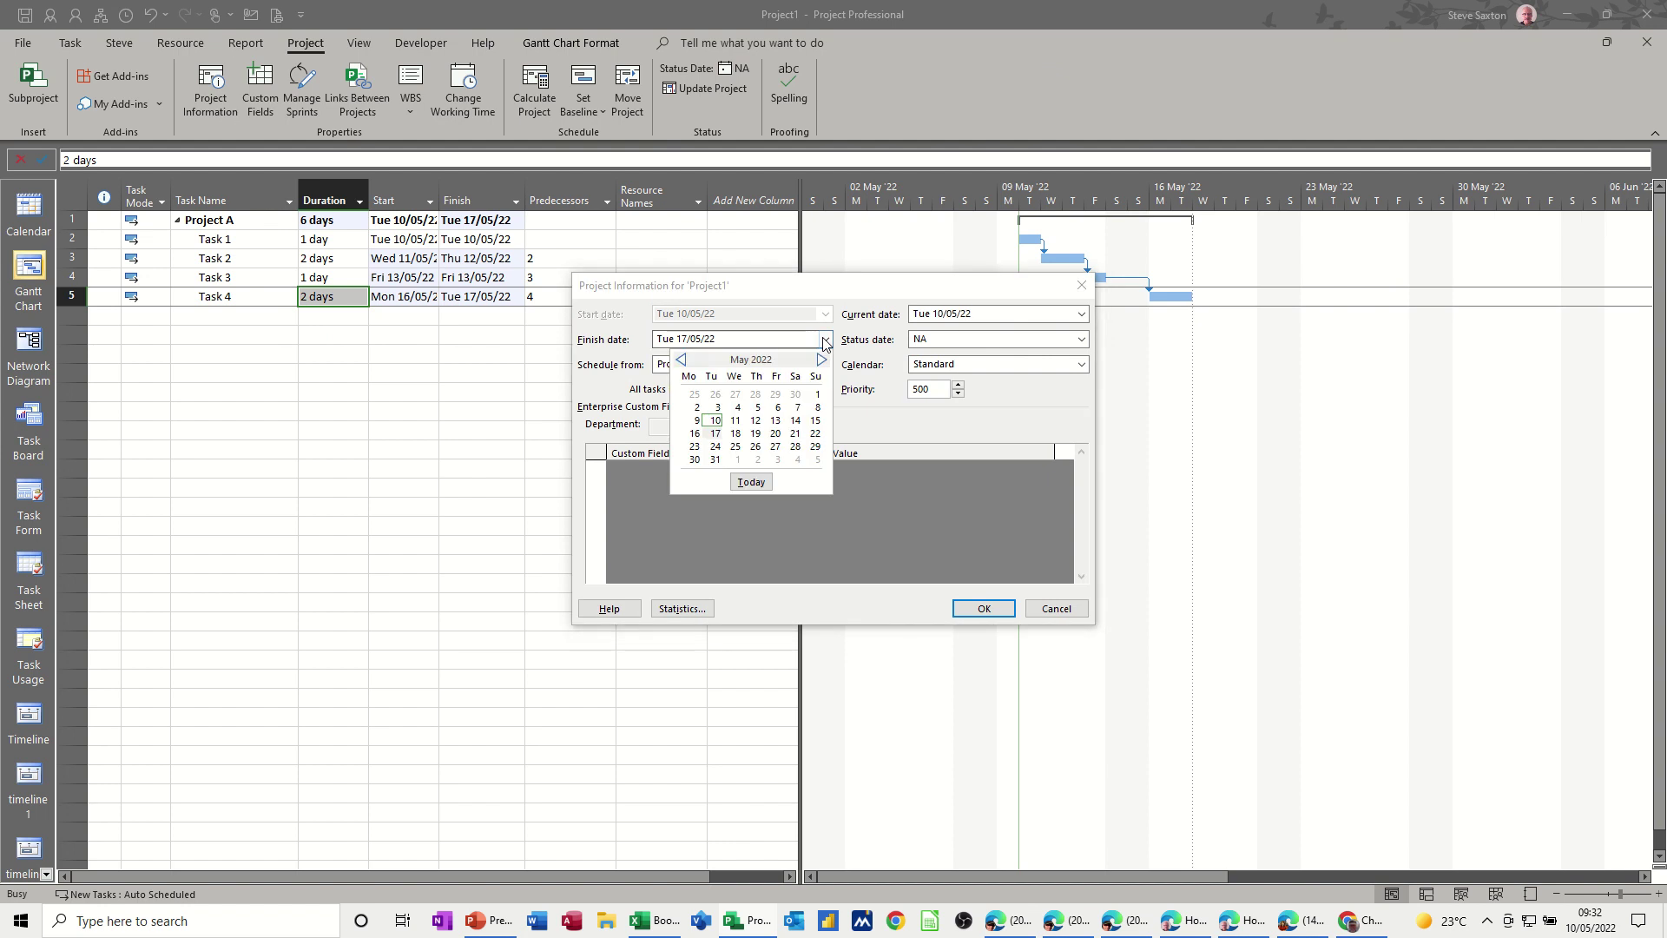
pyautogui.click(735, 446)
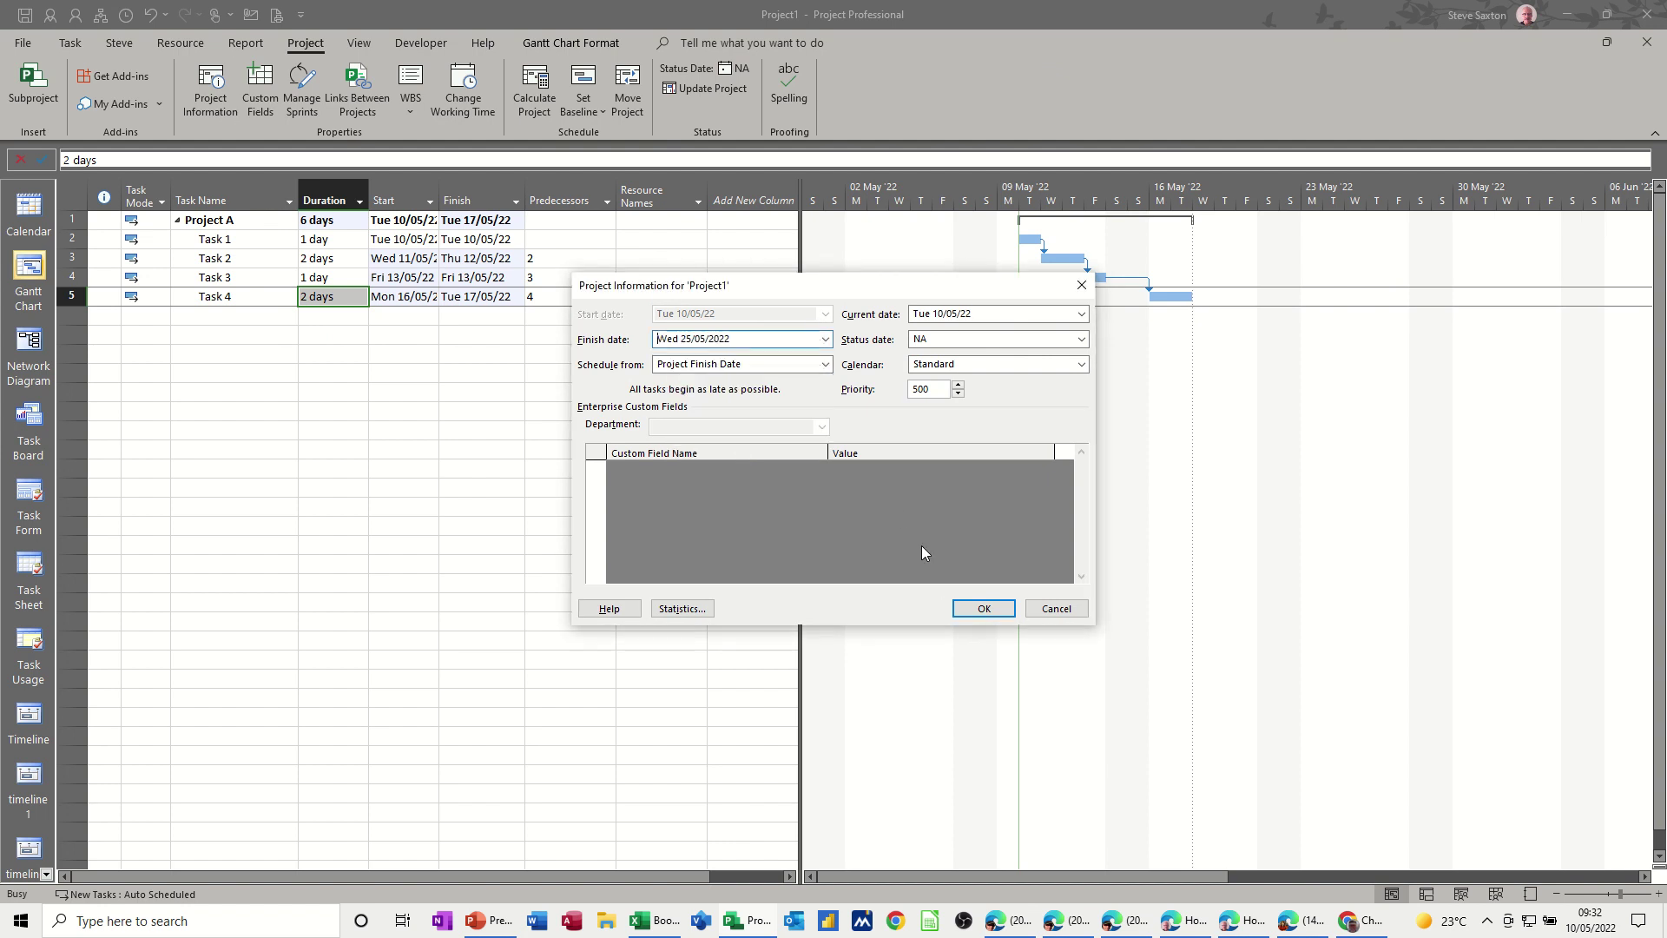
pyautogui.click(963, 607)
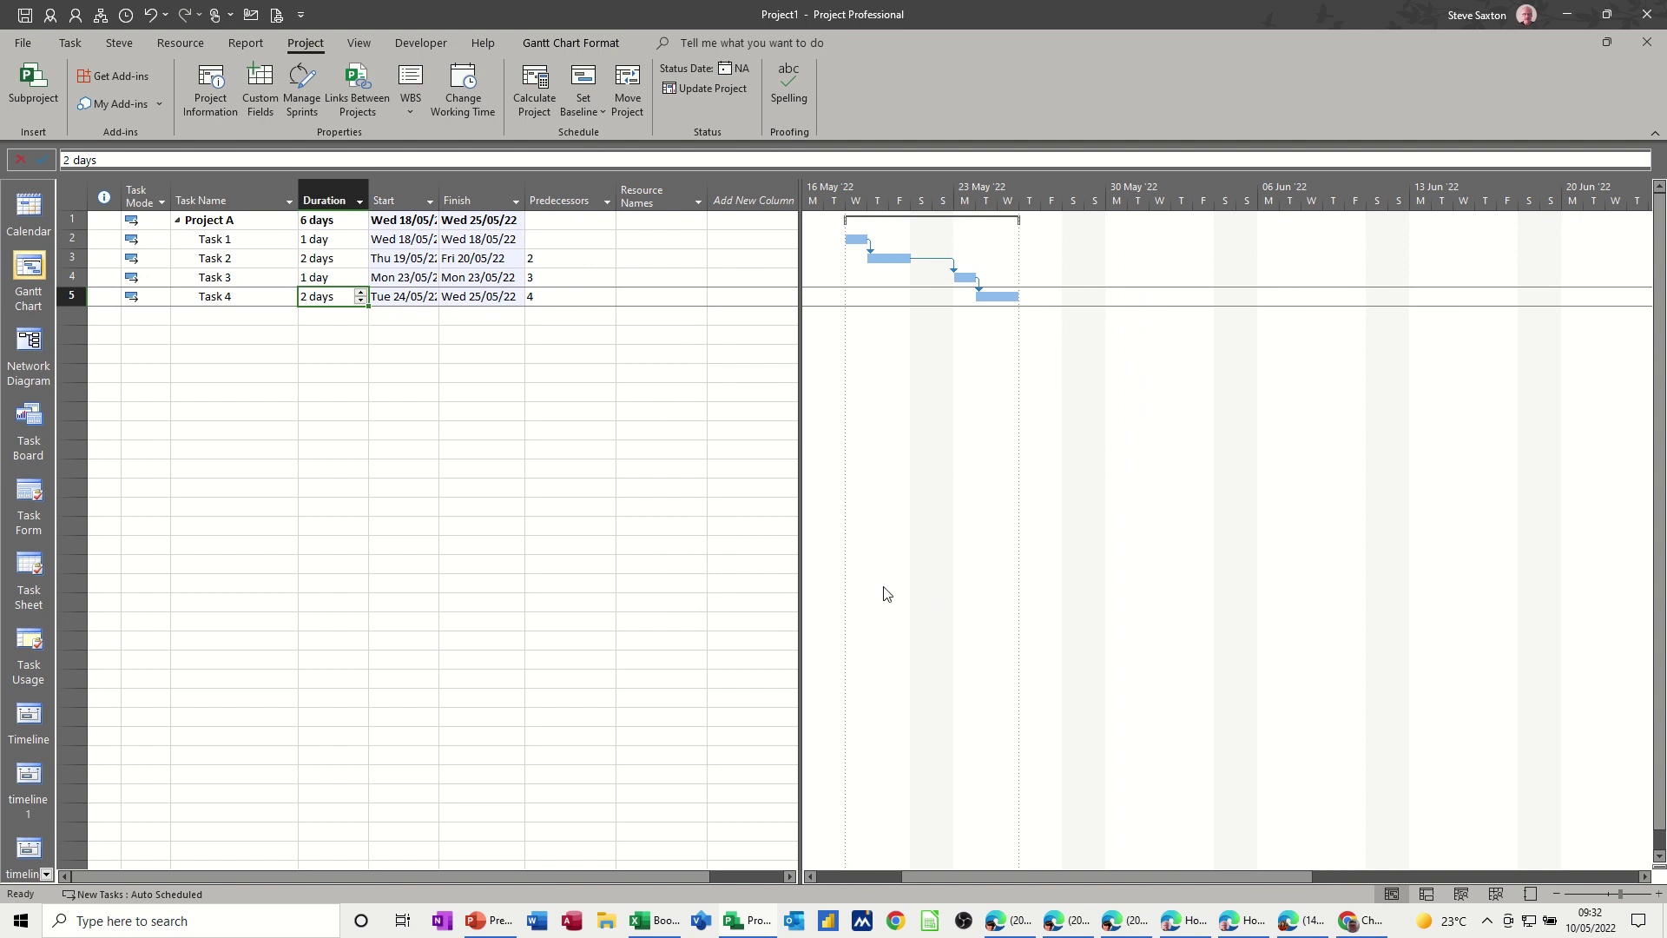
pyautogui.moveTo(951, 877); pyautogui.dragTo(819, 887)
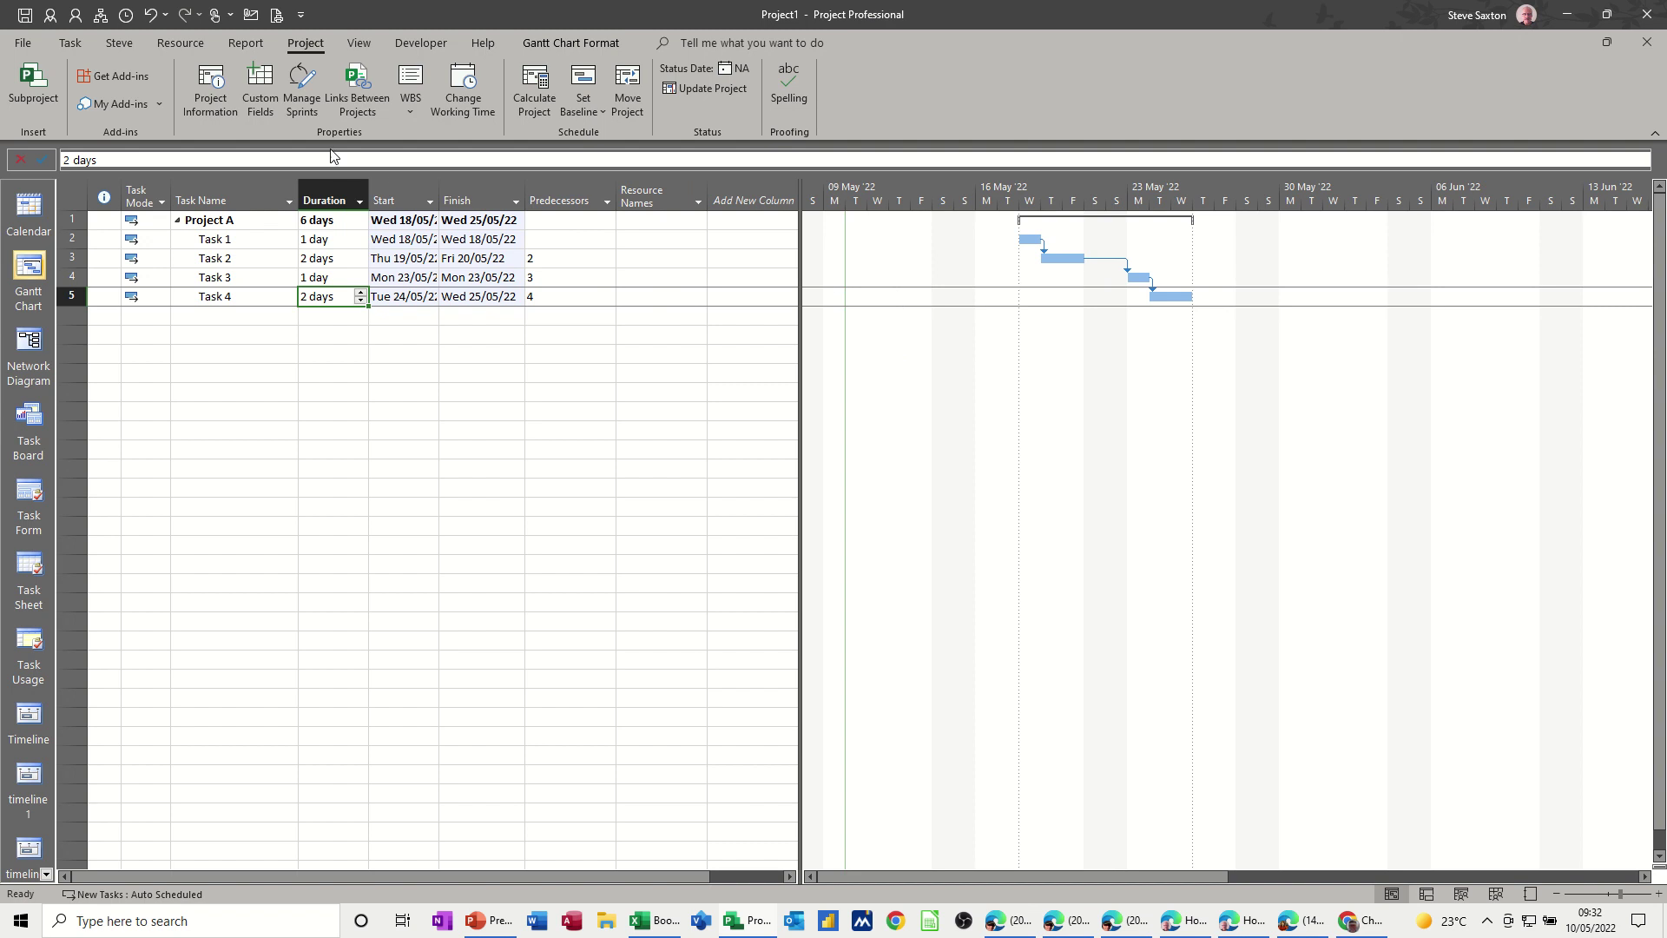
# Schedule Project A from its start date again, with the start set to today, 10/05/2022.
pyautogui.click(224, 80)
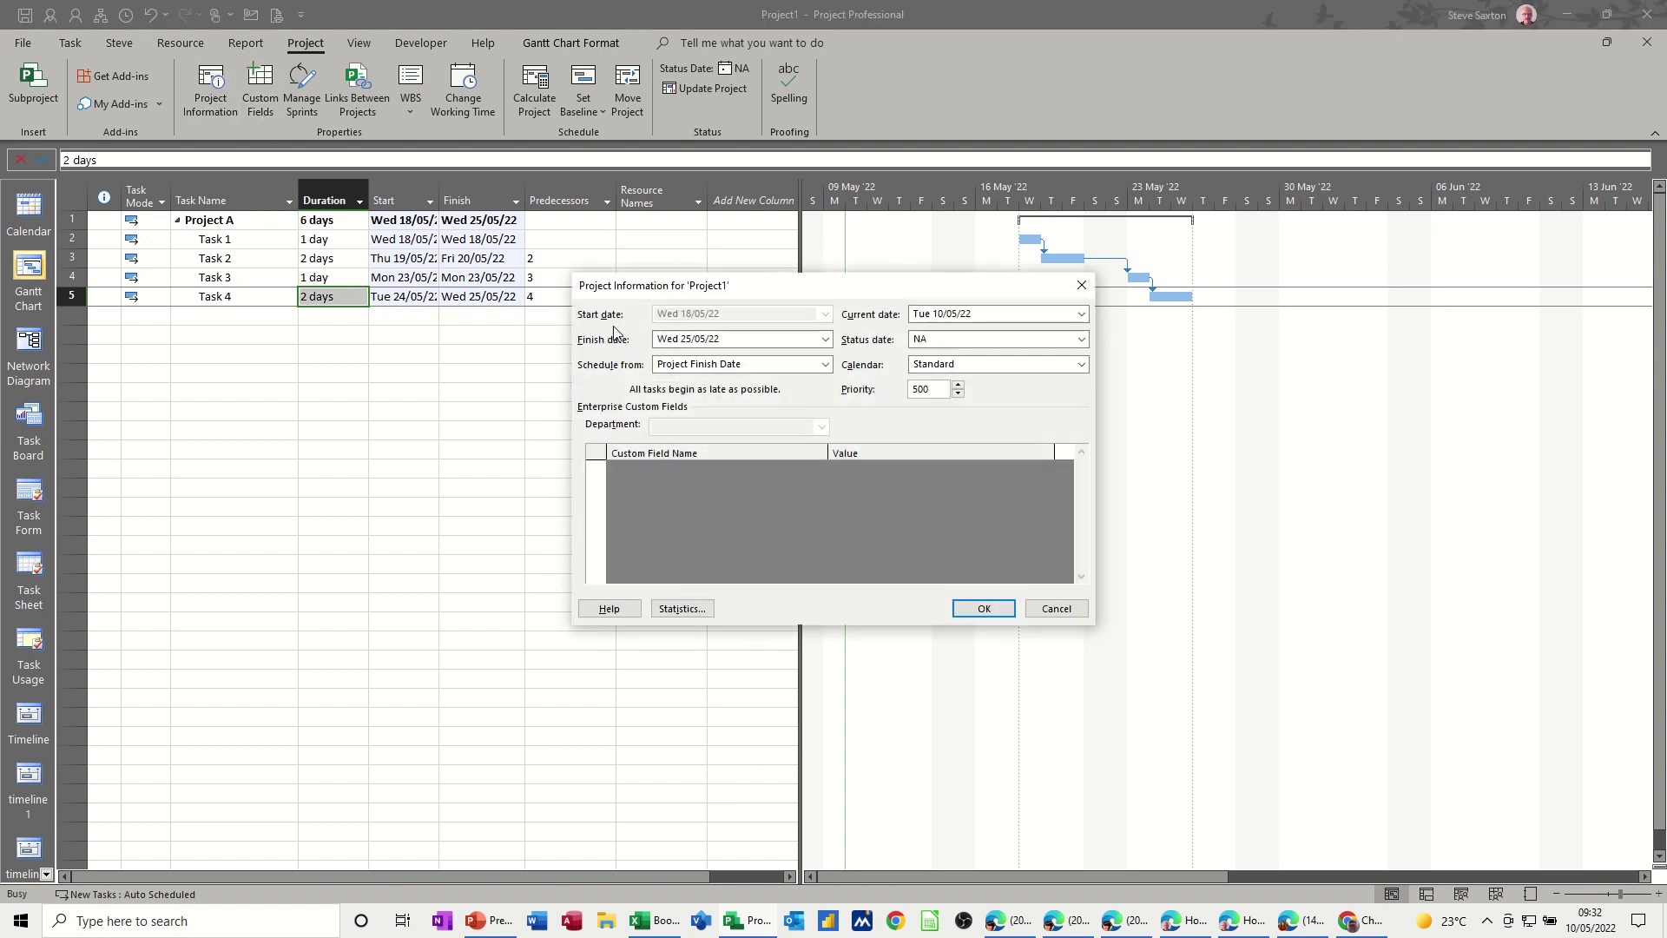
pyautogui.click(756, 364)
pyautogui.click(757, 380)
pyautogui.click(758, 366)
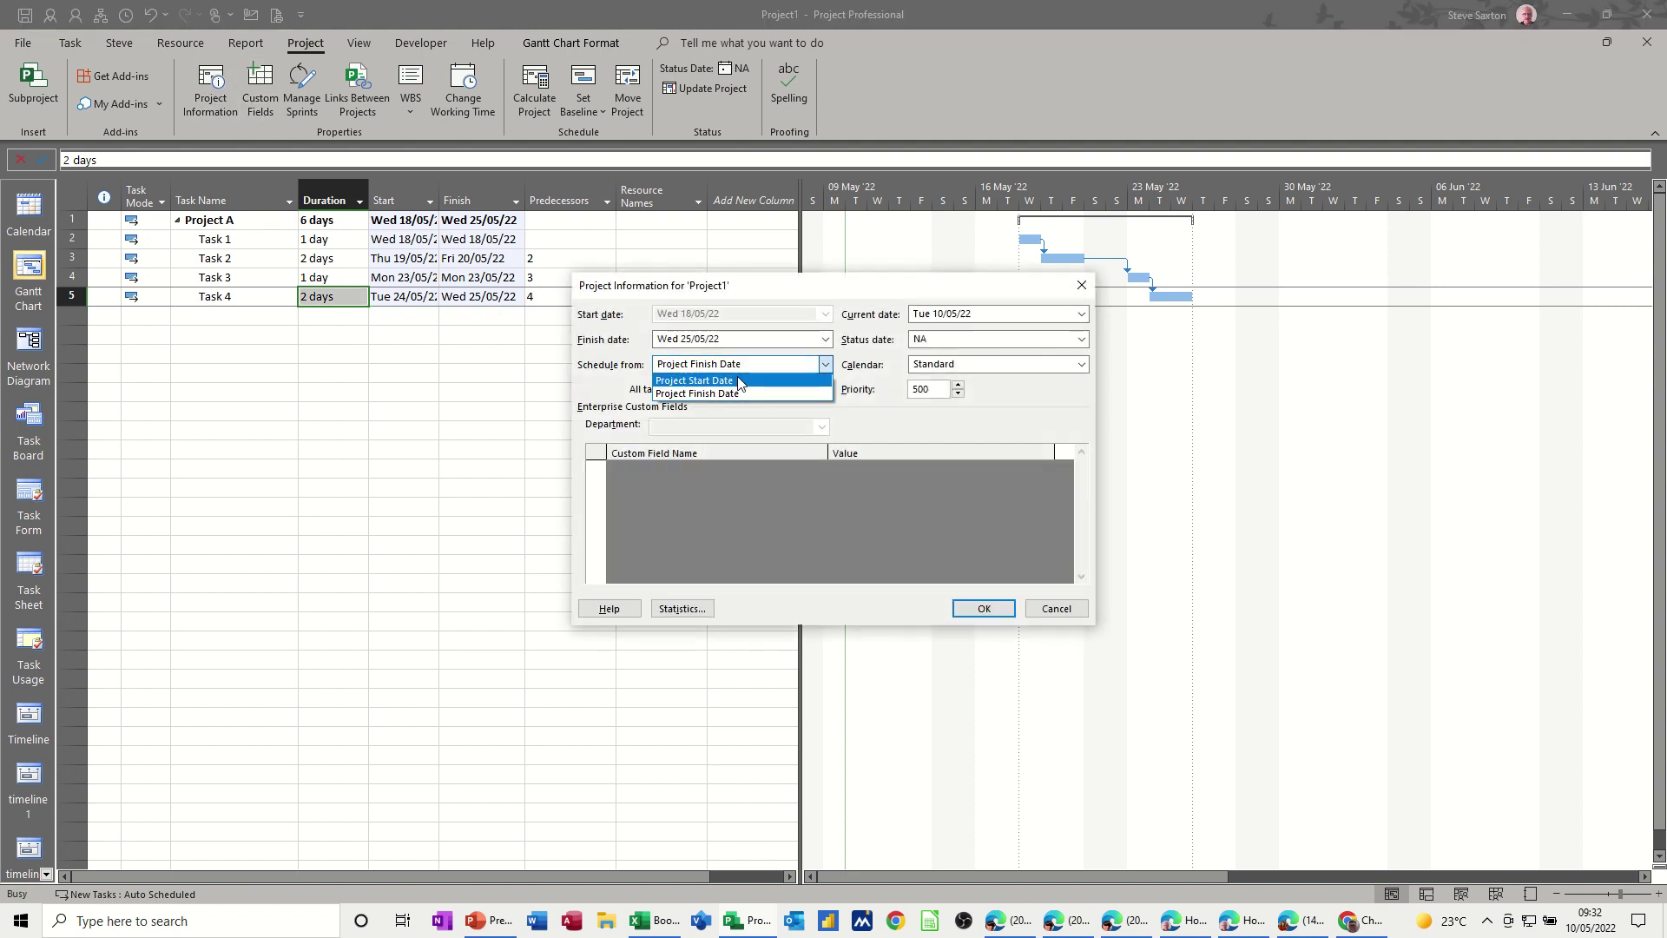
pyautogui.click(739, 380)
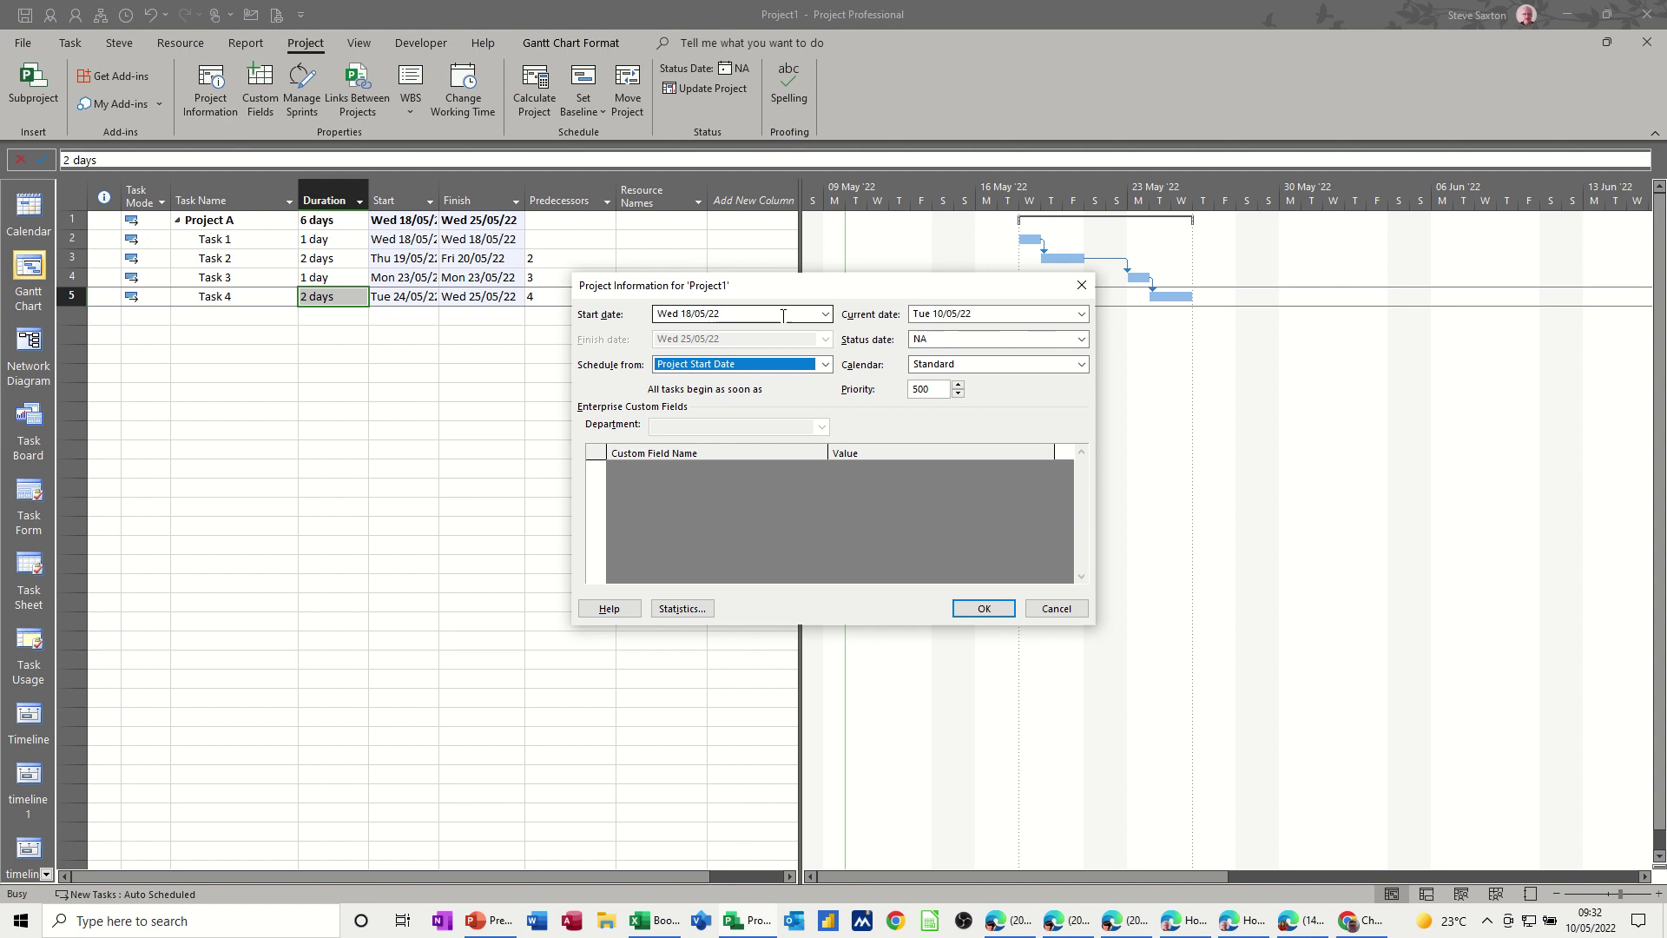
pyautogui.click(824, 315)
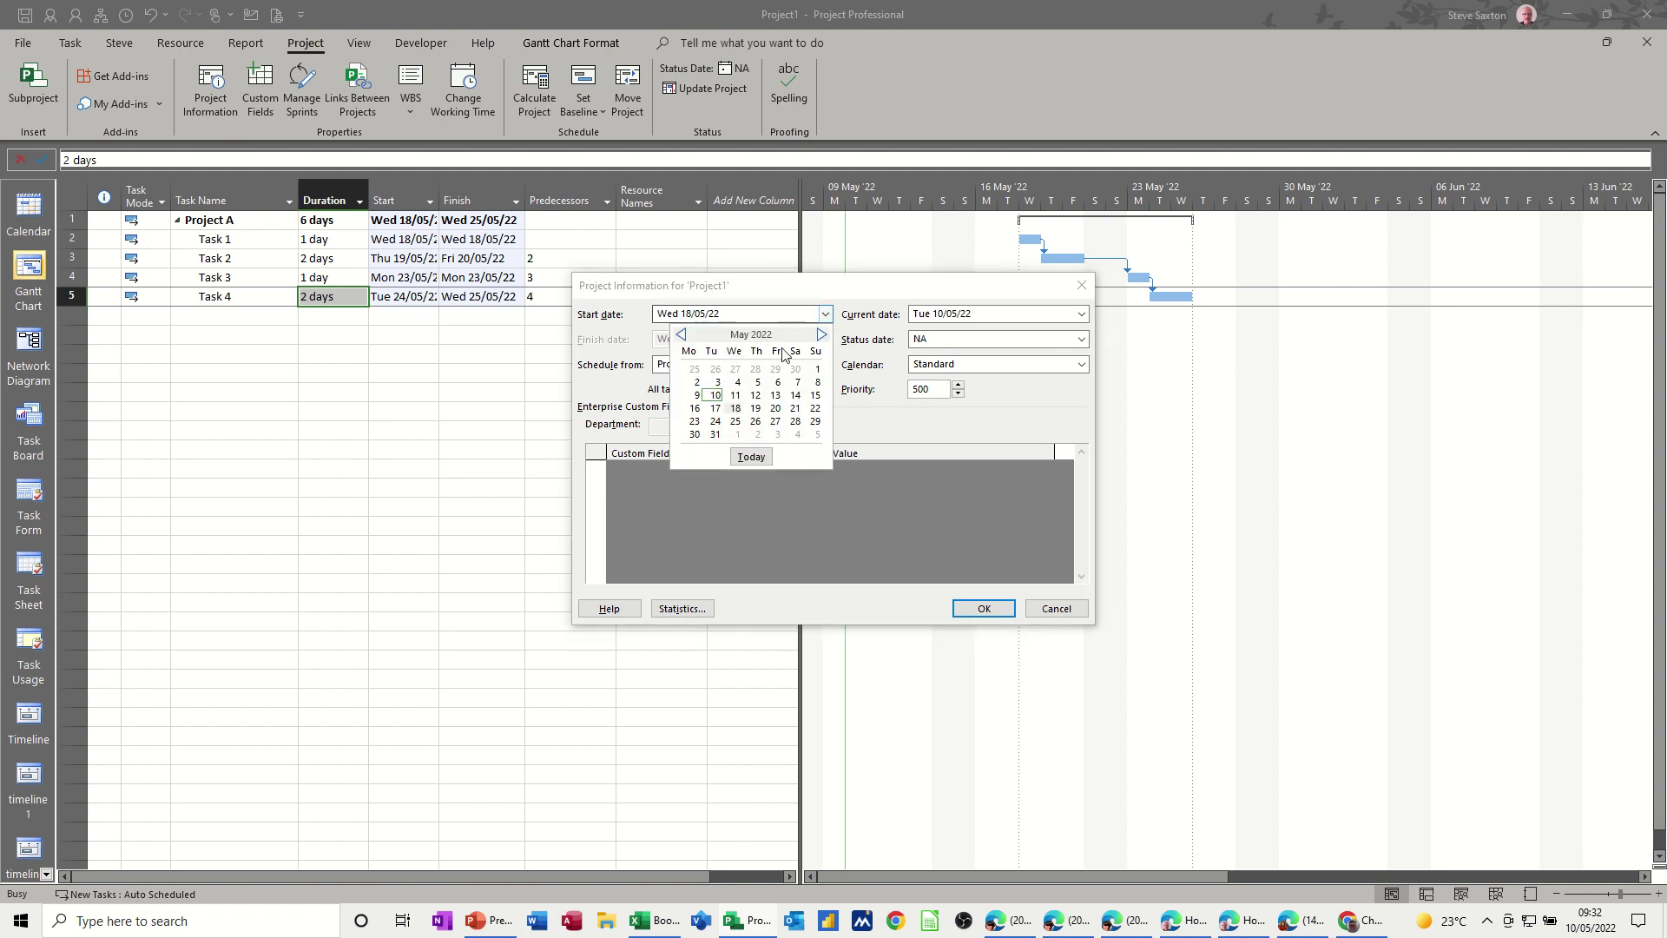
pyautogui.click(744, 458)
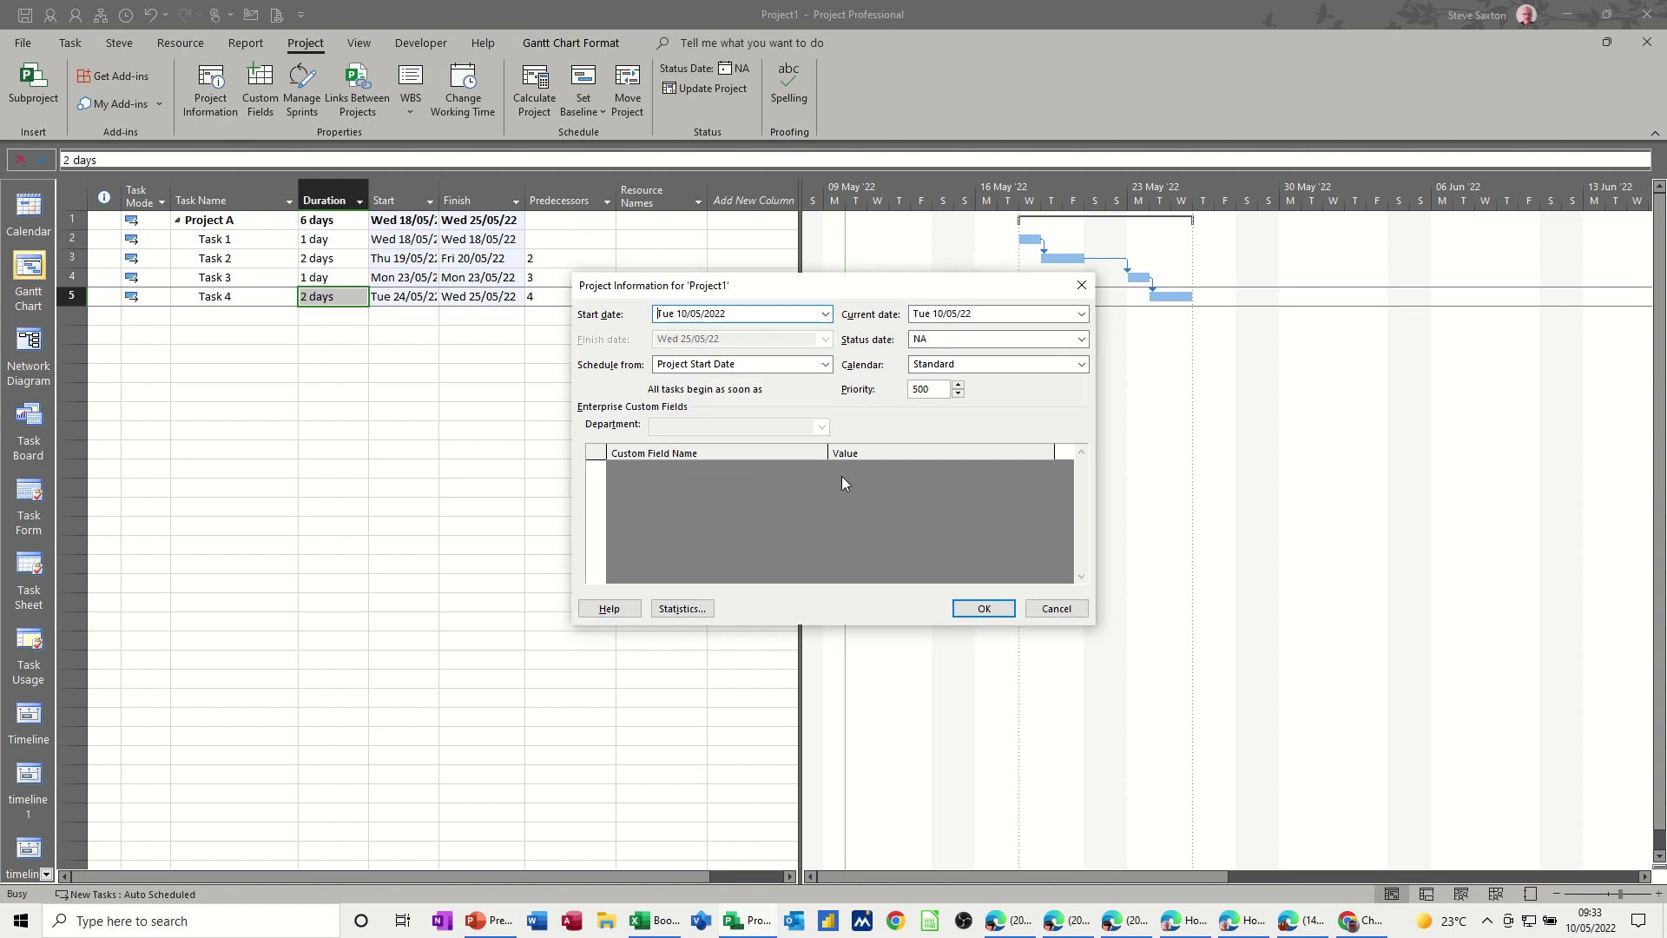
pyautogui.click(981, 608)
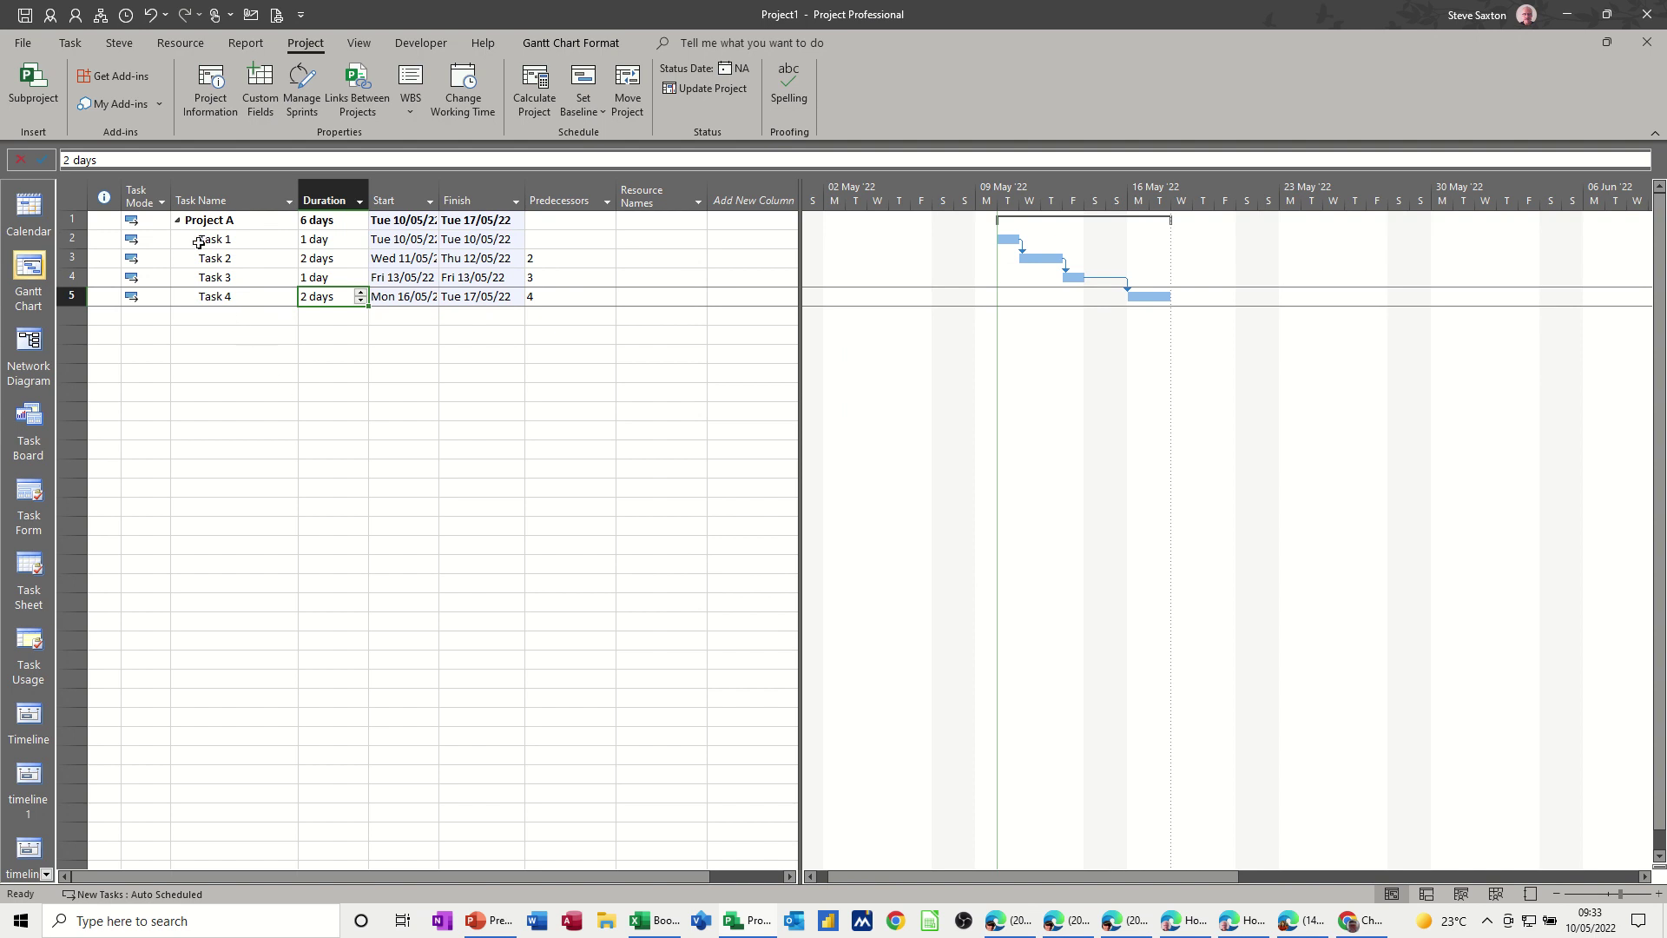
# Insert a Constraint Type column before Resource Names and autofit its width.
pyautogui.rightClick(630, 190)
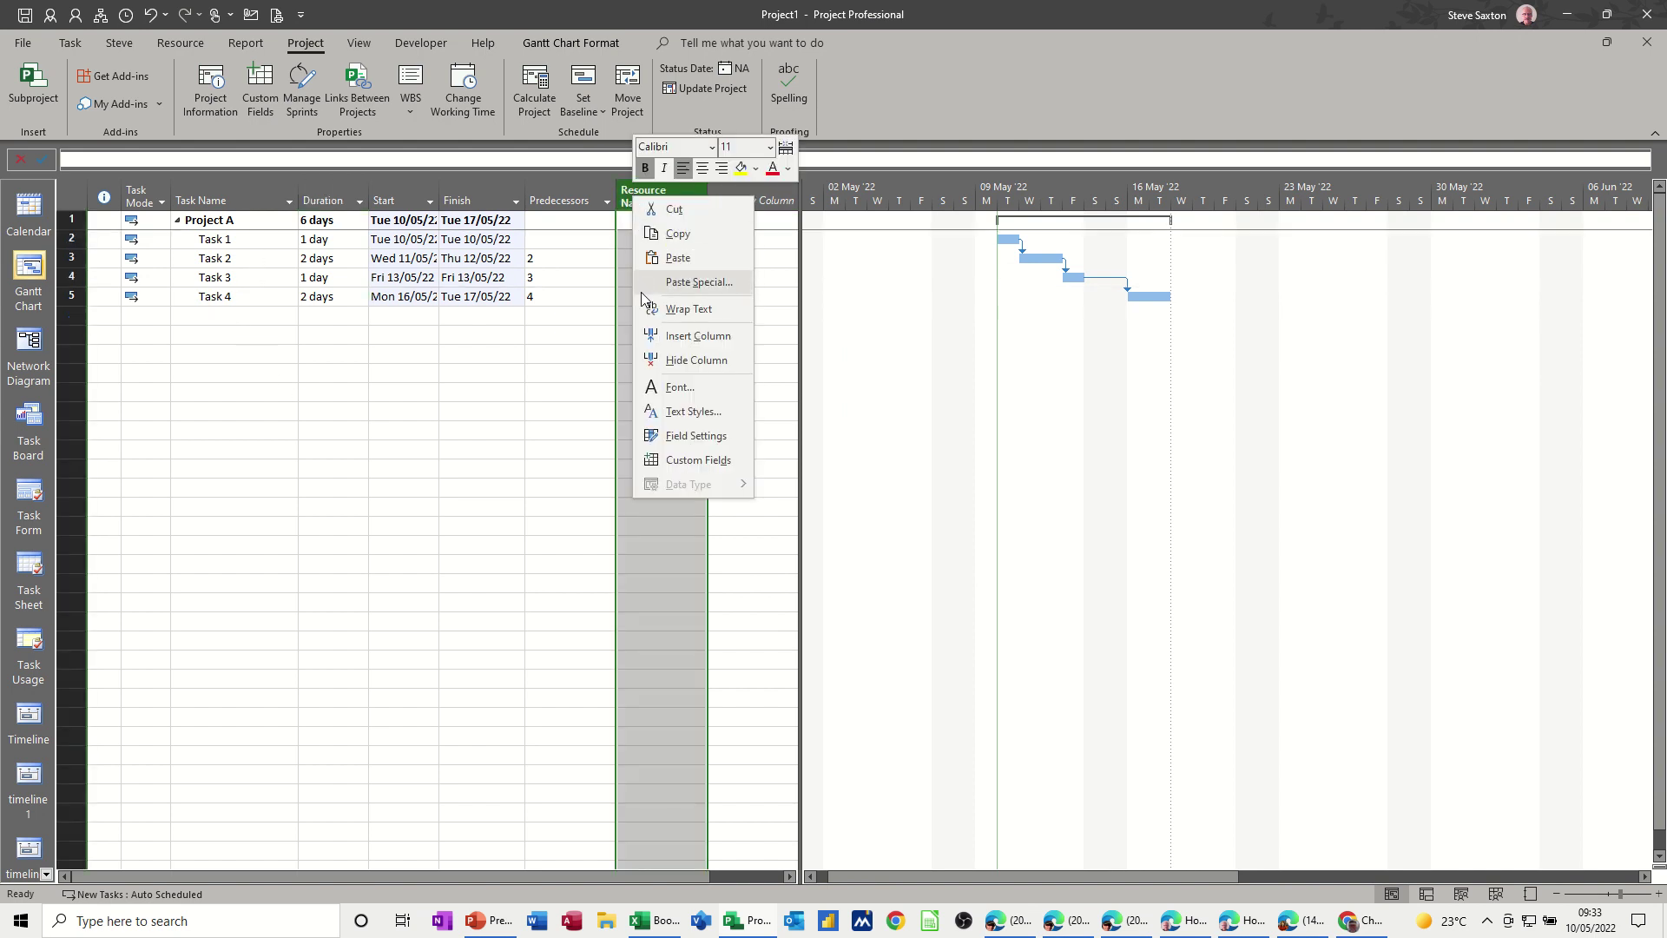
pyautogui.click(653, 337)
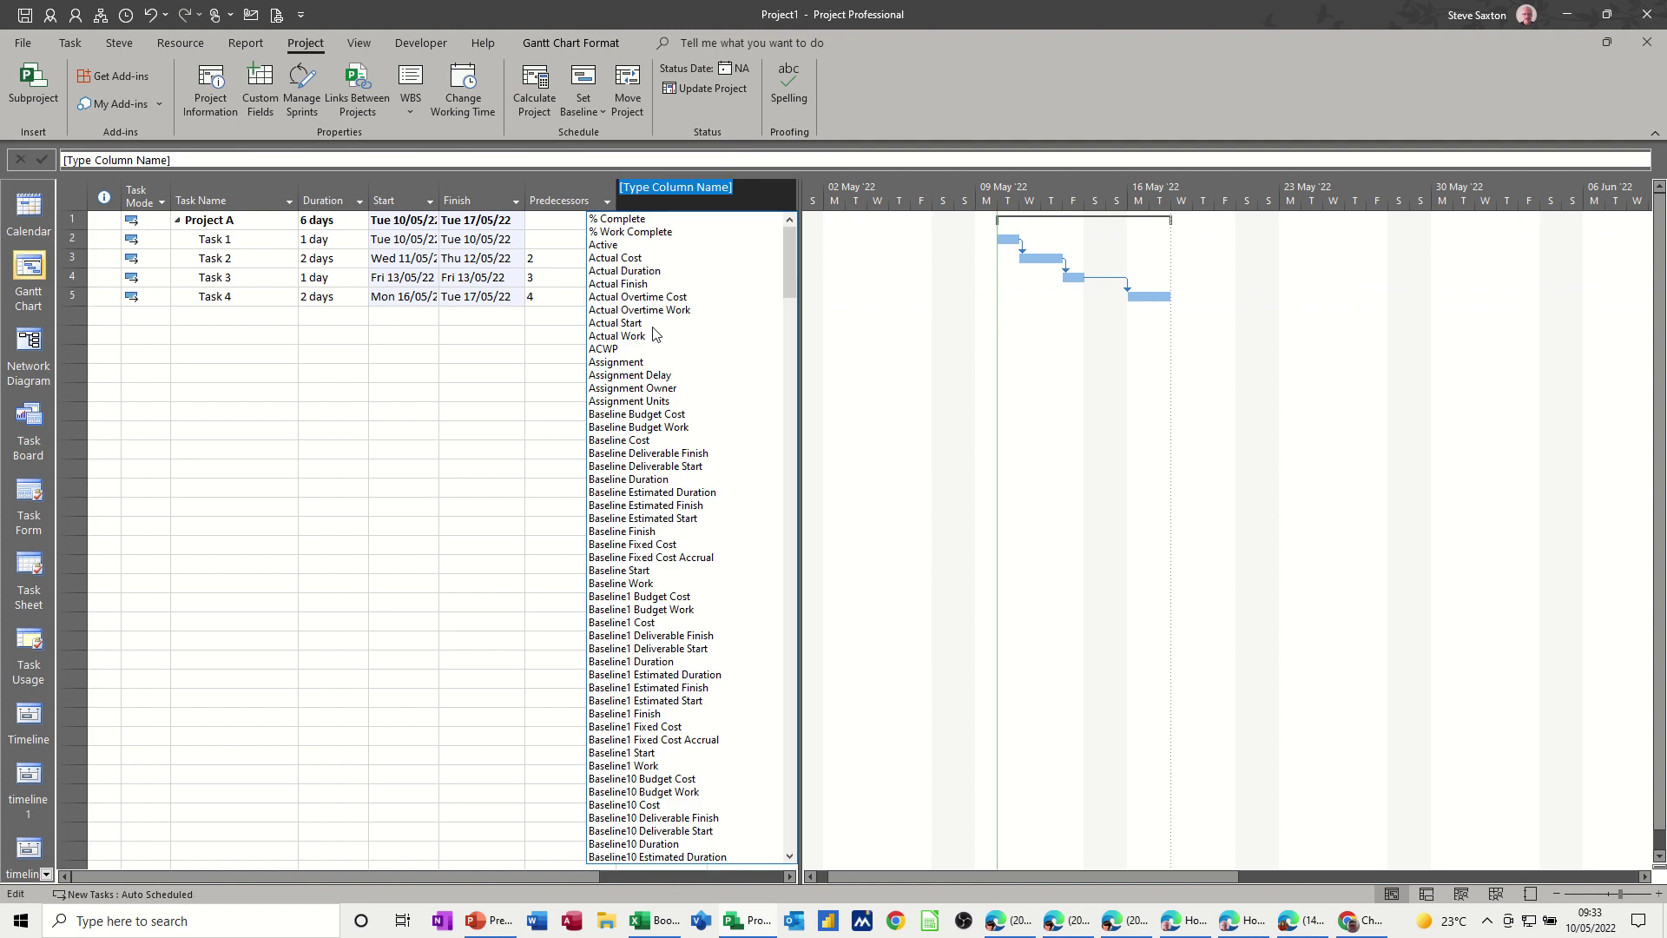
pyautogui.write('confirmed')
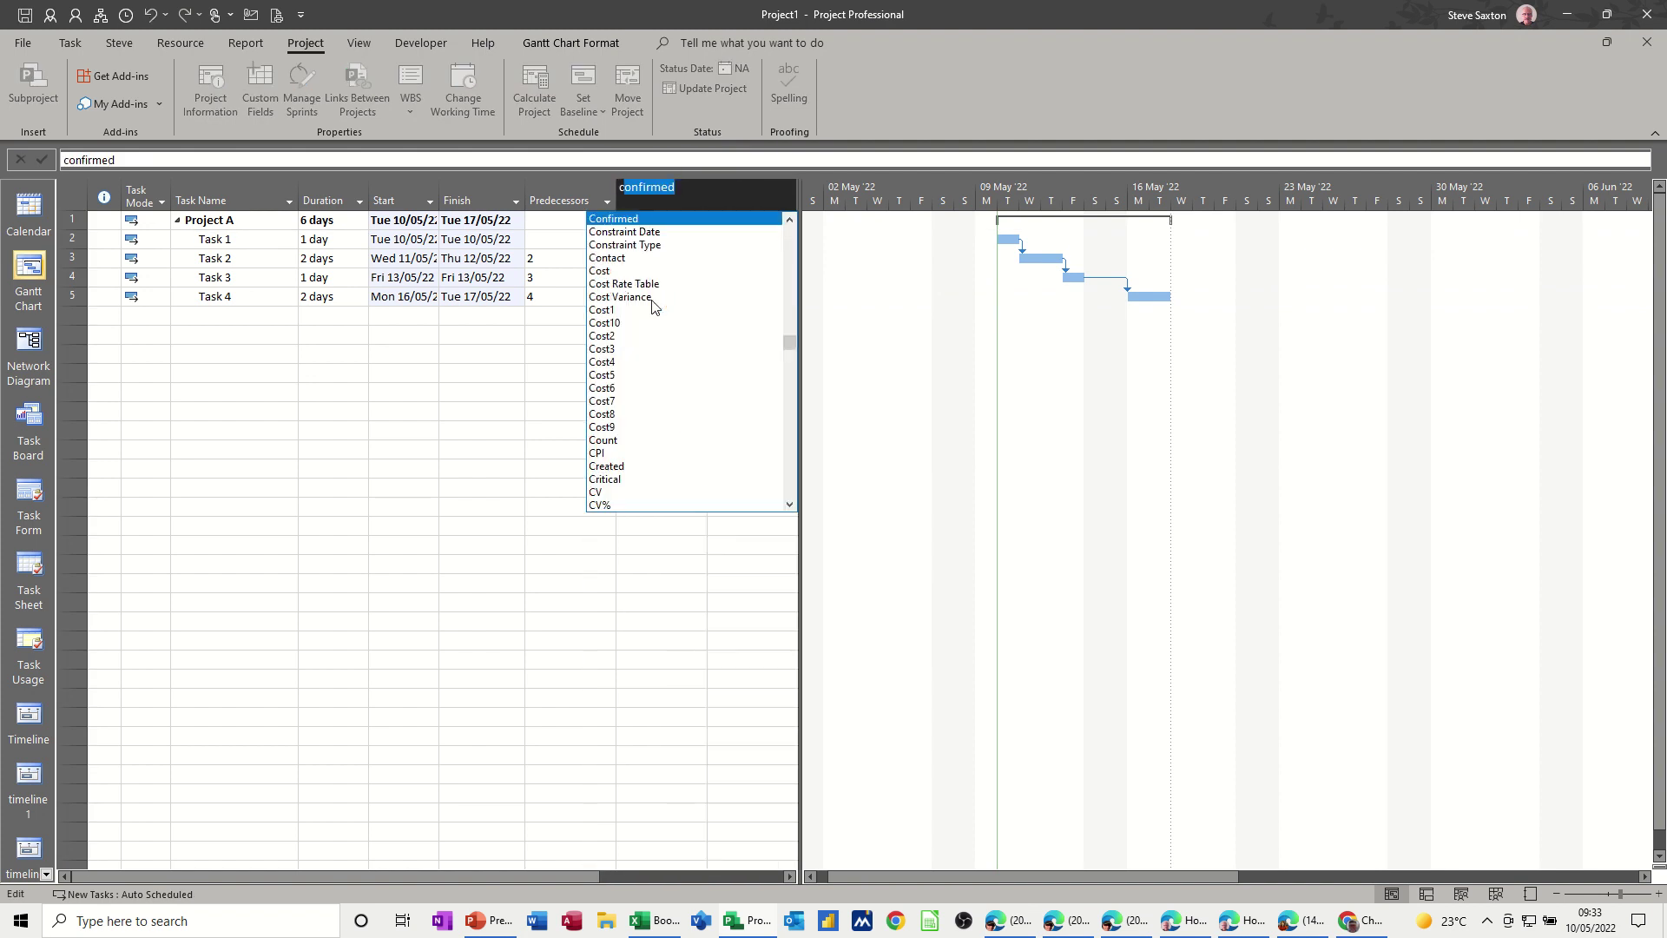
pyautogui.click(653, 245)
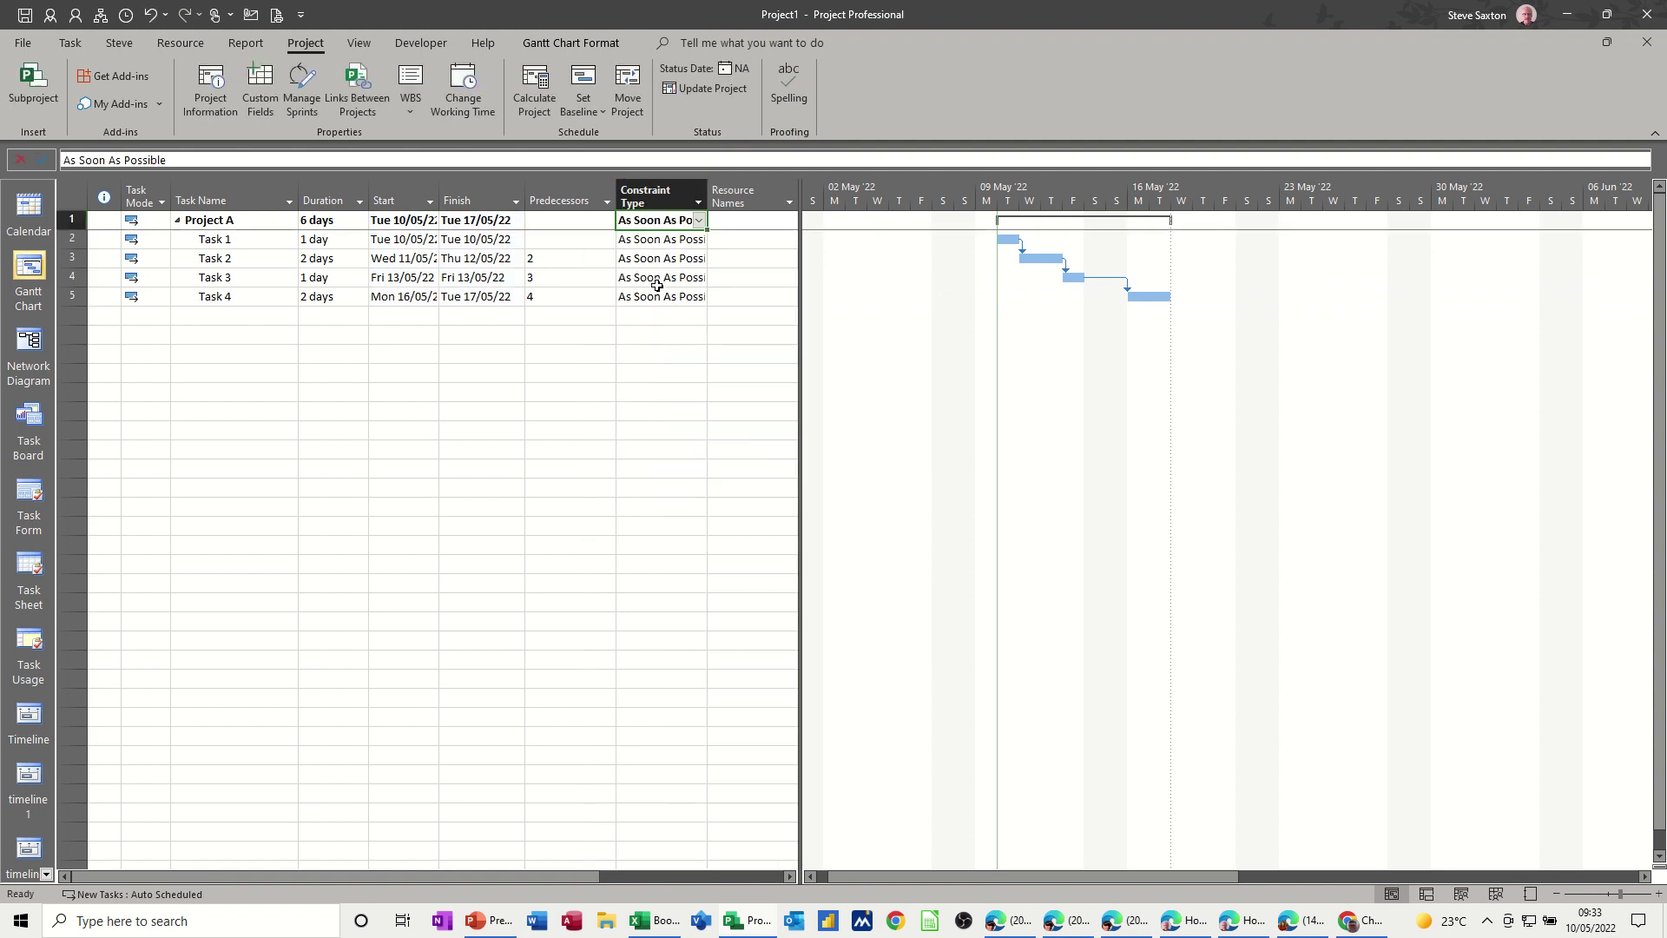
pyautogui.doubleClick(711, 202)
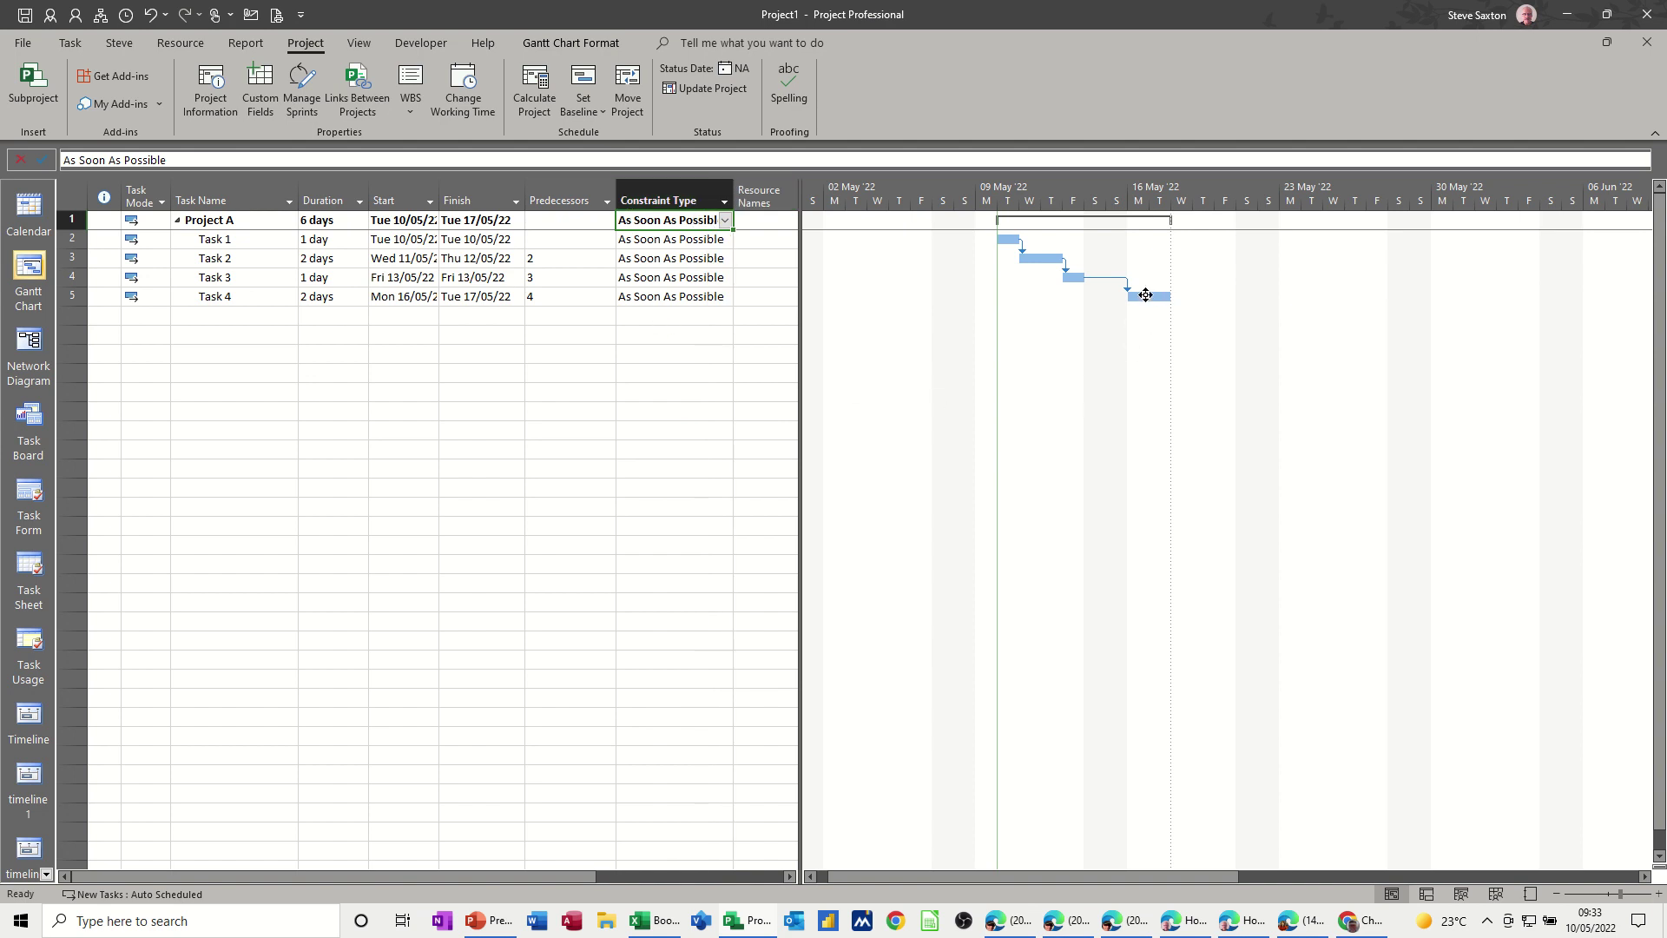
# Drag Task 4 about two days later while keeping its link, then undo the move.
pyautogui.moveTo(1144, 304)
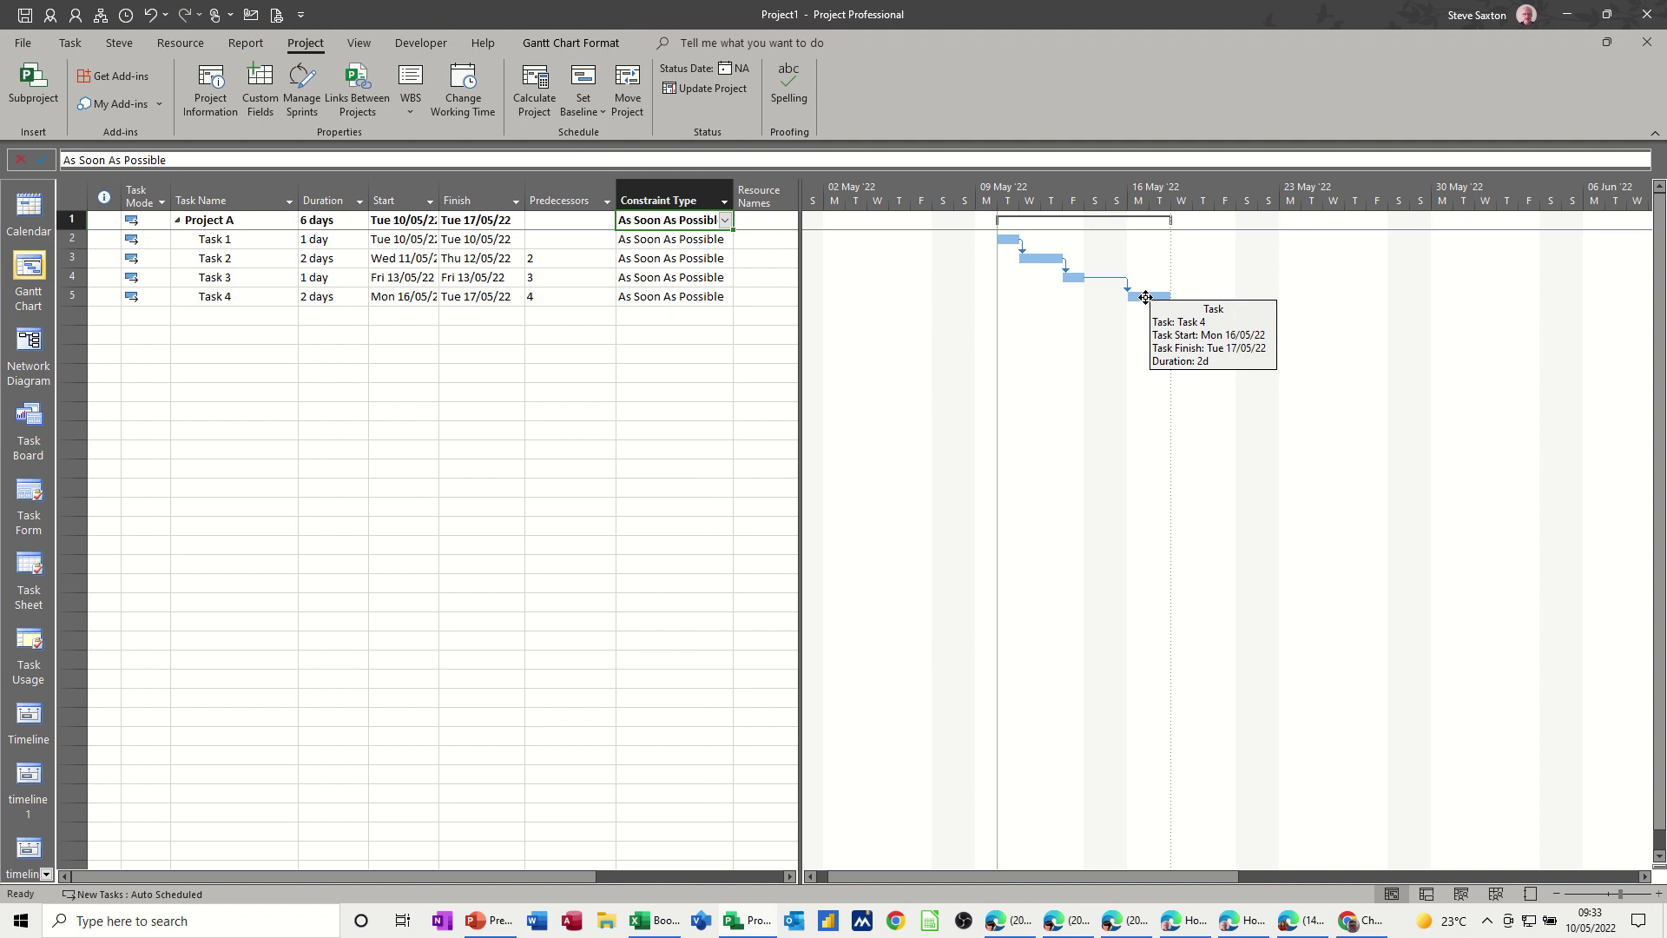
pyautogui.moveTo(1145, 298); pyautogui.dragTo(1190, 299)
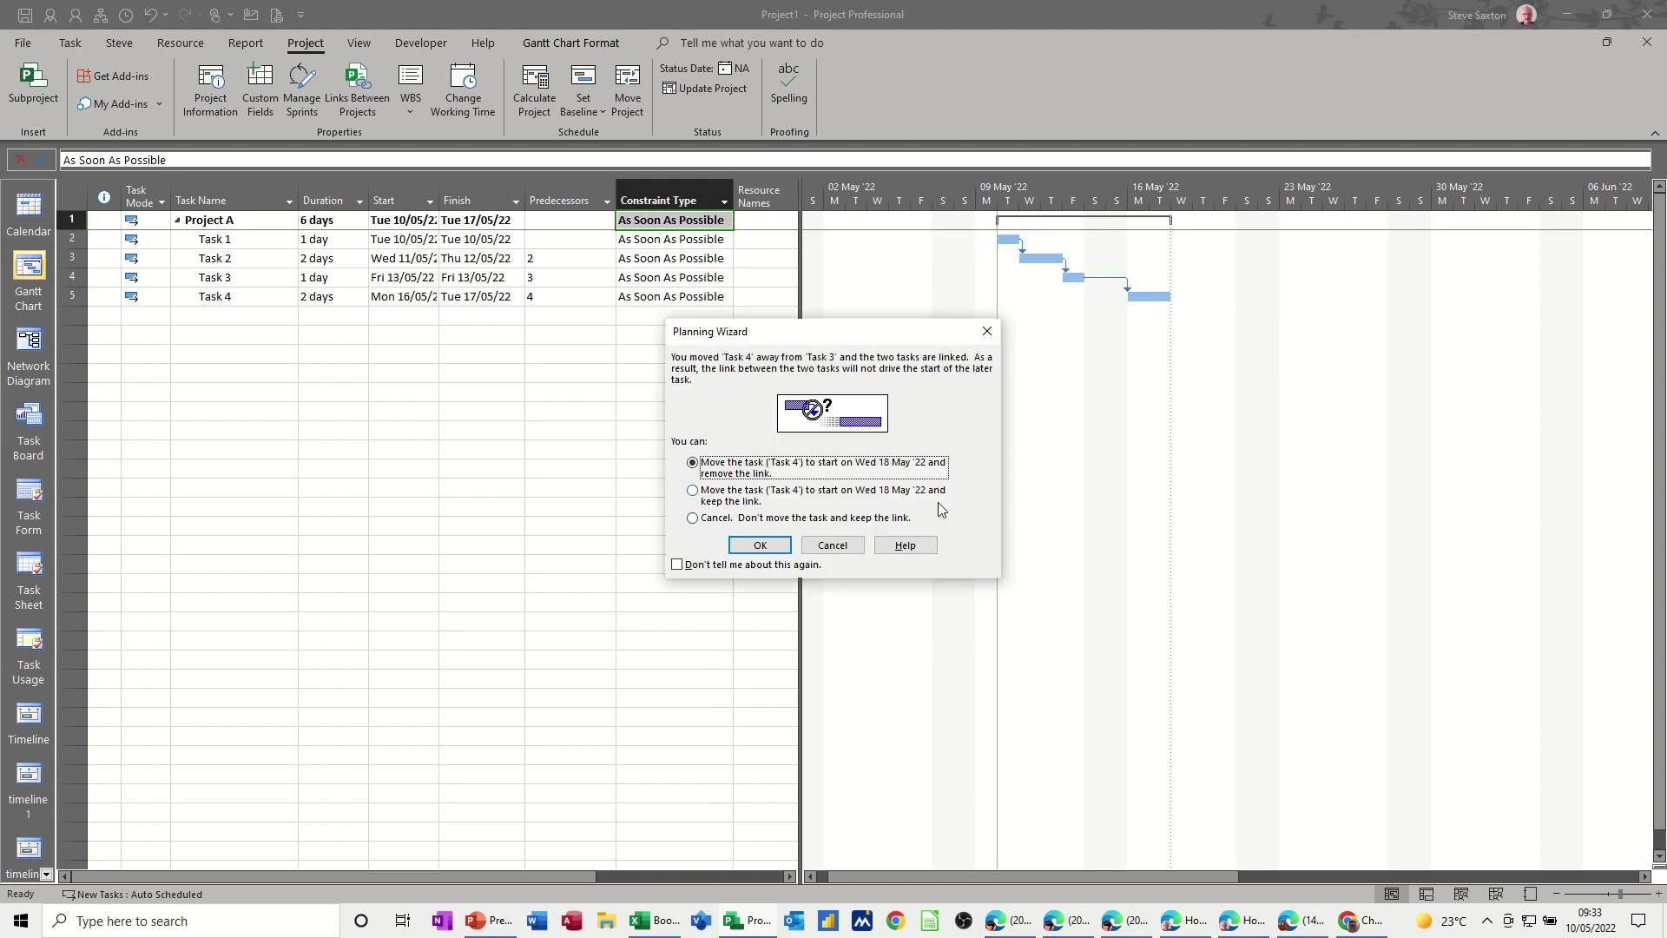
pyautogui.click(706, 493)
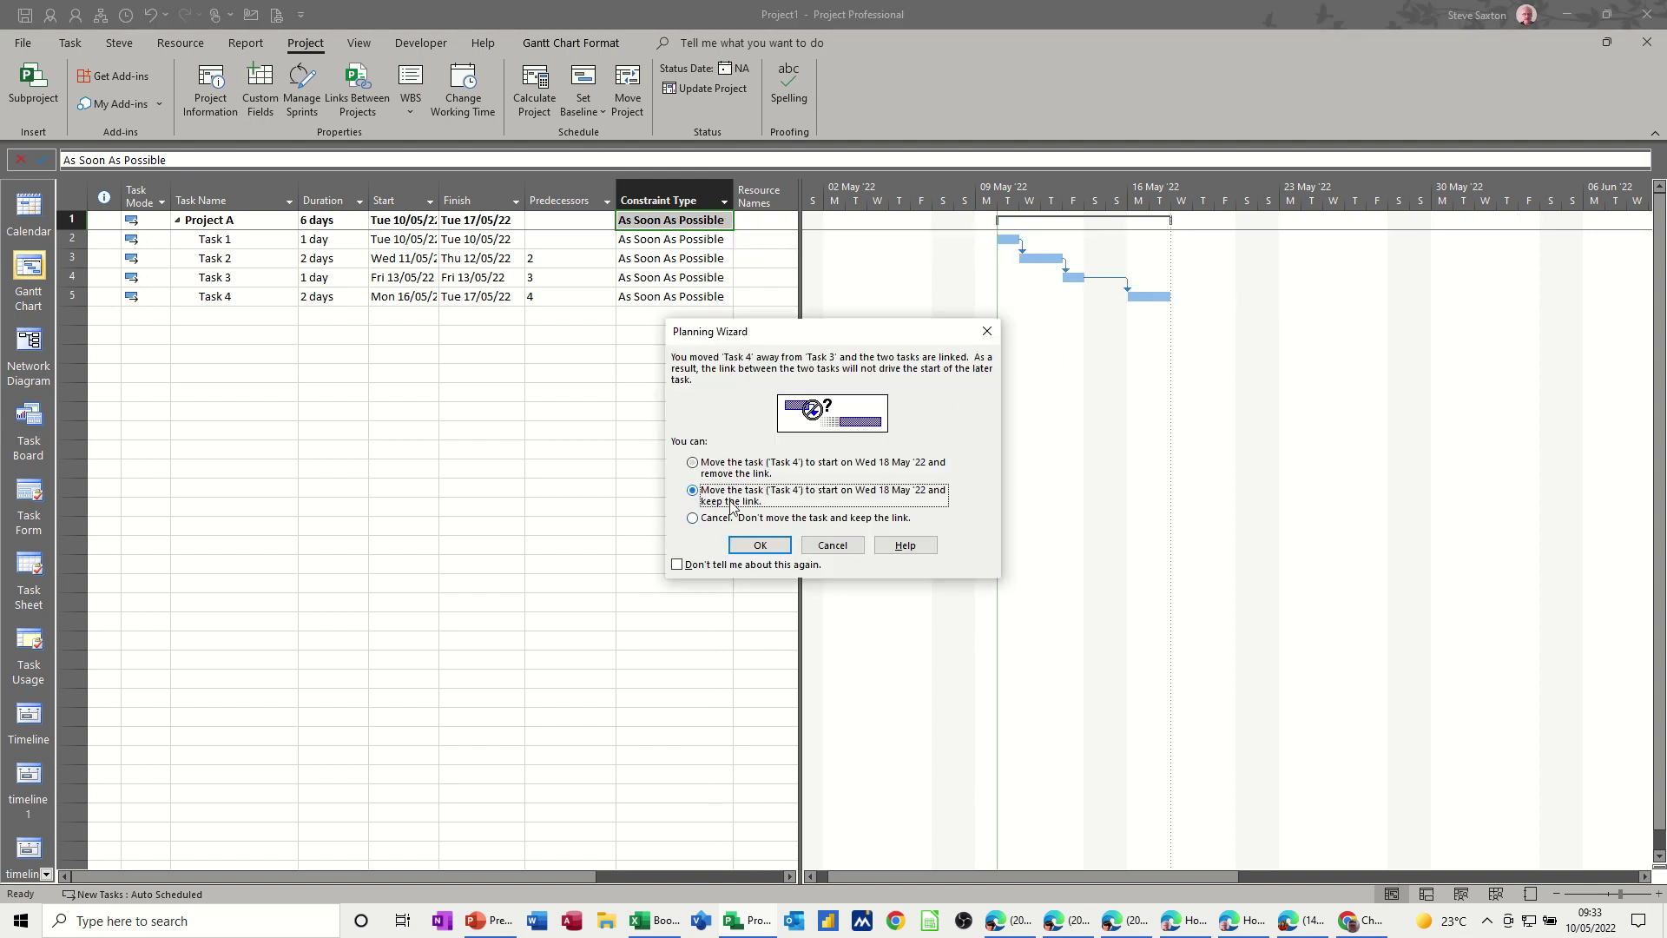
pyautogui.click(758, 545)
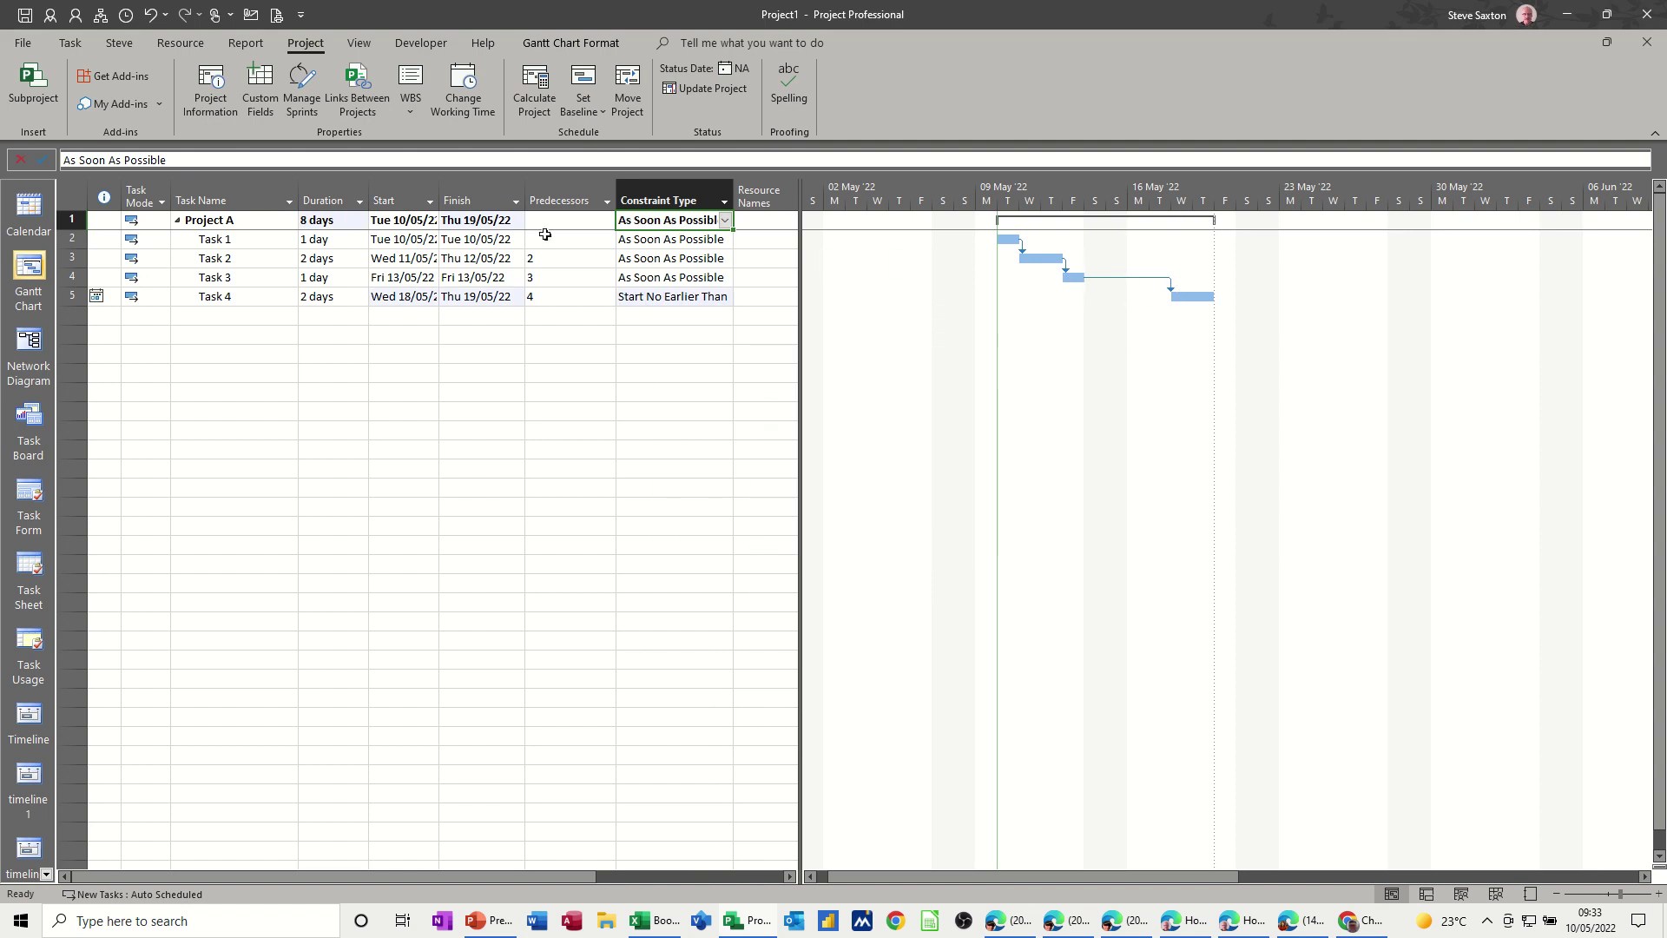
pyautogui.click(152, 15)
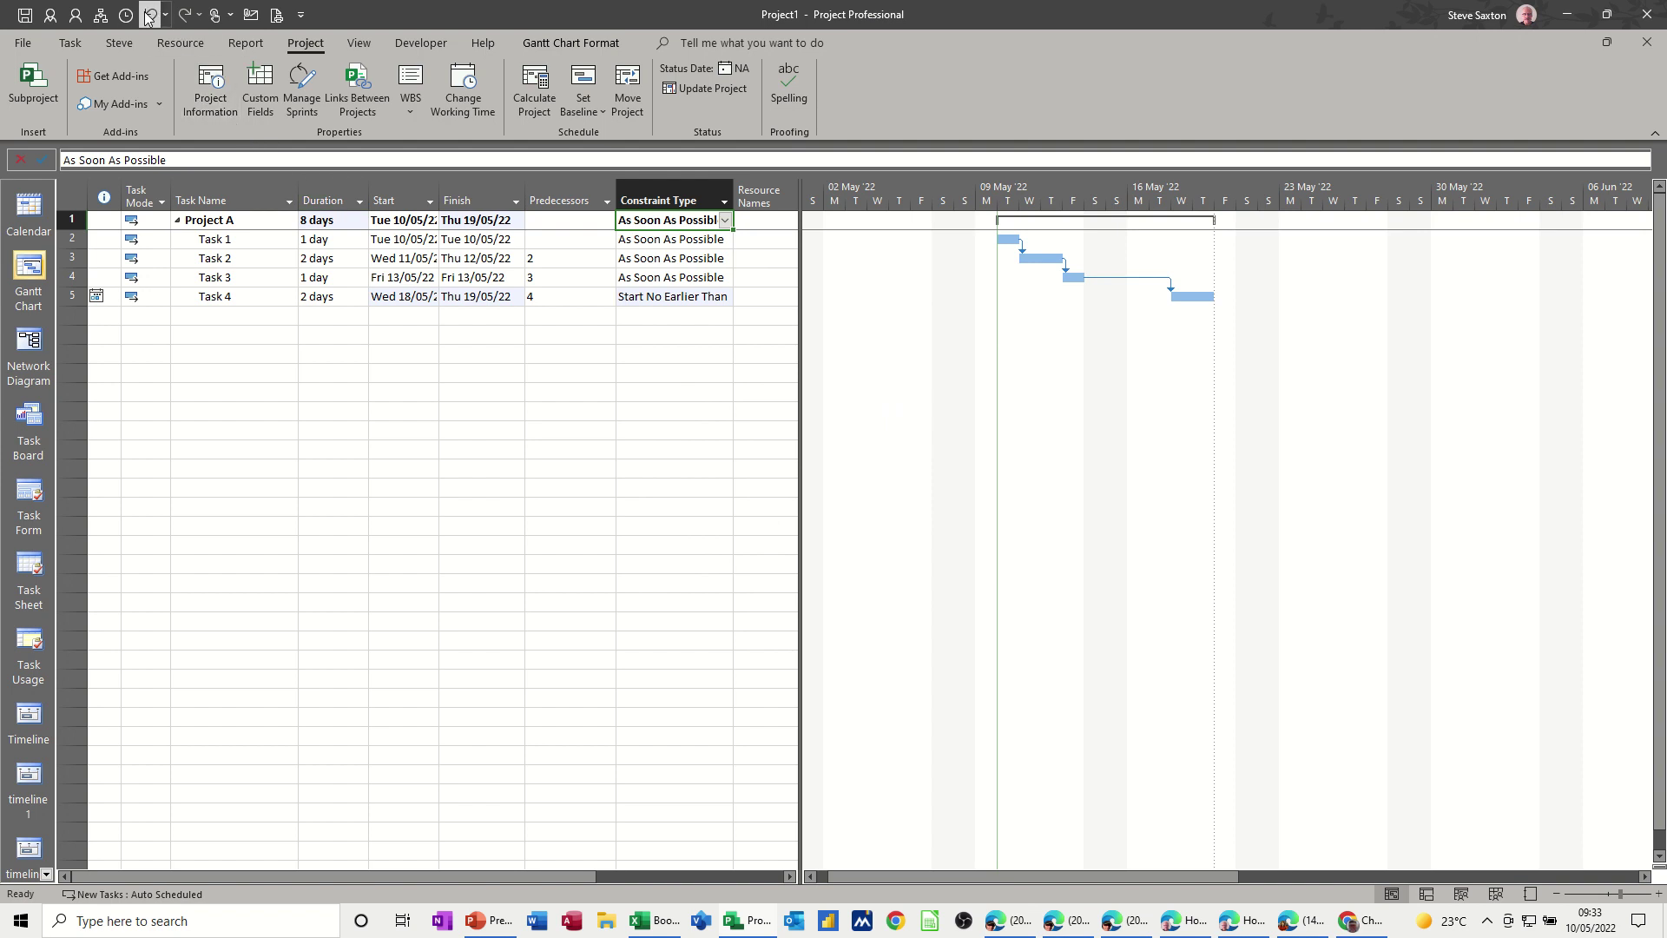
# Set Task 4 to As Late As Possible, test dragging its bar, and undo the move.
pyautogui.click(694, 300)
pyautogui.click(724, 298)
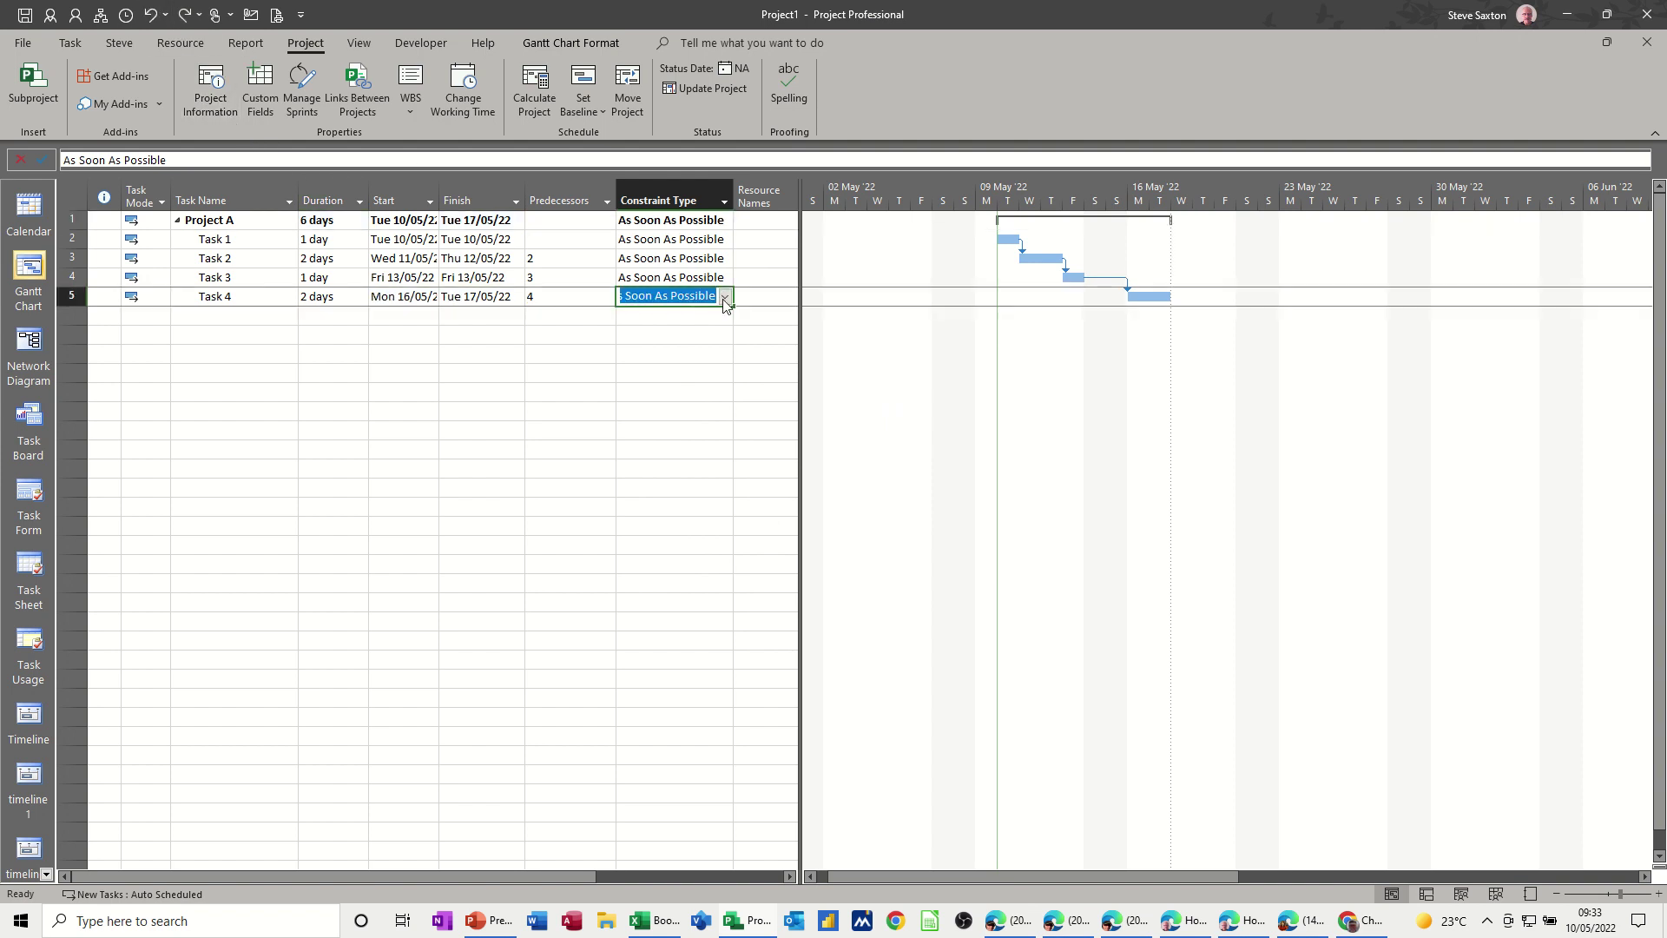
pyautogui.click(703, 325)
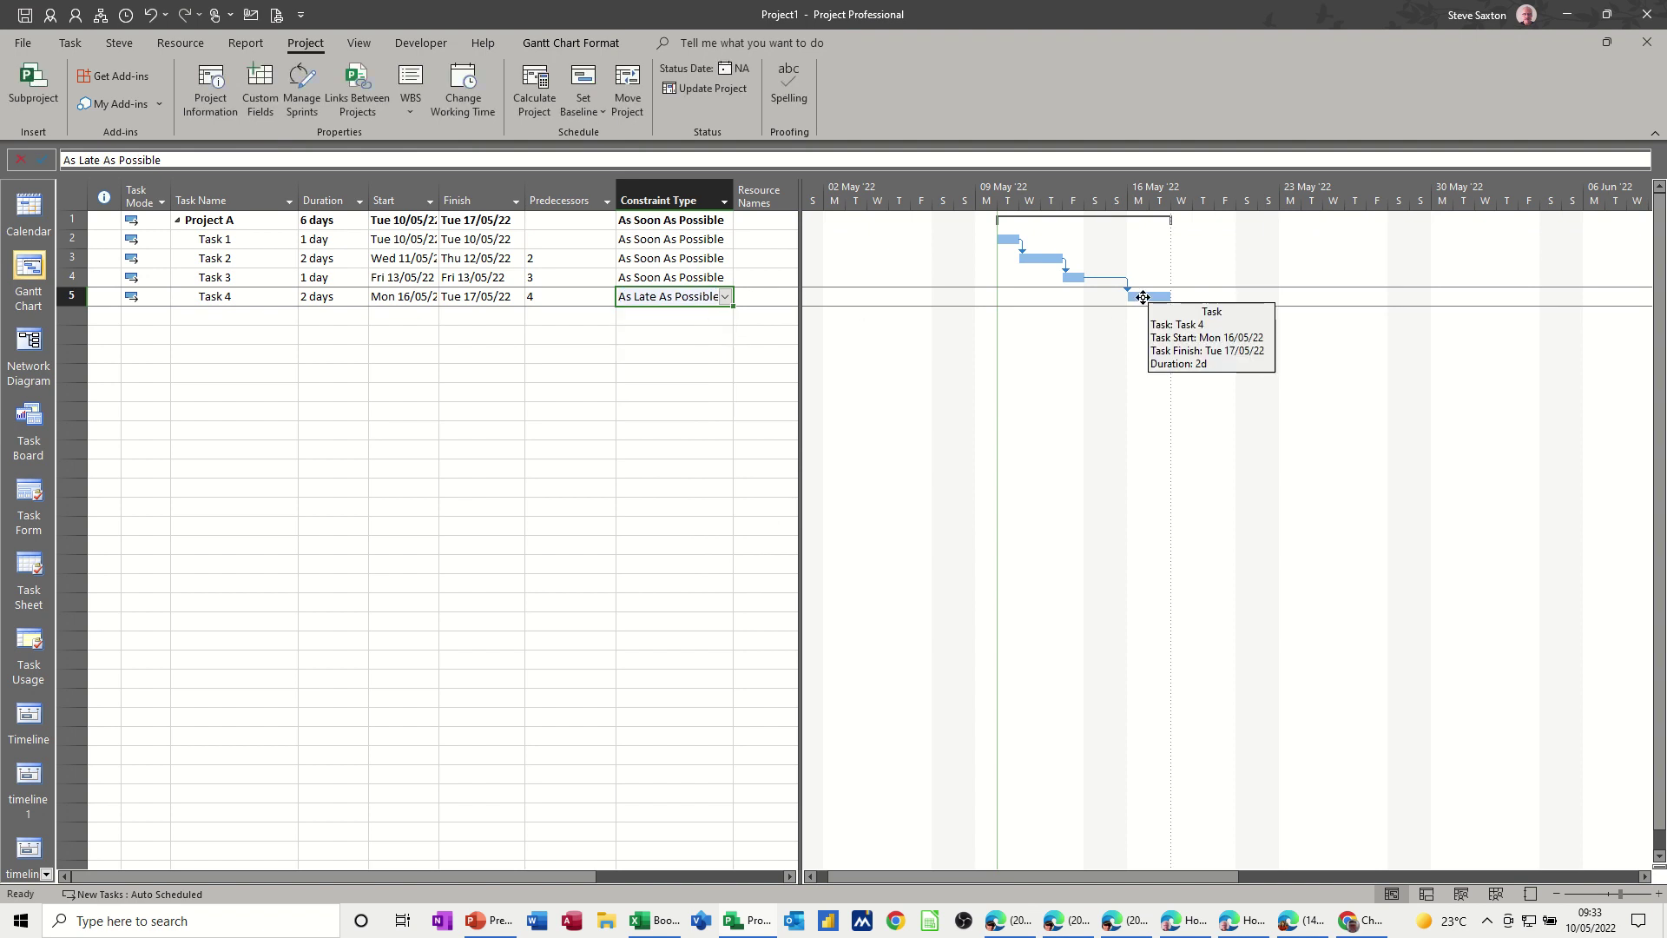
pyautogui.moveTo(1142, 297); pyautogui.dragTo(1205, 297)
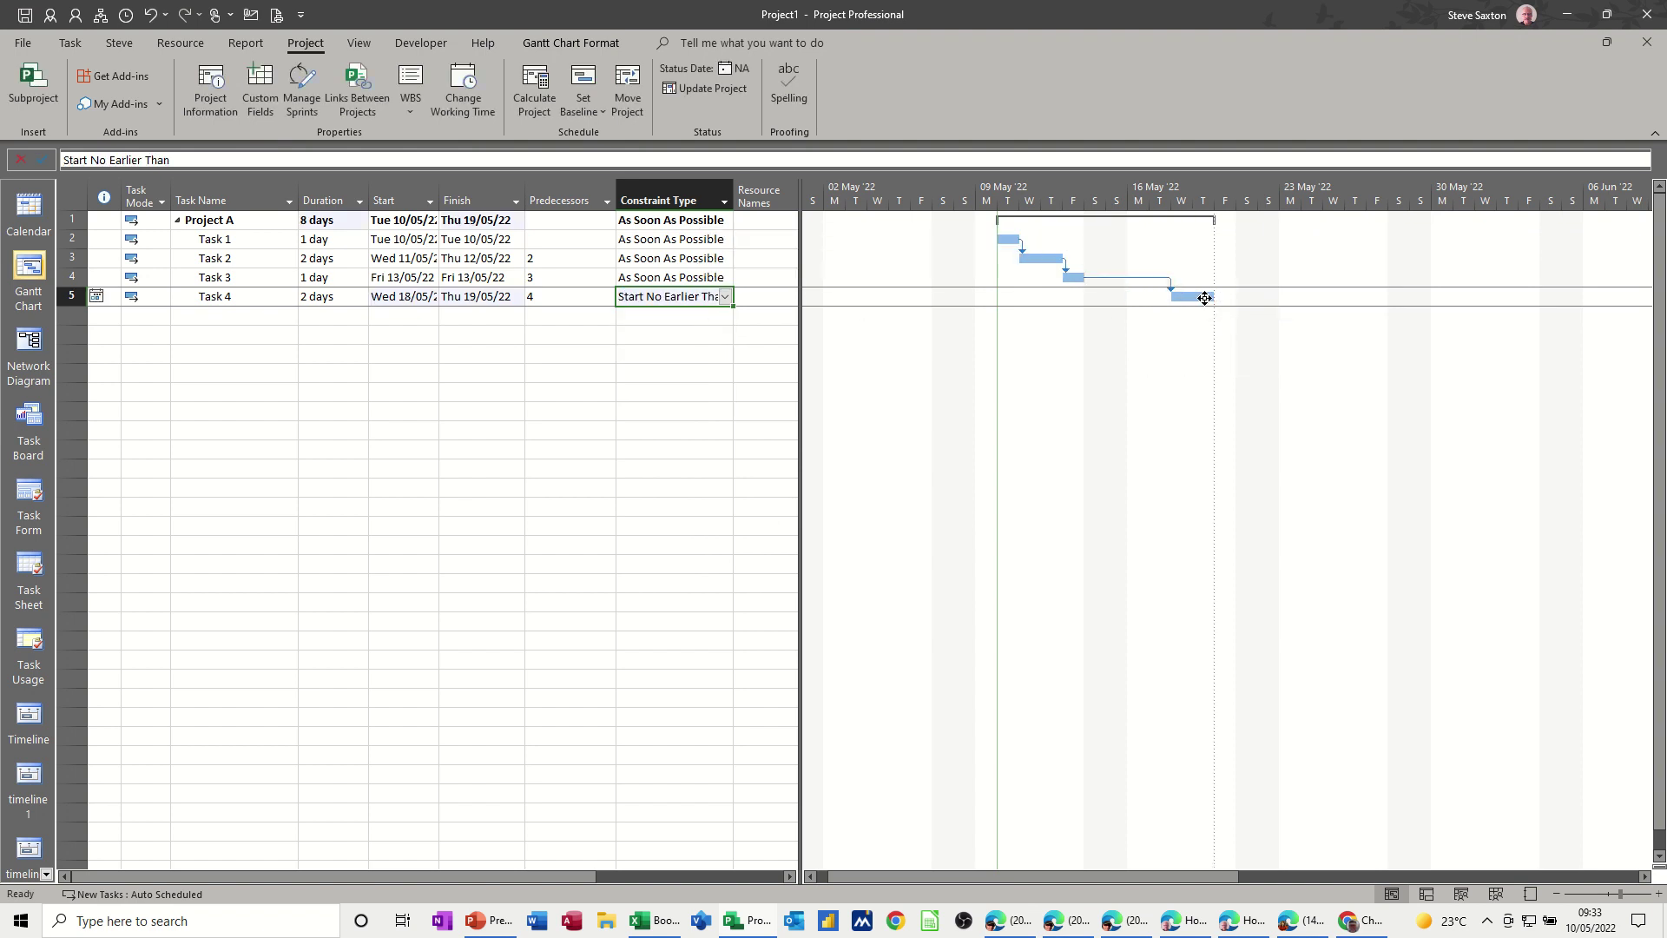
pyautogui.click(726, 298)
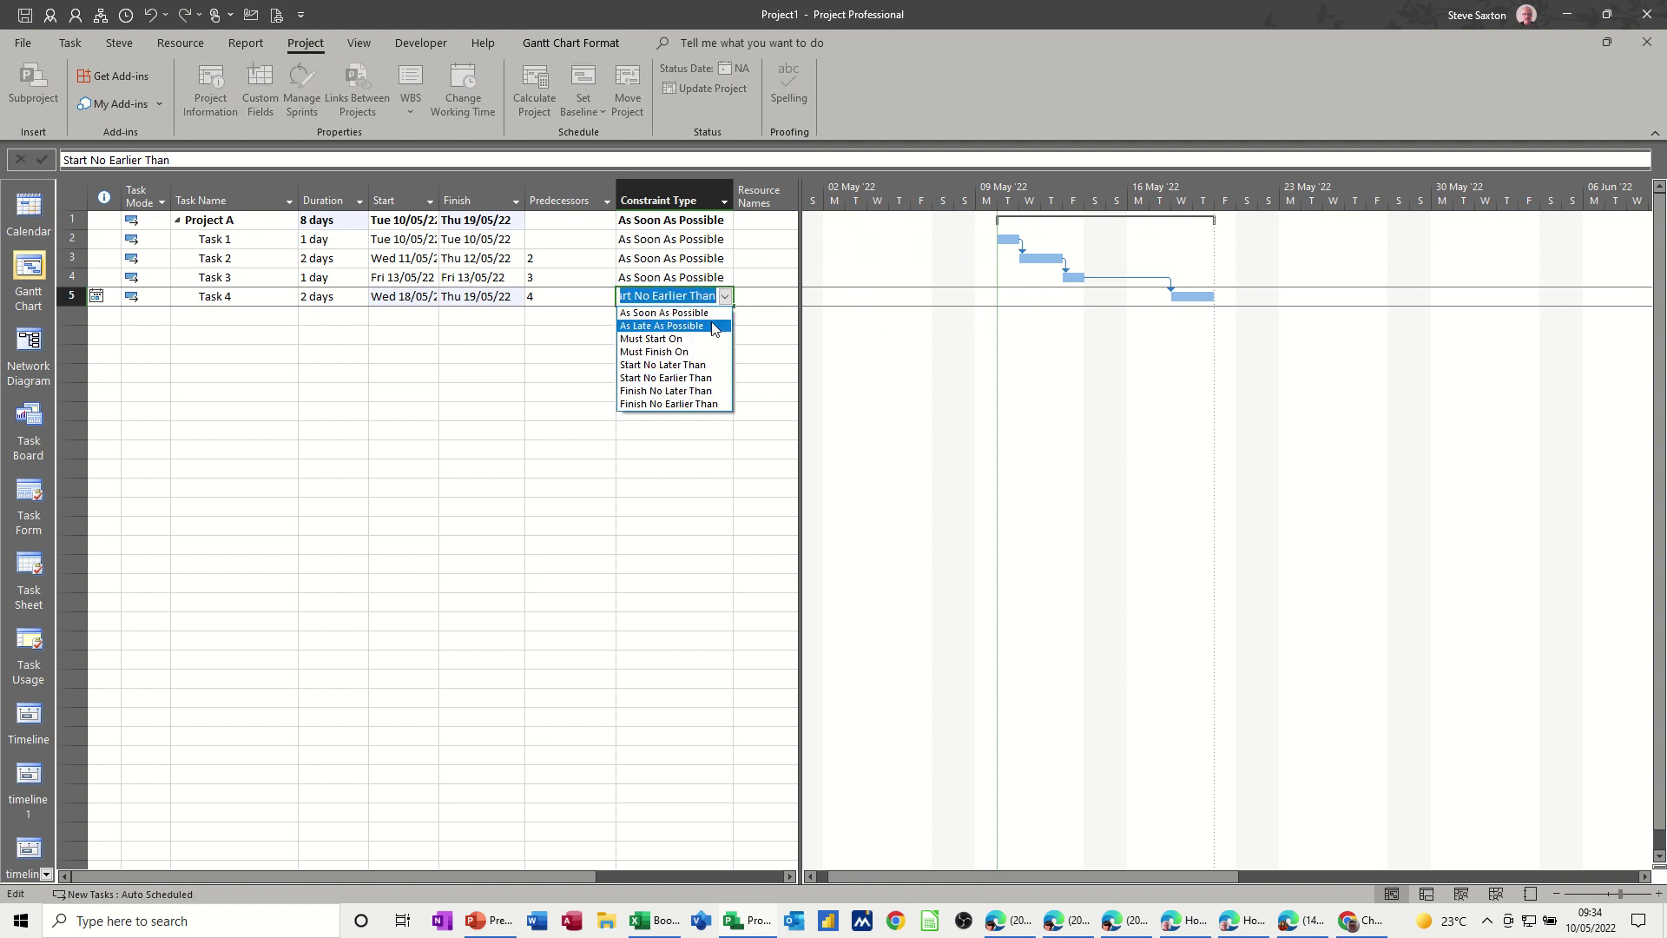
pyautogui.click(713, 327)
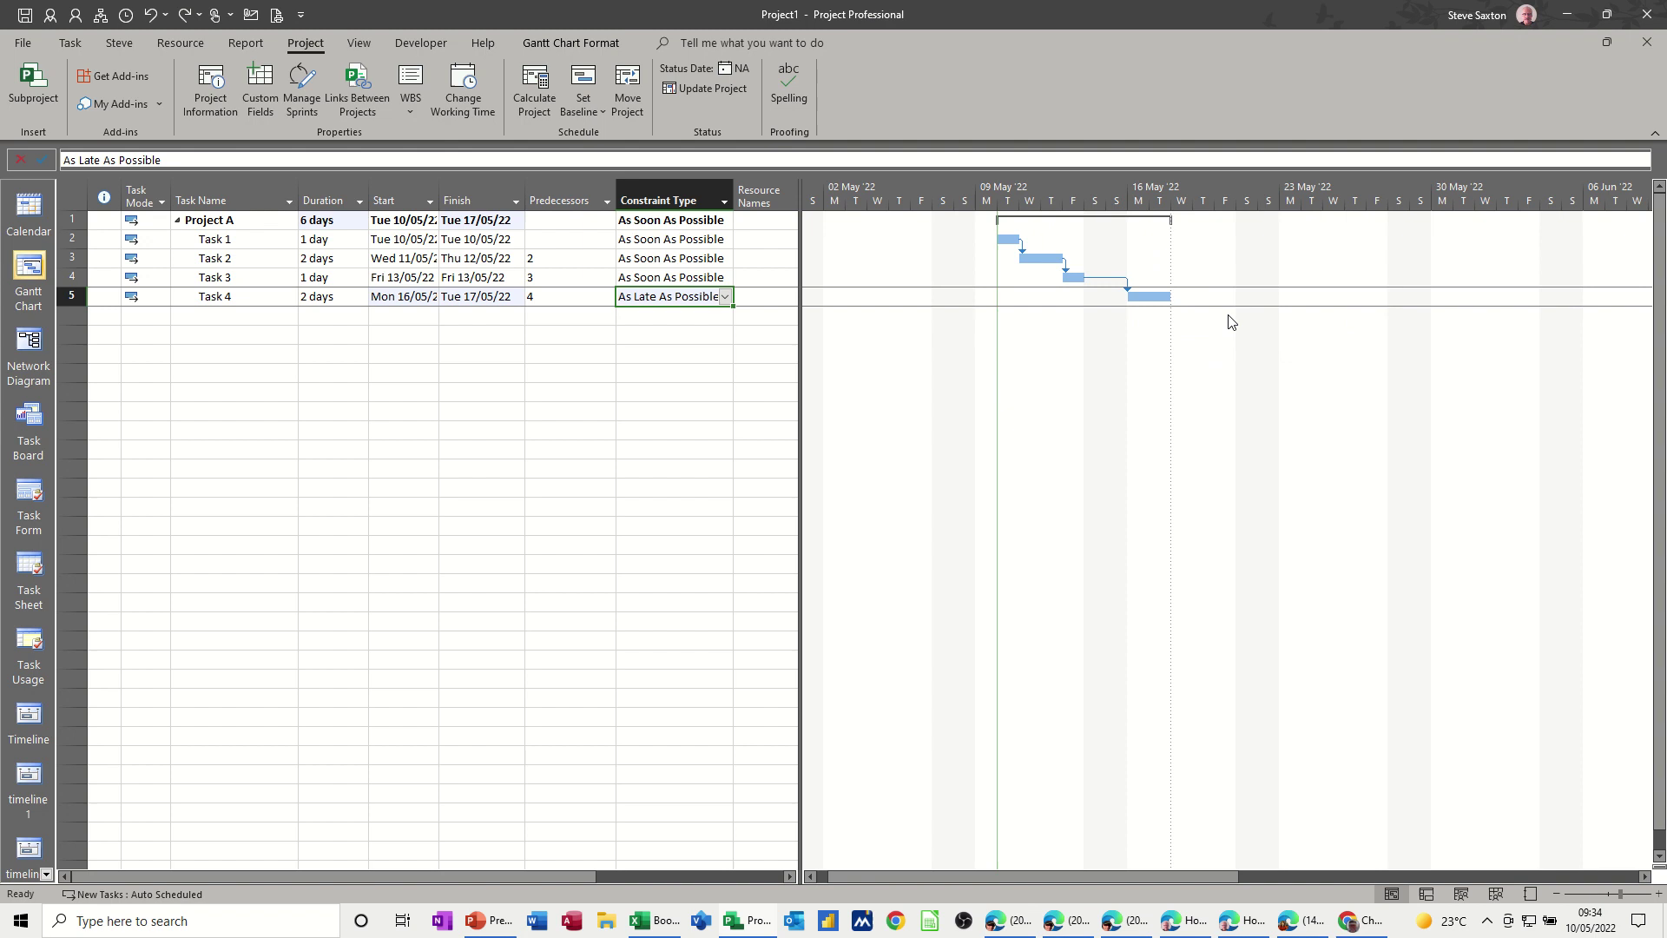
pyautogui.moveTo(1152, 296); pyautogui.dragTo(1210, 296)
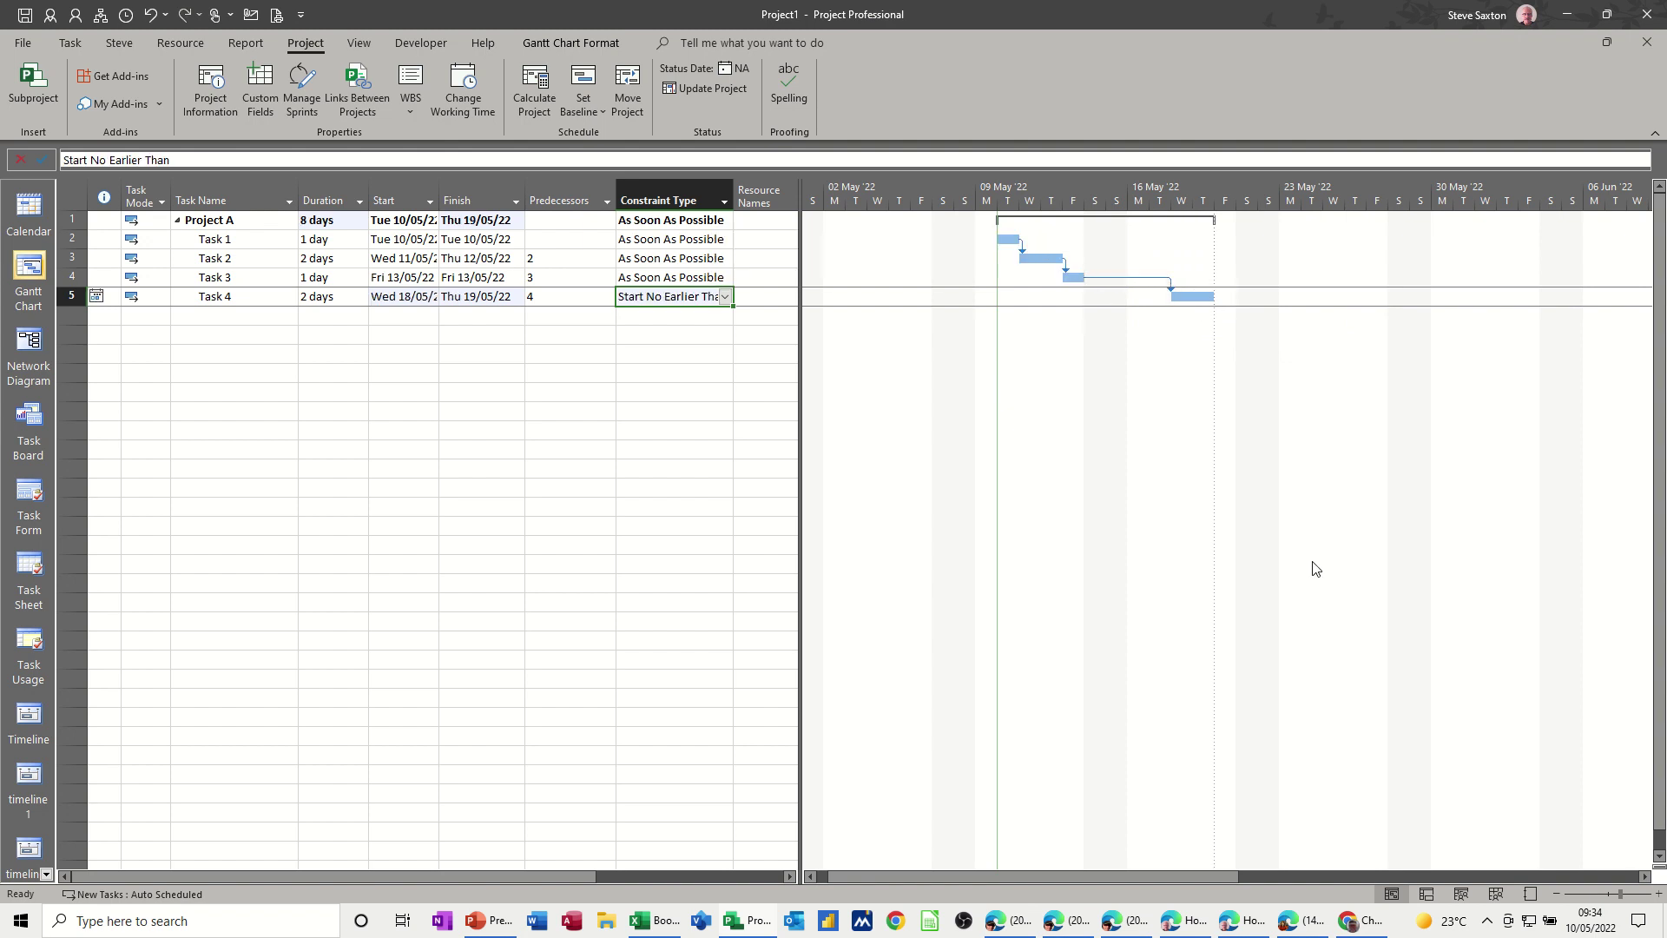
pyautogui.hotkey('ctrl', 'z')
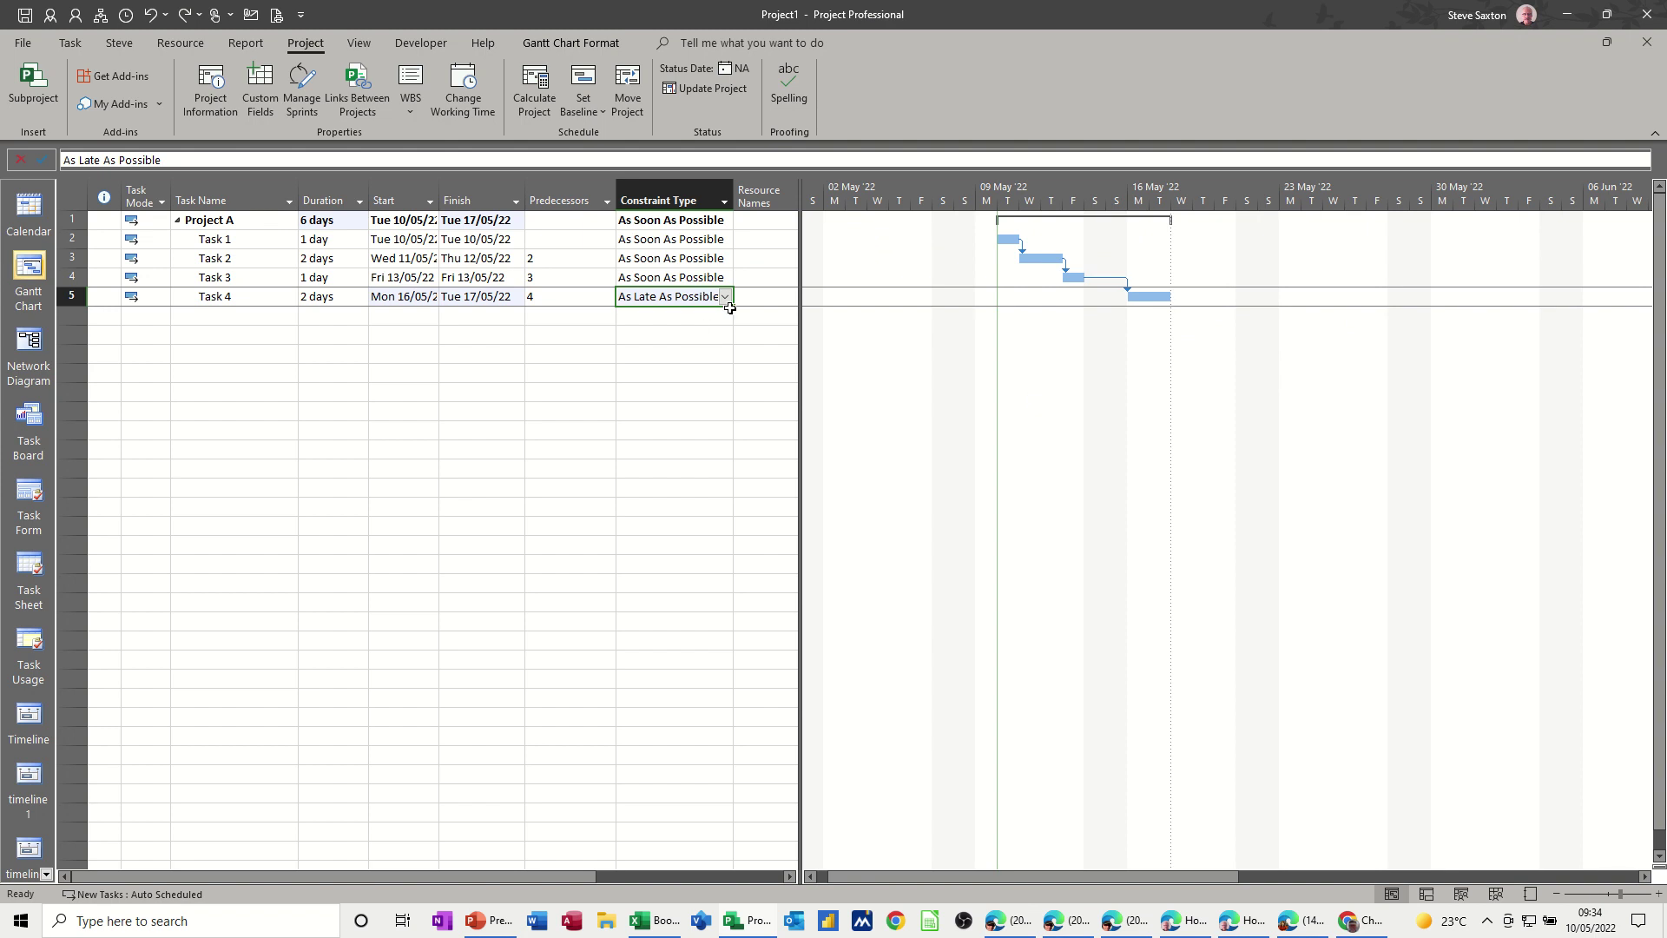
# Fill As Late As Possible onto Tasks 1–3, resetting Task 4 after a trial drag.
pyautogui.moveTo(736, 276); pyautogui.dragTo(722, 237)
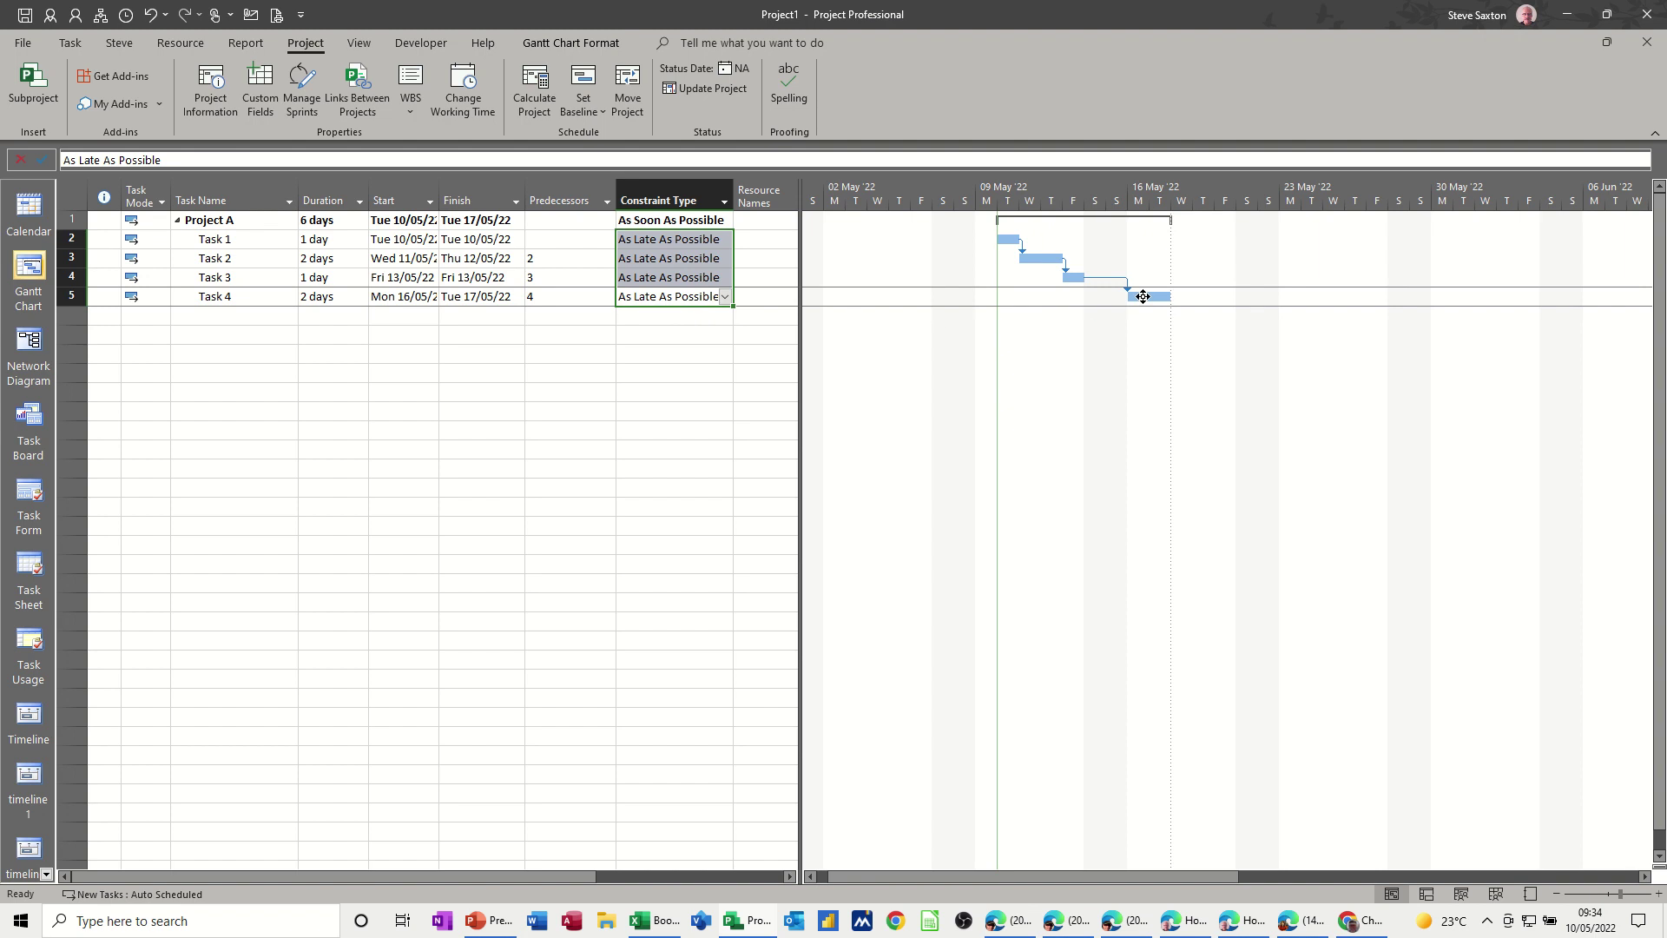
pyautogui.moveTo(1143, 296); pyautogui.dragTo(1209, 299)
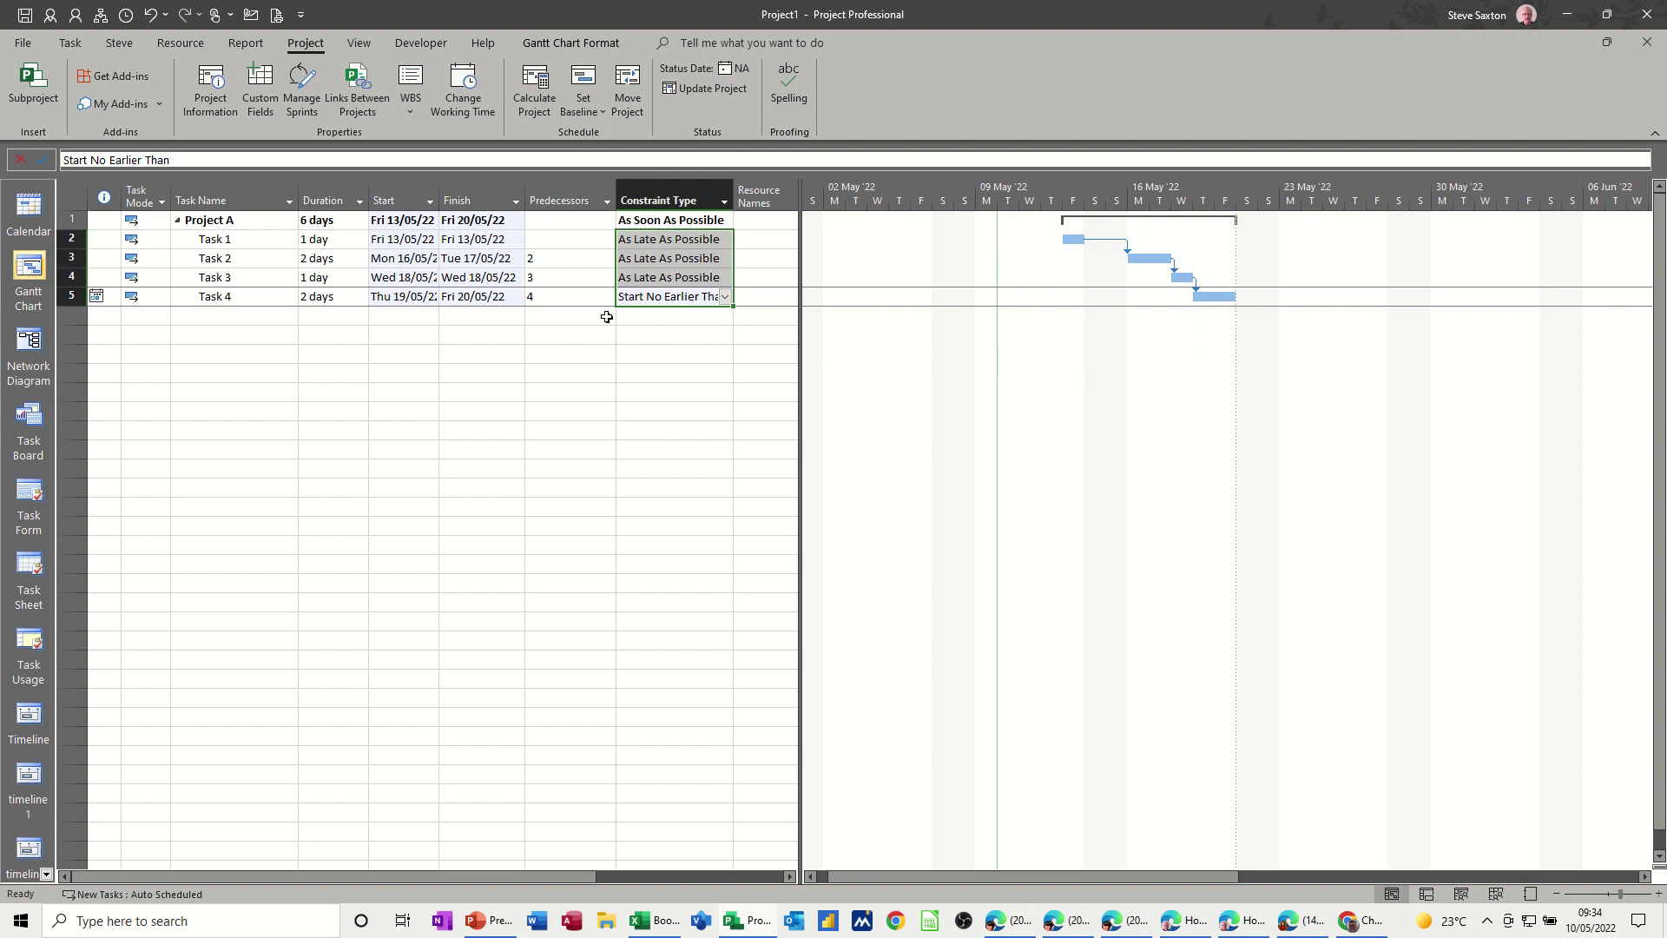
pyautogui.click(726, 300)
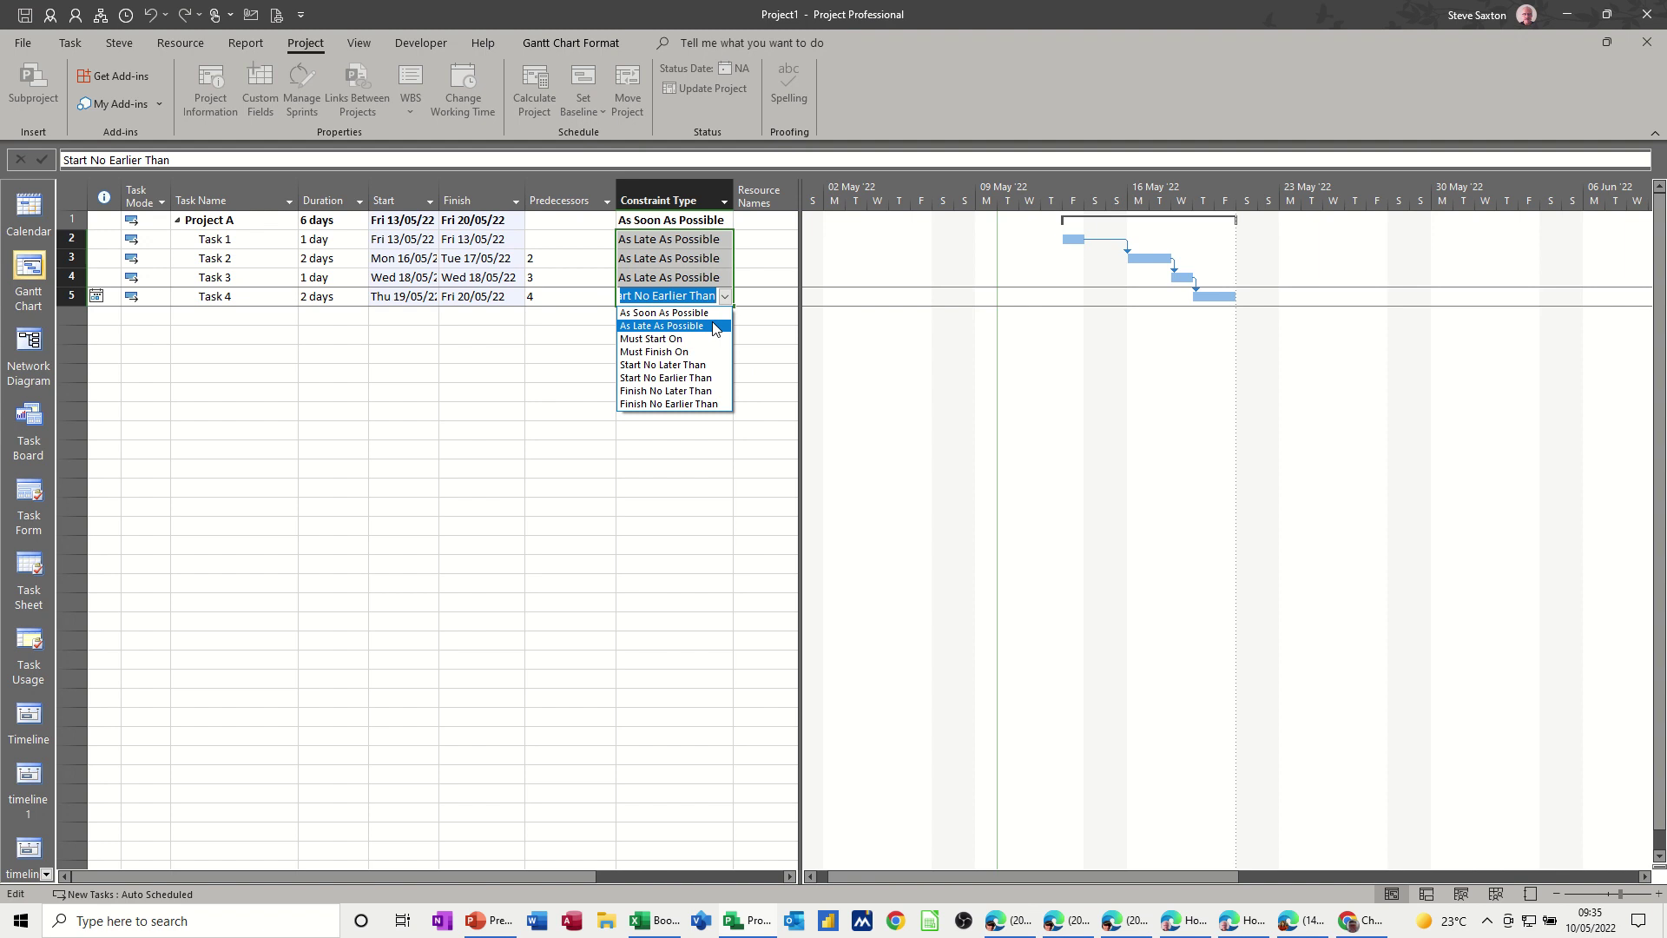
pyautogui.click(677, 326)
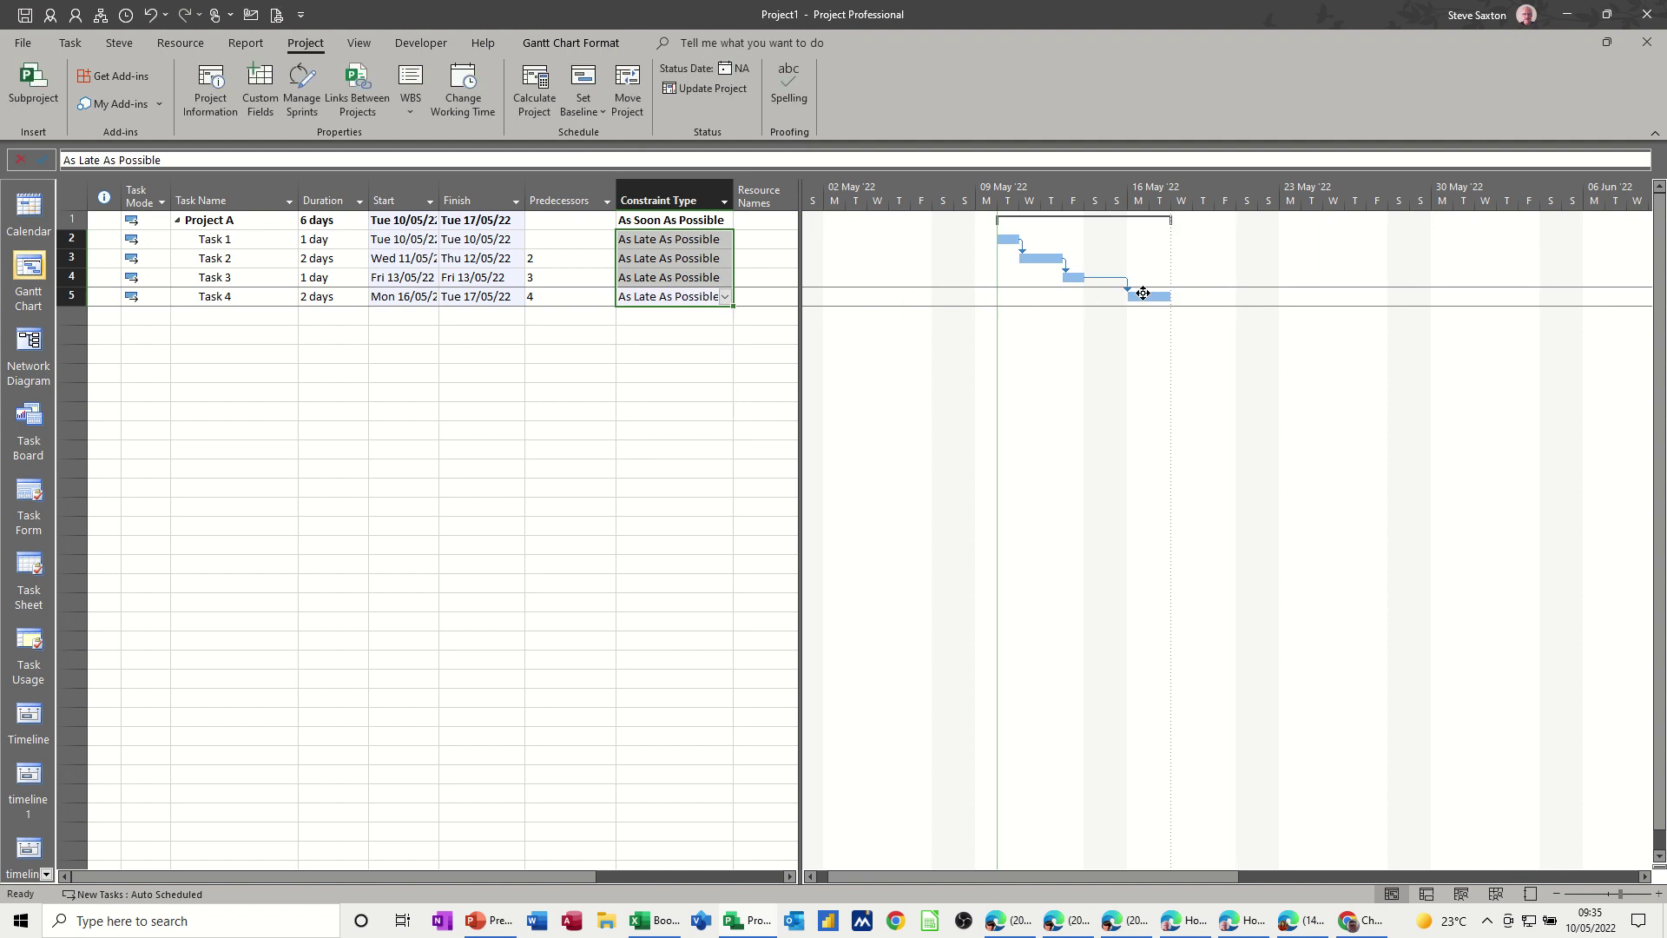
# Drag Task 4 to start Tue 24/05/22, then revert it to As Late As Possible.
pyautogui.moveTo(1145, 296); pyautogui.dragTo(1318, 298)
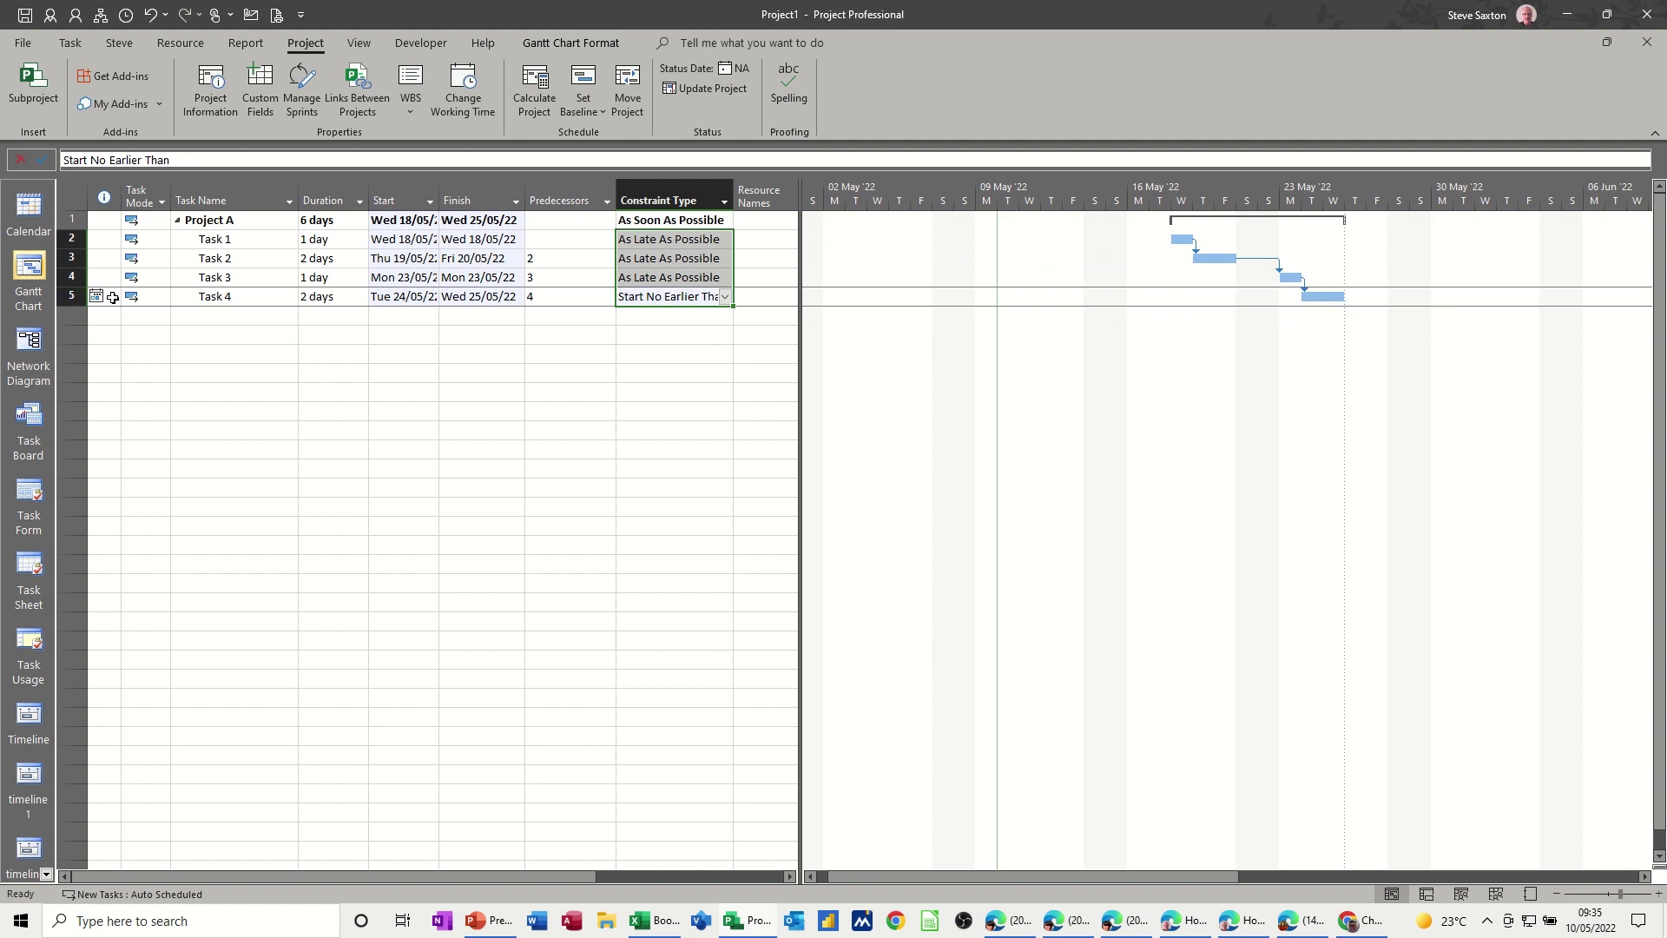
pyautogui.moveTo(98, 296)
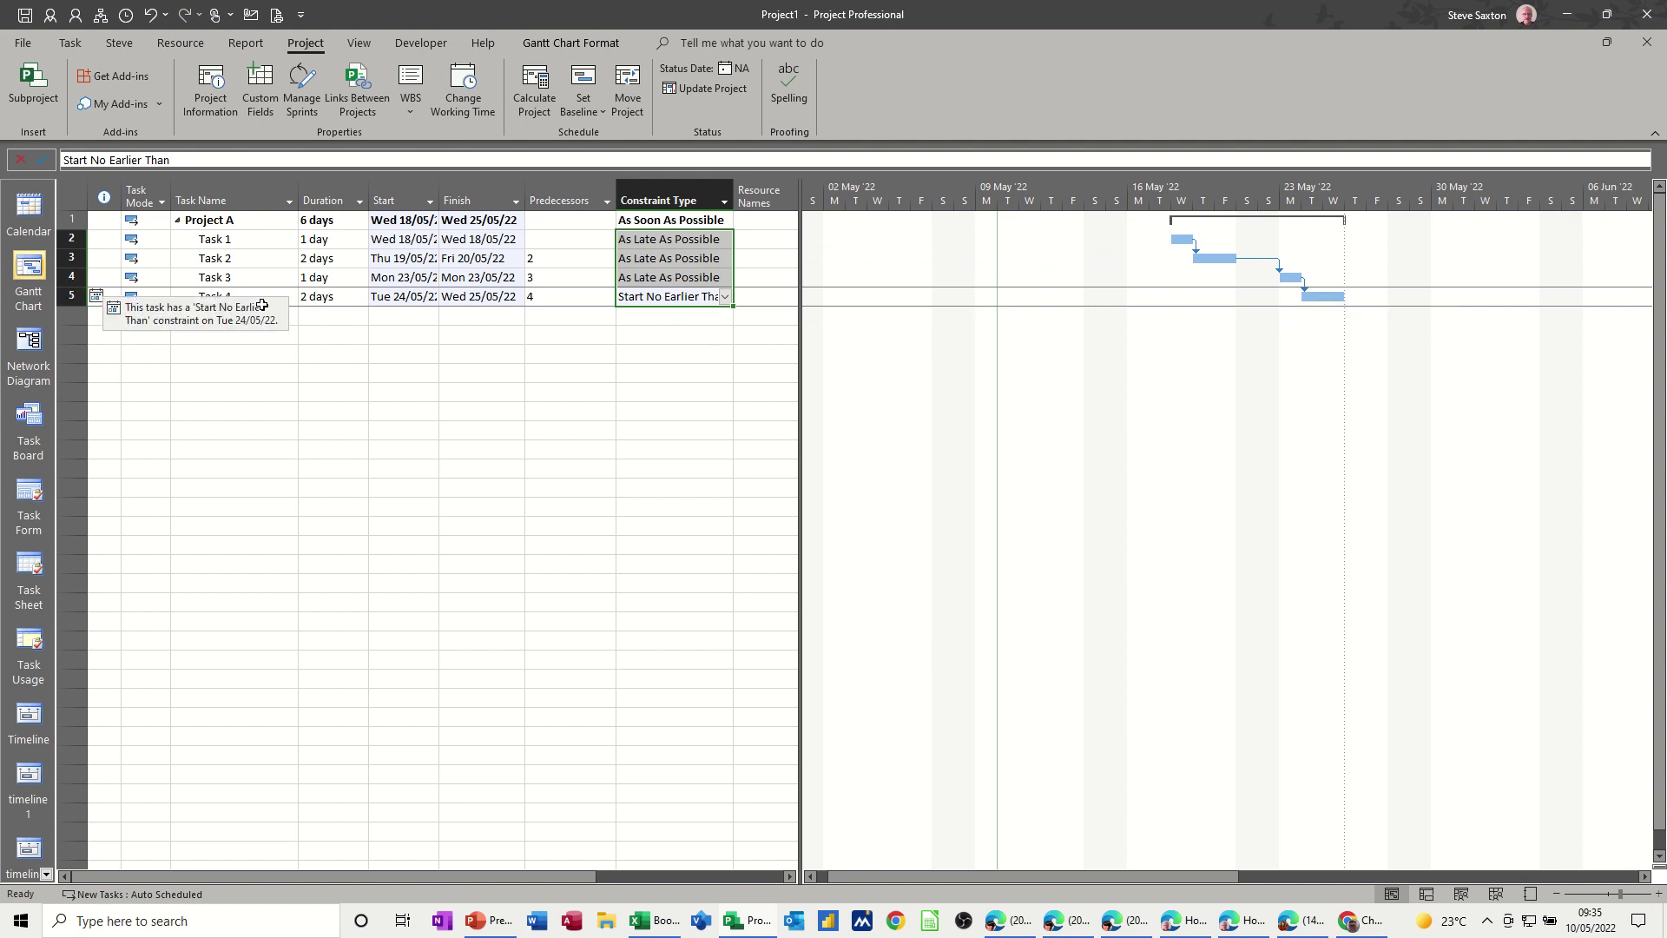
pyautogui.hotkey('ctrl', 'd')
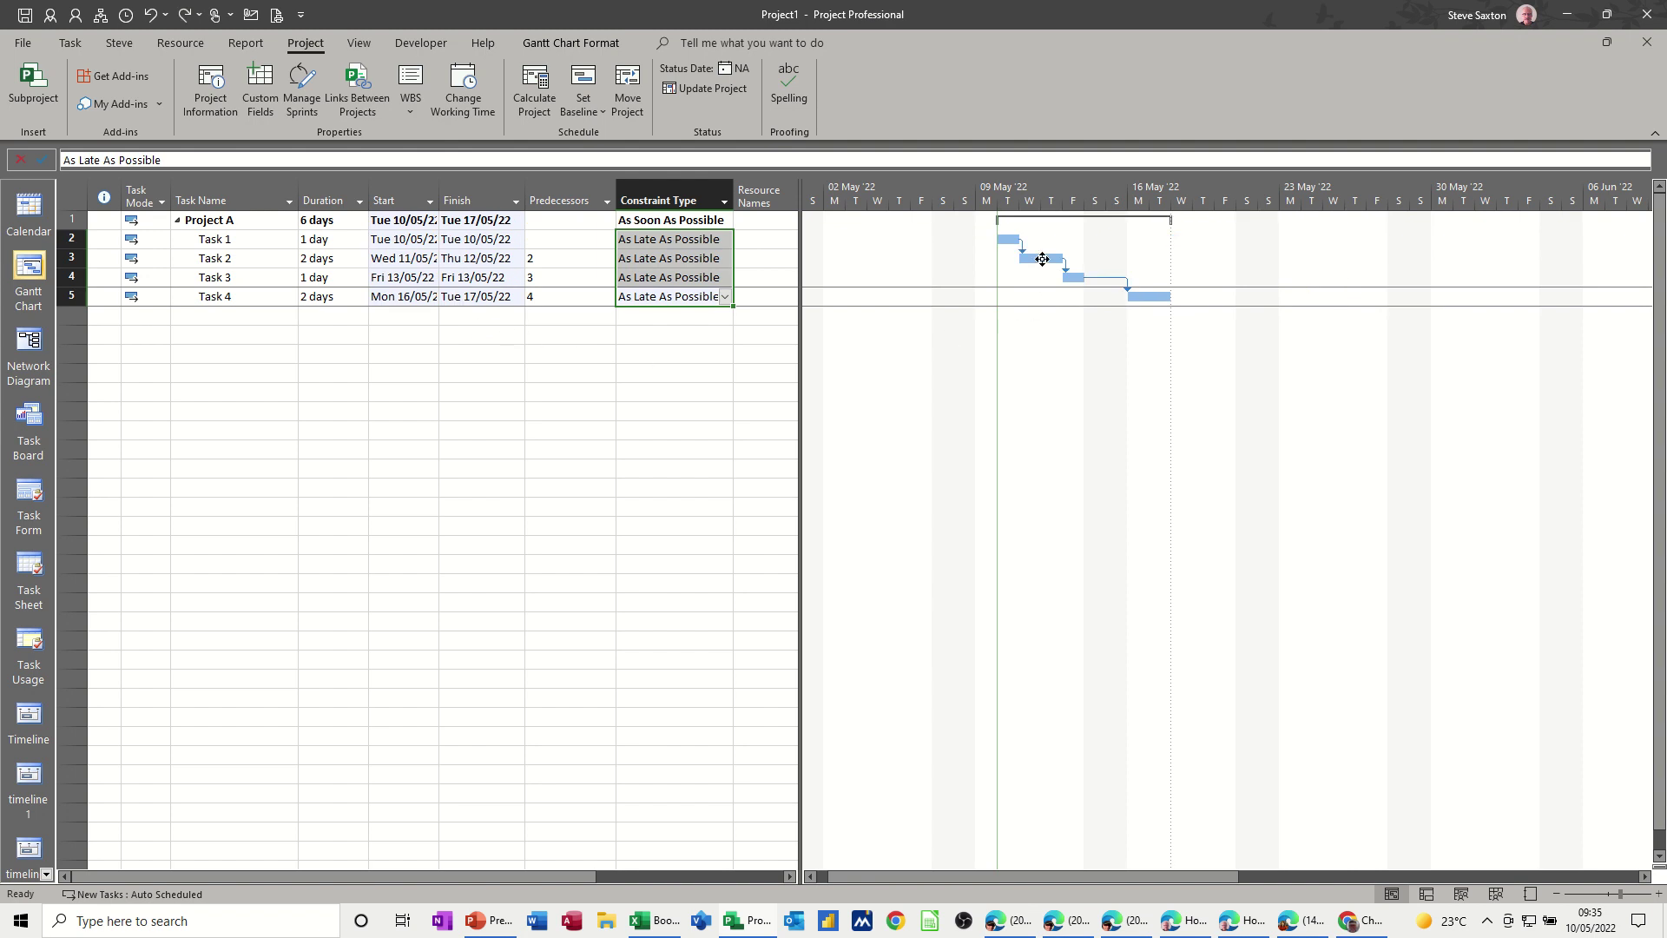
# Add a new task named 'Task 5' with a 2 days duration.
pyautogui.click(243, 335)
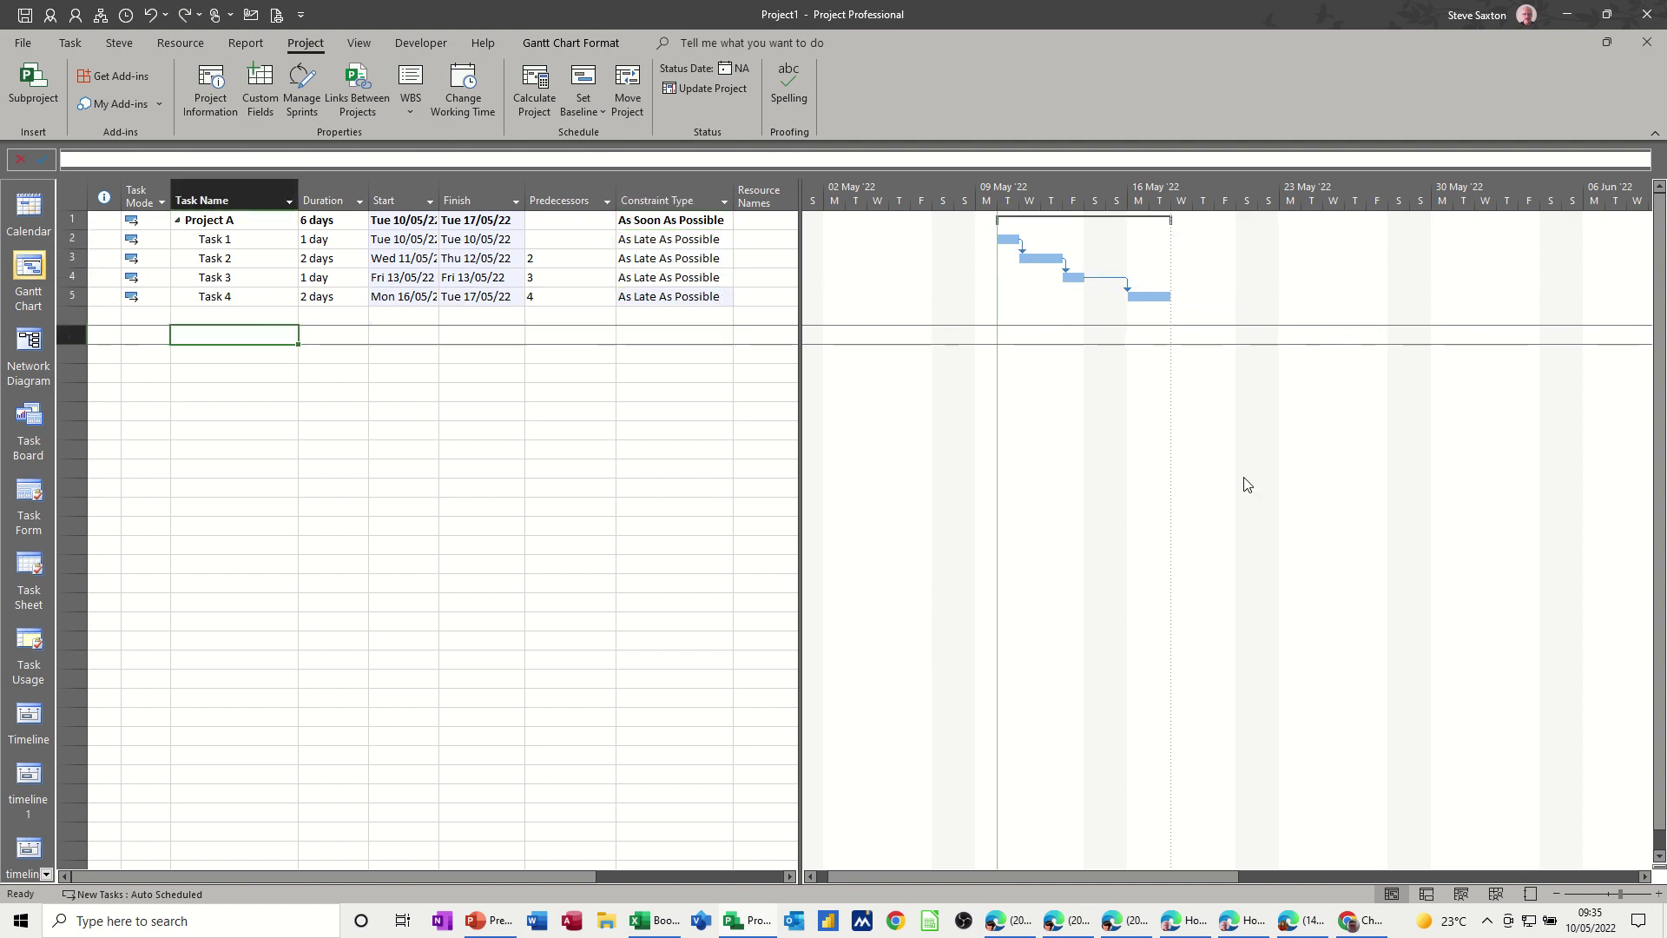
pyautogui.write('Task ')
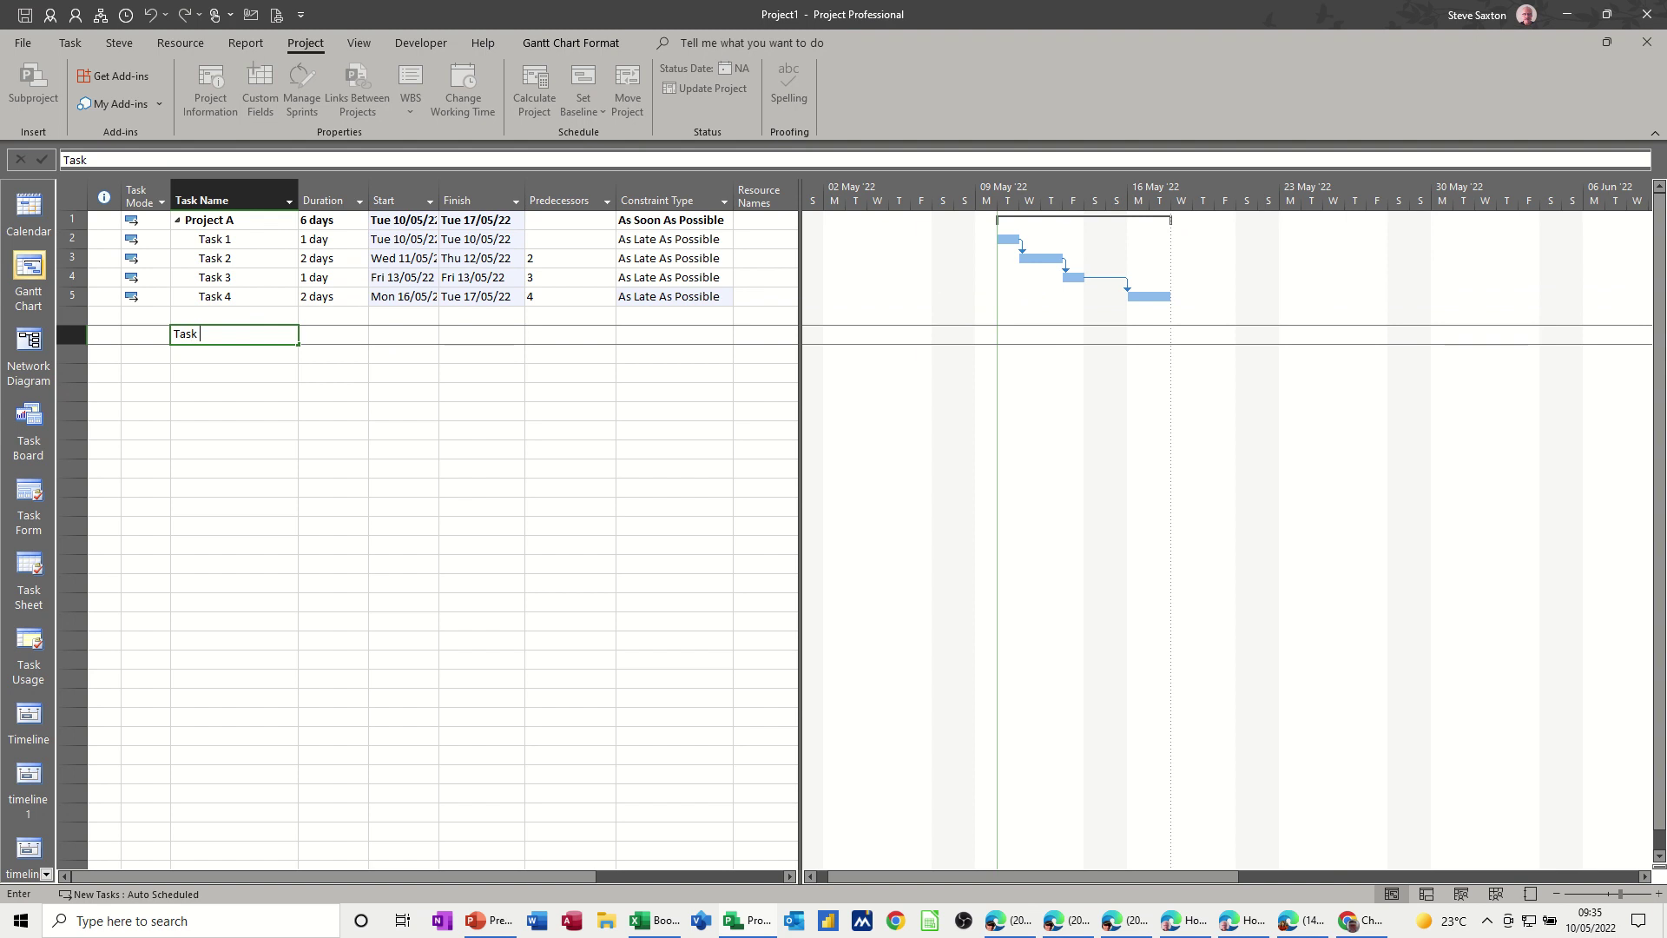
pyautogui.write('5')
pyautogui.press('Return')
pyautogui.click(319, 335)
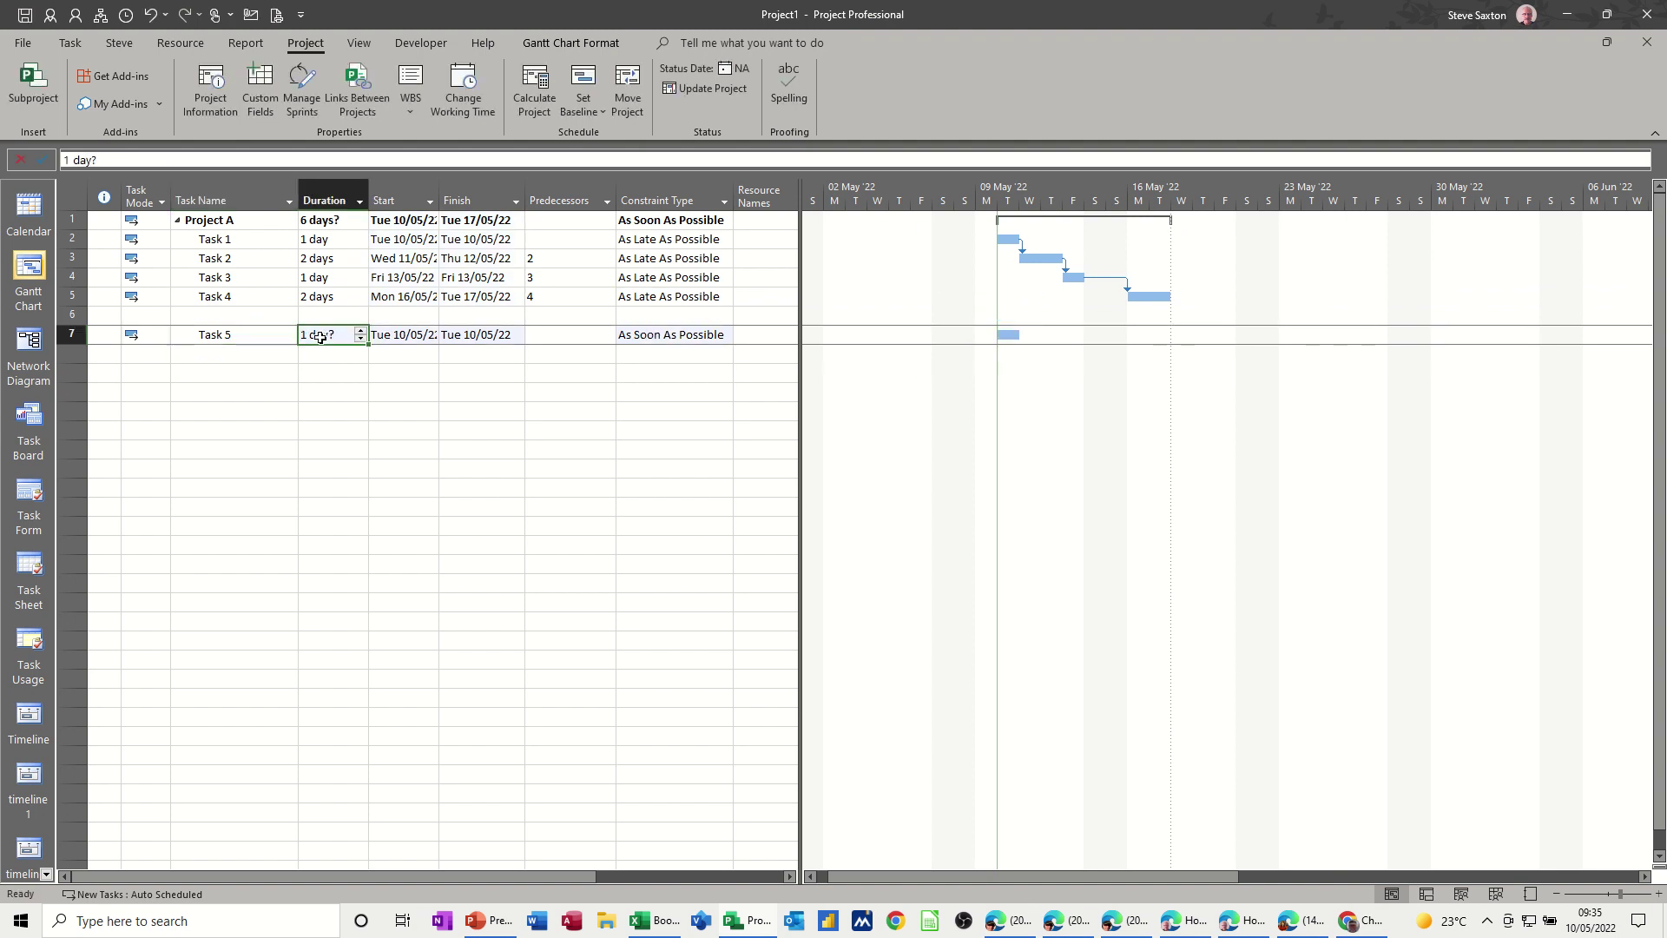
pyautogui.write('2 days')
pyautogui.click(354, 415)
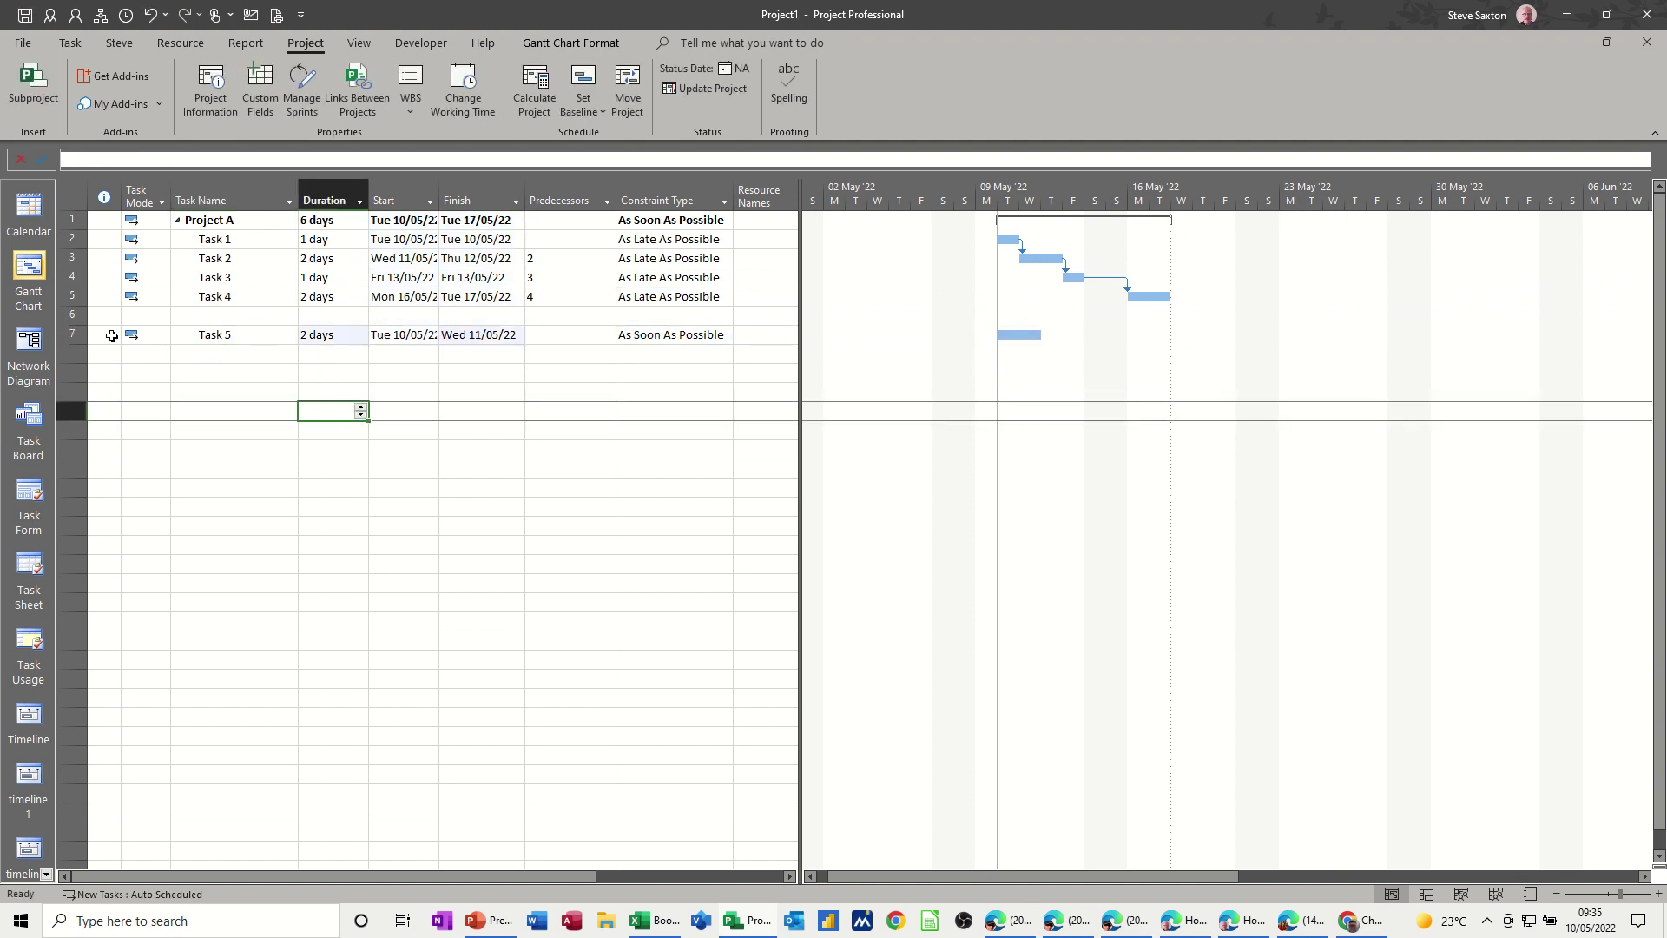
# Move Task 5 to start Wed 11/05/22 and confirm its Start No Earlier Than constraint.
pyautogui.click(224, 335)
pyautogui.doubleClick(223, 341)
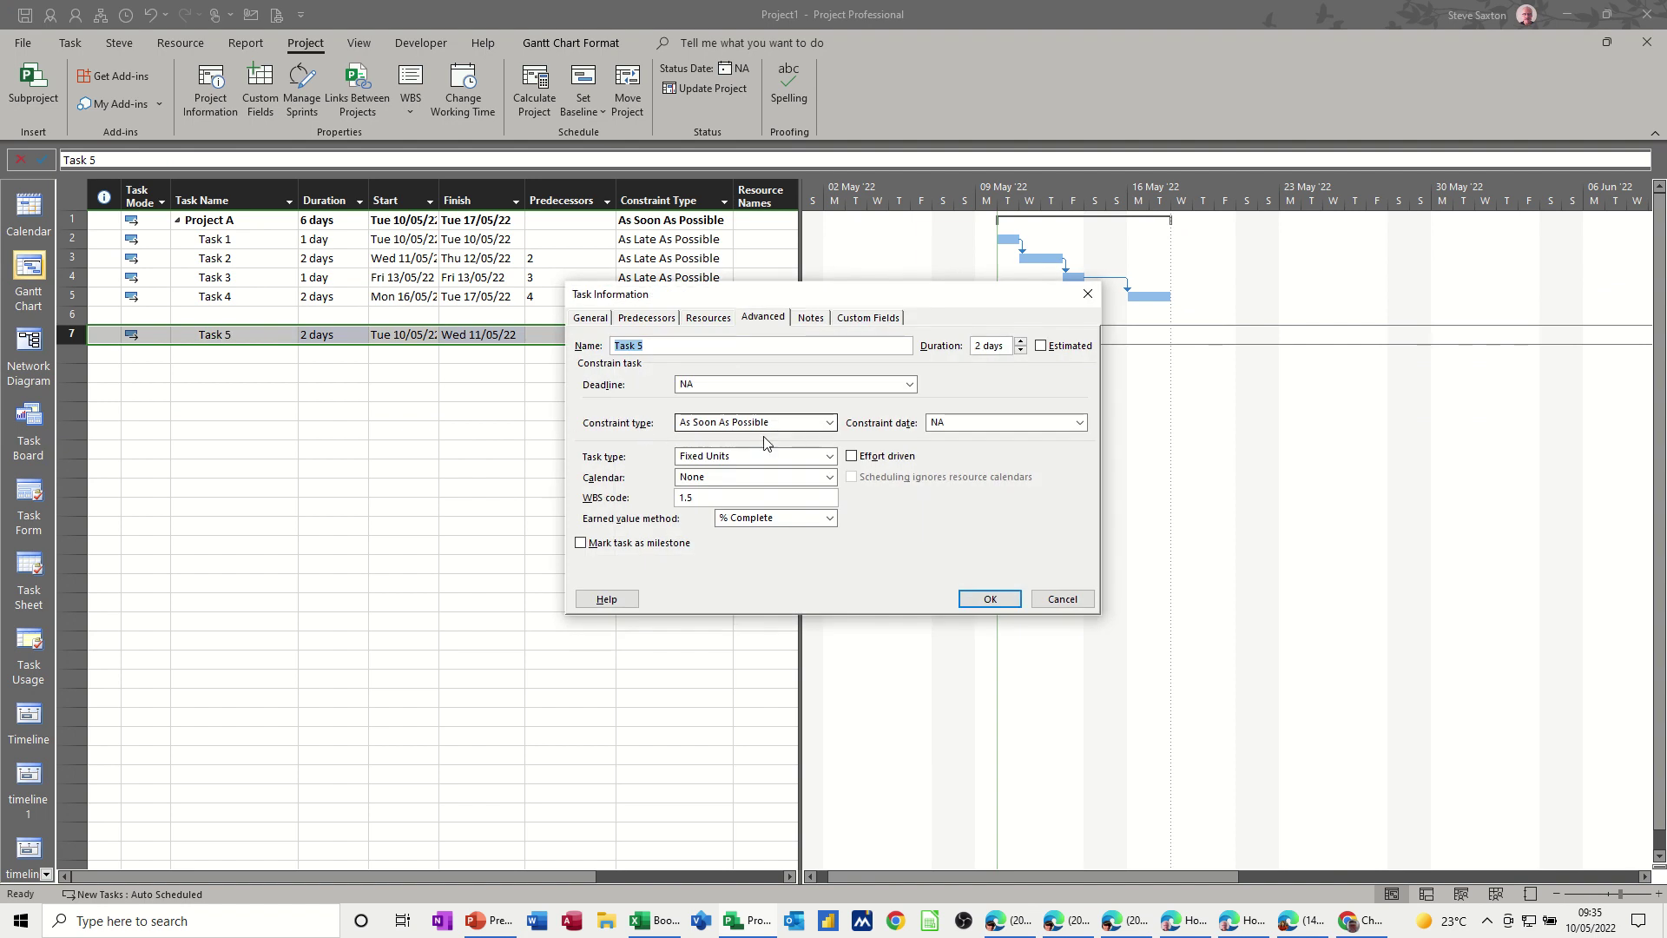
pyautogui.click(976, 601)
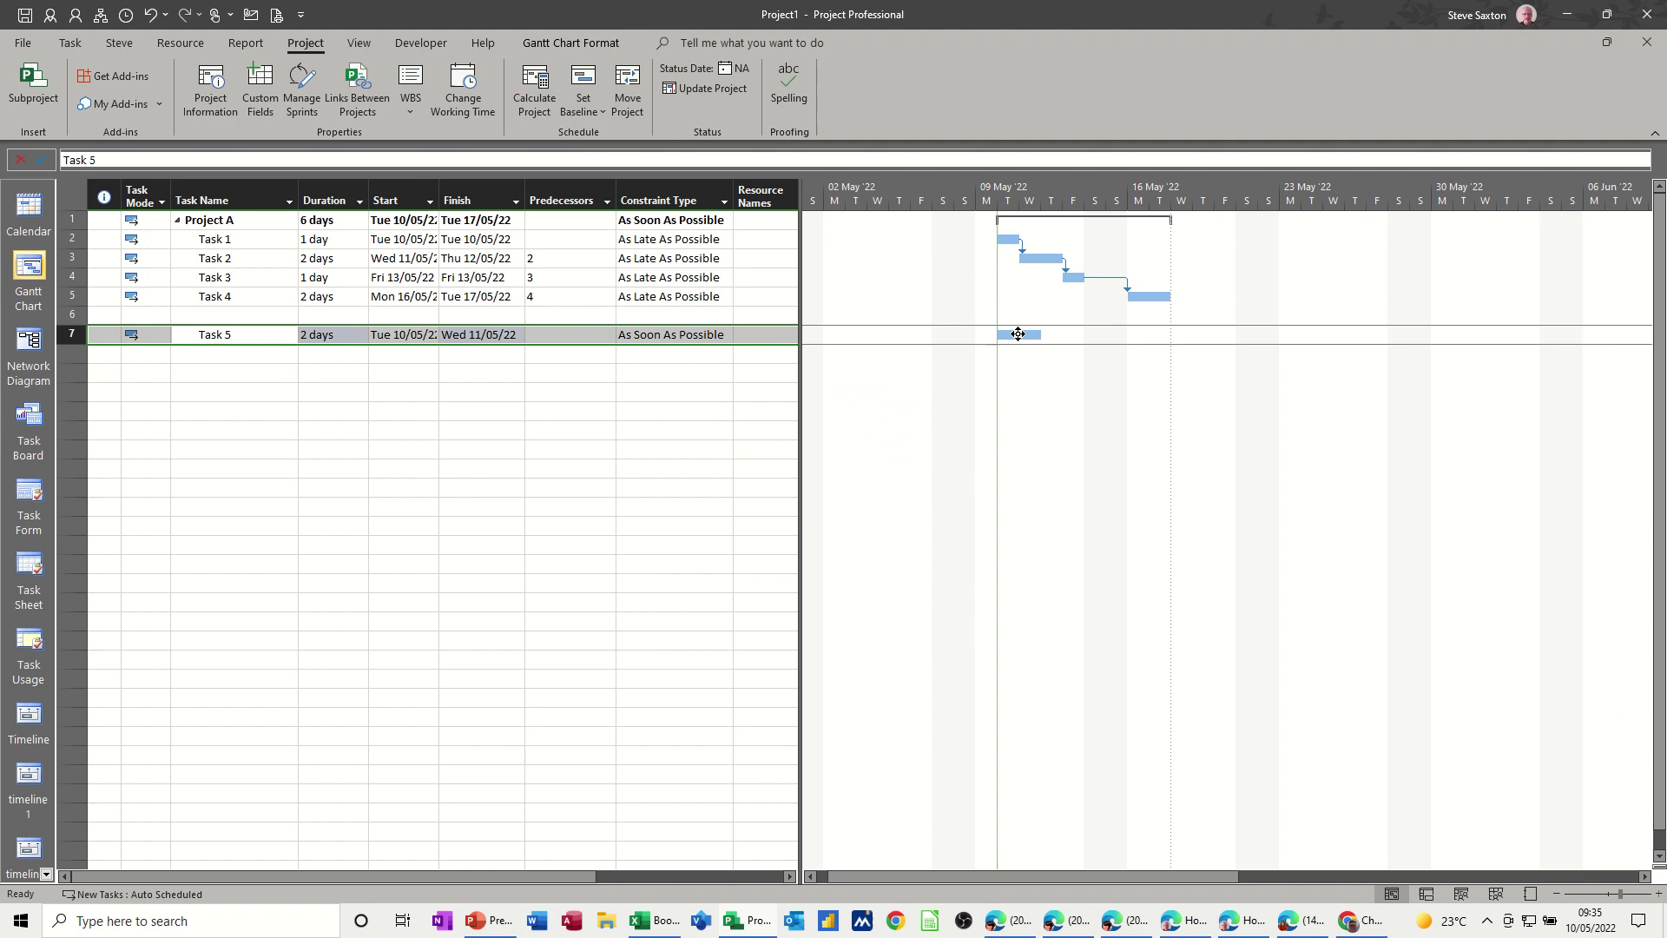
pyautogui.moveTo(1018, 334); pyautogui.dragTo(1058, 334)
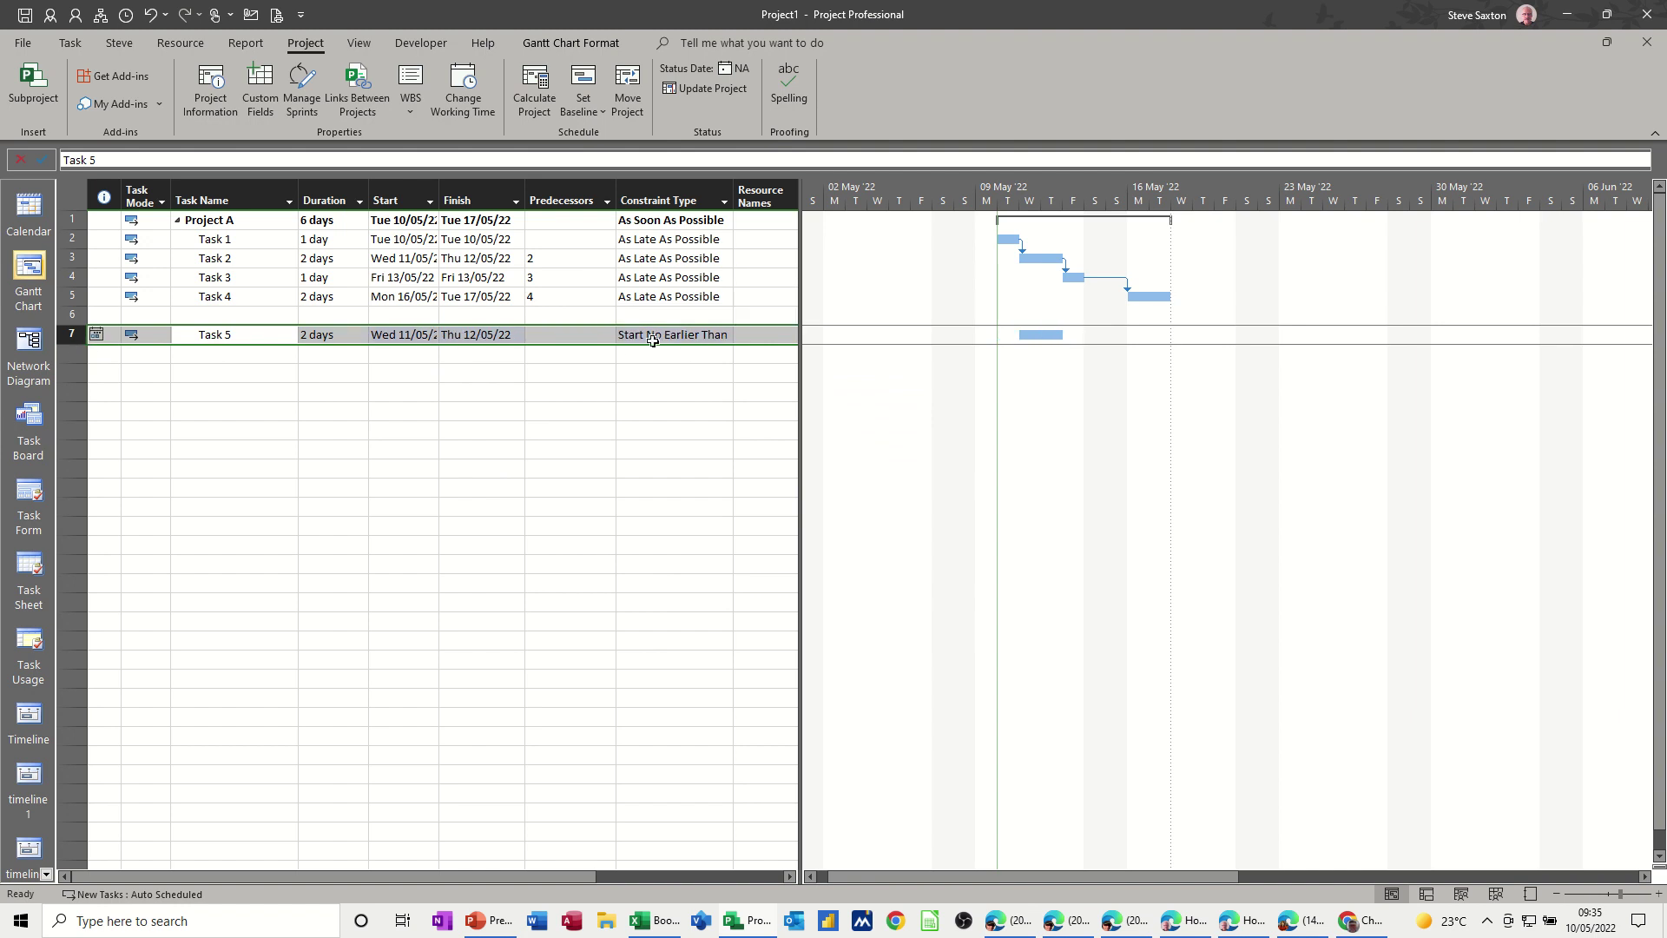
pyautogui.doubleClick(201, 335)
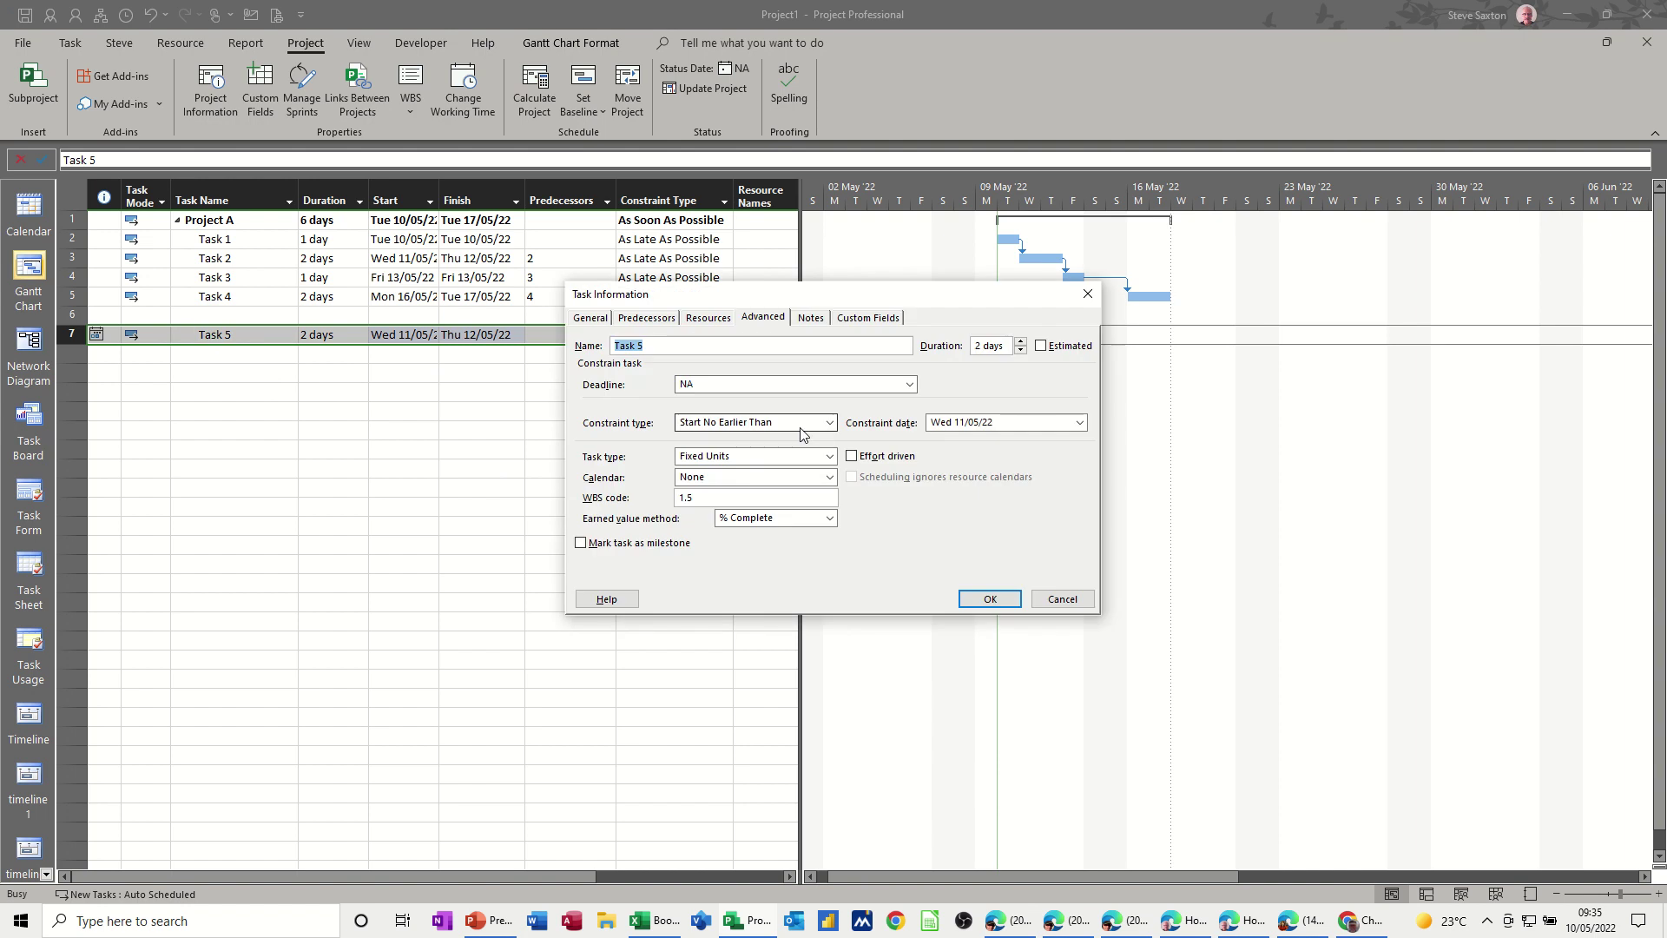
pyautogui.click(829, 424)
pyautogui.click(829, 423)
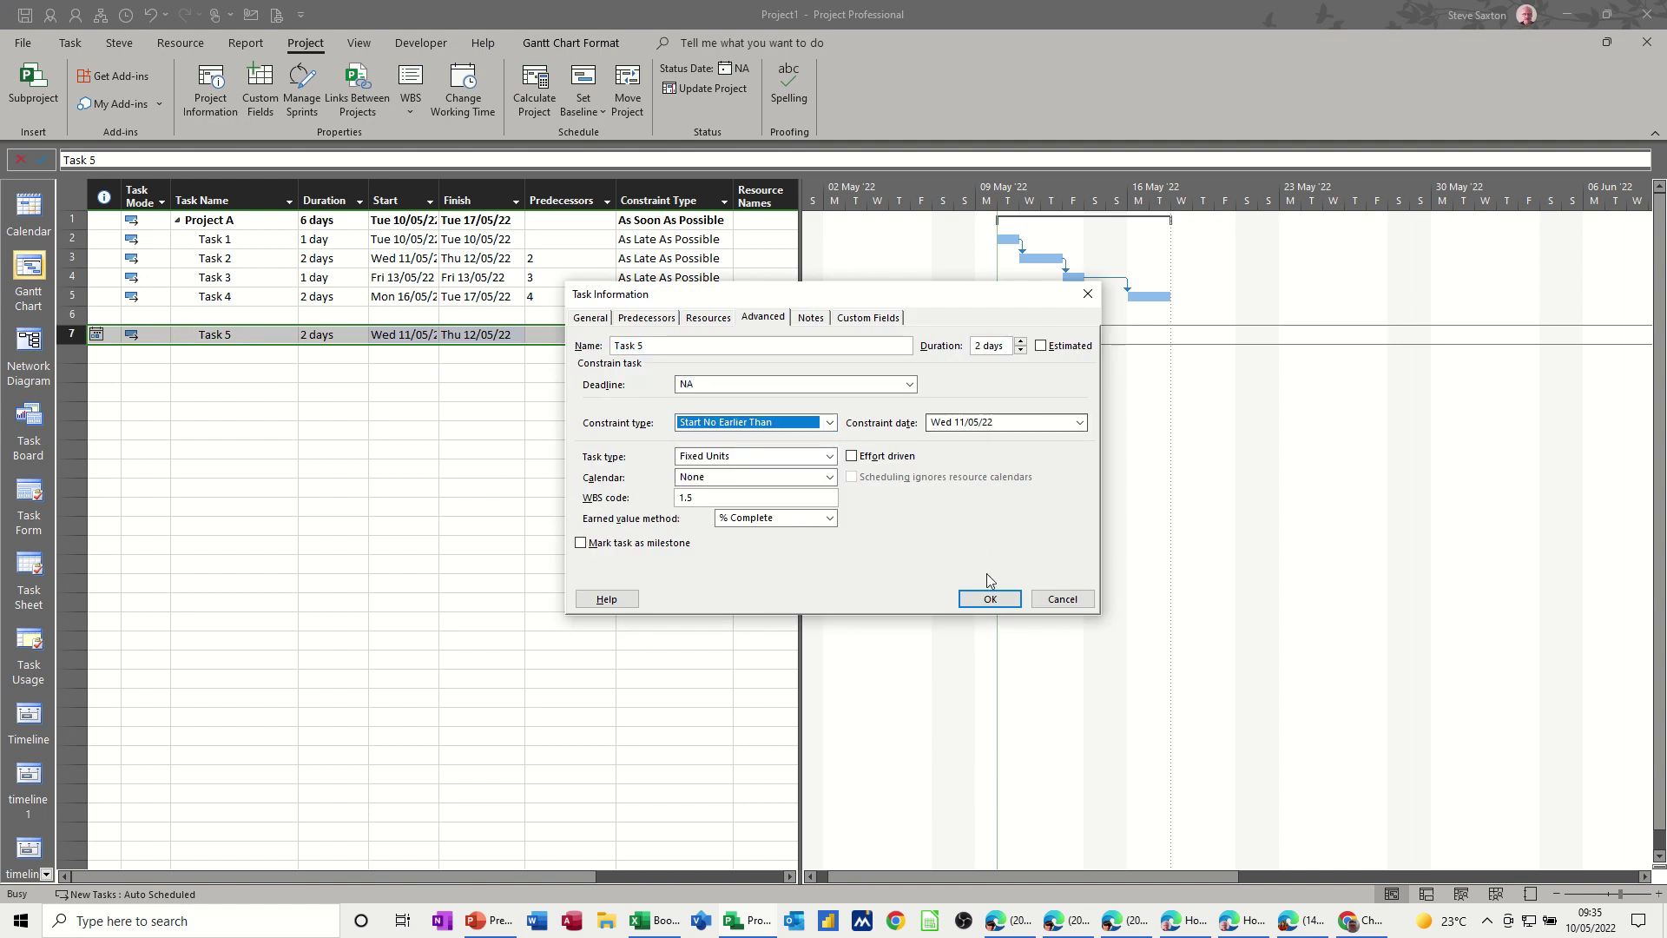
pyautogui.click(990, 599)
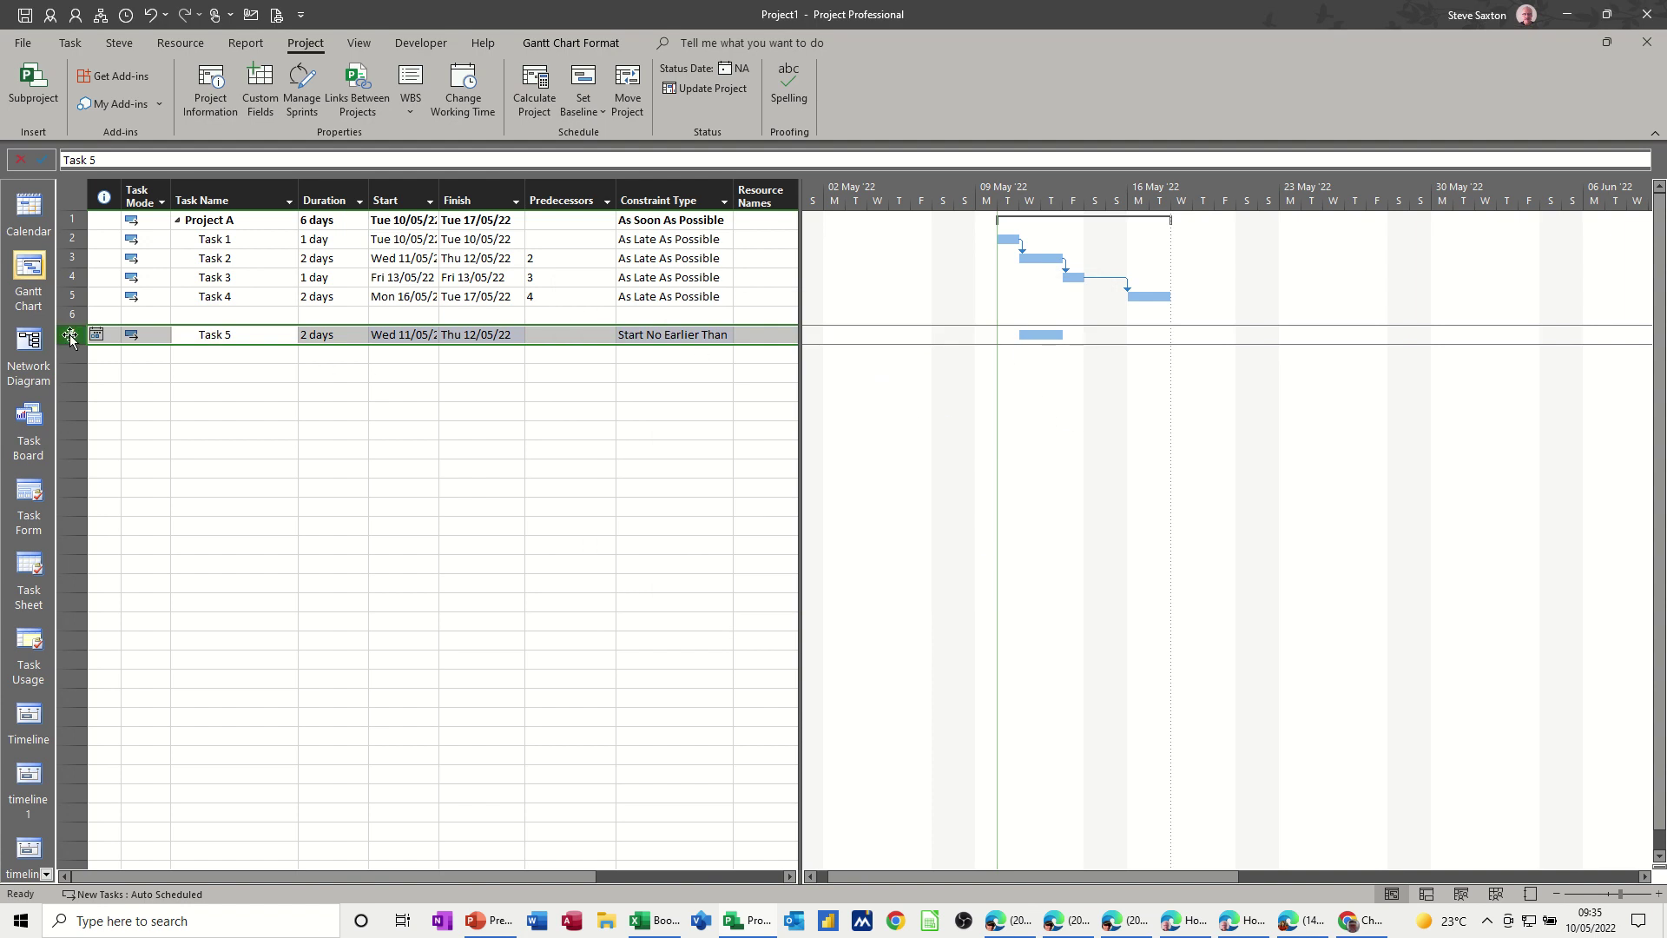
# Switch Task 5's constraint to As Late As Possible, then back to As Soon As Possible.
pyautogui.click(400, 411)
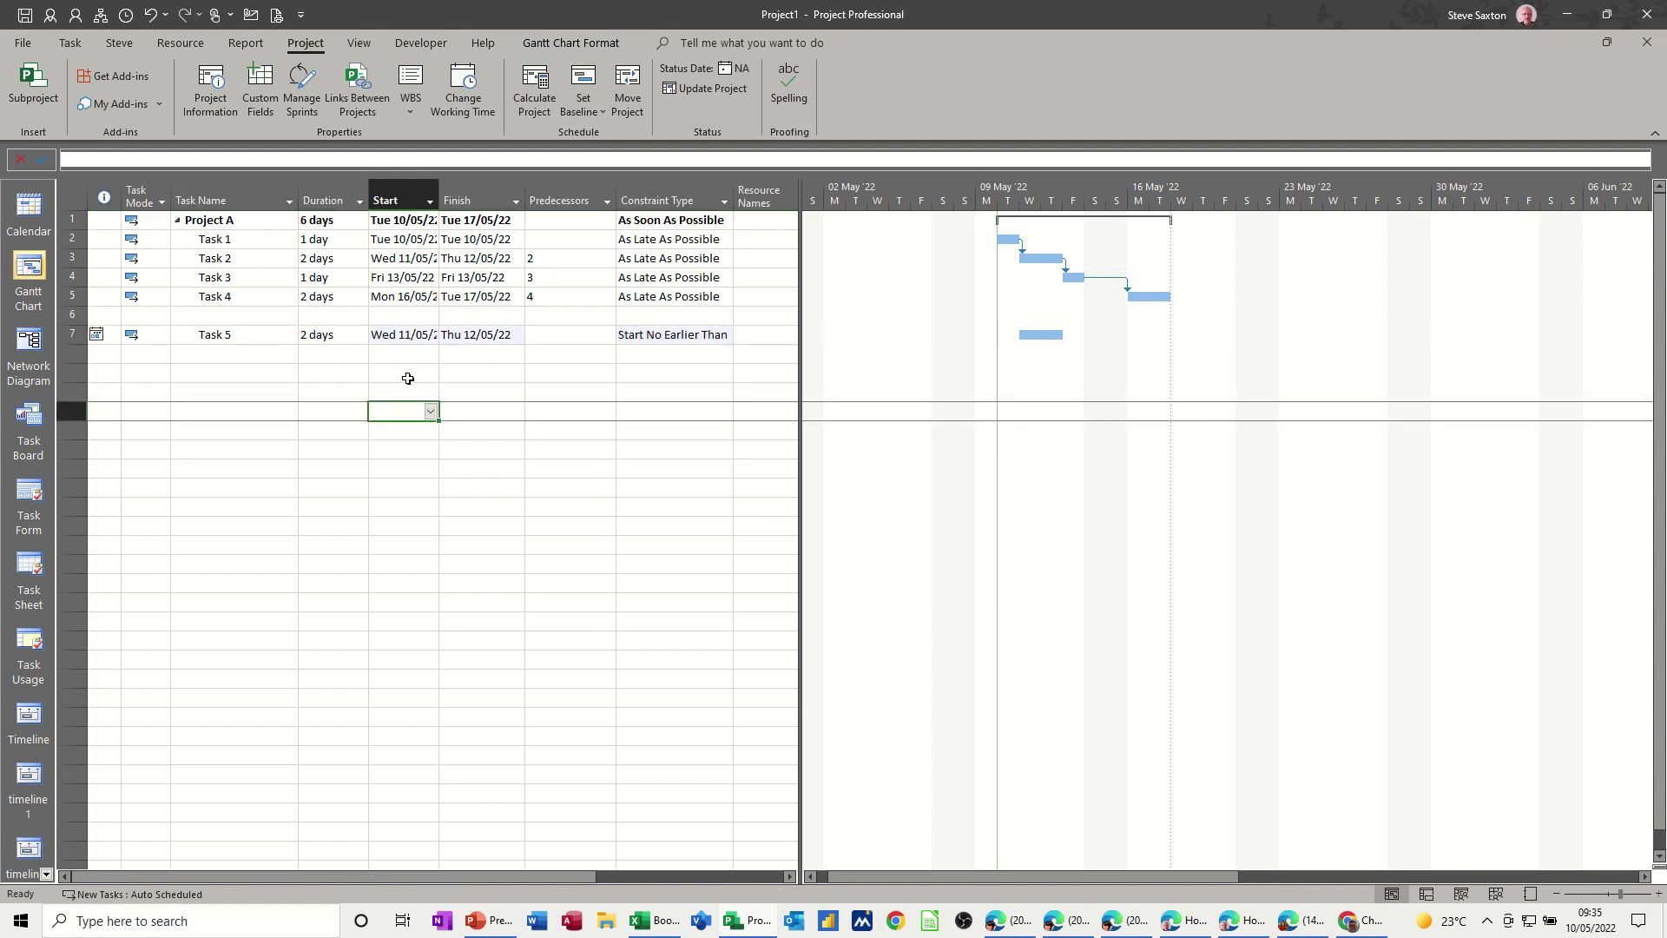
pyautogui.click(695, 335)
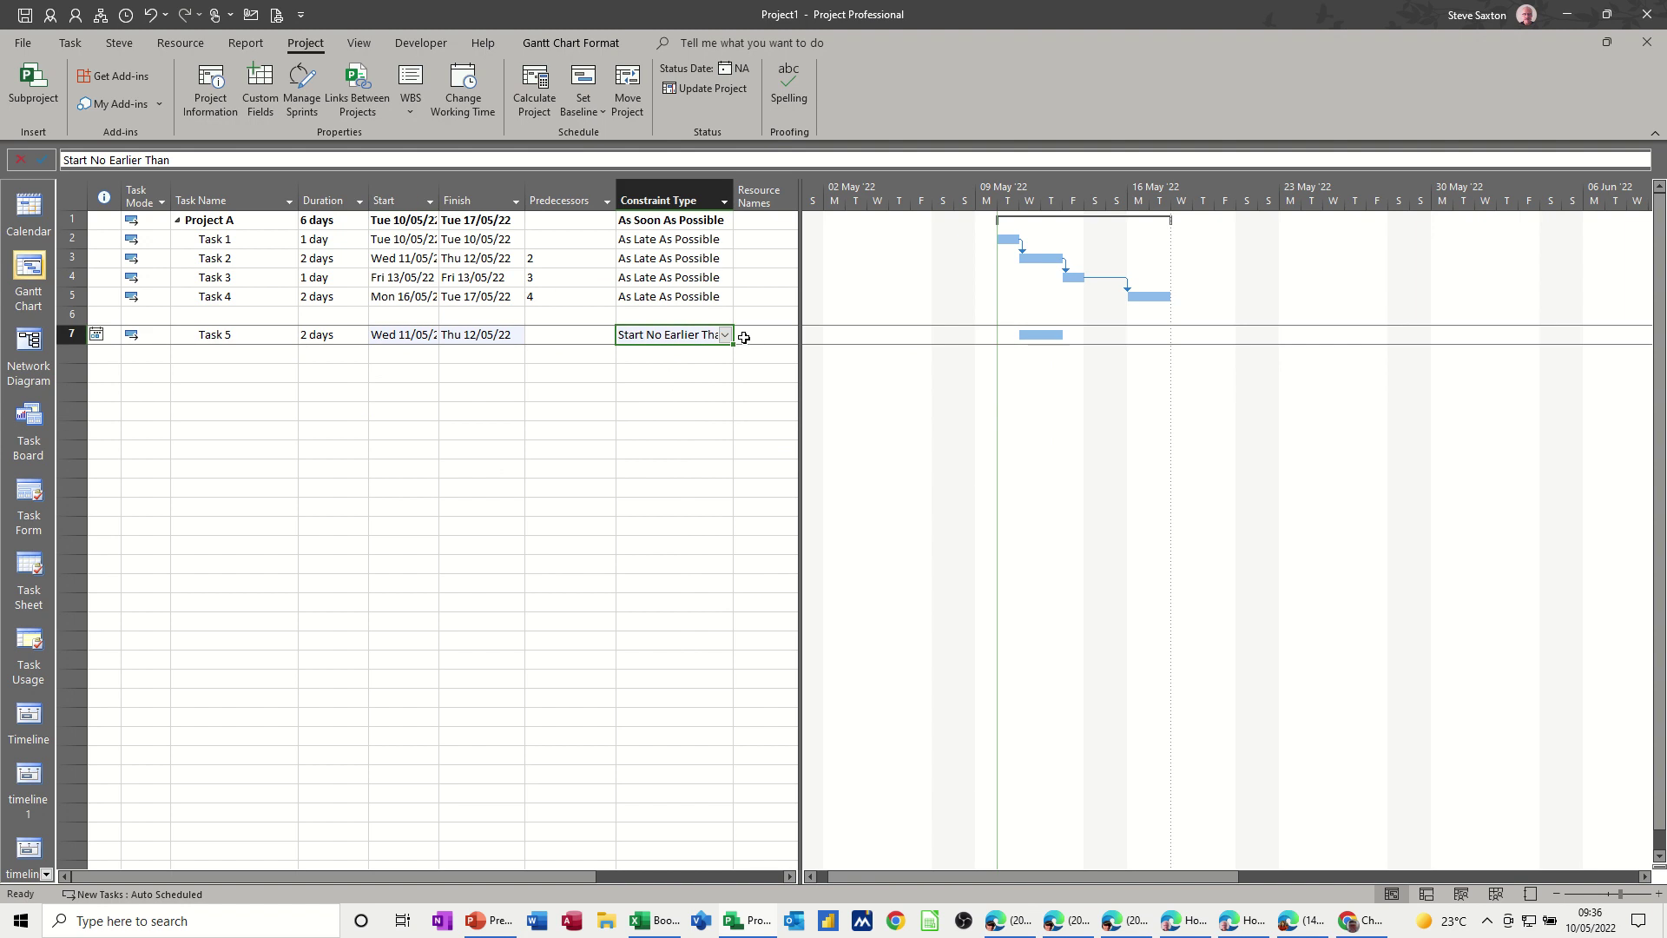
pyautogui.click(725, 335)
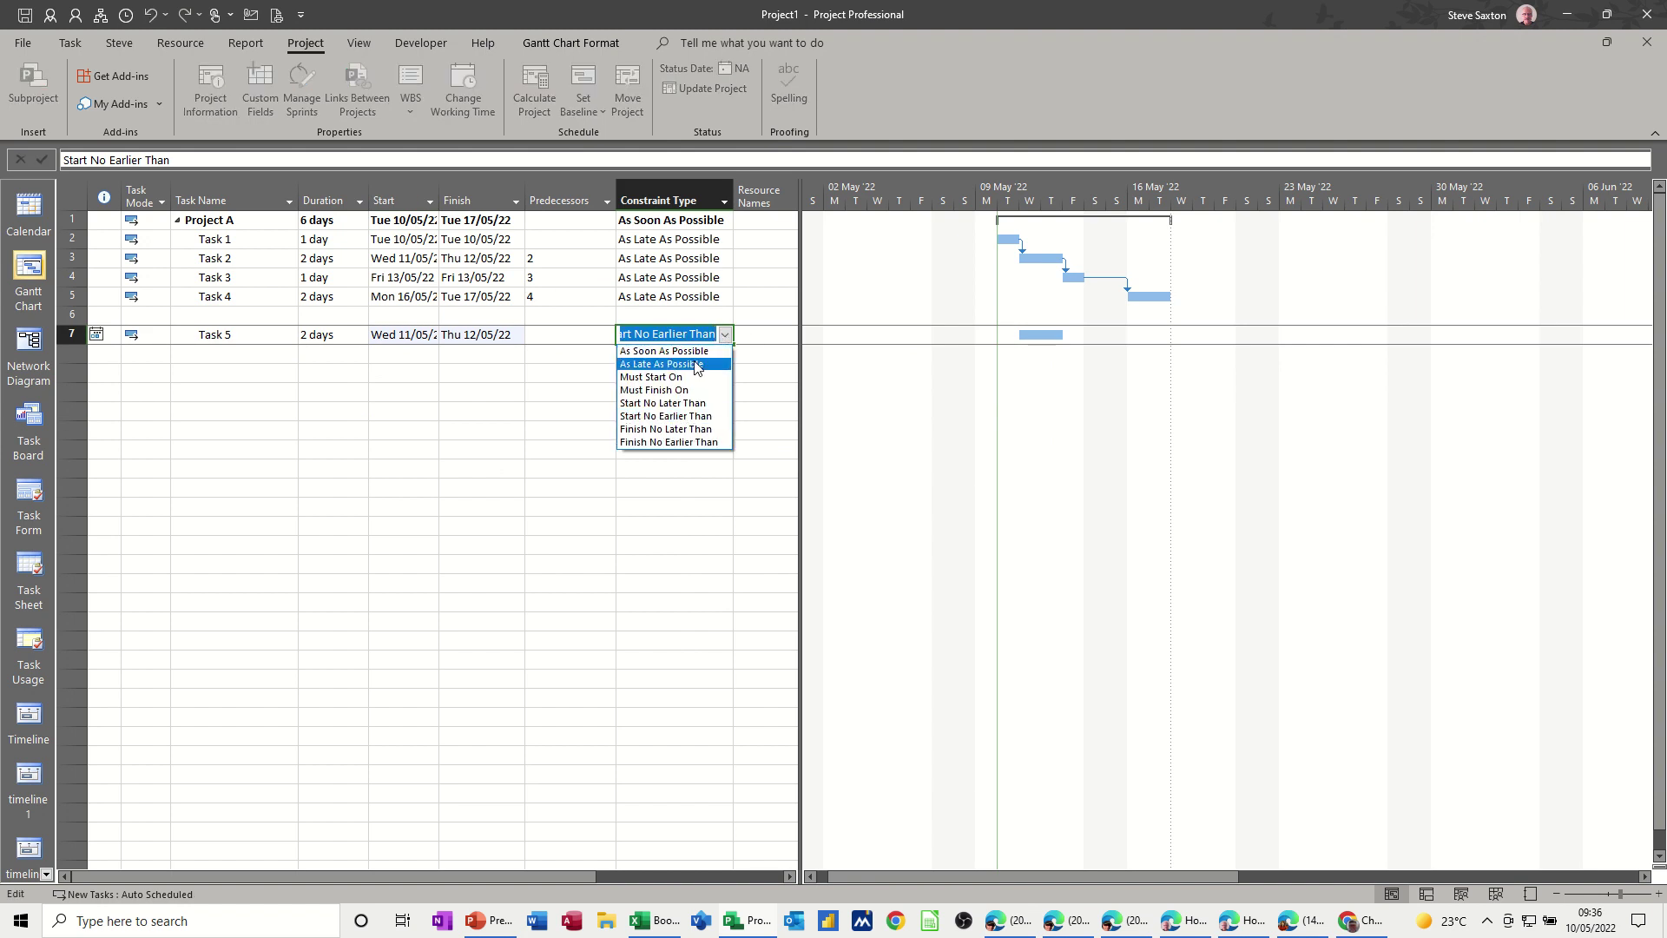
pyautogui.click(696, 365)
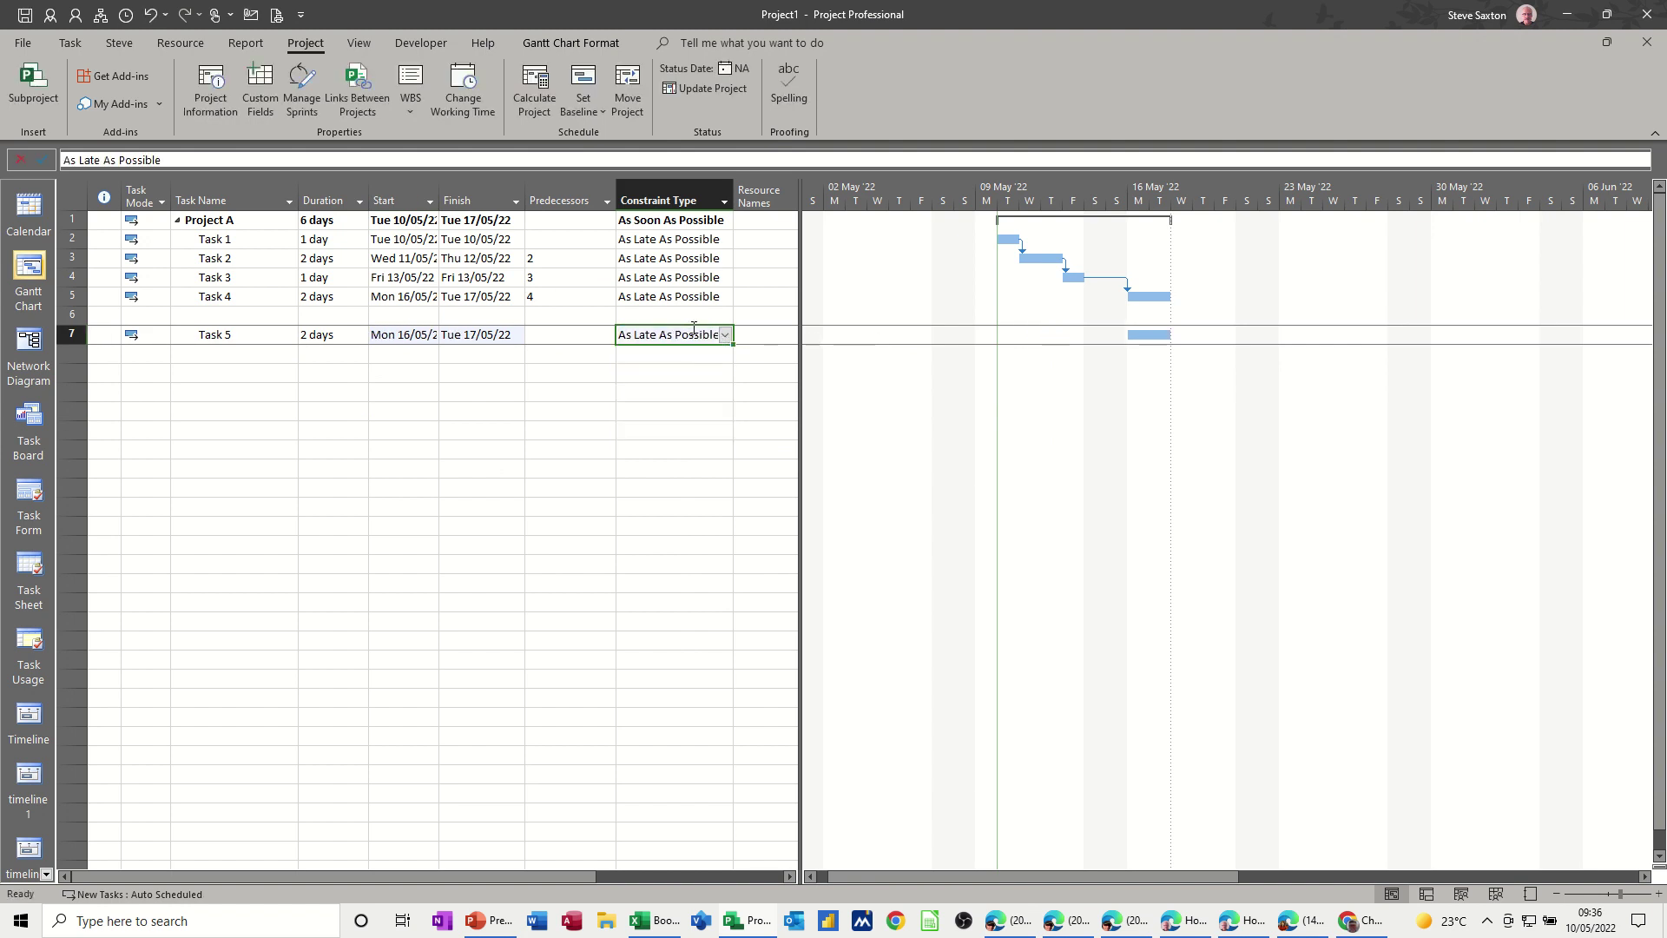
pyautogui.click(725, 335)
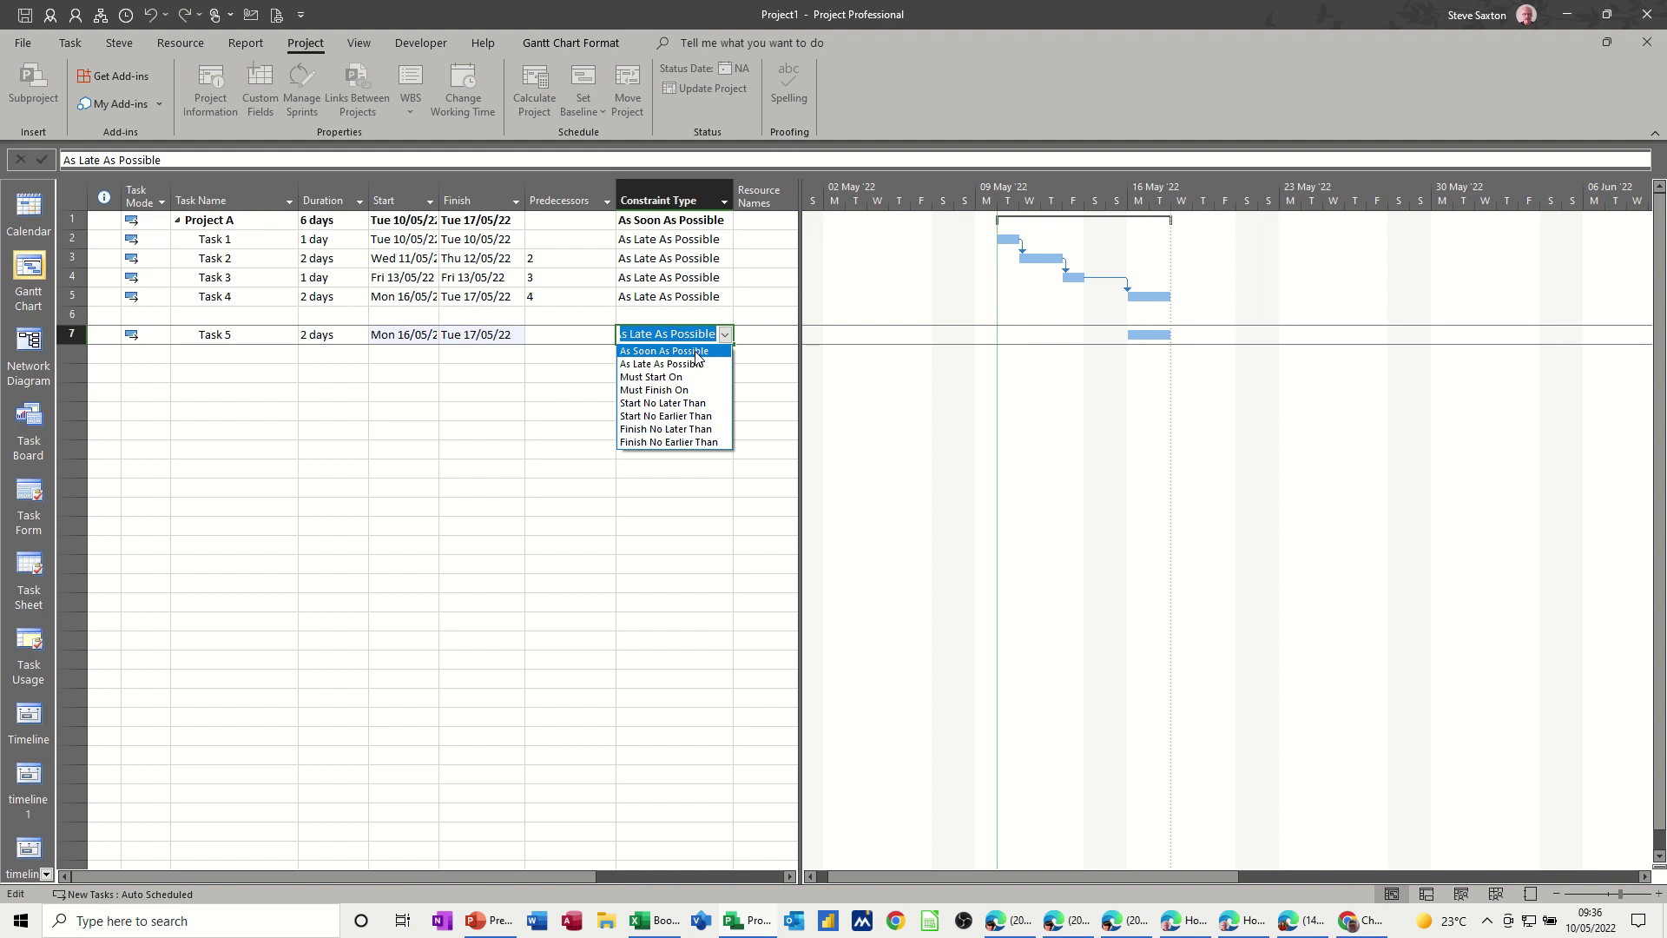
pyautogui.click(702, 350)
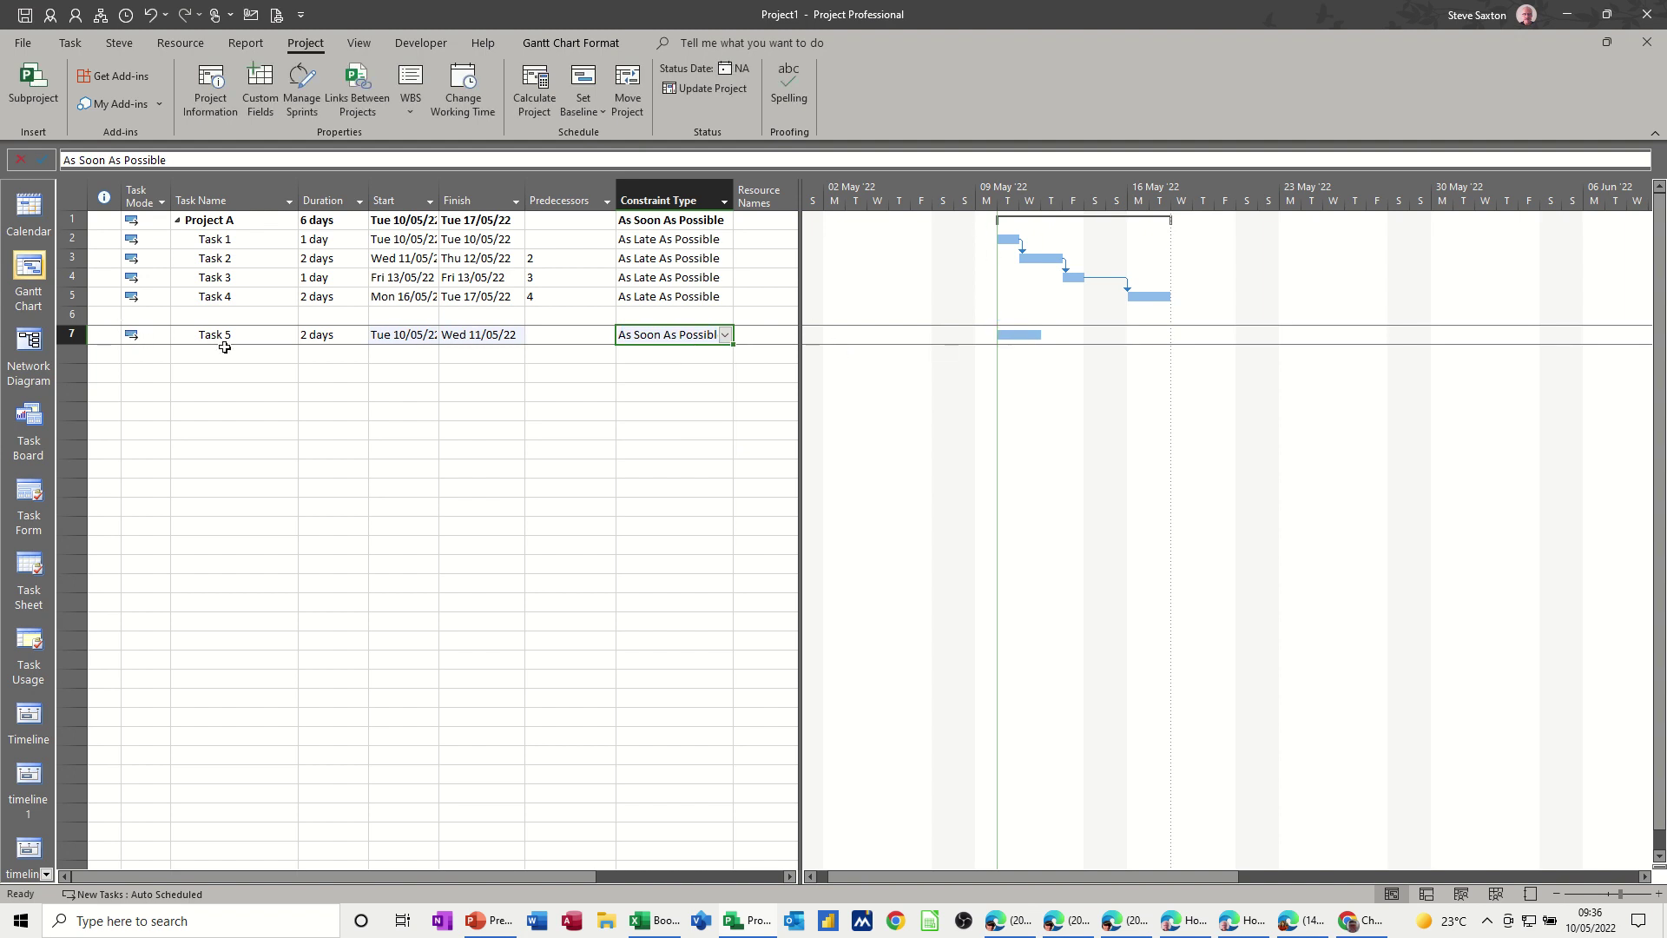
# Set Task 5's start date to 11 May.
pyautogui.click(410, 336)
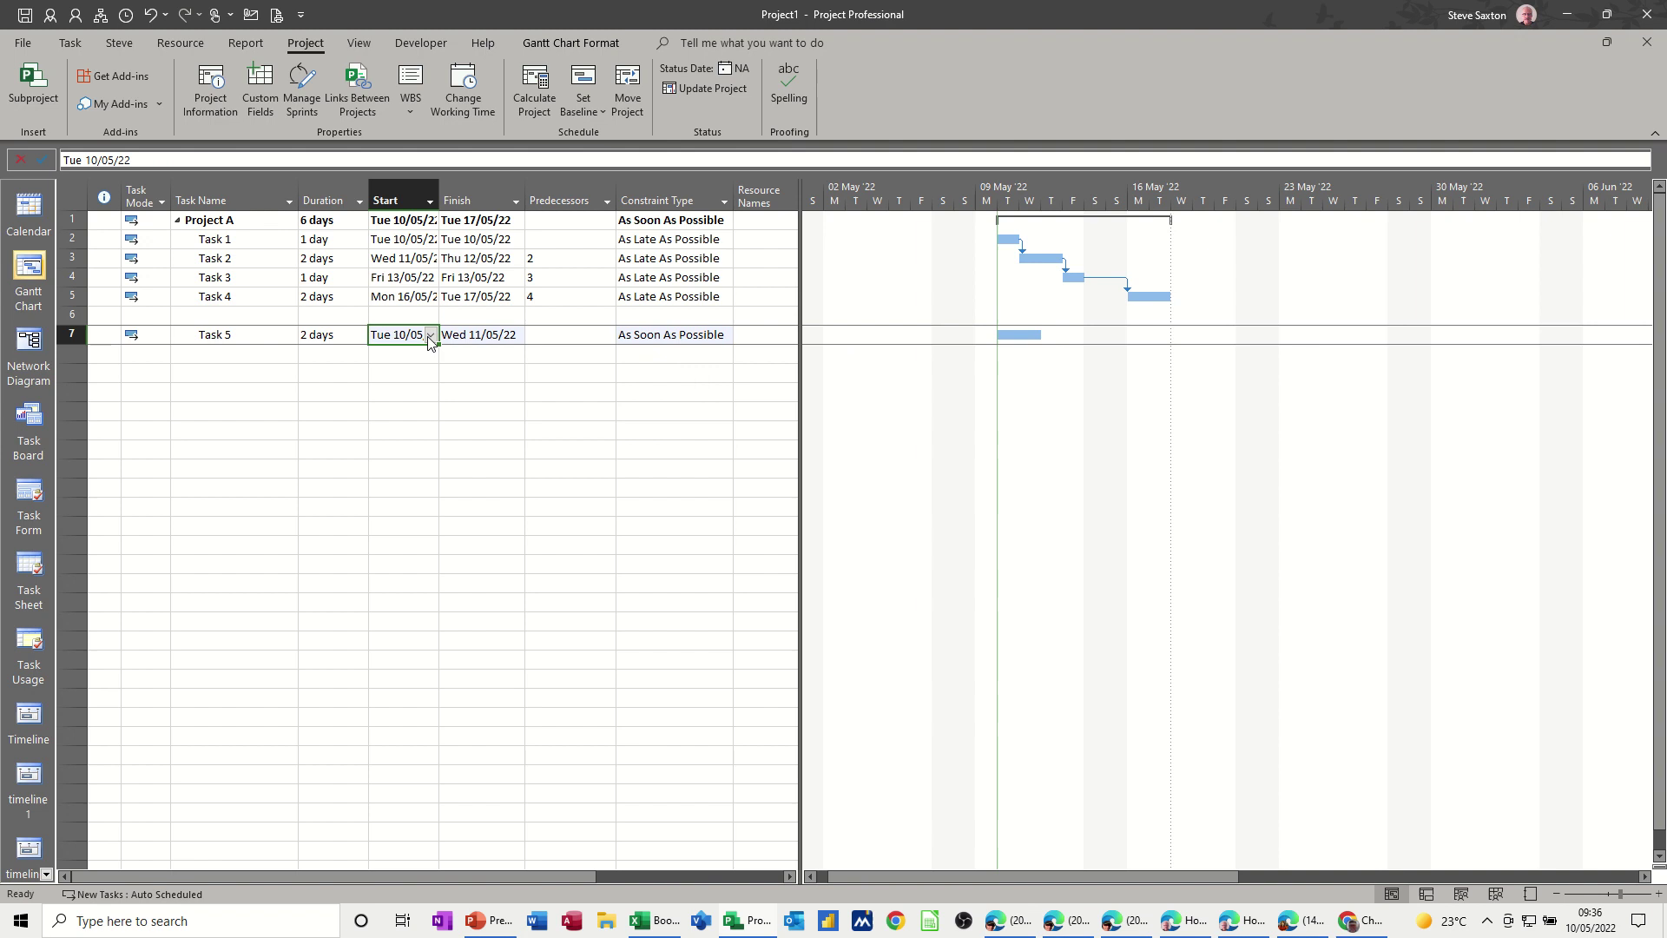
pyautogui.click(429, 337)
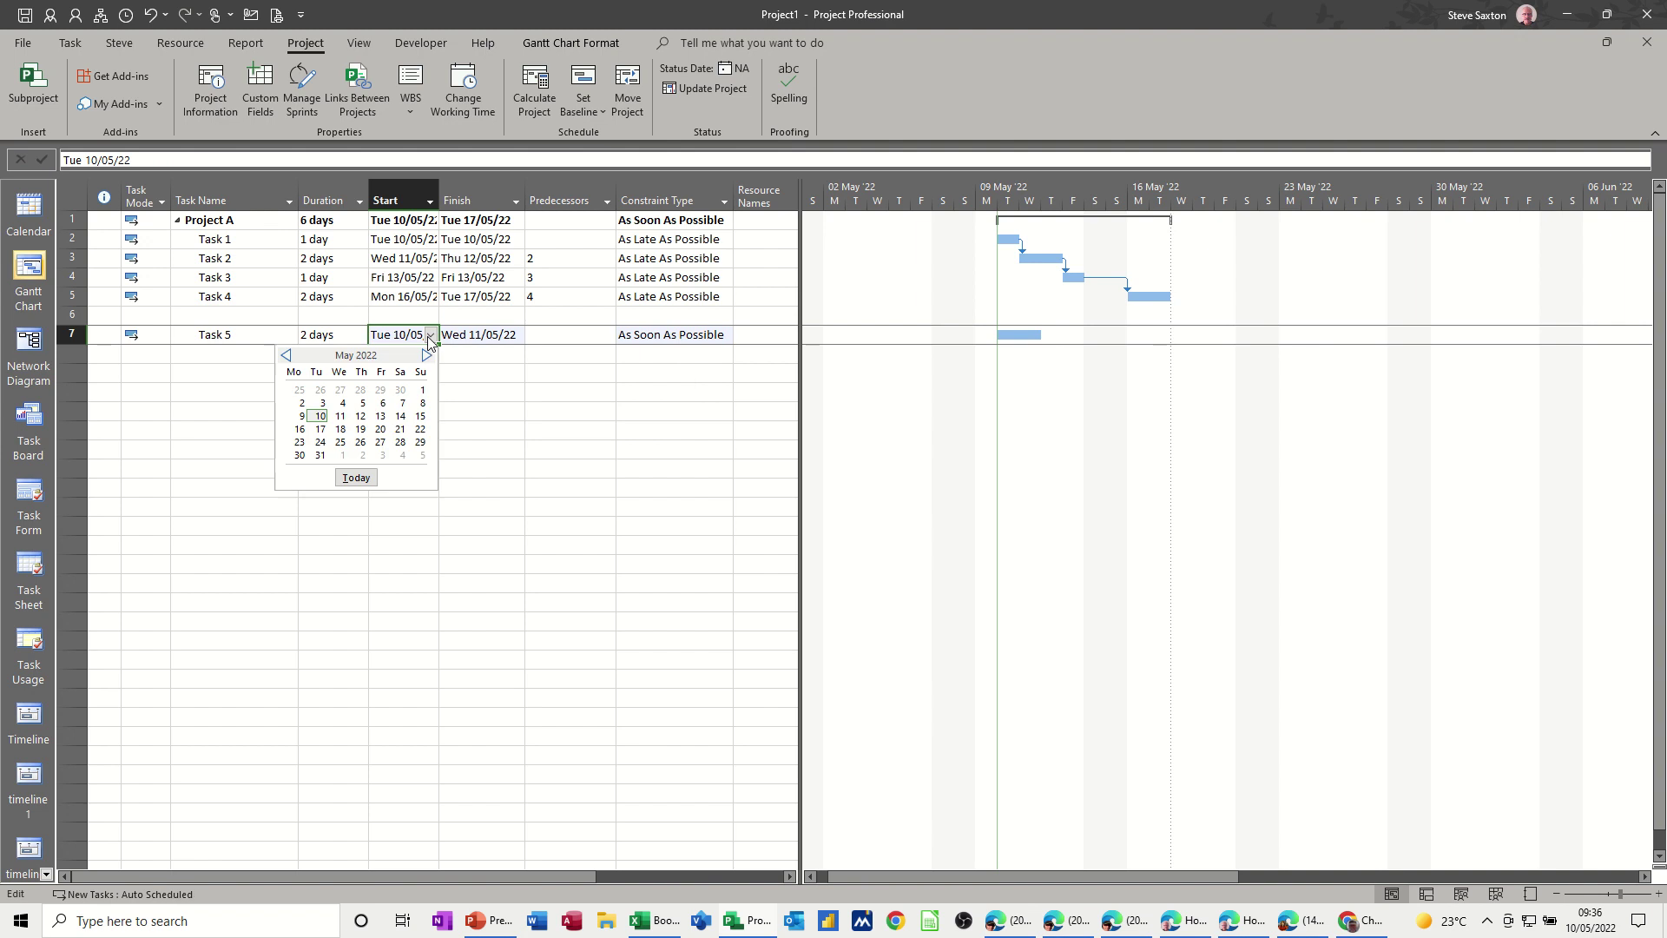
pyautogui.click(341, 417)
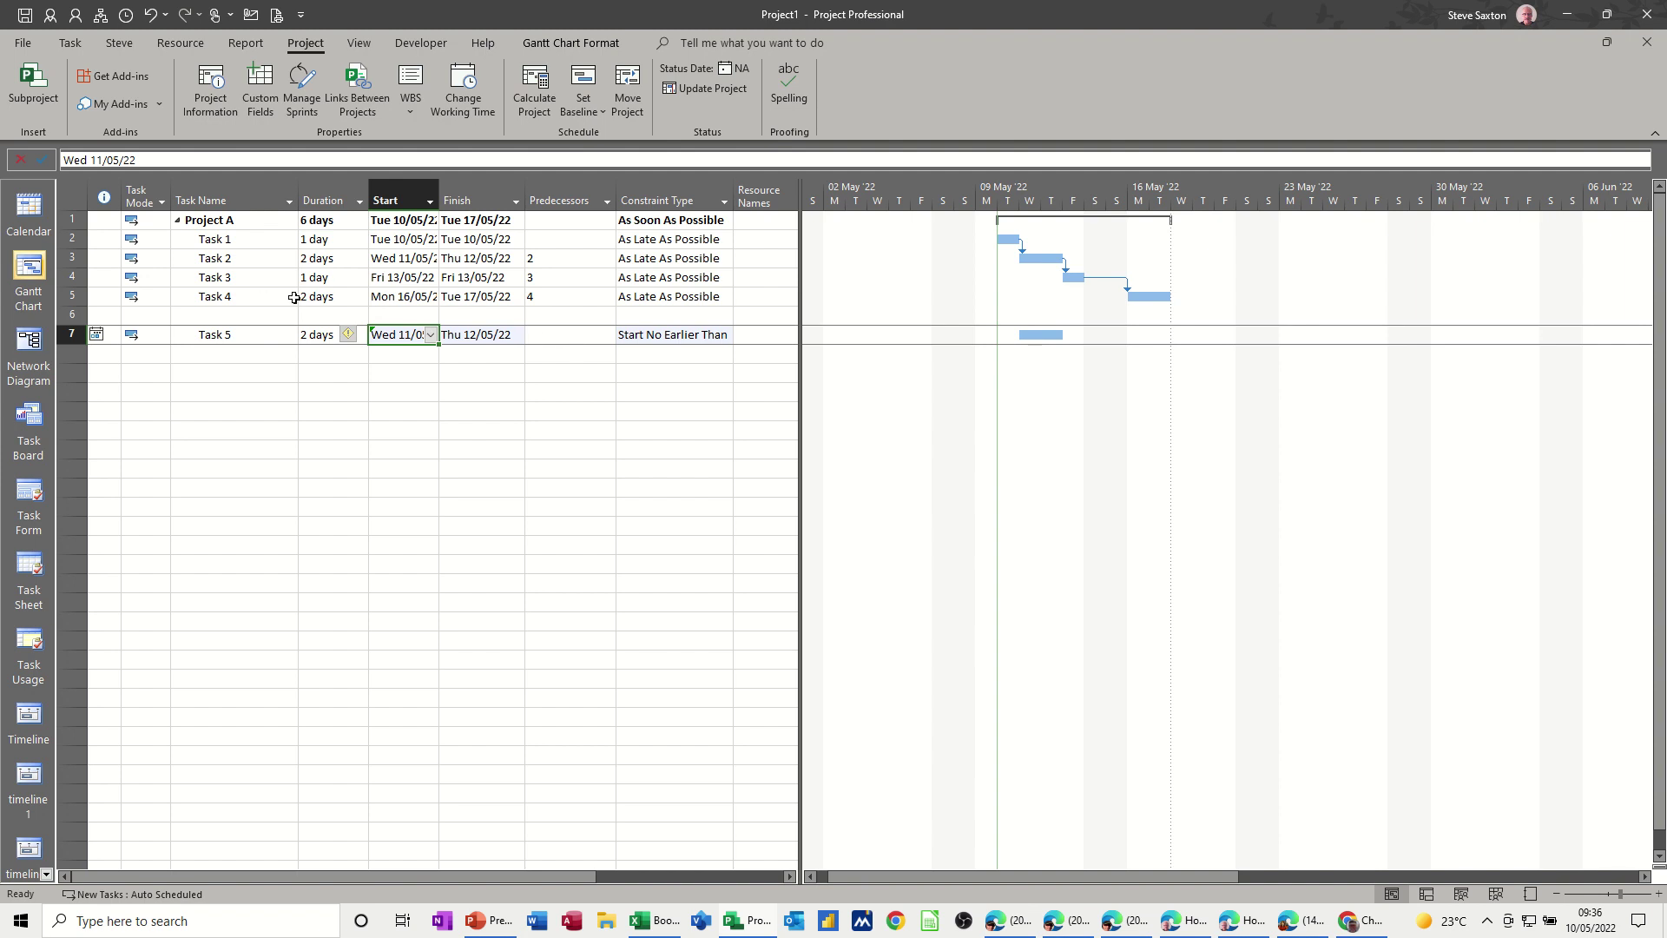
# Give Task 4 a Must Start On constraint, accepting the Planning Wizard's conflict warning.
pyautogui.click(643, 295)
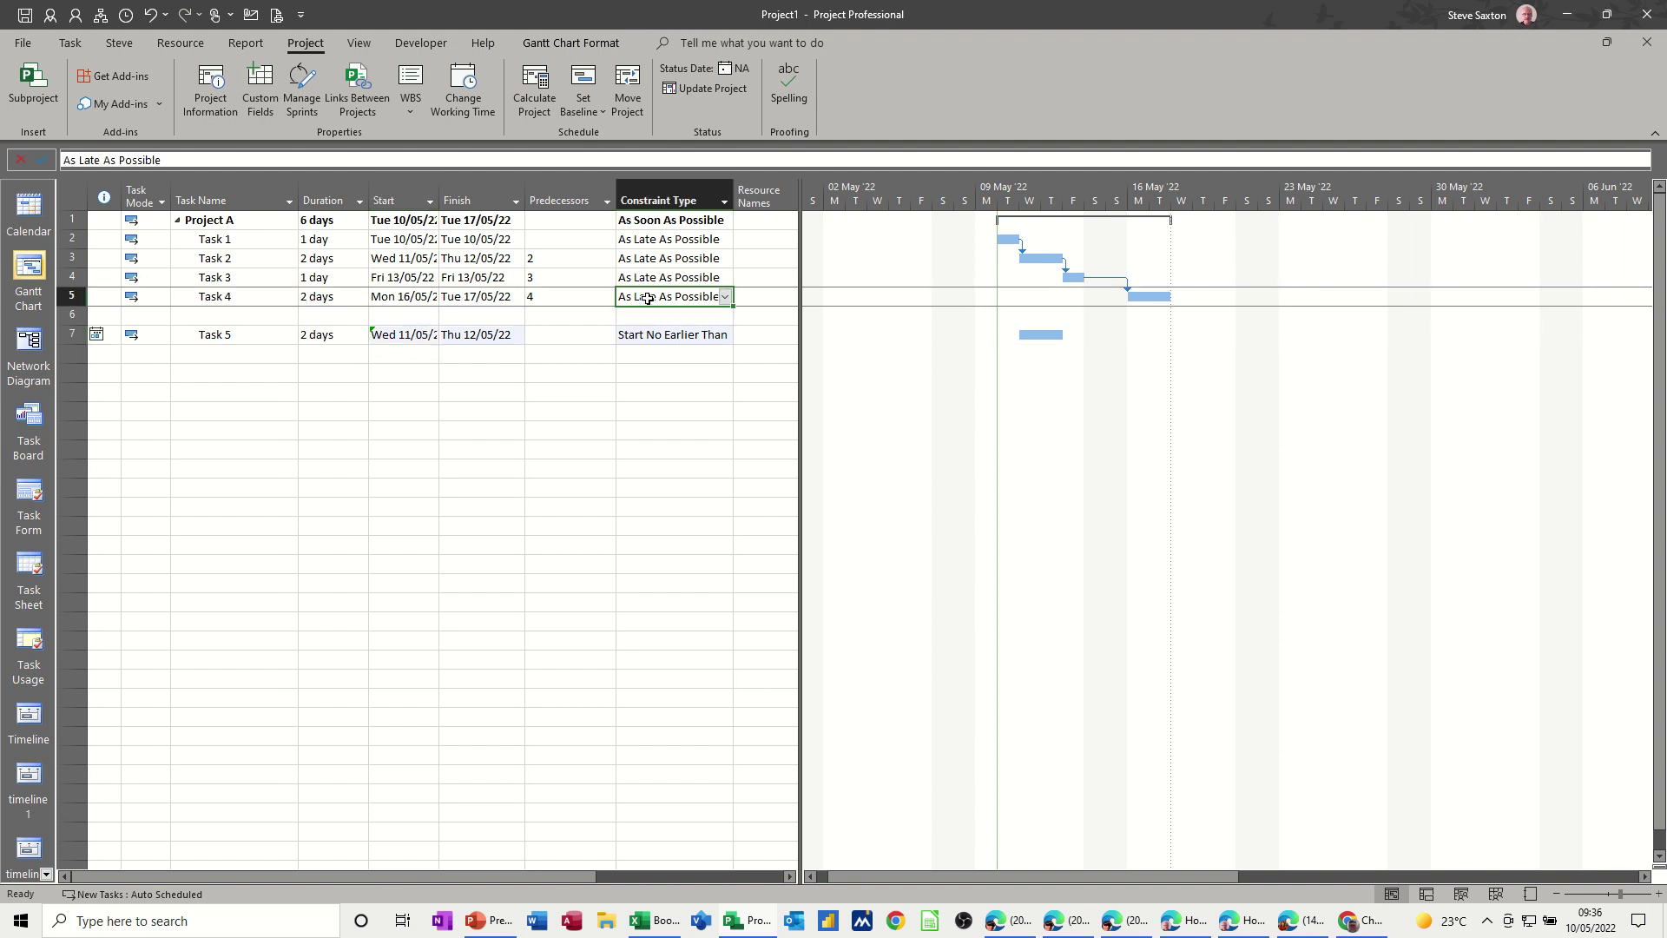
pyautogui.click(726, 301)
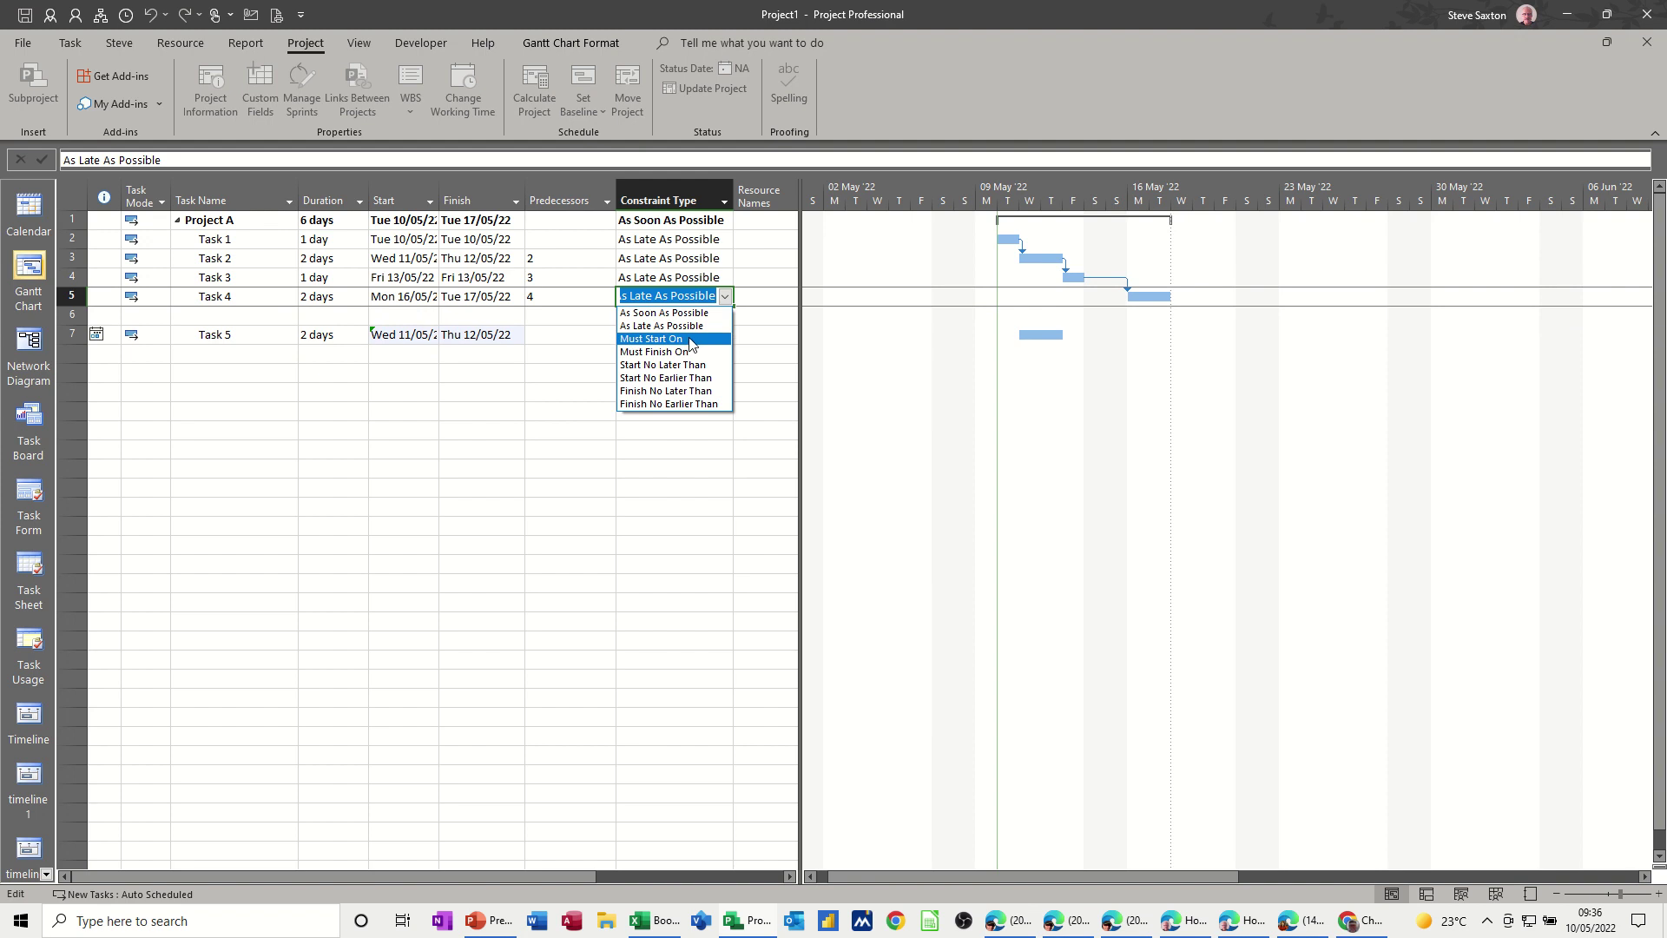
pyautogui.click(691, 340)
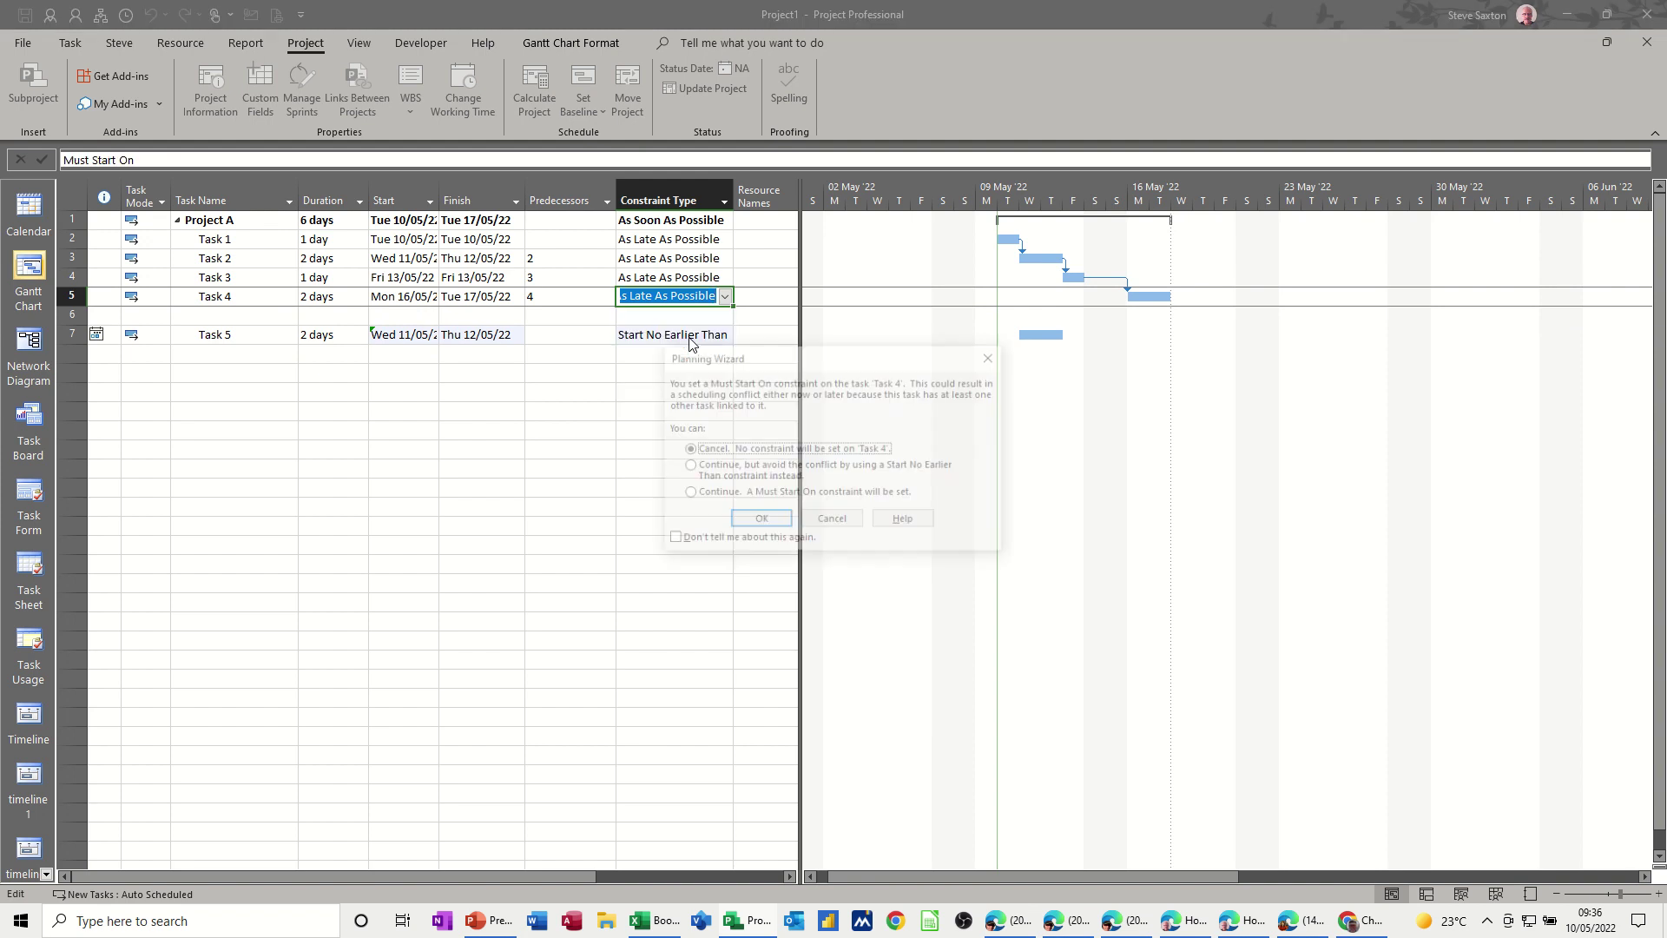
pyautogui.click(688, 468)
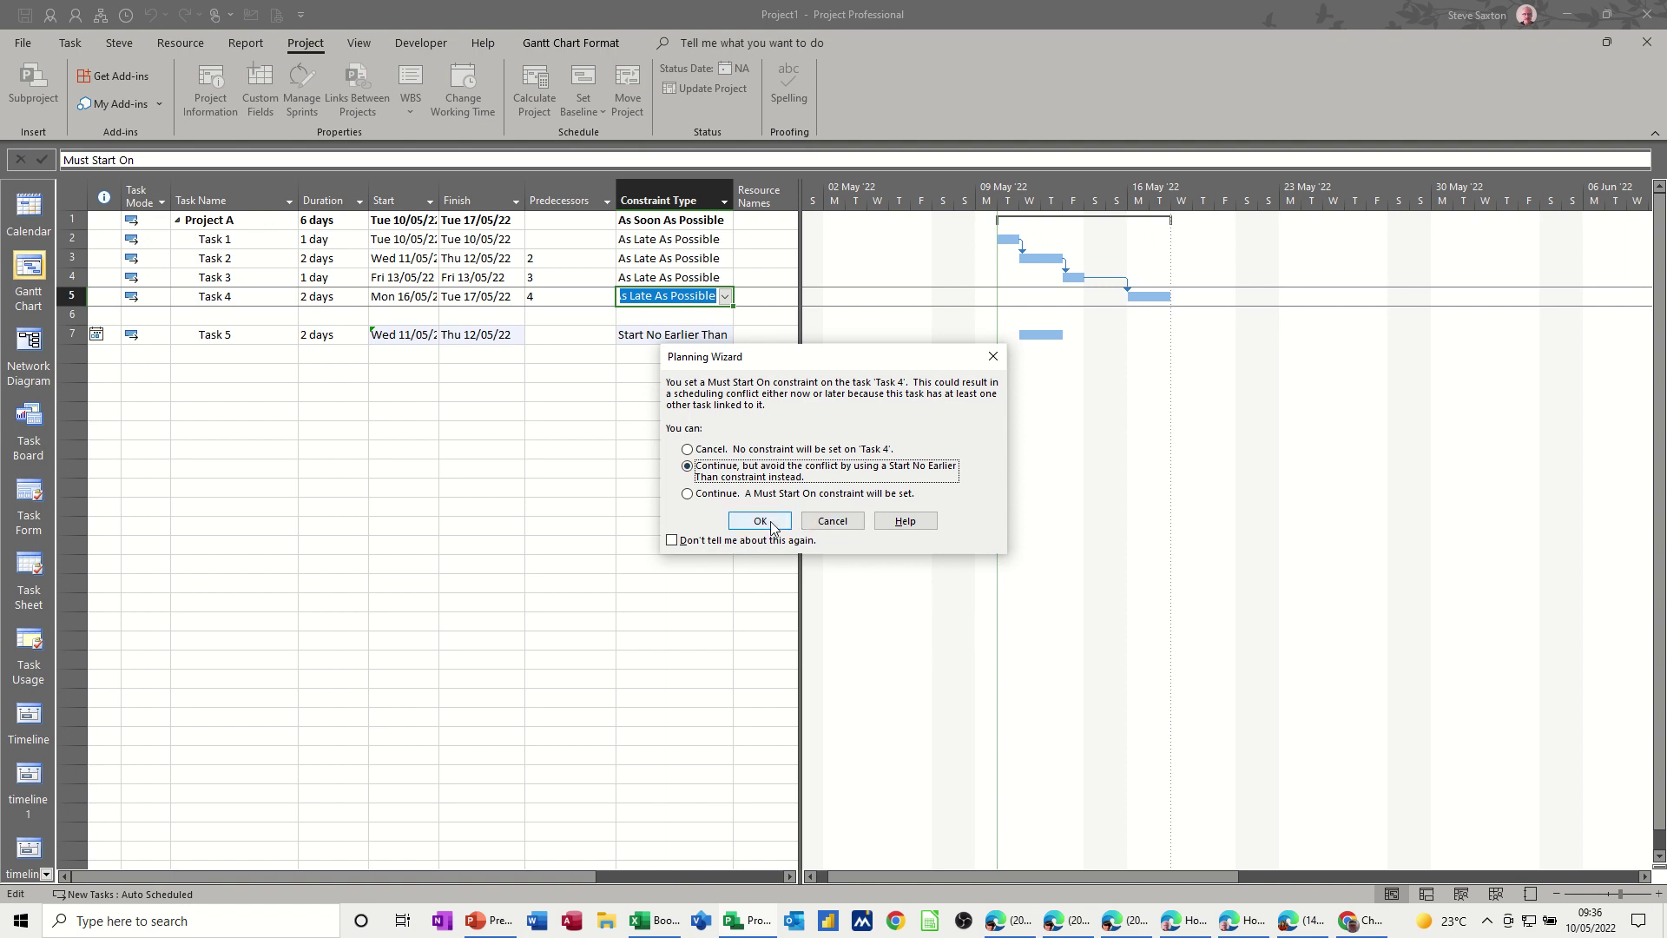
pyautogui.click(717, 494)
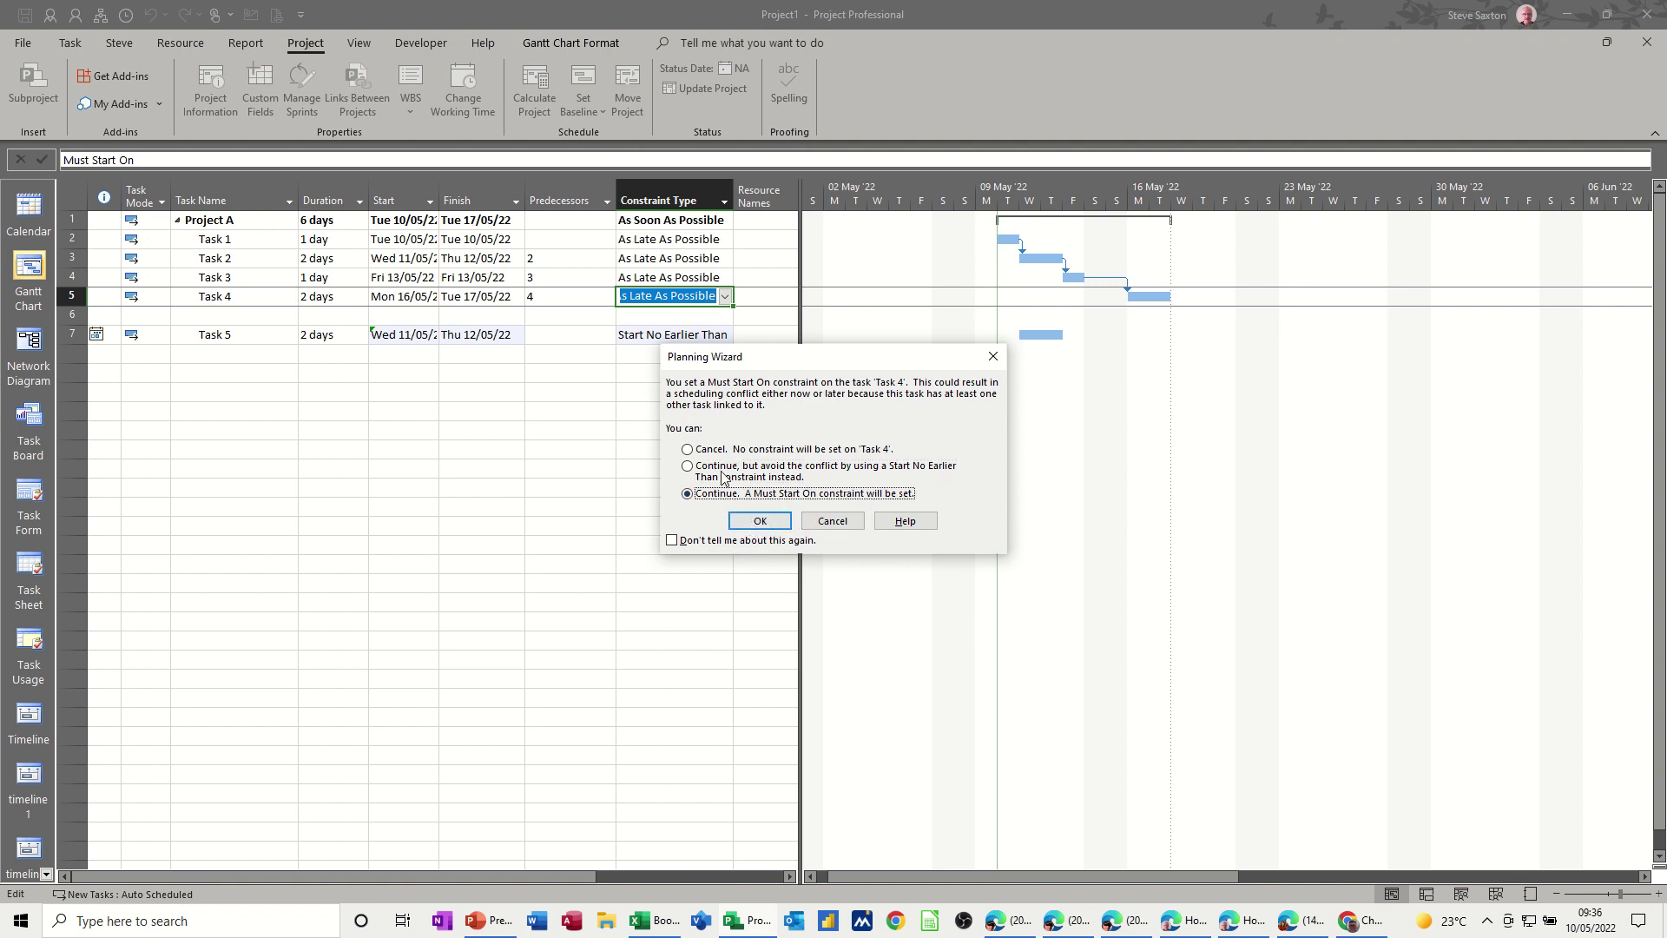
pyautogui.click(761, 521)
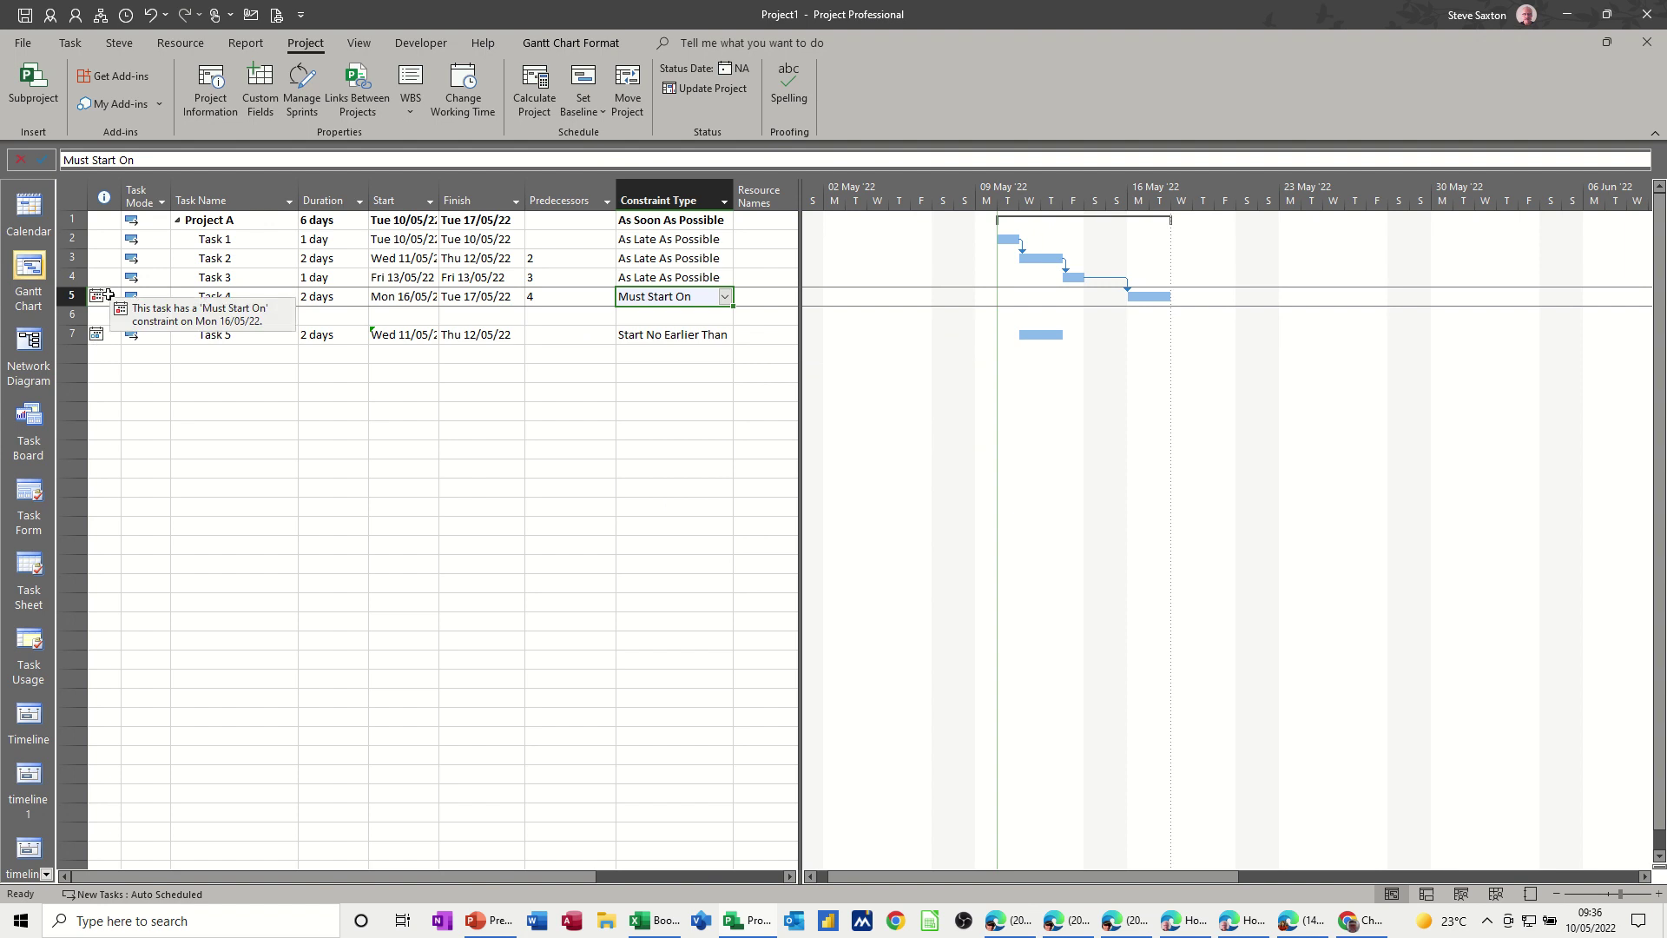
# Constrain Task 4 to Must Start On 24/05/22, then drag Task 2's bar earlier than Task 1.
pyautogui.click(250, 297)
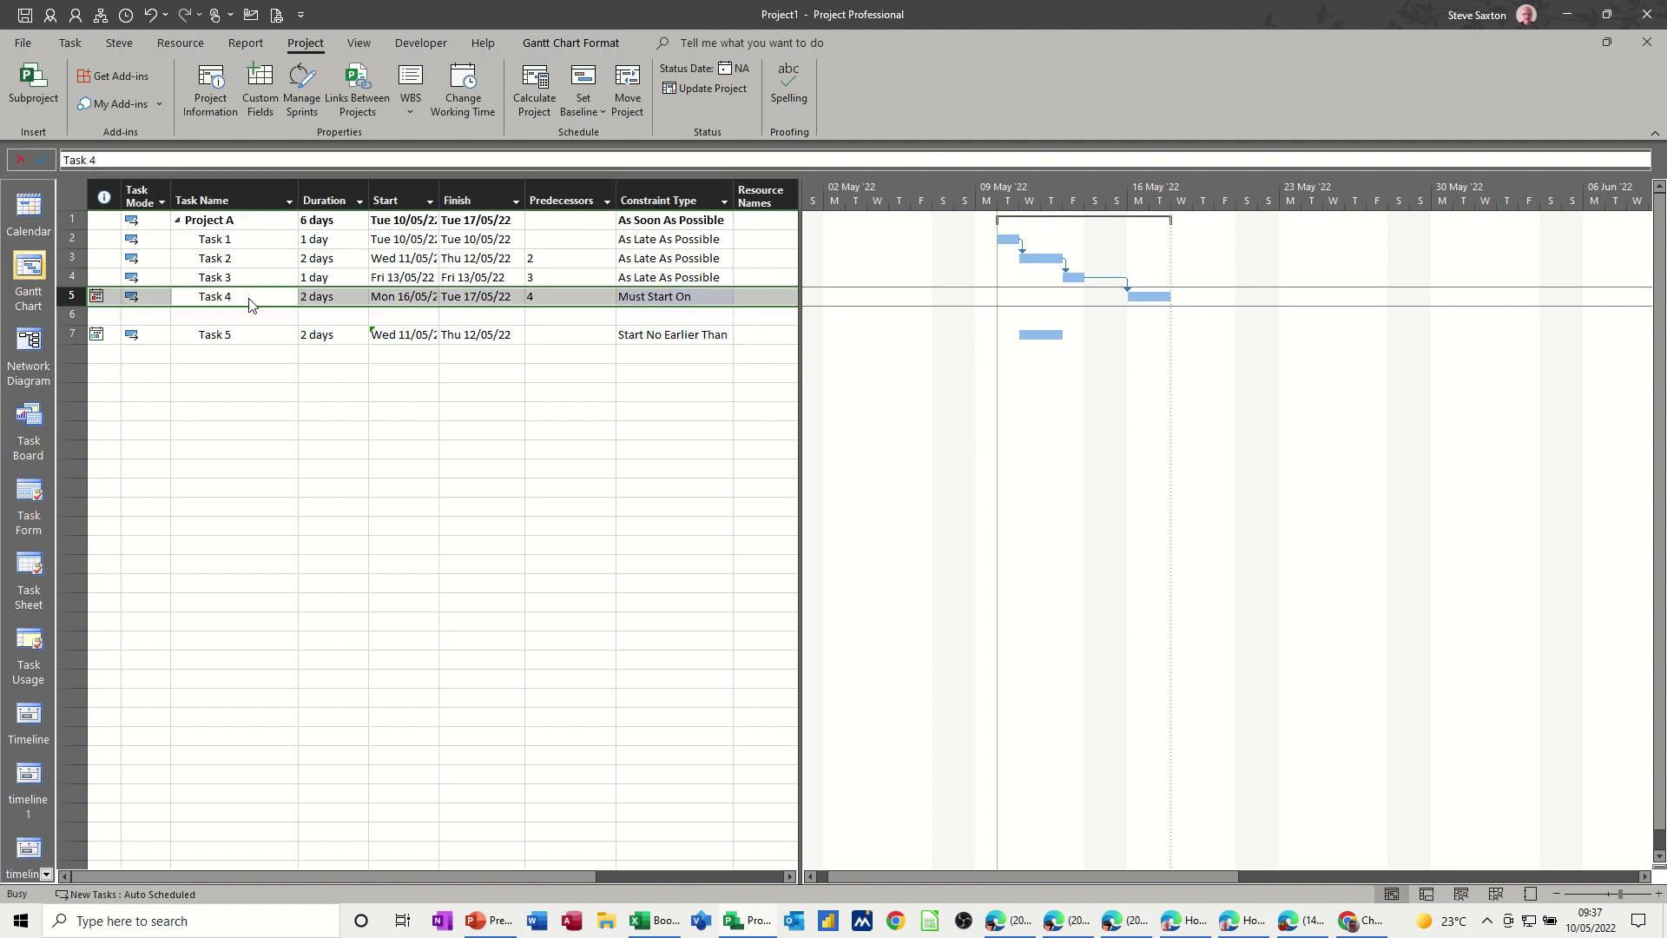
pyautogui.doubleClick(249, 303)
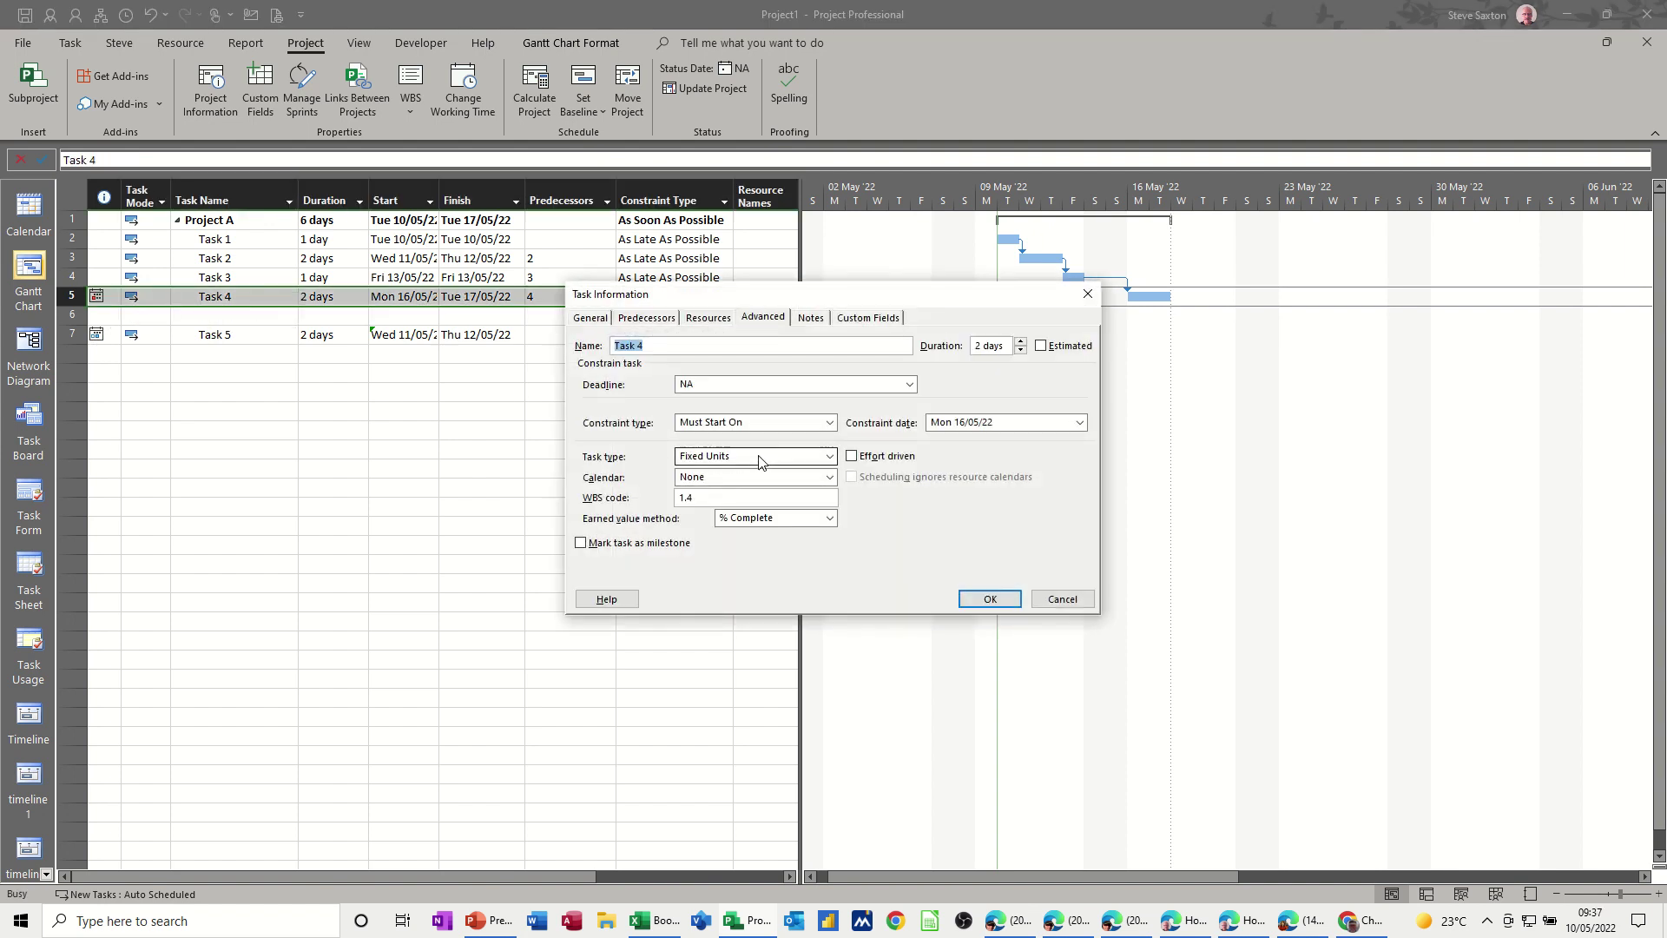
pyautogui.click(829, 423)
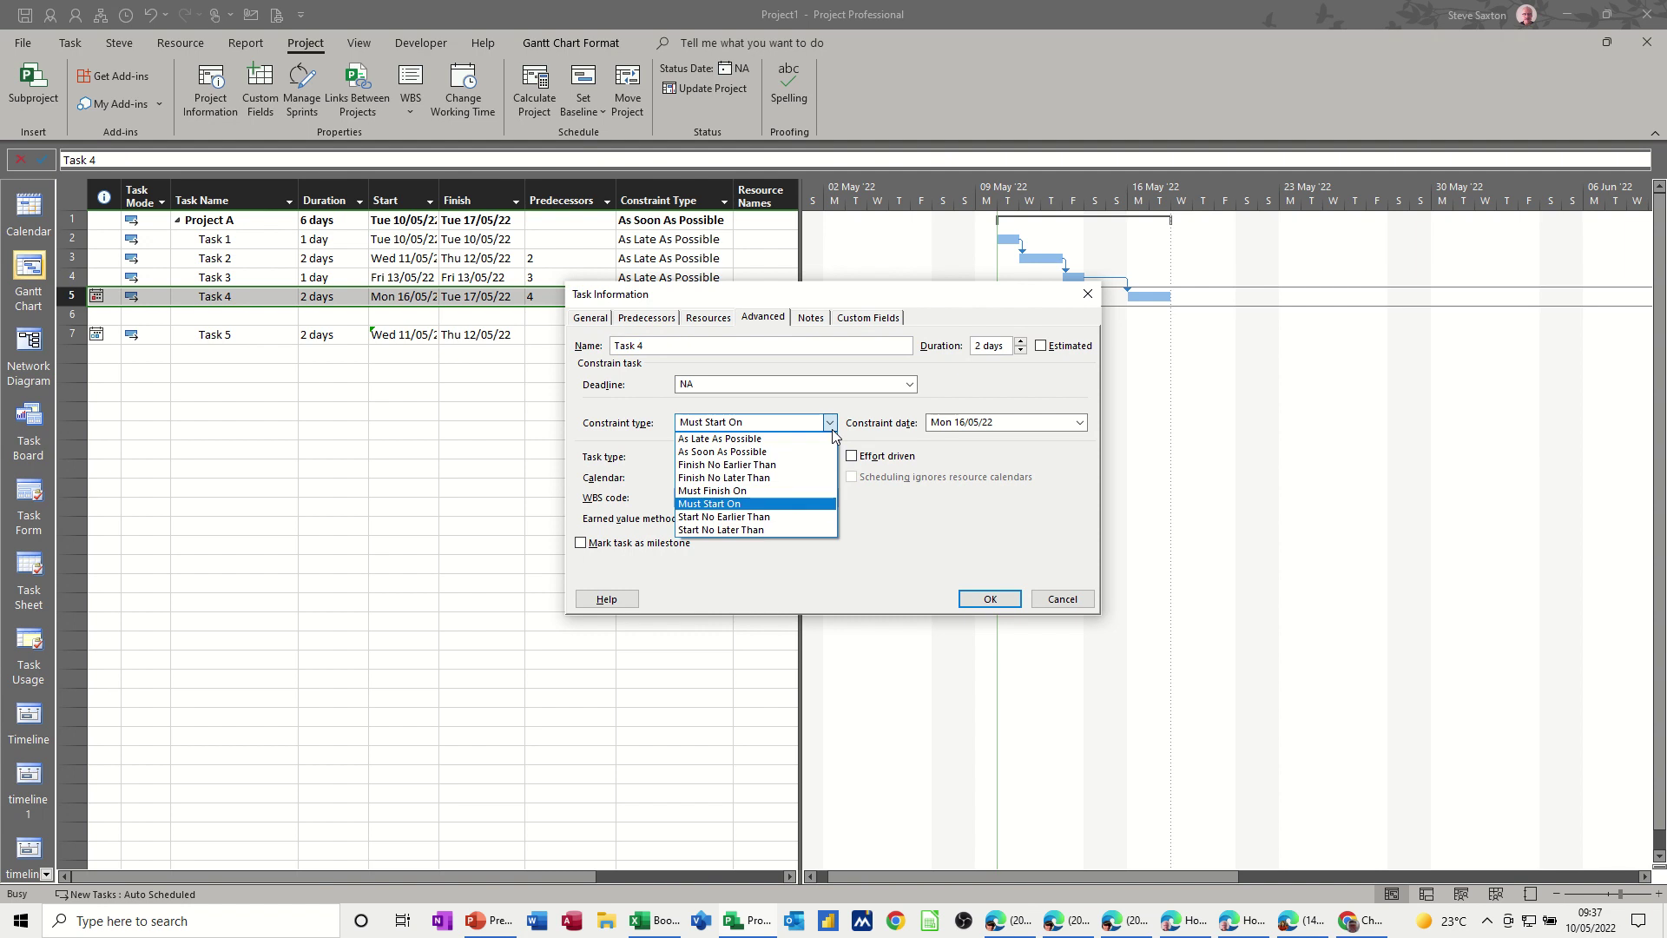
pyautogui.click(832, 429)
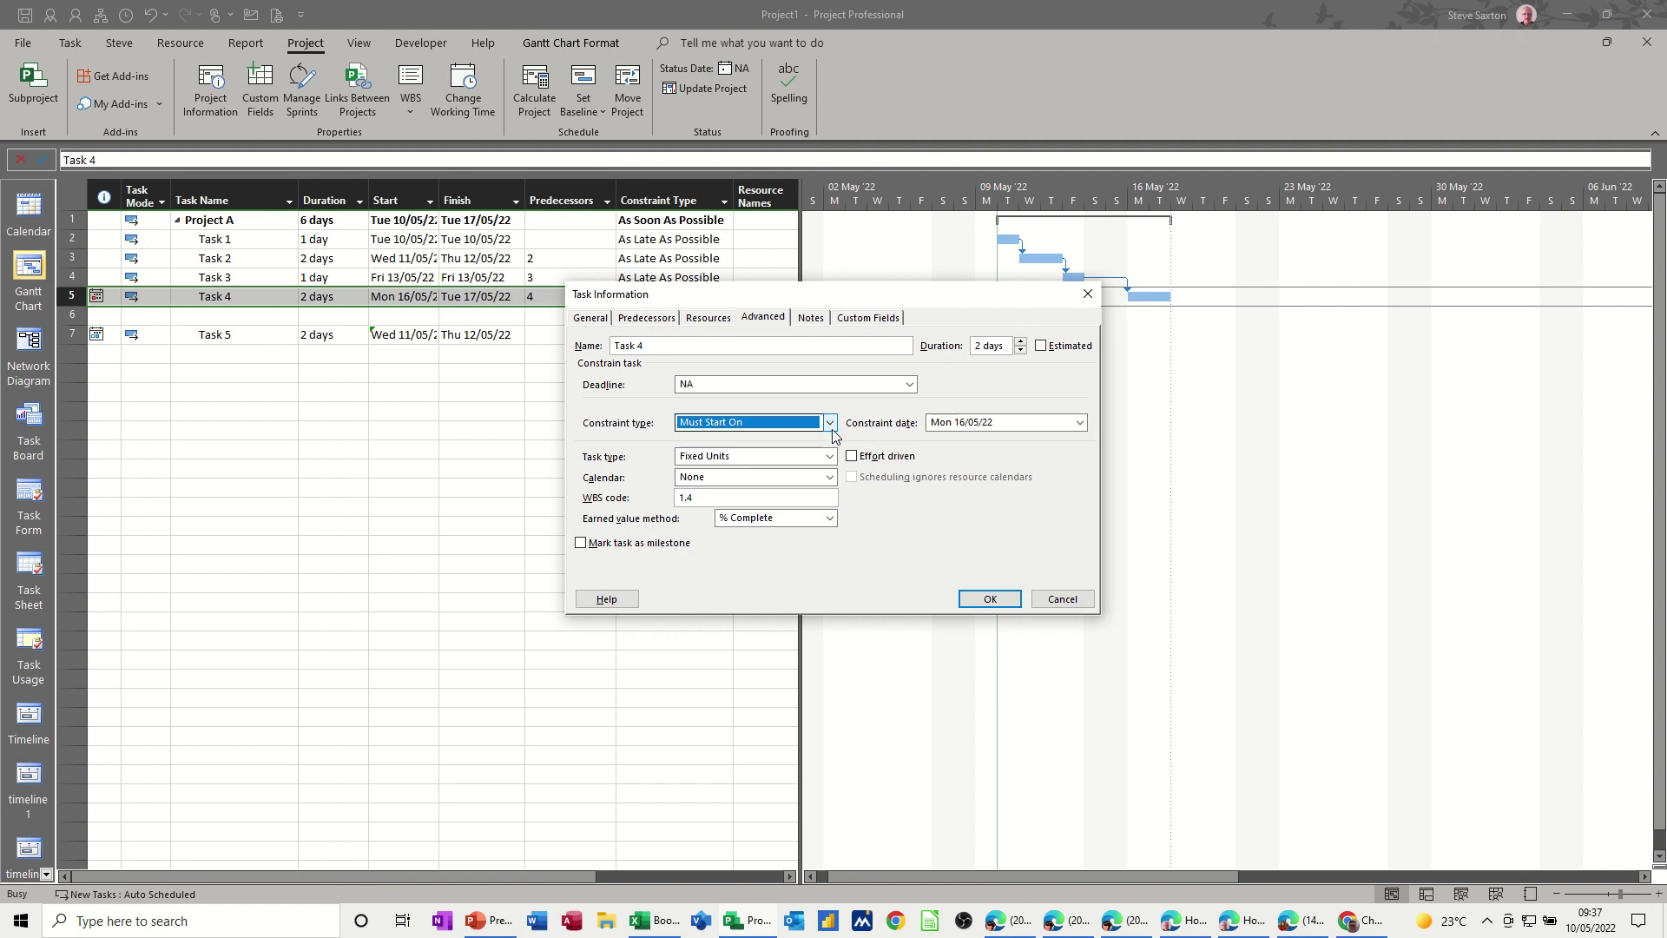
pyautogui.click(1080, 423)
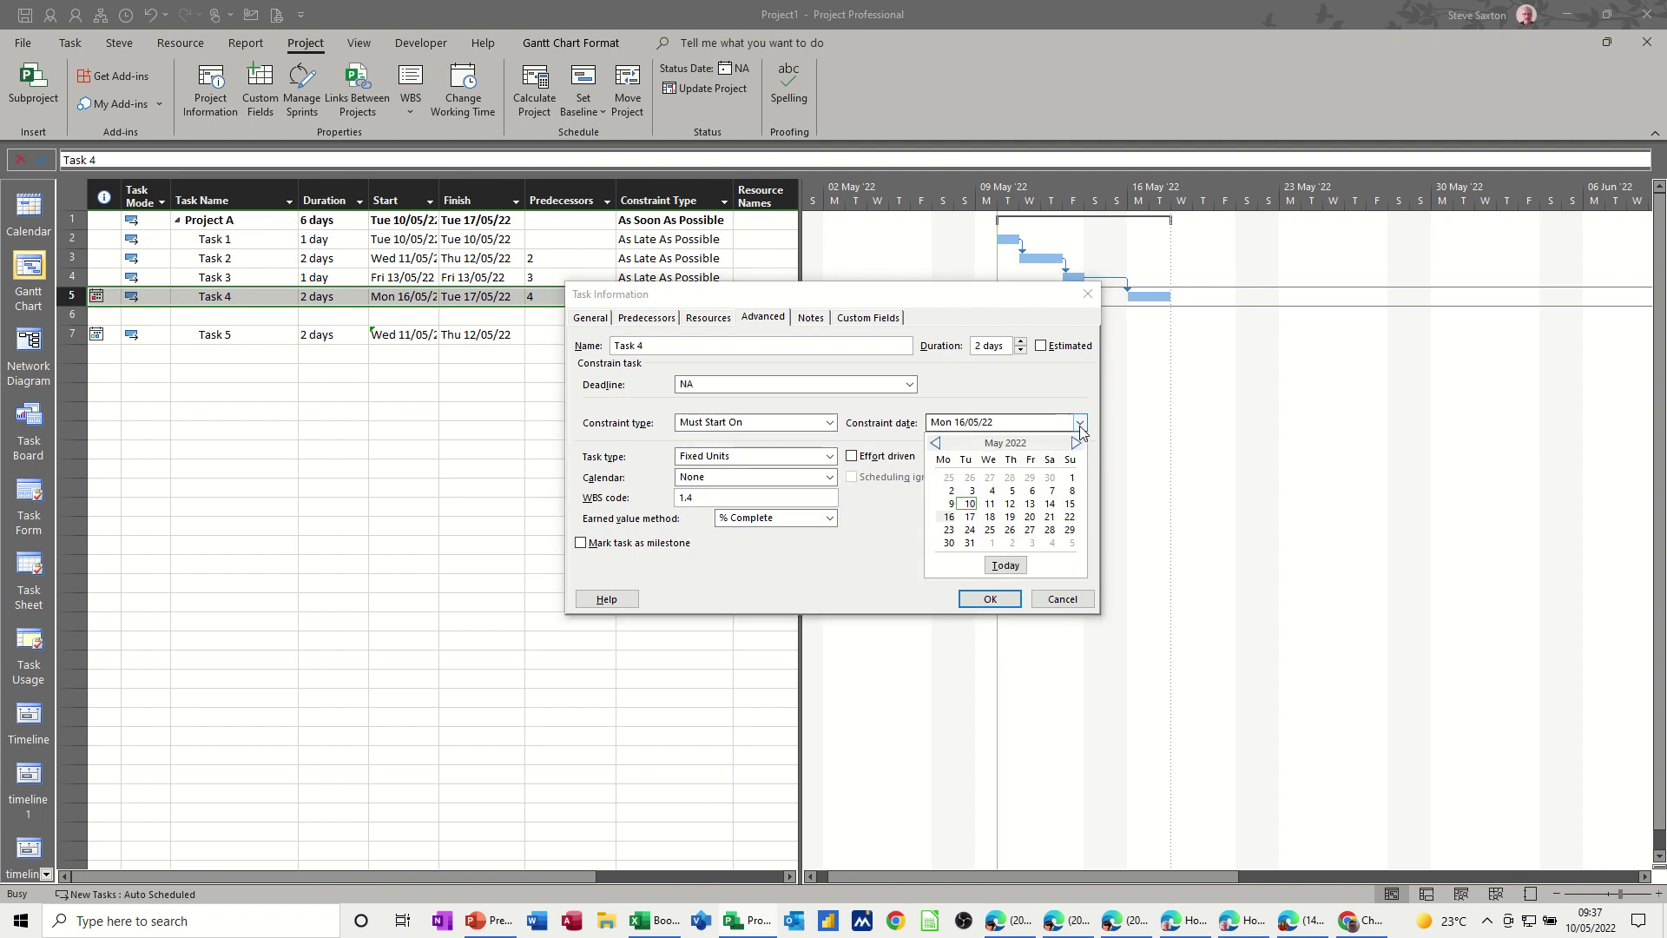
pyautogui.click(969, 529)
pyautogui.click(981, 598)
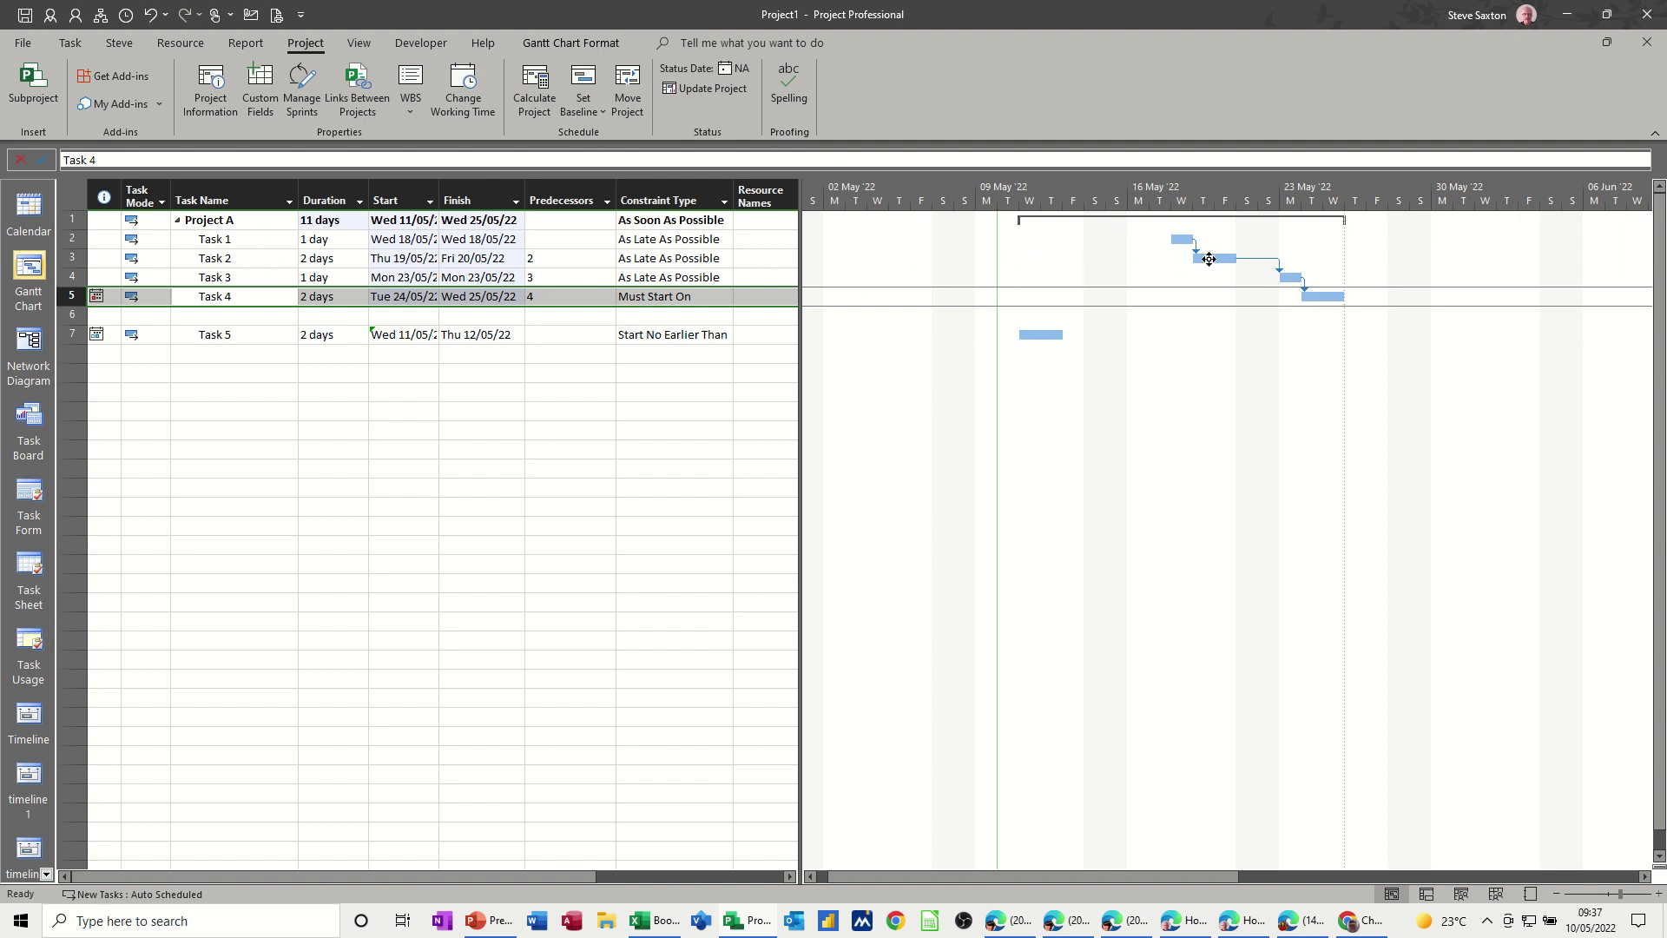
pyautogui.moveTo(1213, 260)
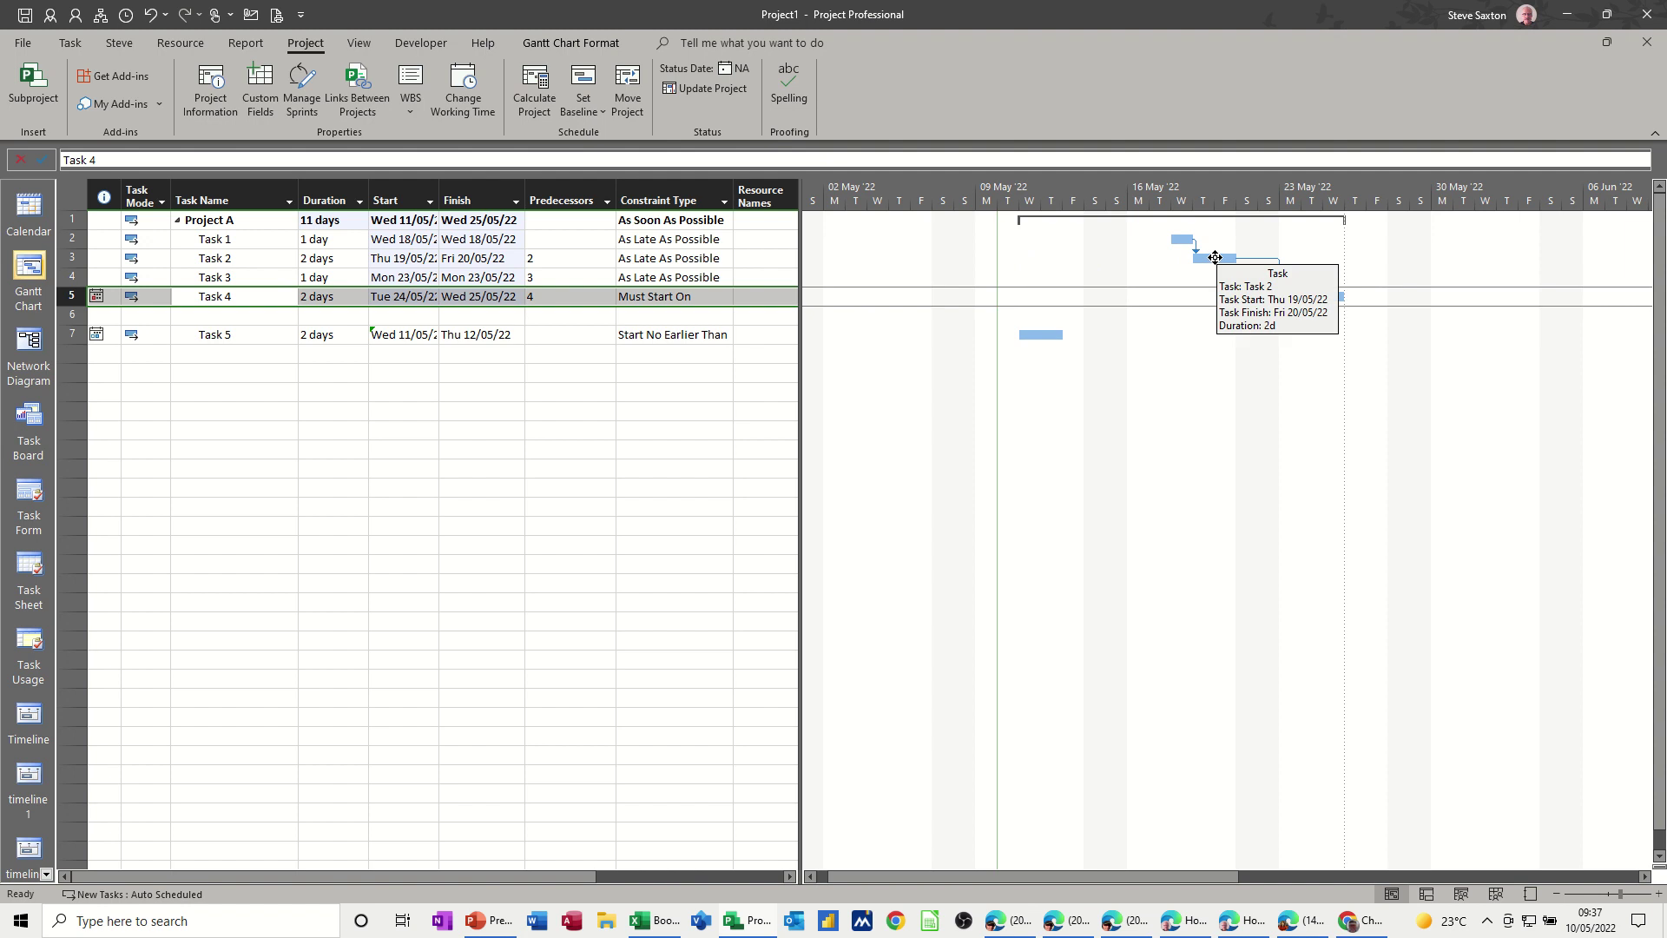
pyautogui.moveTo(1214, 258); pyautogui.dragTo(1164, 269)
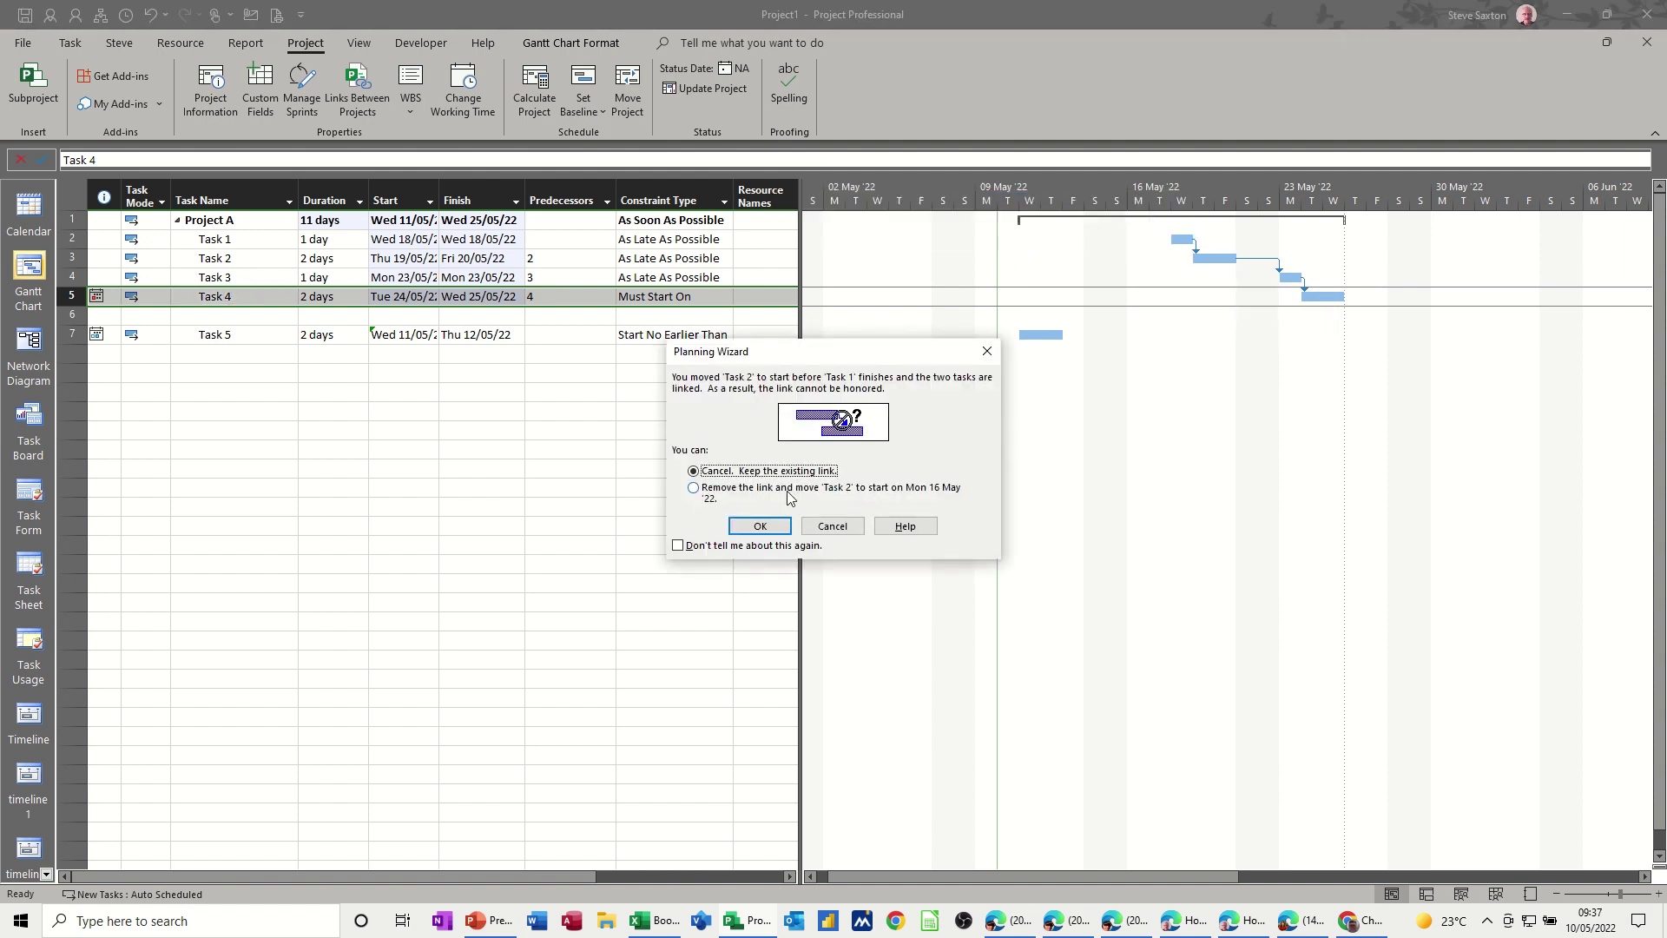
# Cancel the link warning, move Tasks 1–3 to 16/05, 17/05 and 20/05, and leave Task 4 fixed.
pyautogui.click(832, 526)
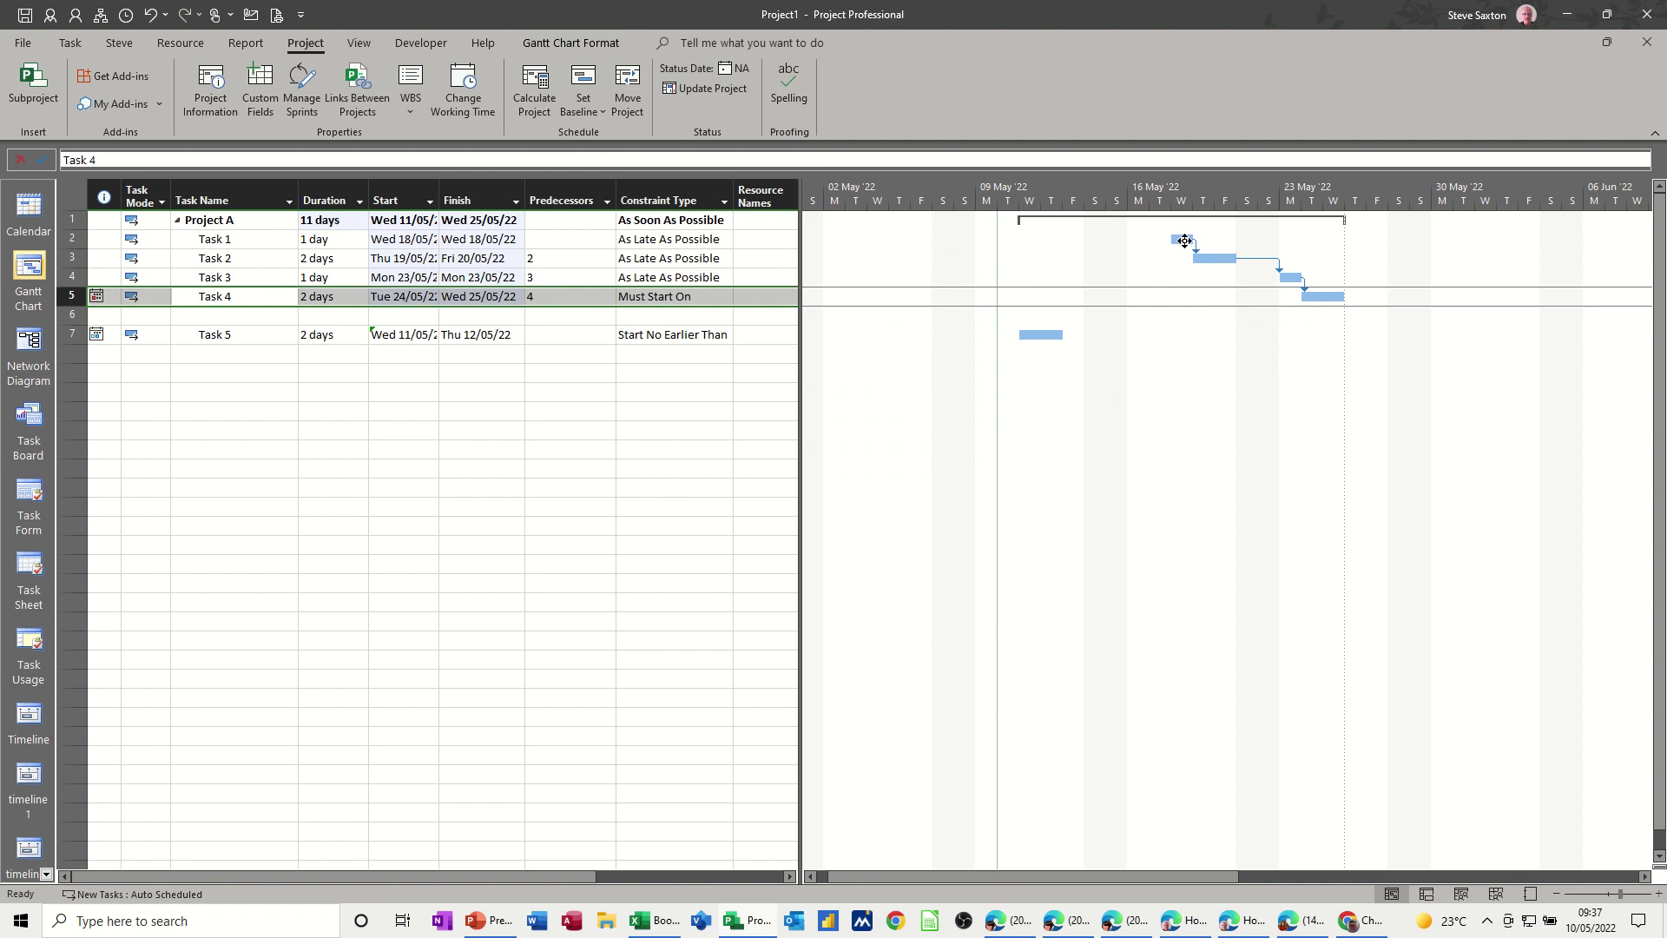
pyautogui.moveTo(1181, 241); pyautogui.dragTo(1138, 244)
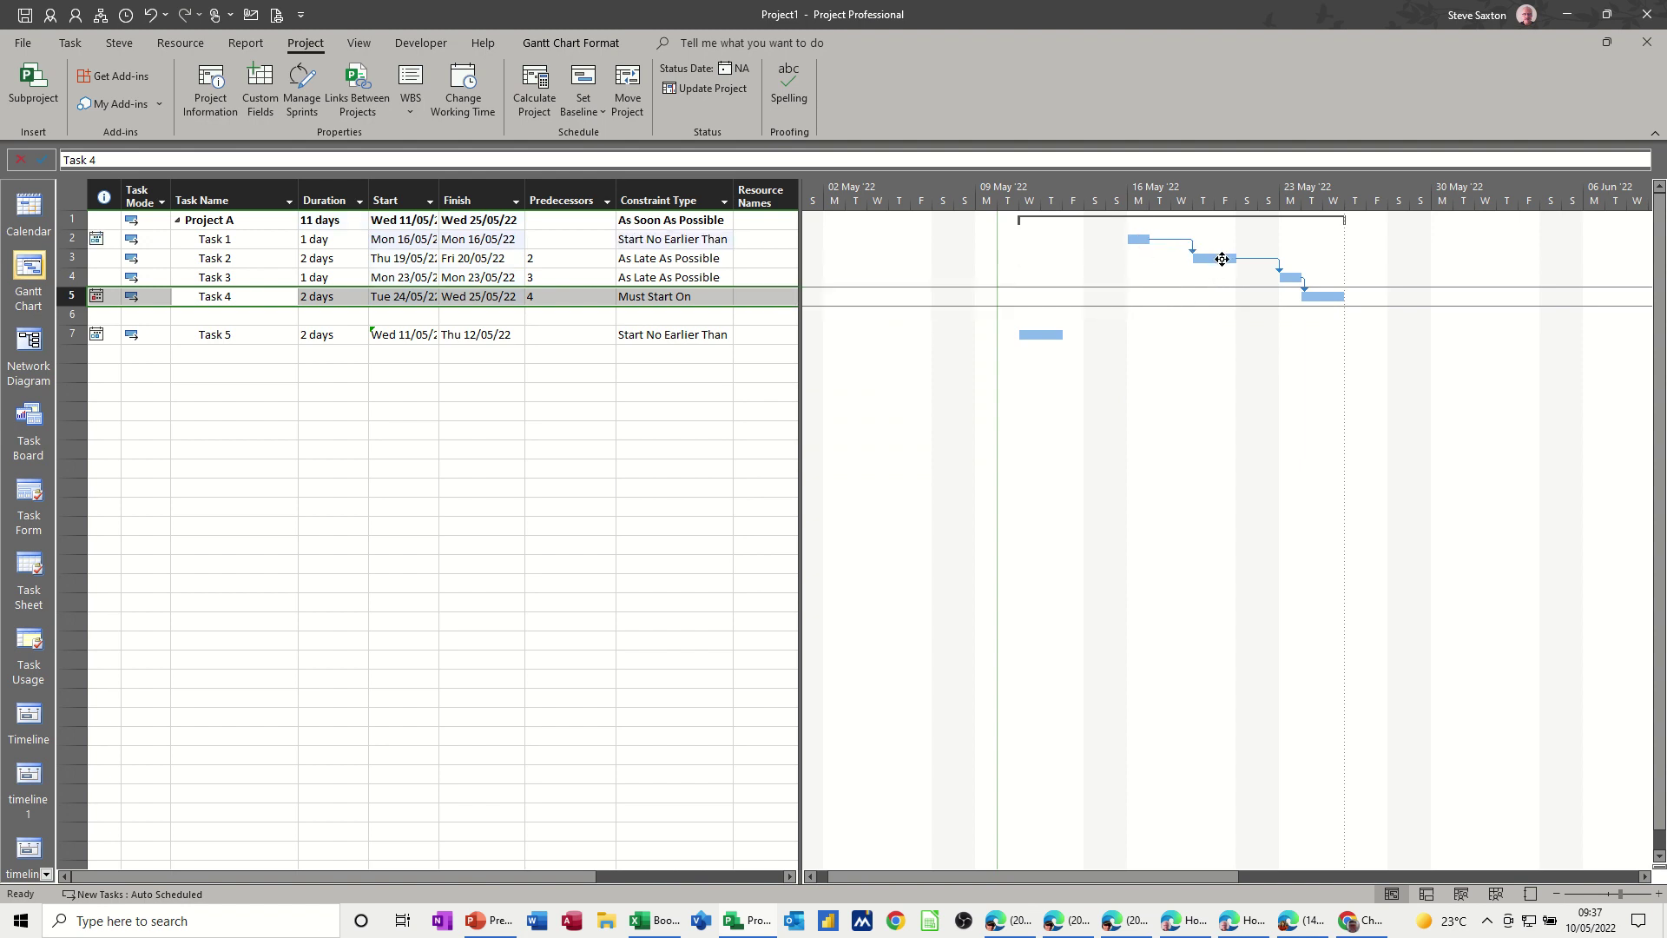
pyautogui.moveTo(1222, 259); pyautogui.dragTo(1179, 259)
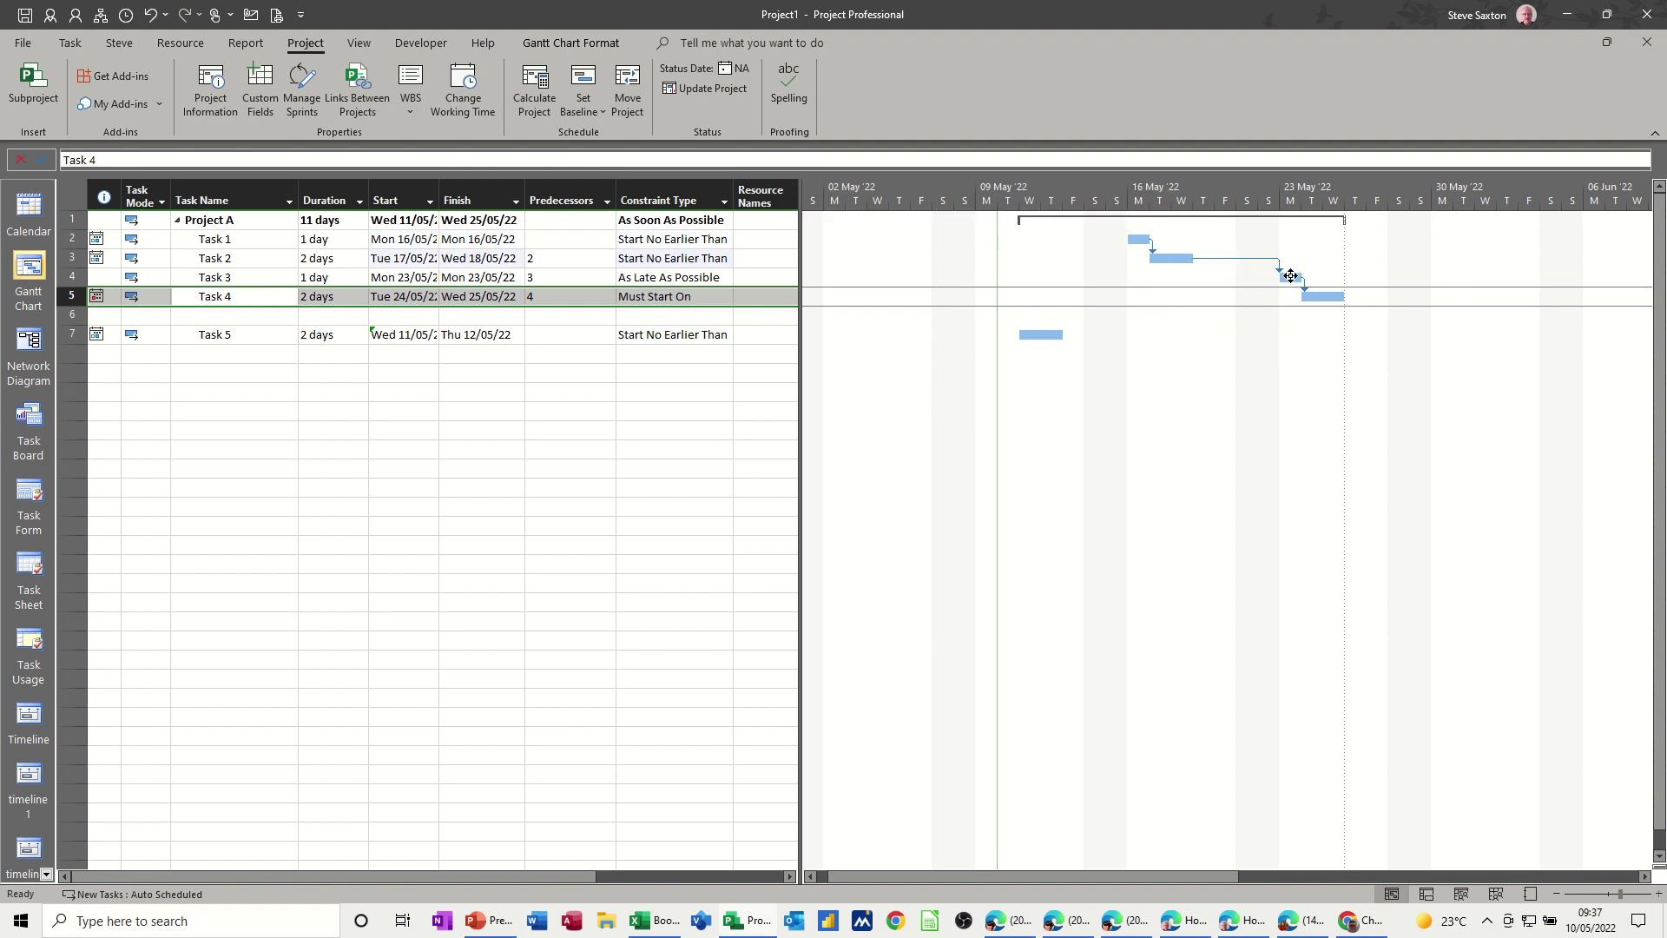
pyautogui.moveTo(1291, 276); pyautogui.dragTo(1226, 276)
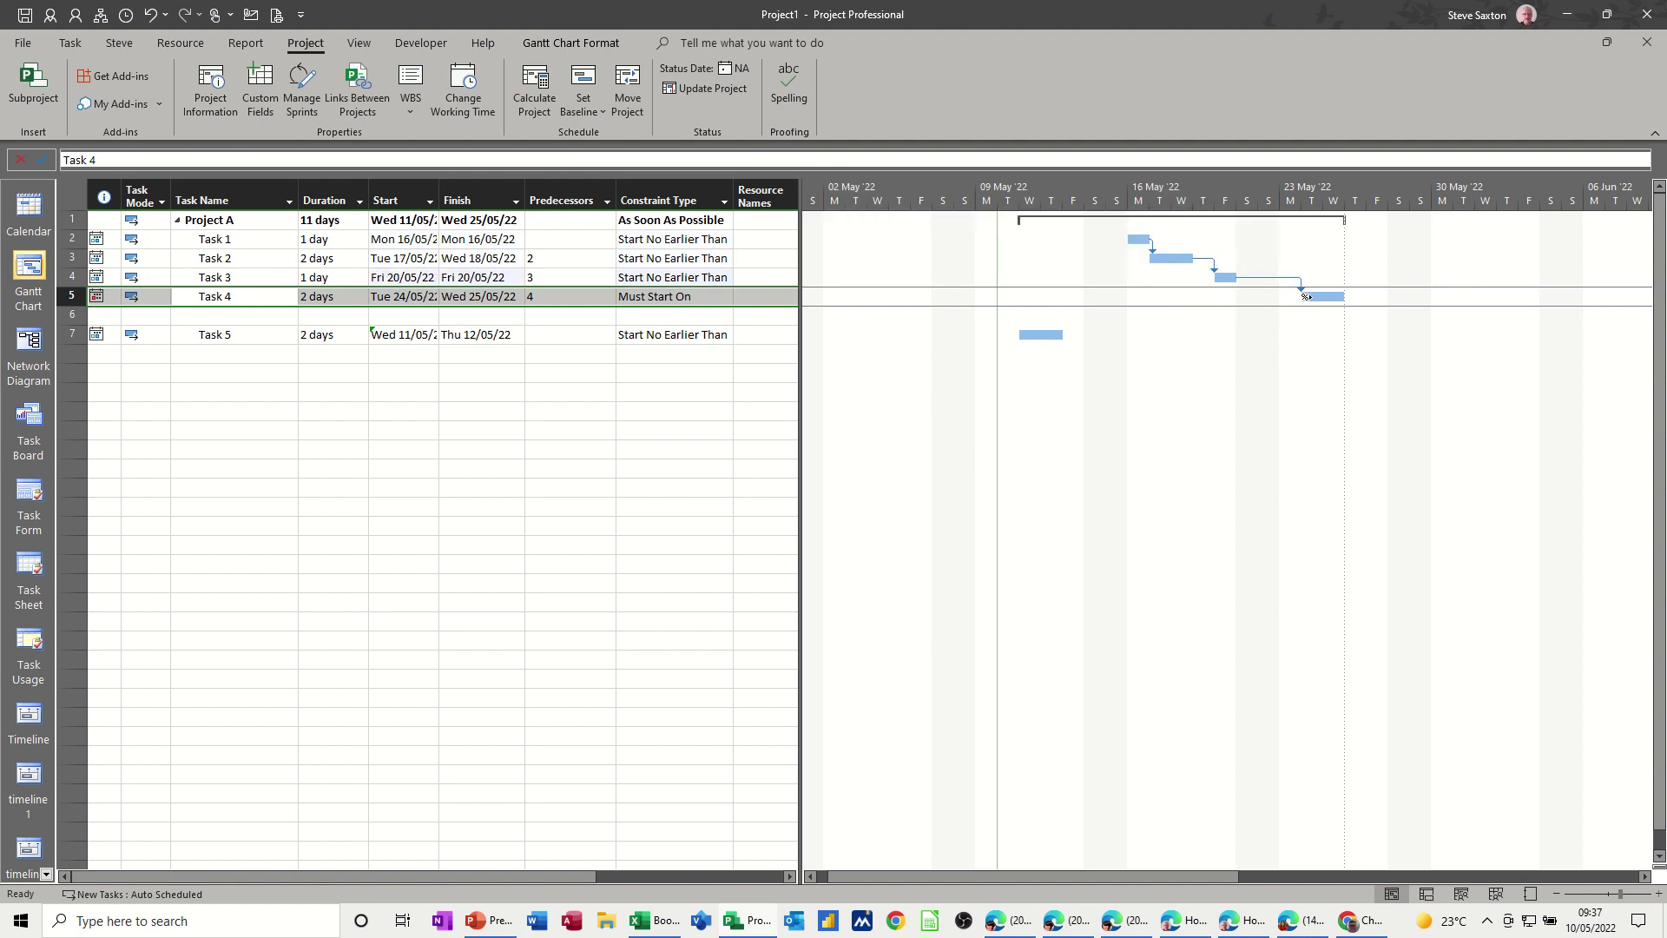
pyautogui.moveTo(1339, 297); pyautogui.dragTo(1434, 296)
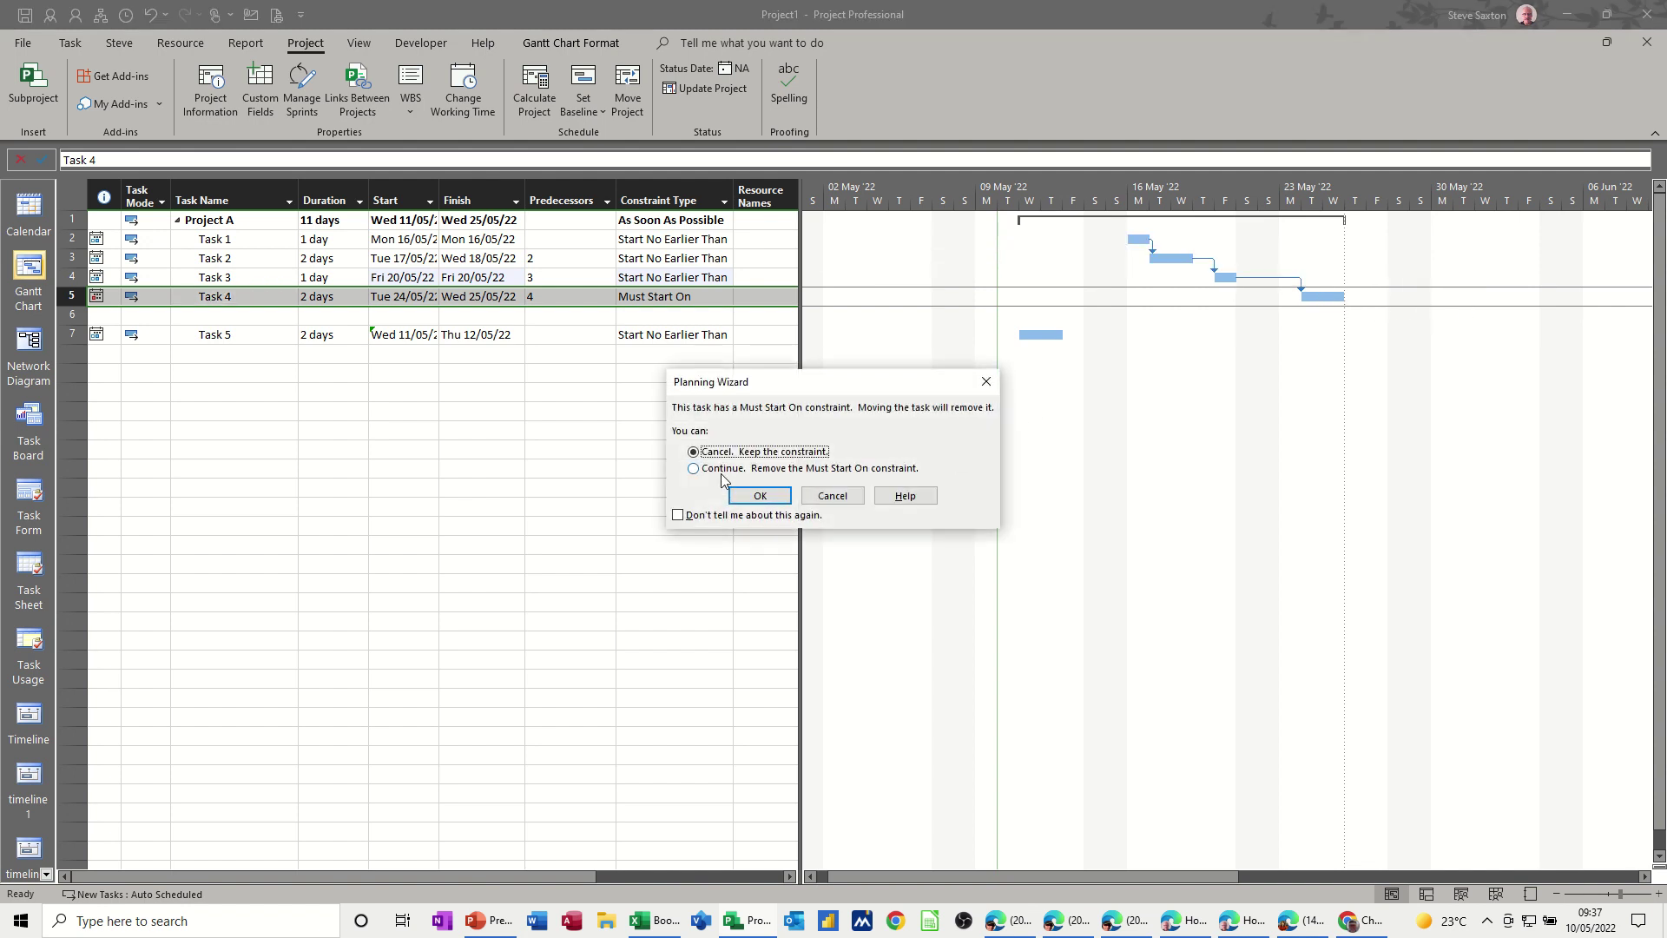
pyautogui.click(831, 500)
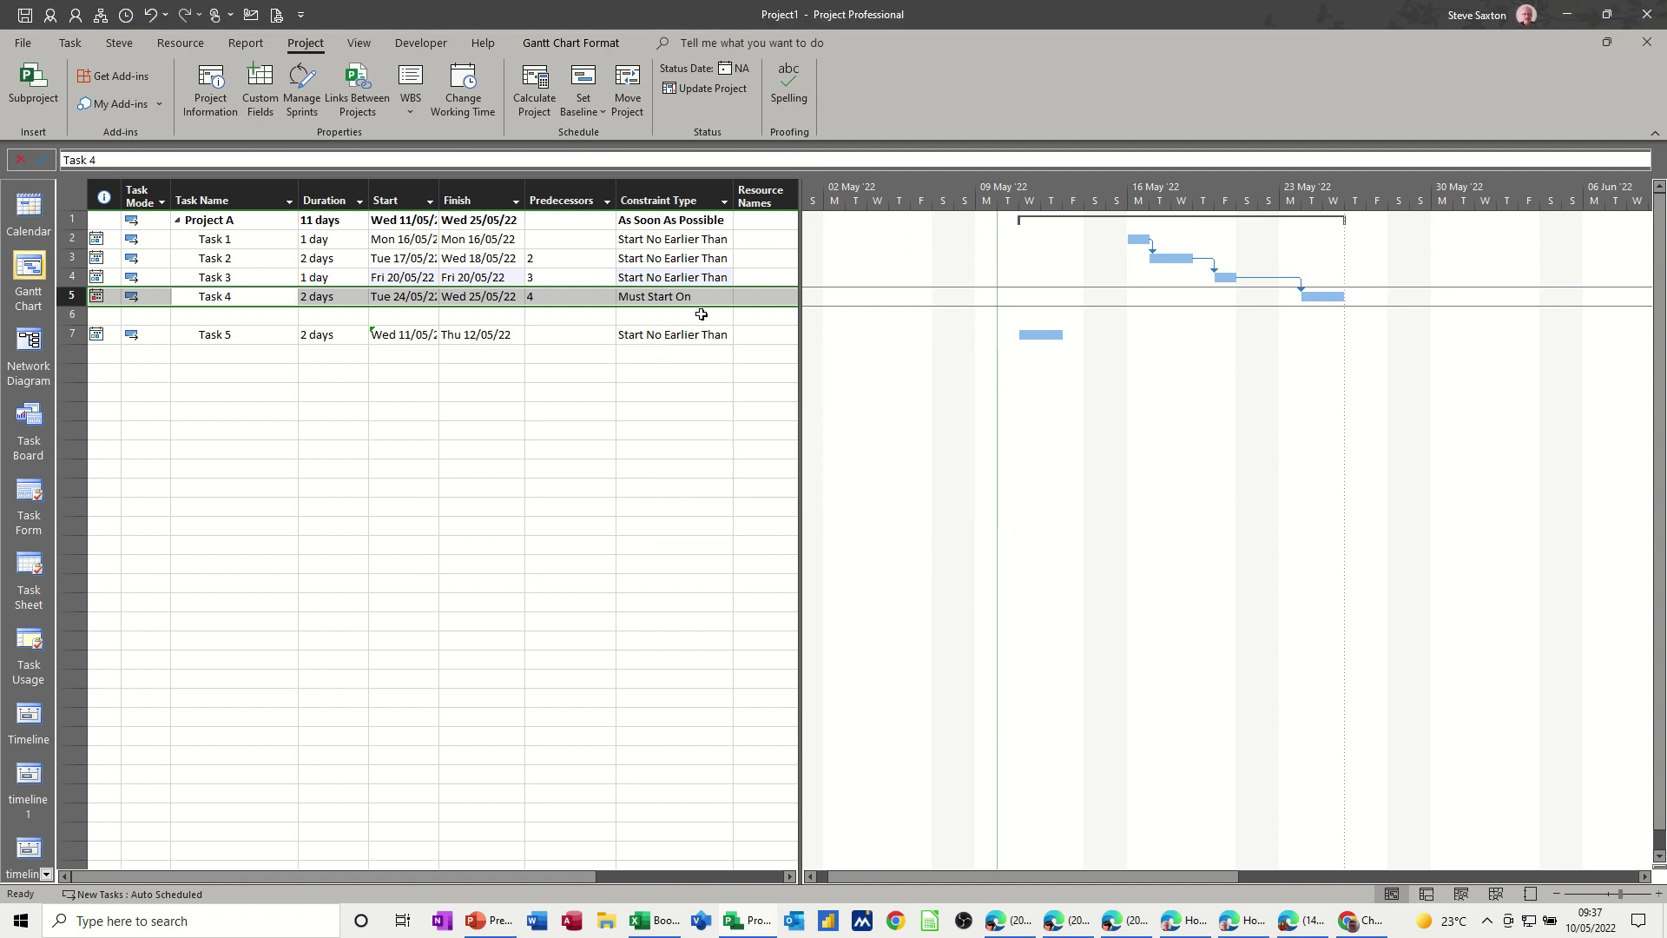
# Change Task 4's Must Start On date to 25/05/22.
pyautogui.doubleClick(221, 296)
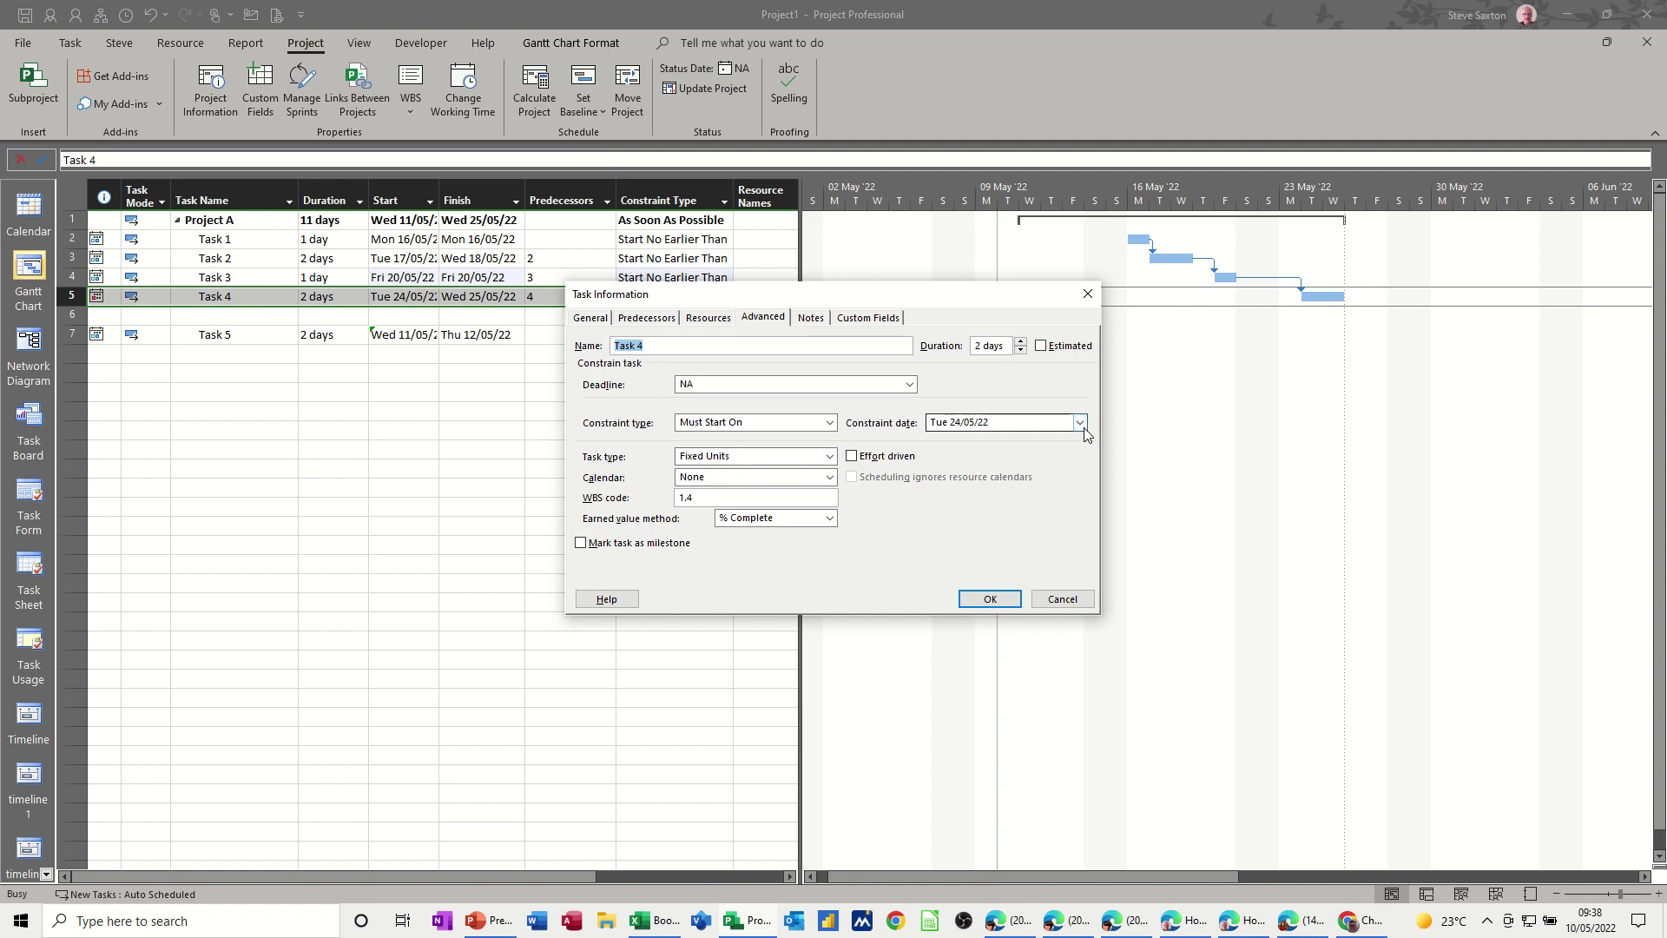
pyautogui.click(1082, 425)
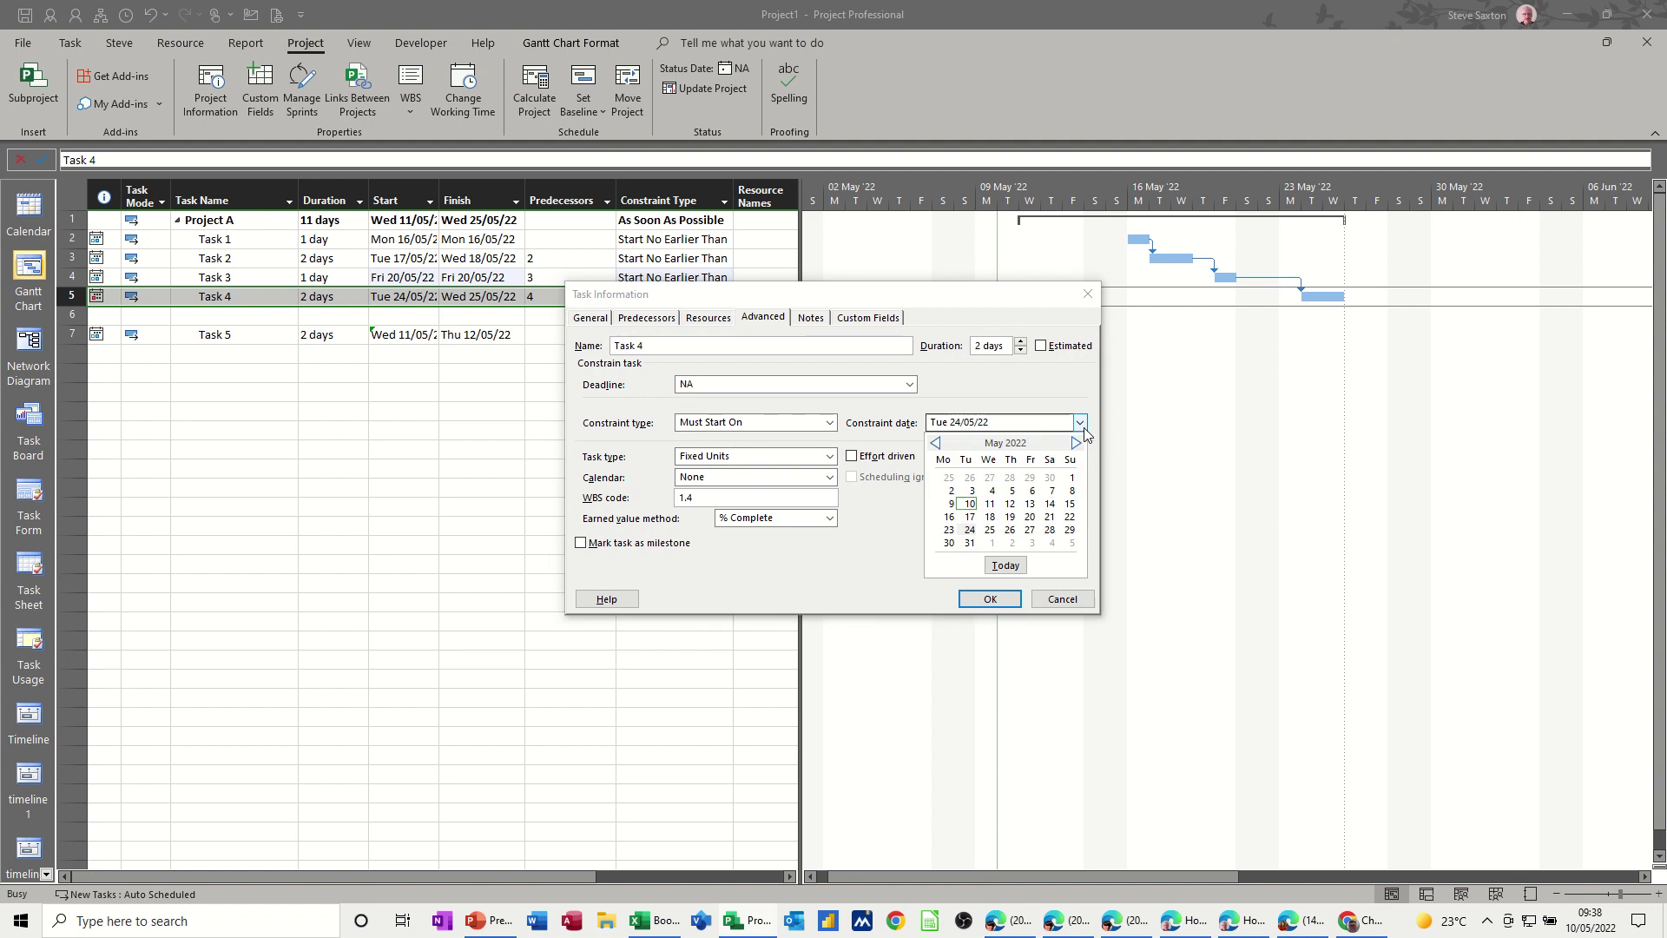
pyautogui.click(990, 530)
pyautogui.click(993, 598)
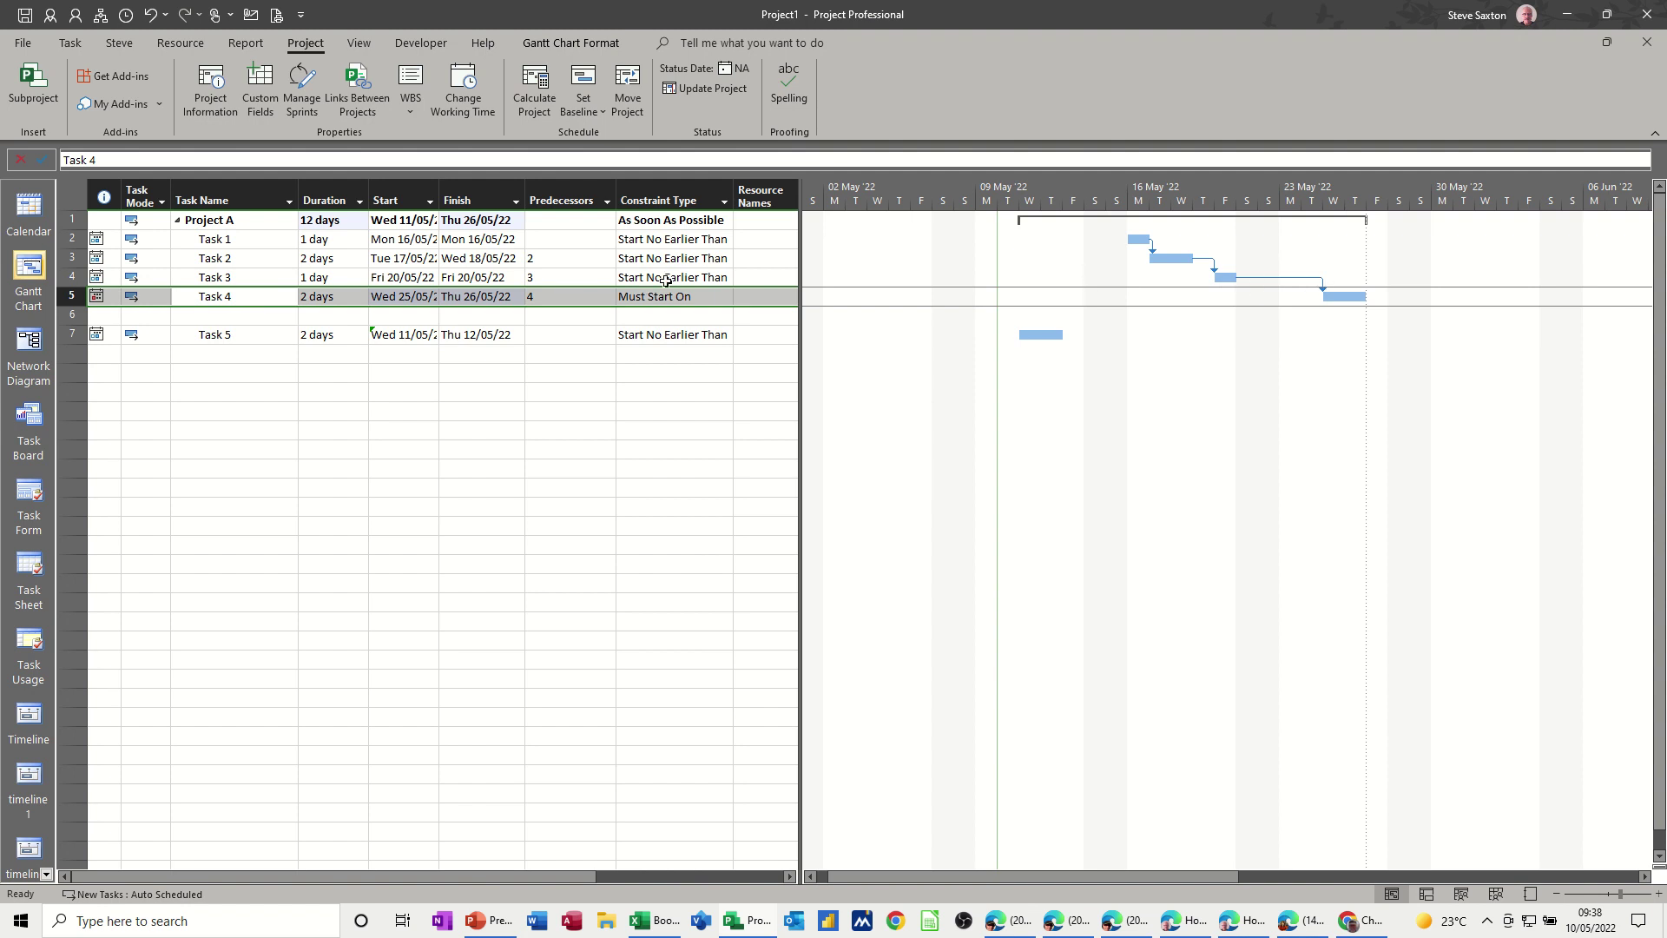
# Set the constraint type of Tasks 1, 2 and 3 to As Late As Possible.
pyautogui.click(676, 242)
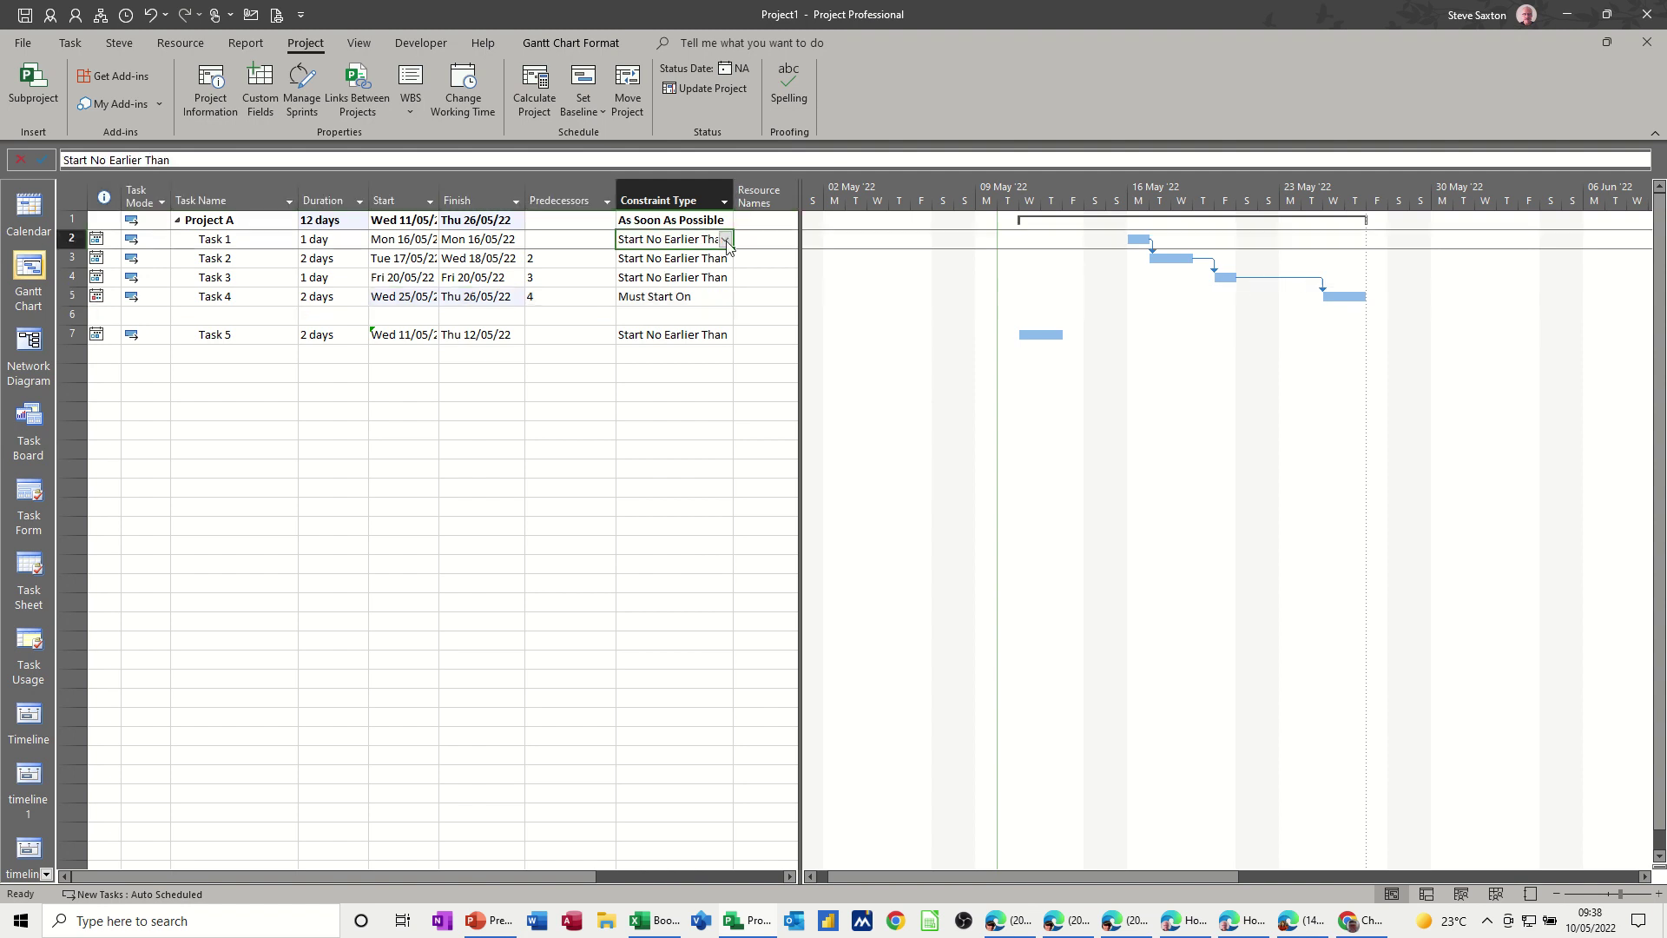
pyautogui.click(724, 240)
pyautogui.click(695, 268)
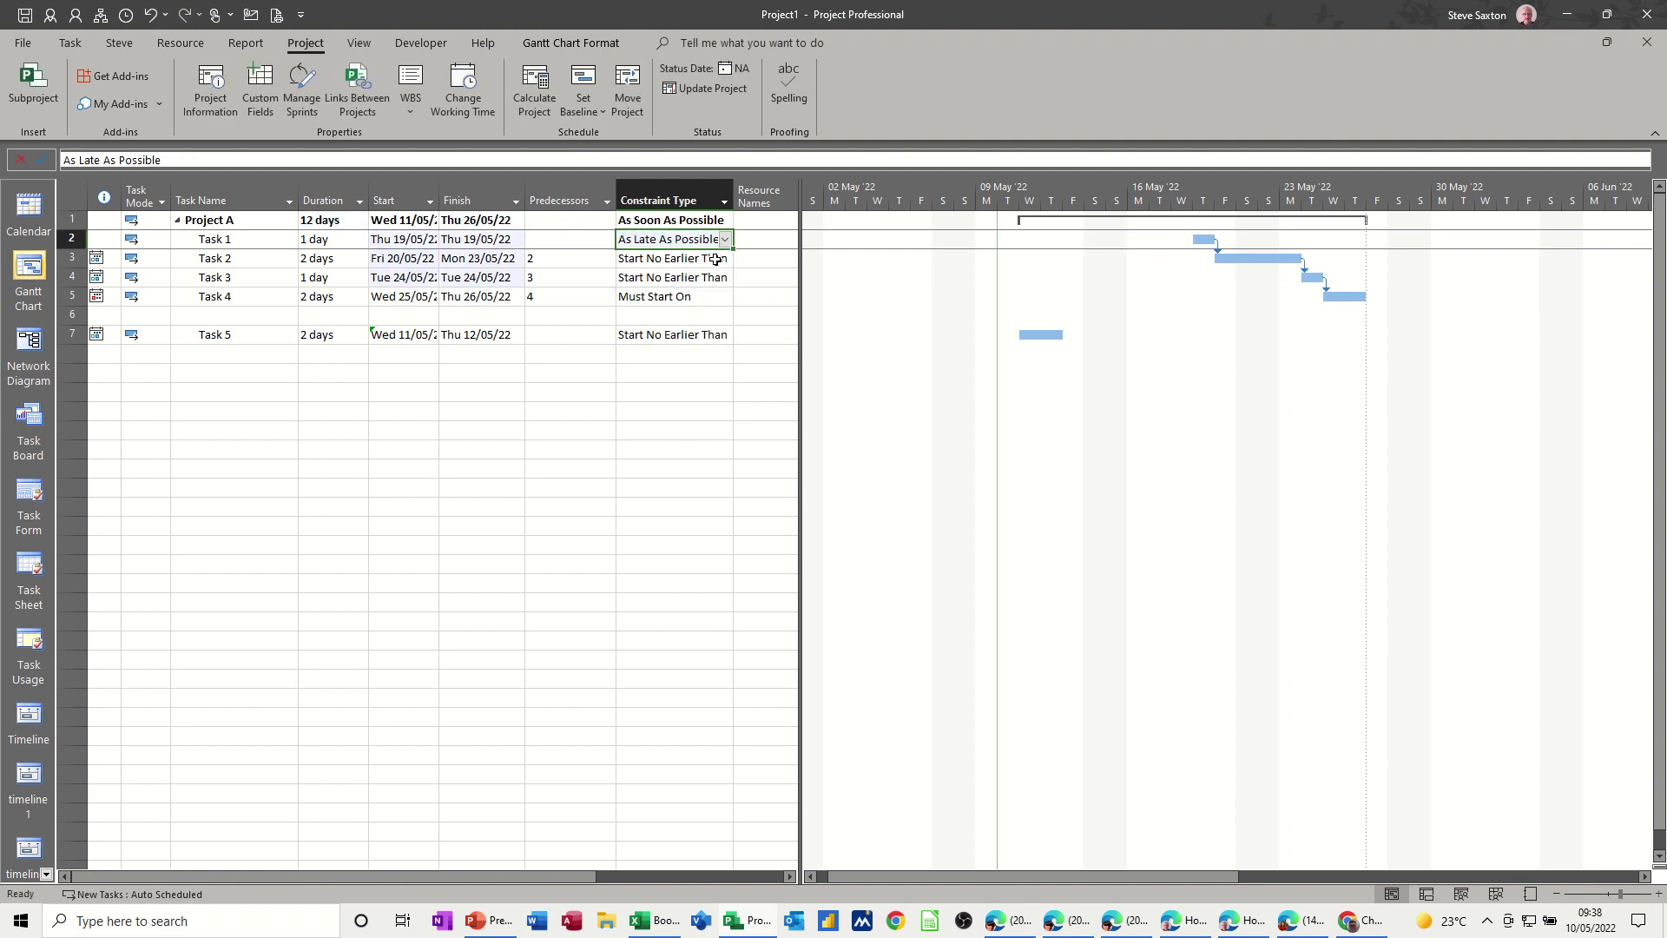
pyautogui.click(715, 259)
pyautogui.click(724, 260)
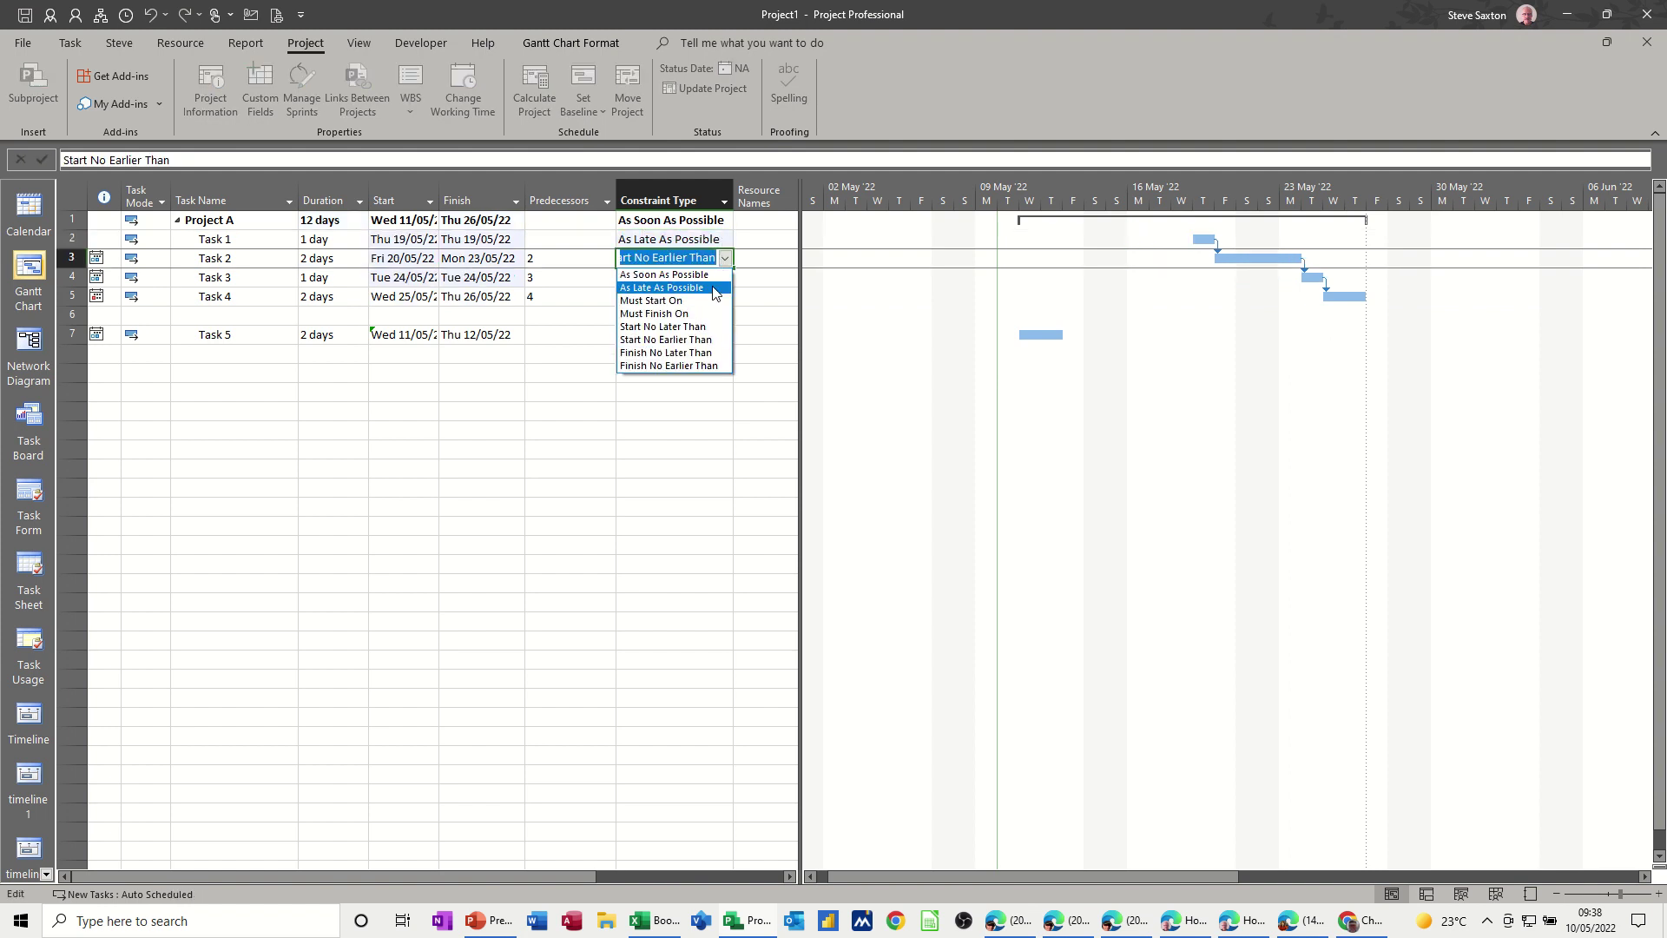
pyautogui.click(715, 284)
pyautogui.click(715, 282)
pyautogui.click(724, 277)
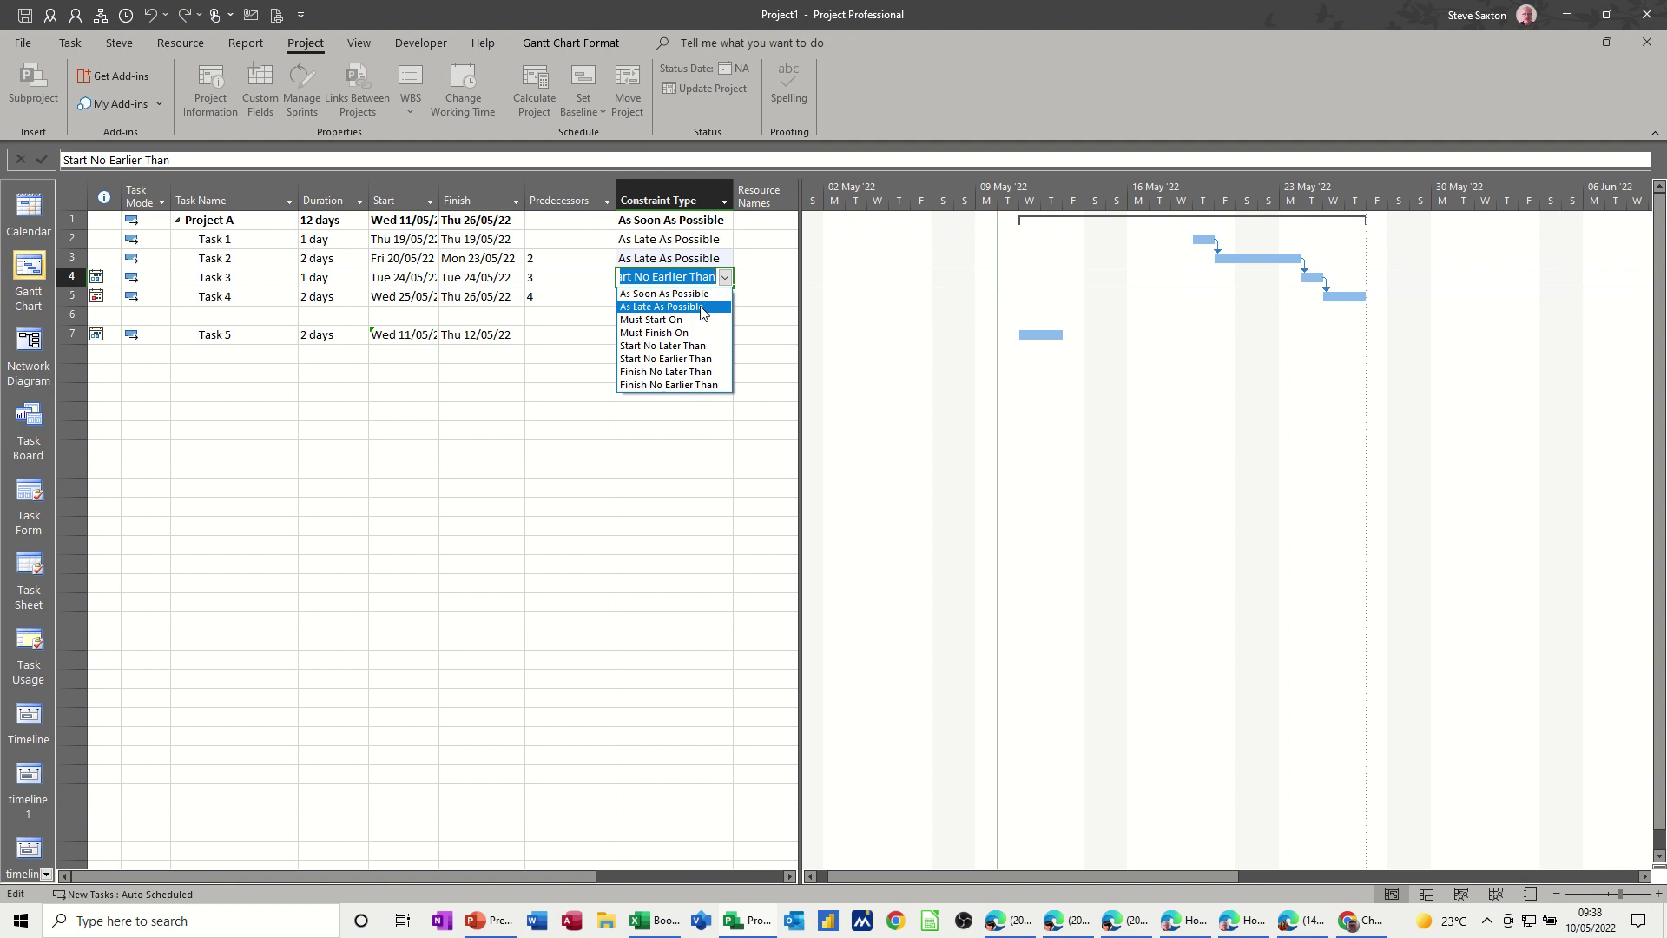
pyautogui.click(705, 306)
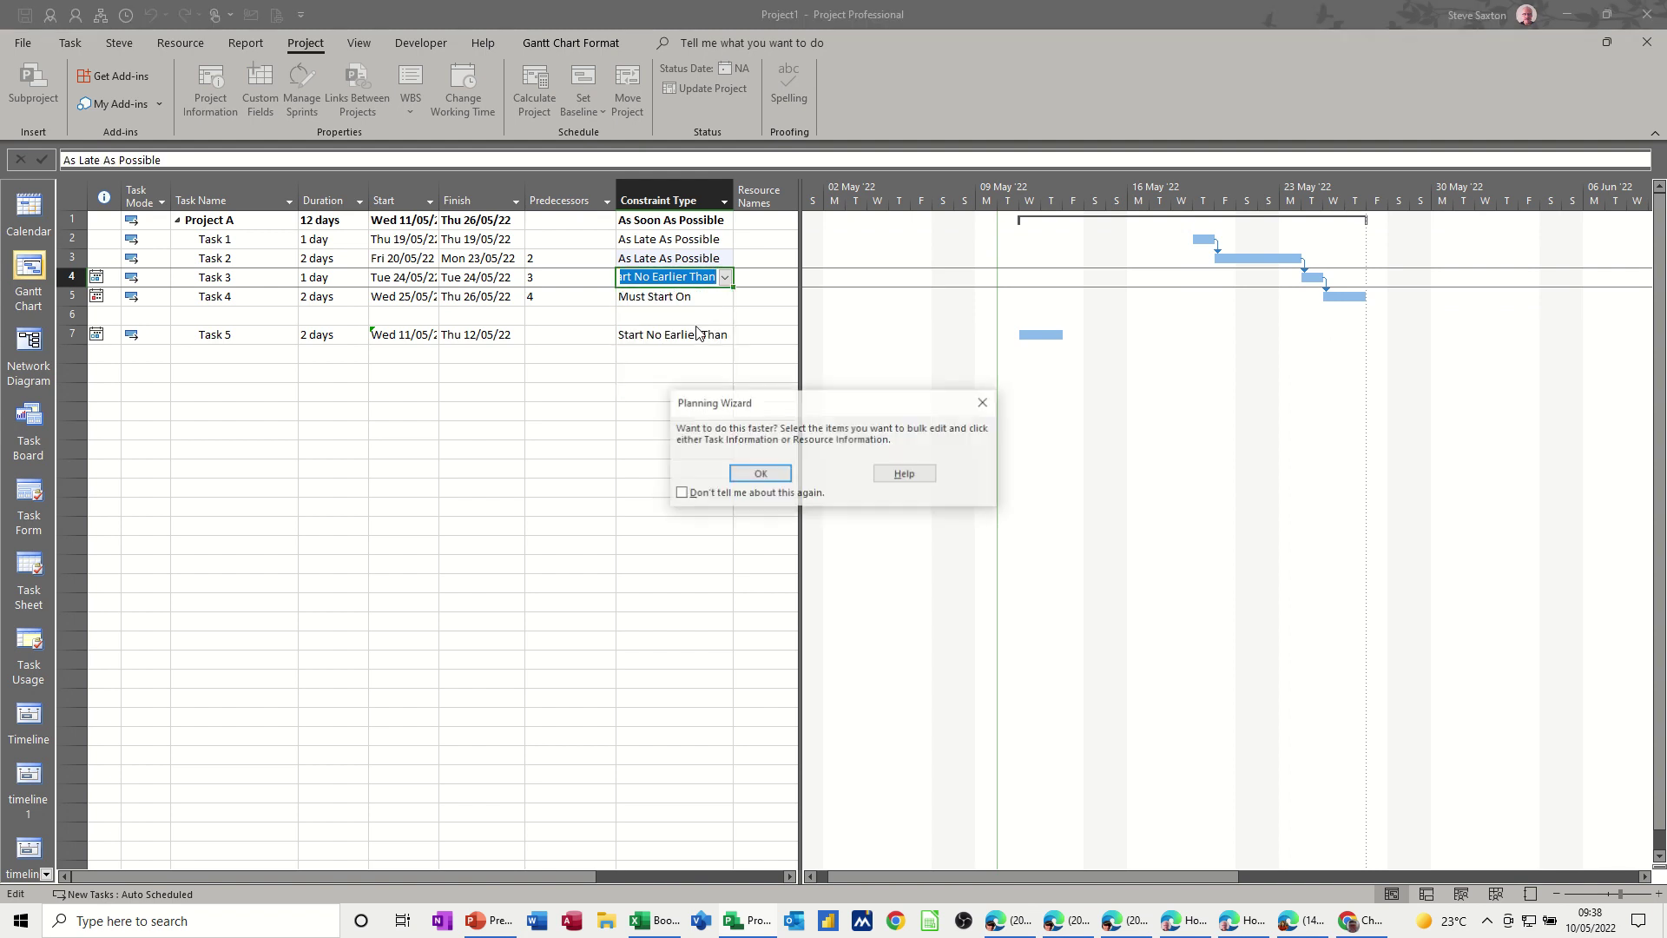
pyautogui.click(742, 476)
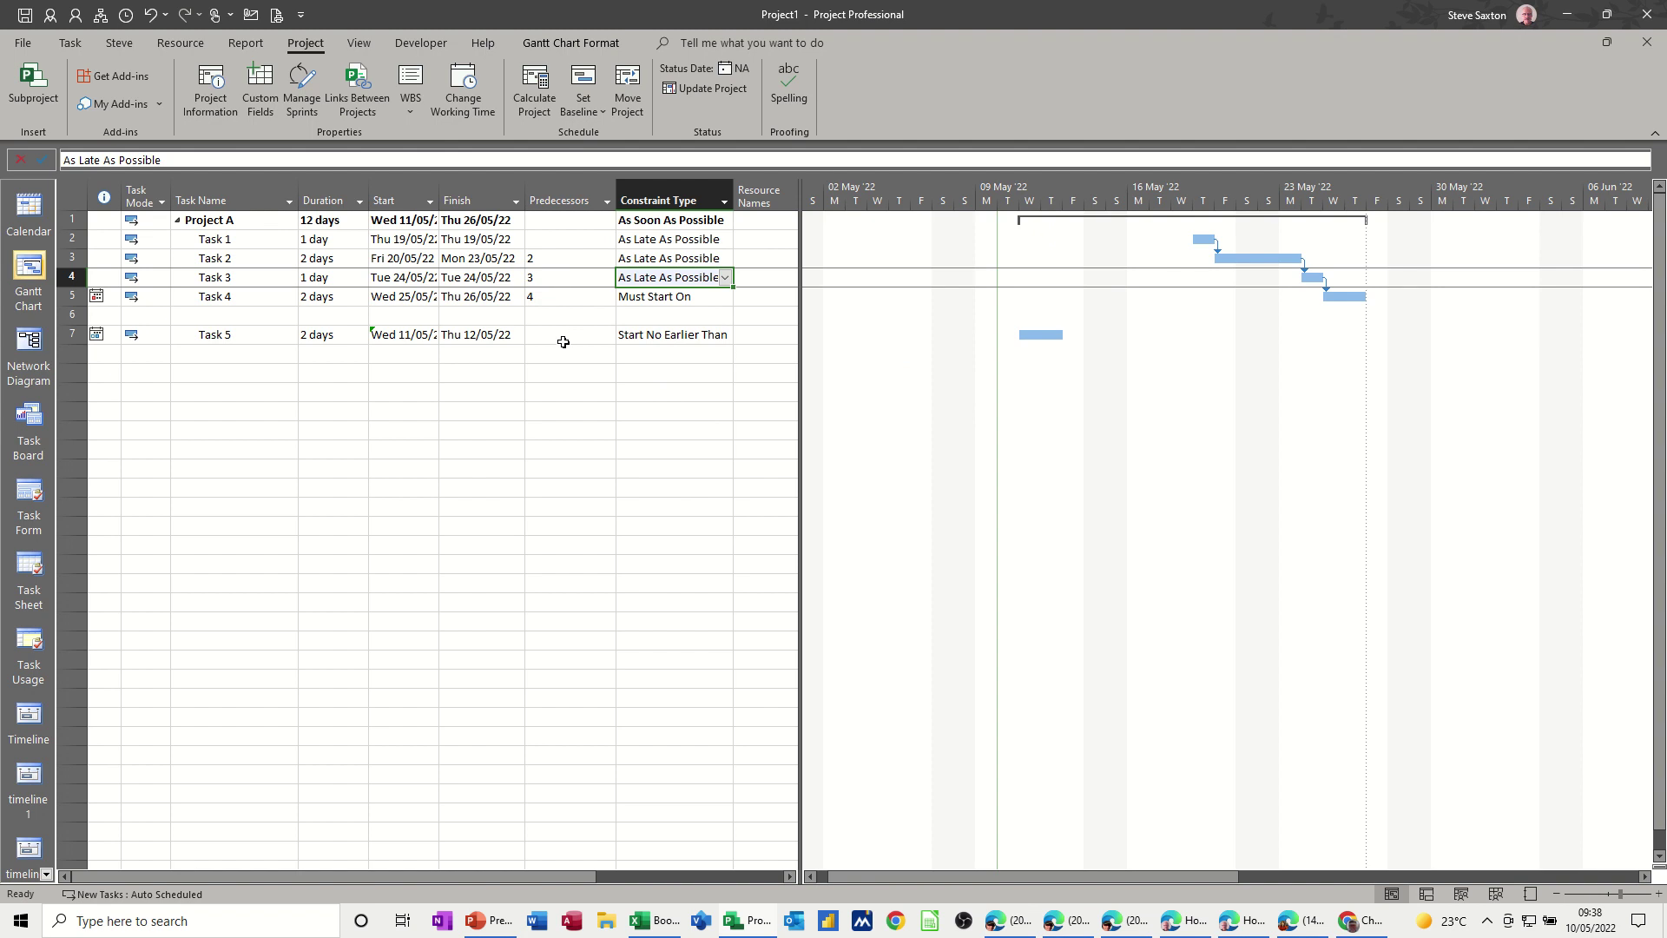
# Reset Task 1 to As Soon As Possible and fill that constraint down to Tasks 2–4.
pyautogui.click(695, 240)
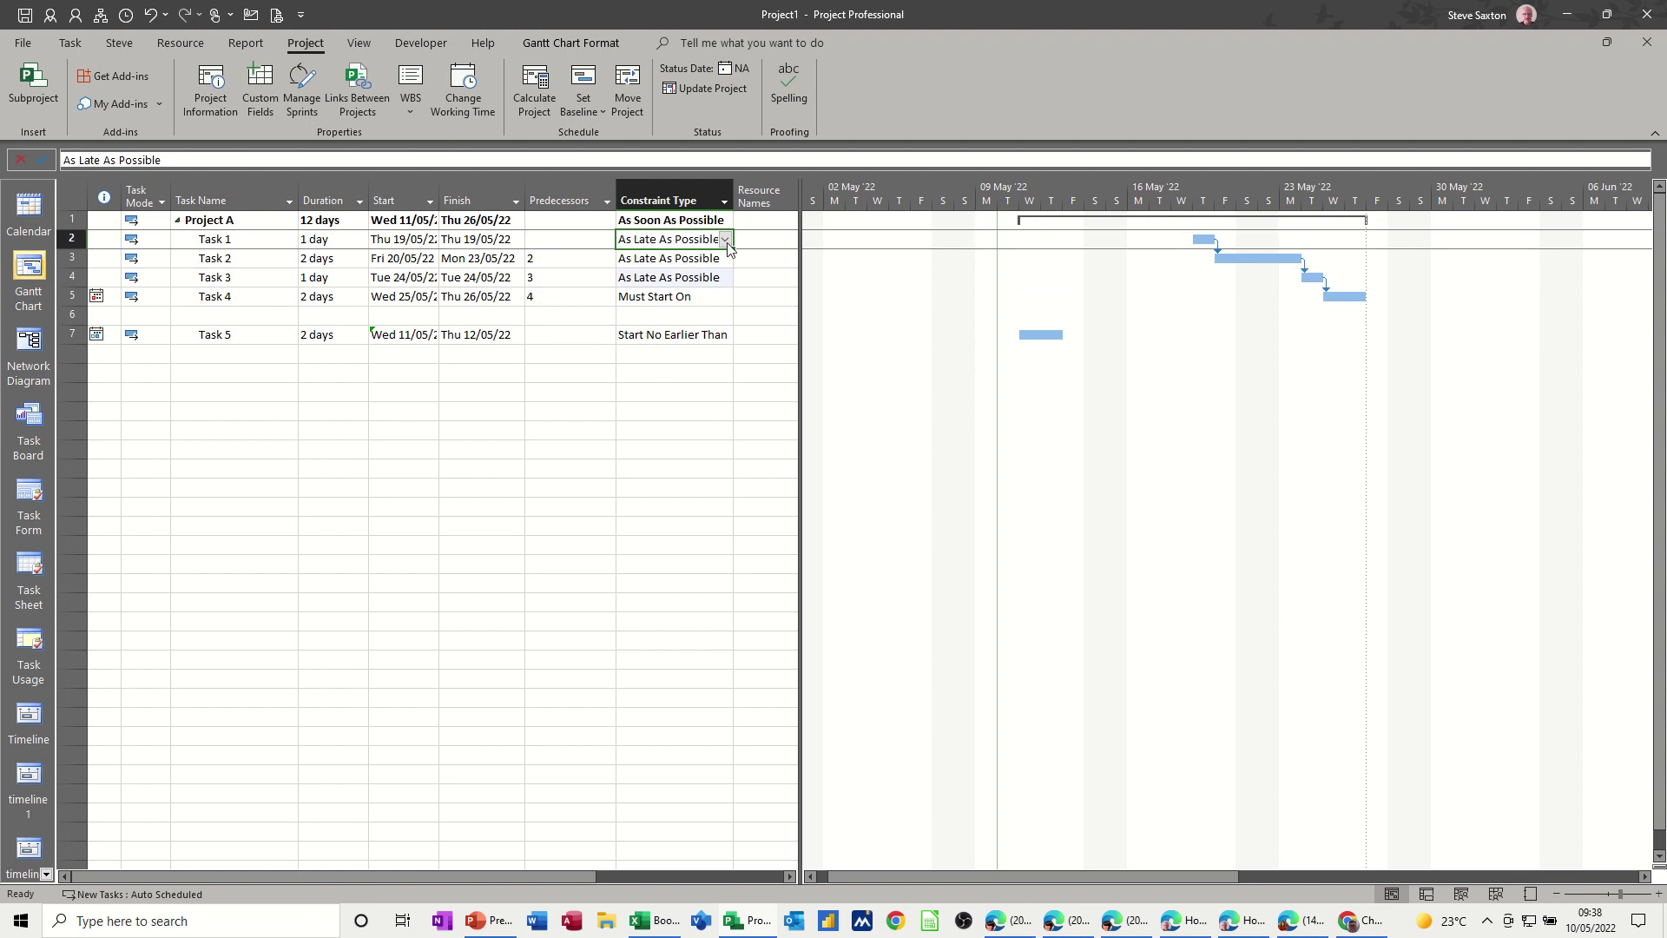
pyautogui.click(726, 241)
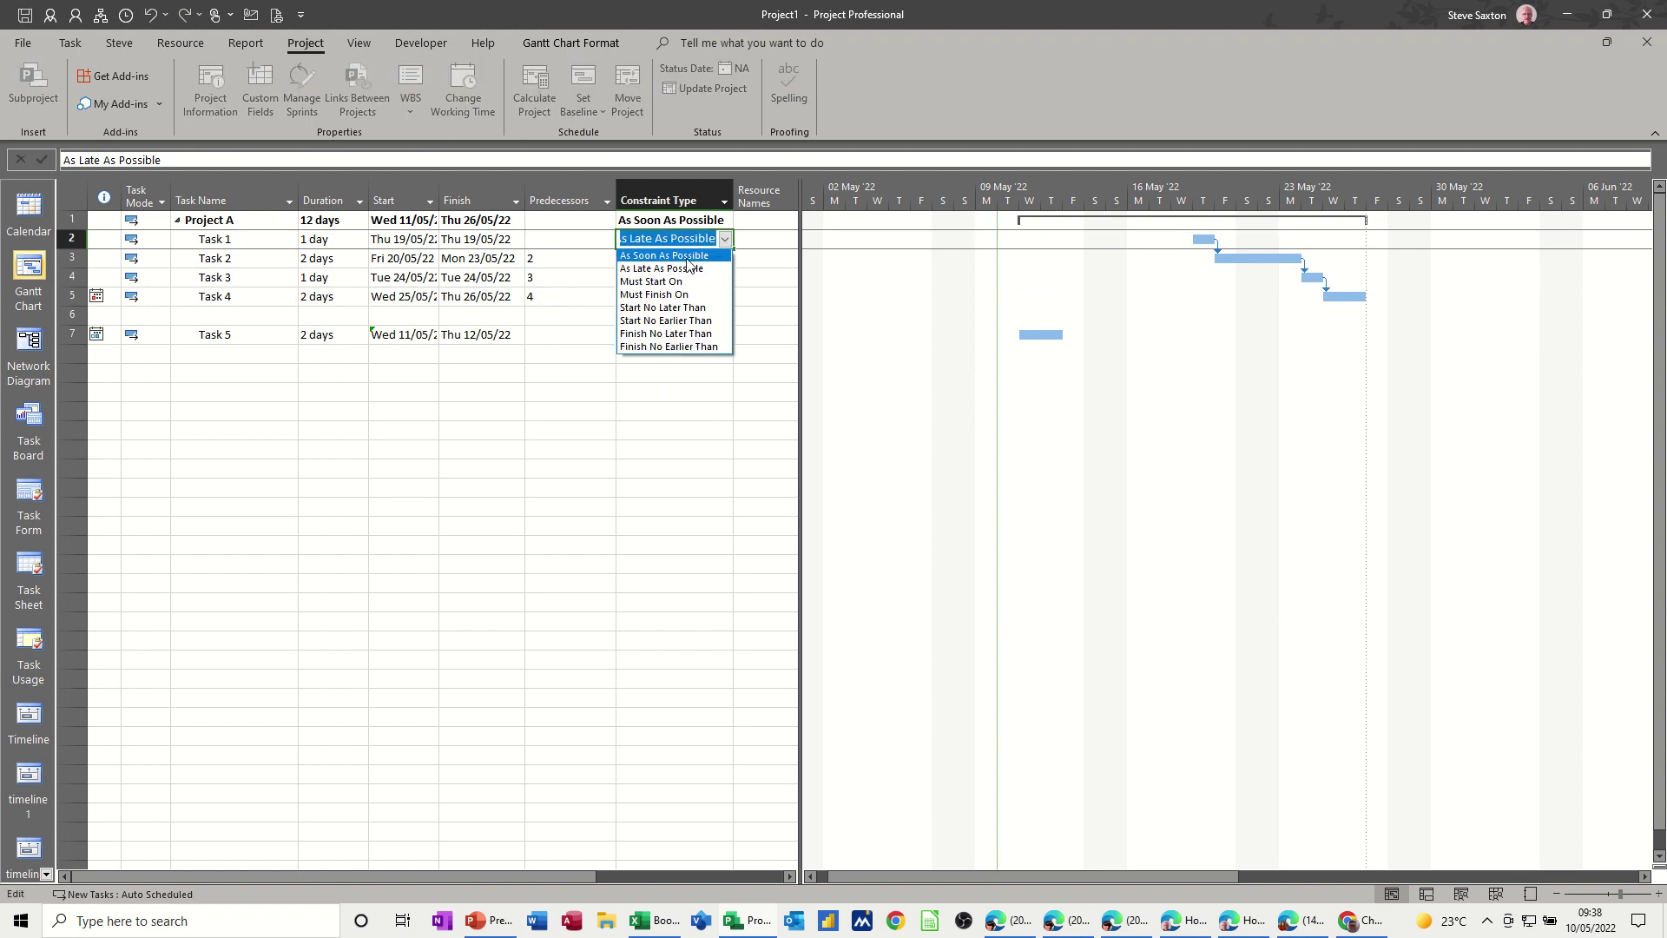
pyautogui.click(686, 256)
pyautogui.moveTo(729, 253); pyautogui.dragTo(727, 340)
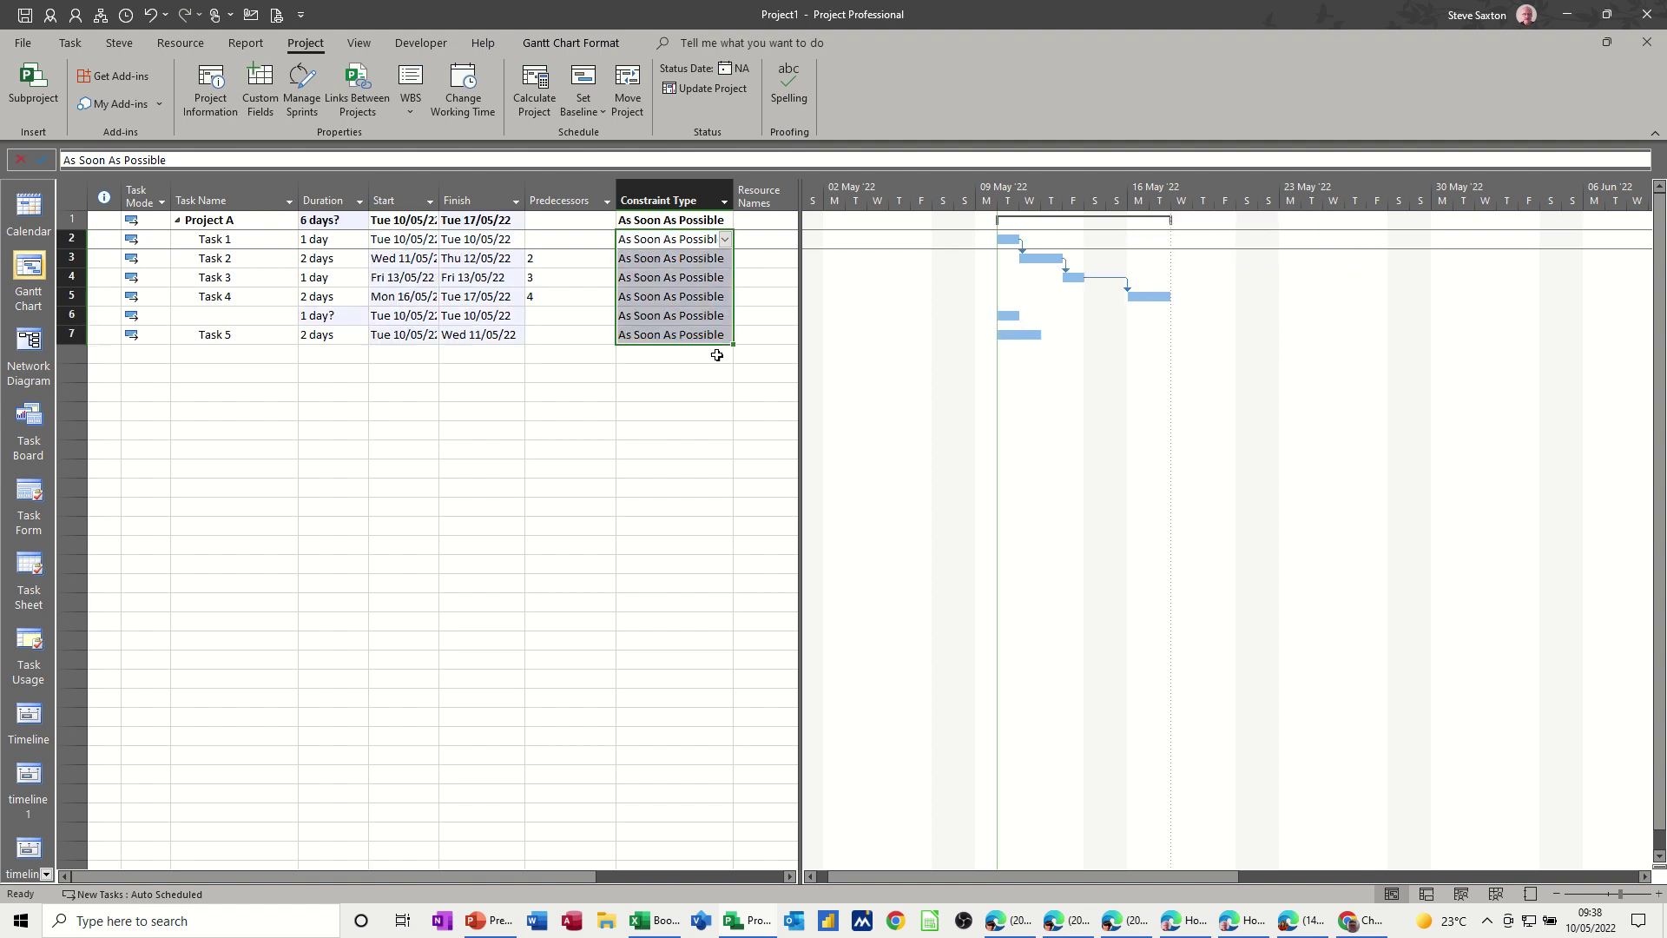
# Delete the unnamed blank task row and Task 5.
pyautogui.click(72, 315)
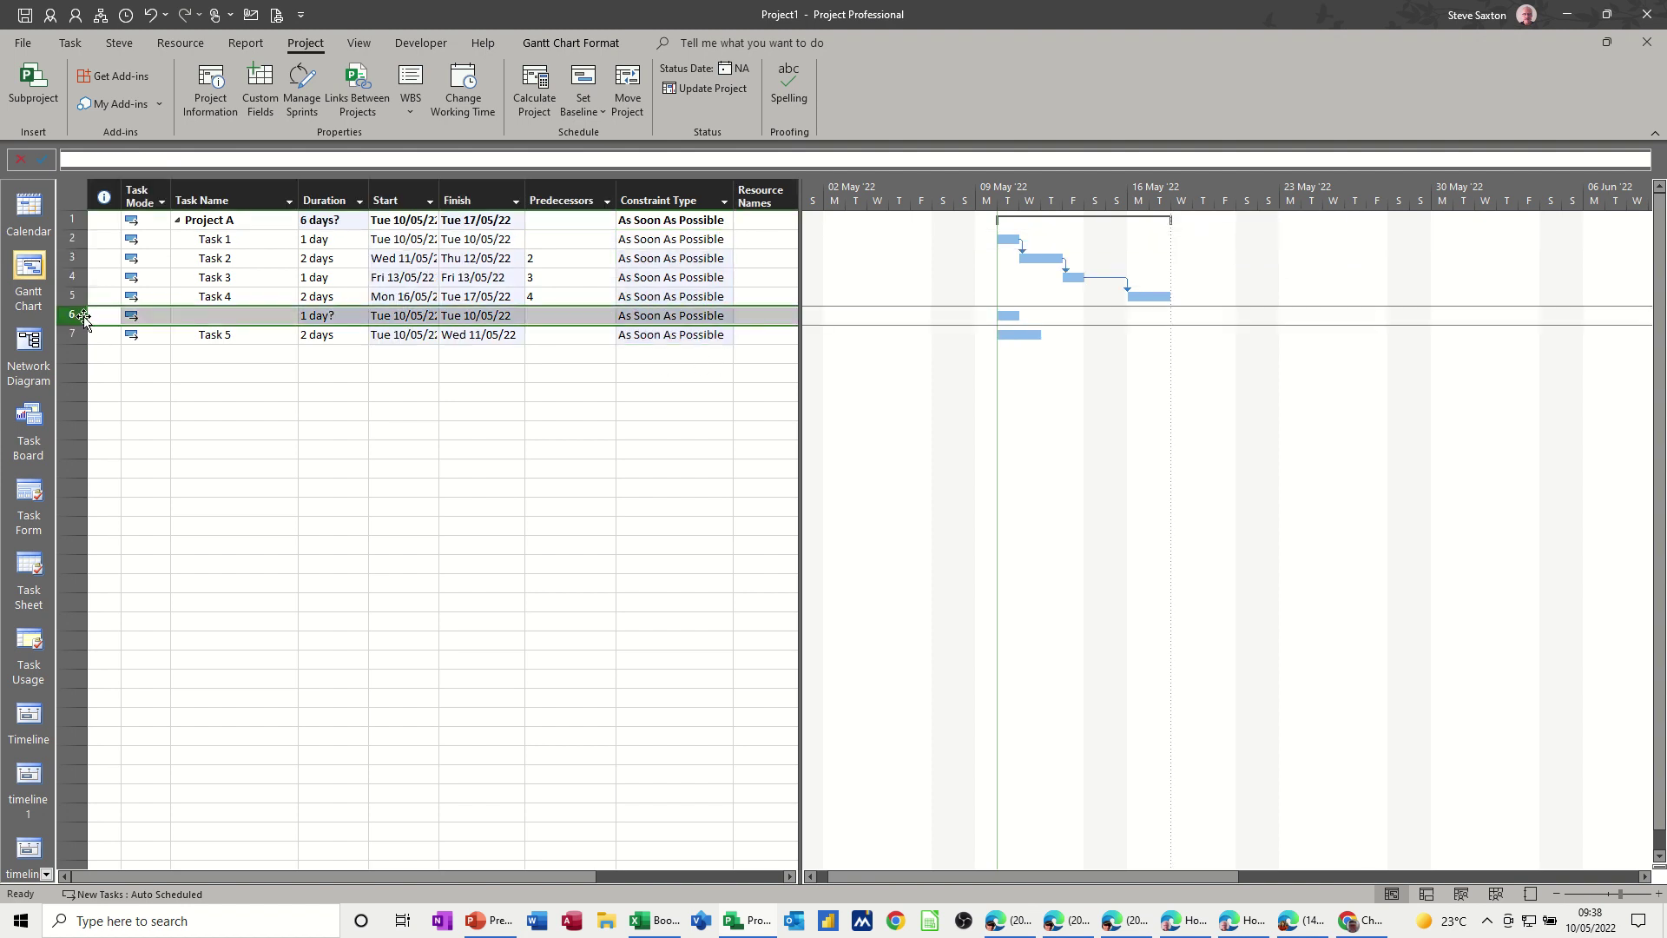
pyautogui.moveTo(73, 316); pyautogui.dragTo(74, 326)
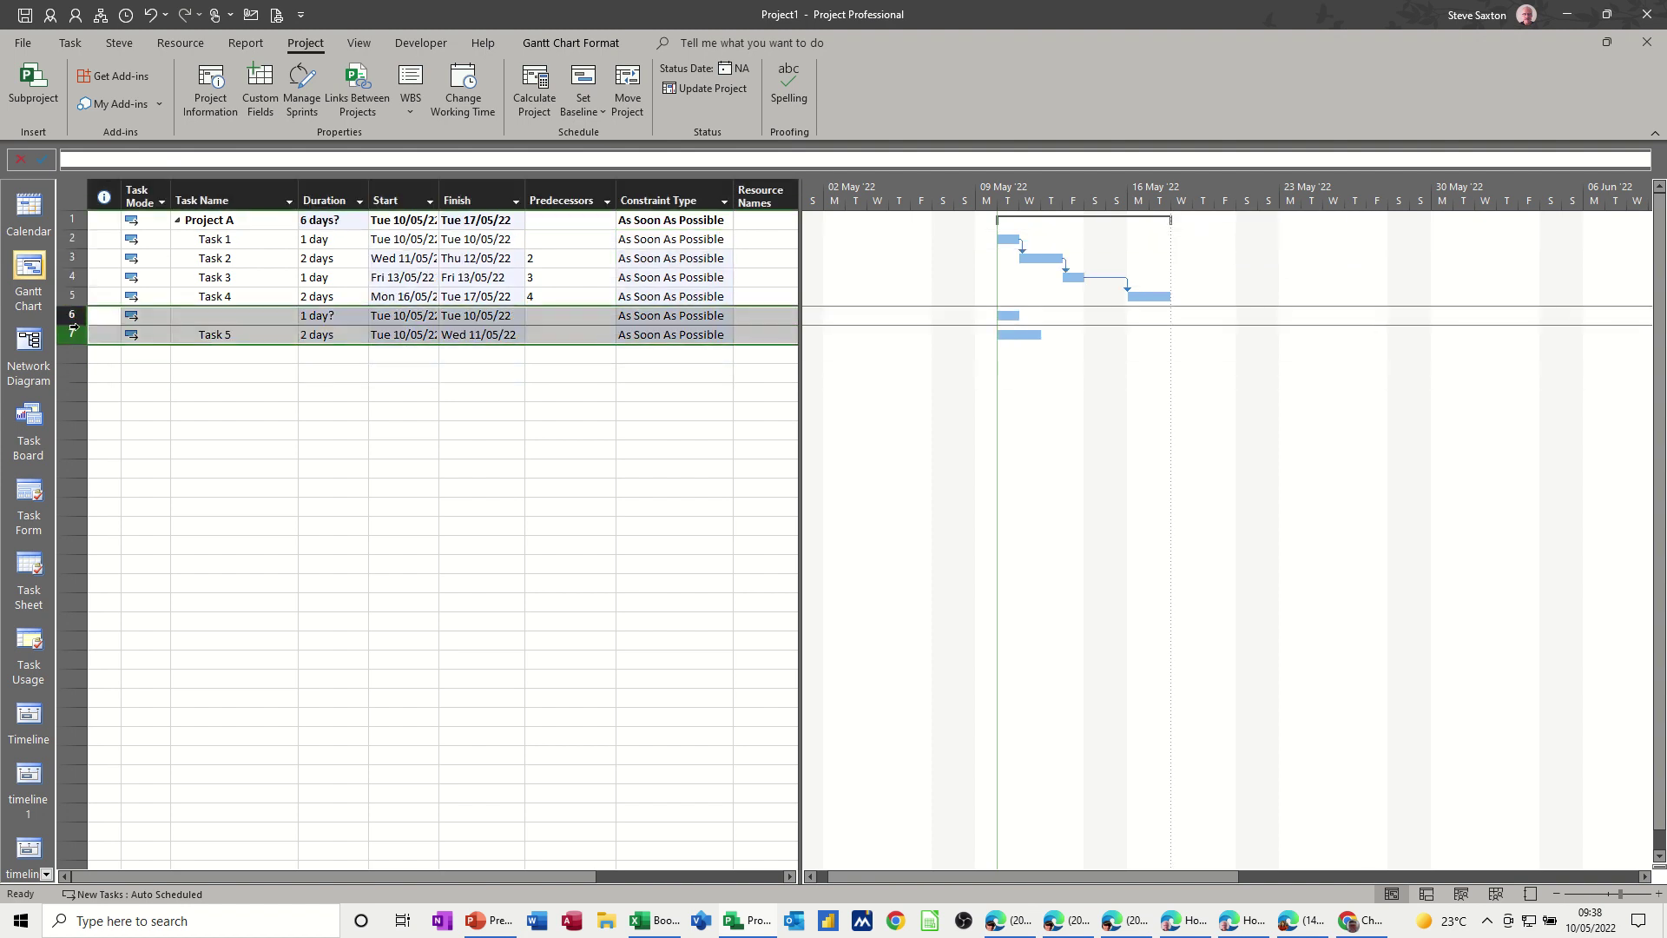
pyautogui.press('Delete')
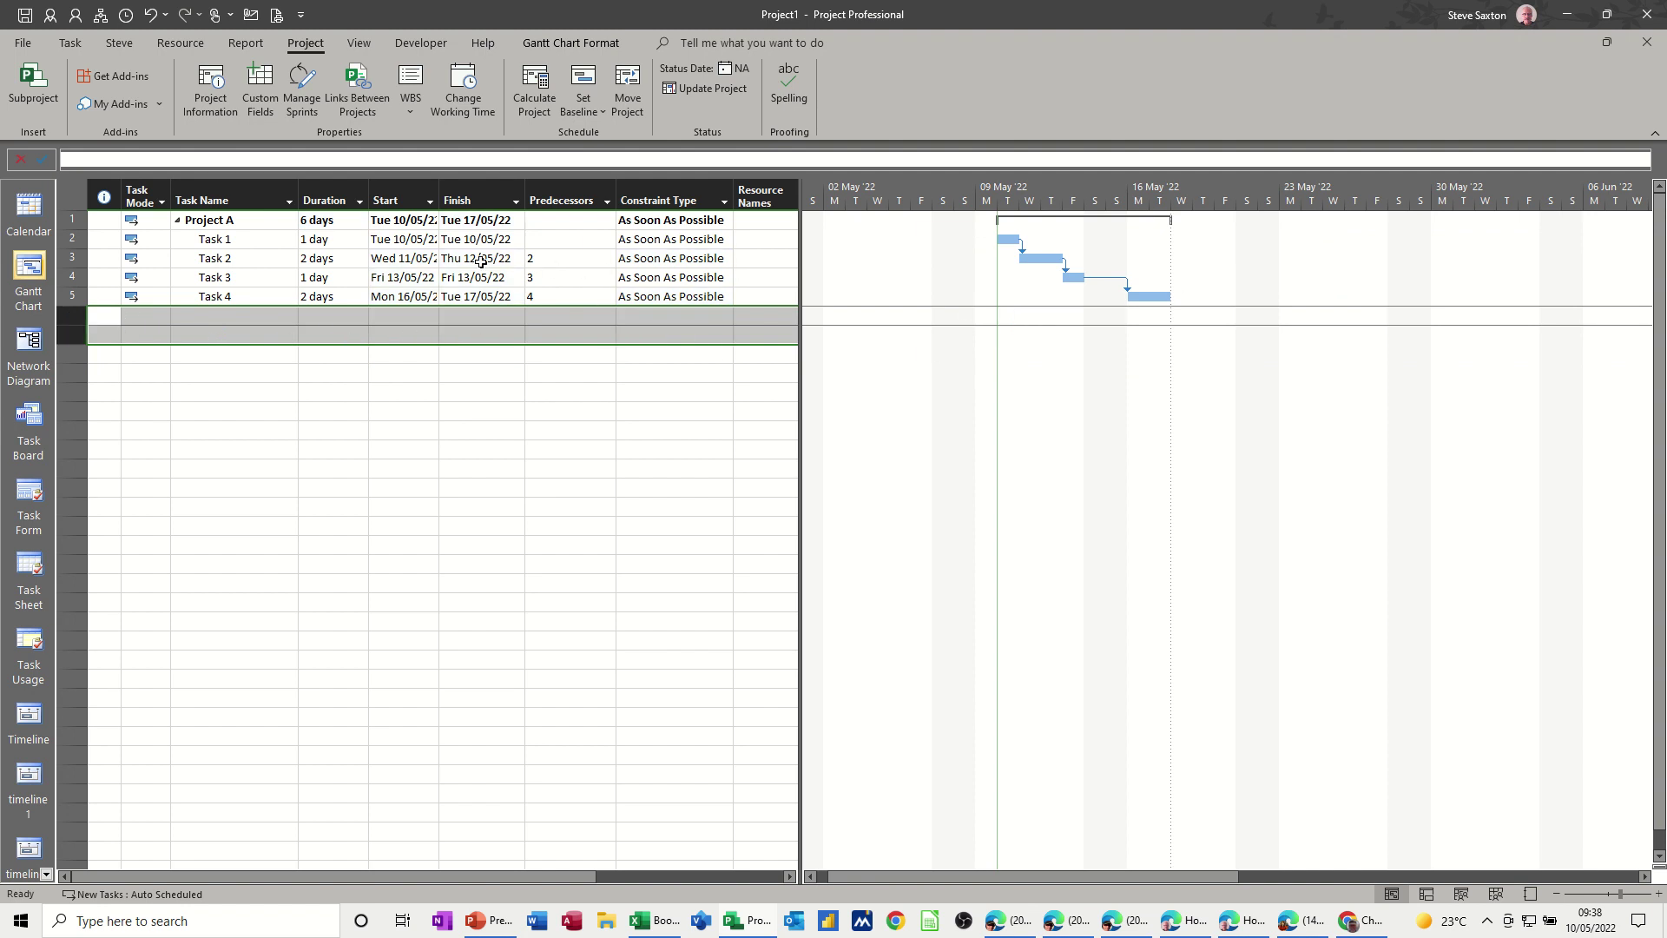
pyautogui.click(402, 260)
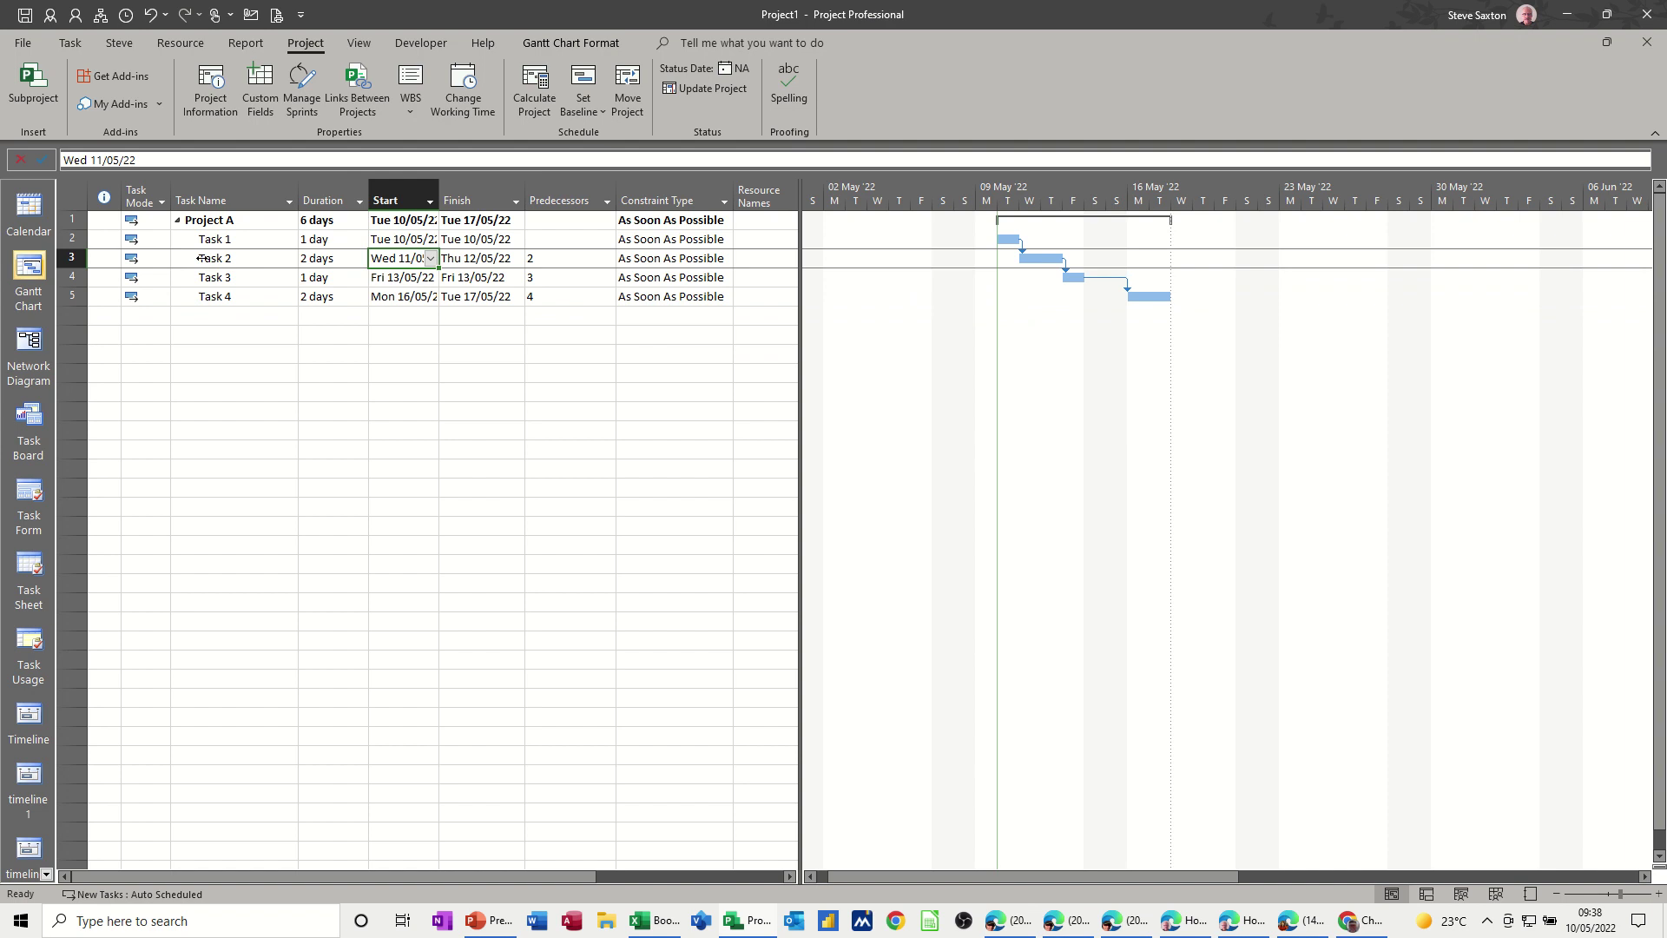
# Give Task 2 a deadline of Wed 25/05/2022, leaving its As Soon As Possible constraint.
pyautogui.doubleClick(201, 258)
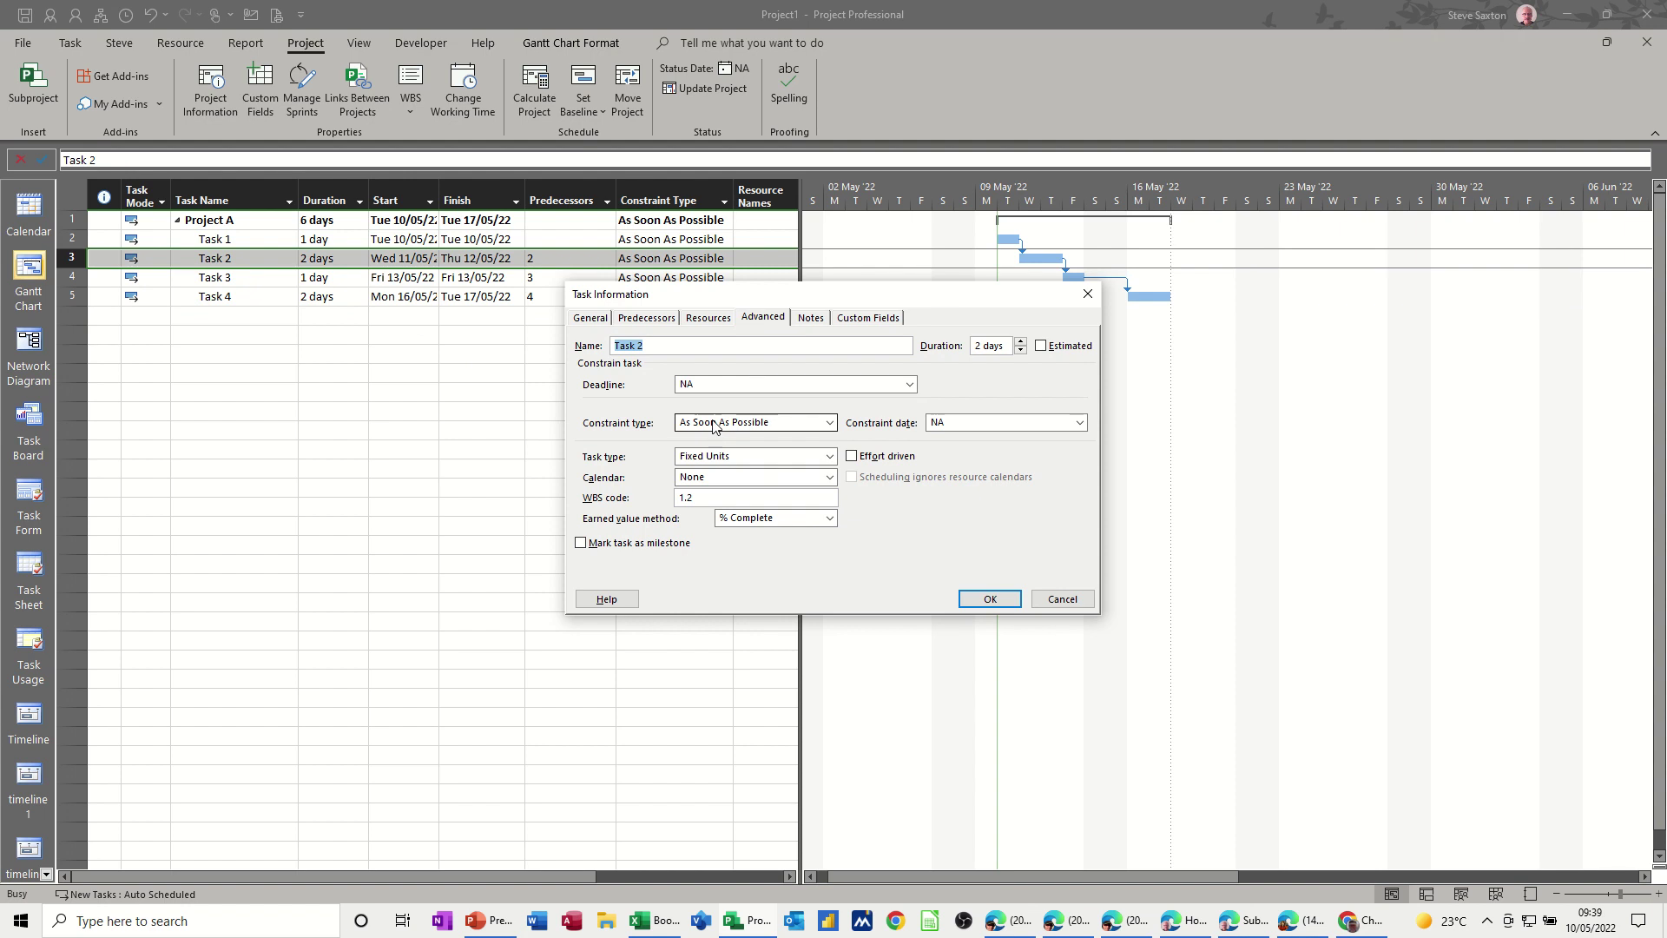
pyautogui.moveTo(869, 294); pyautogui.dragTo(840, 460)
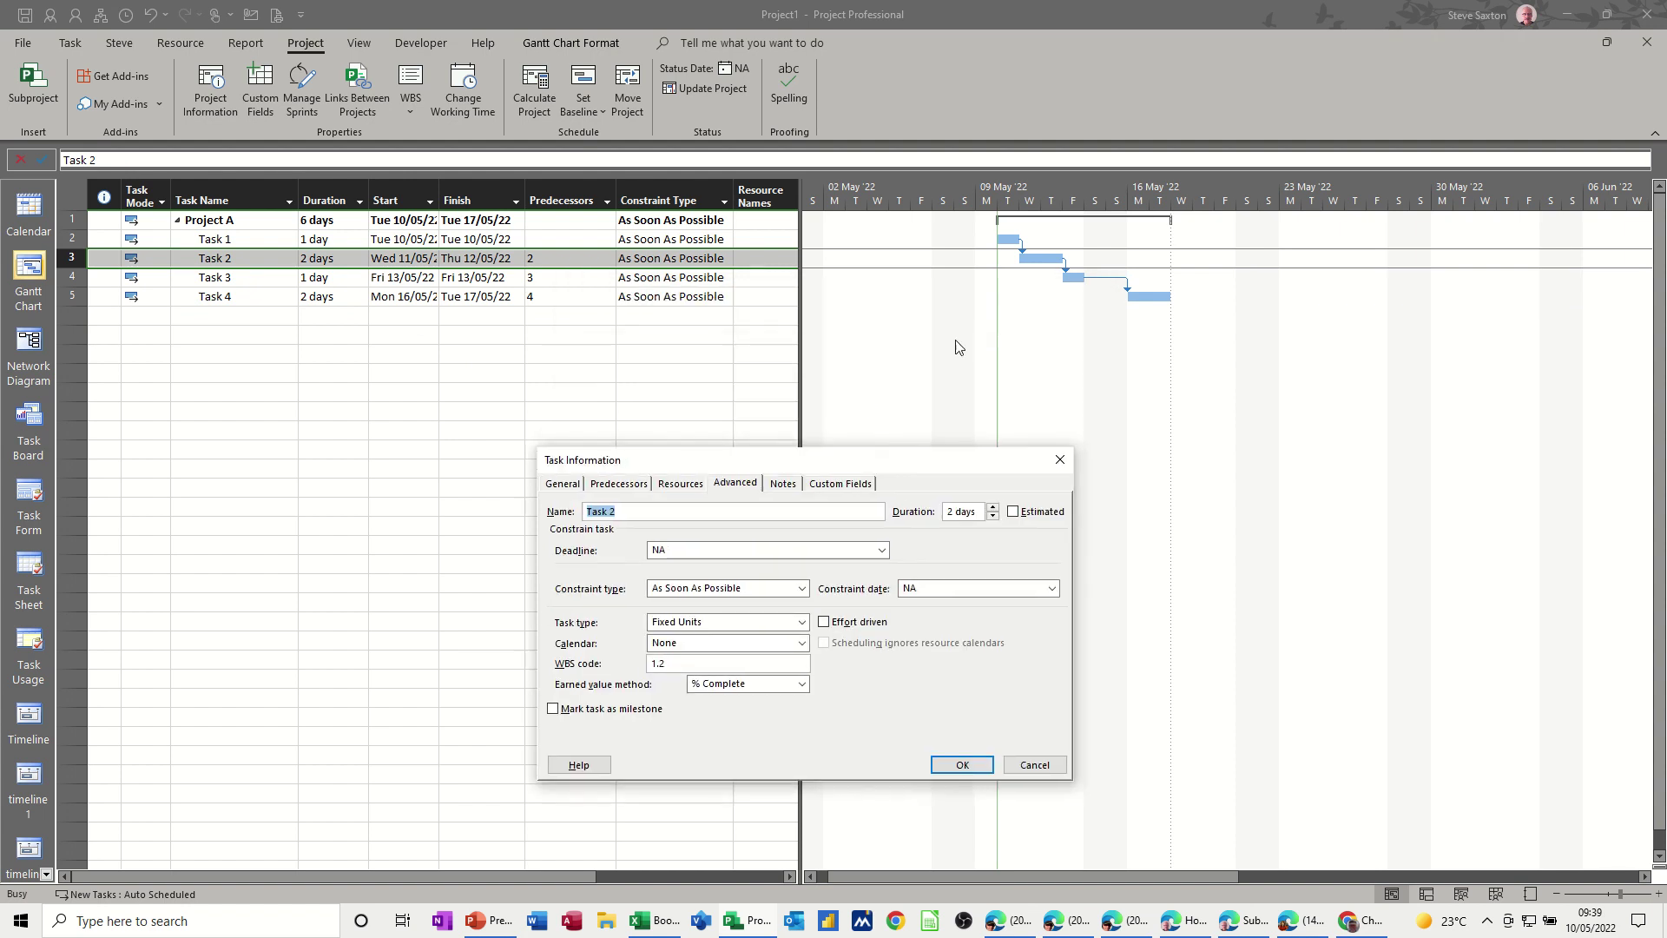
pyautogui.click(802, 589)
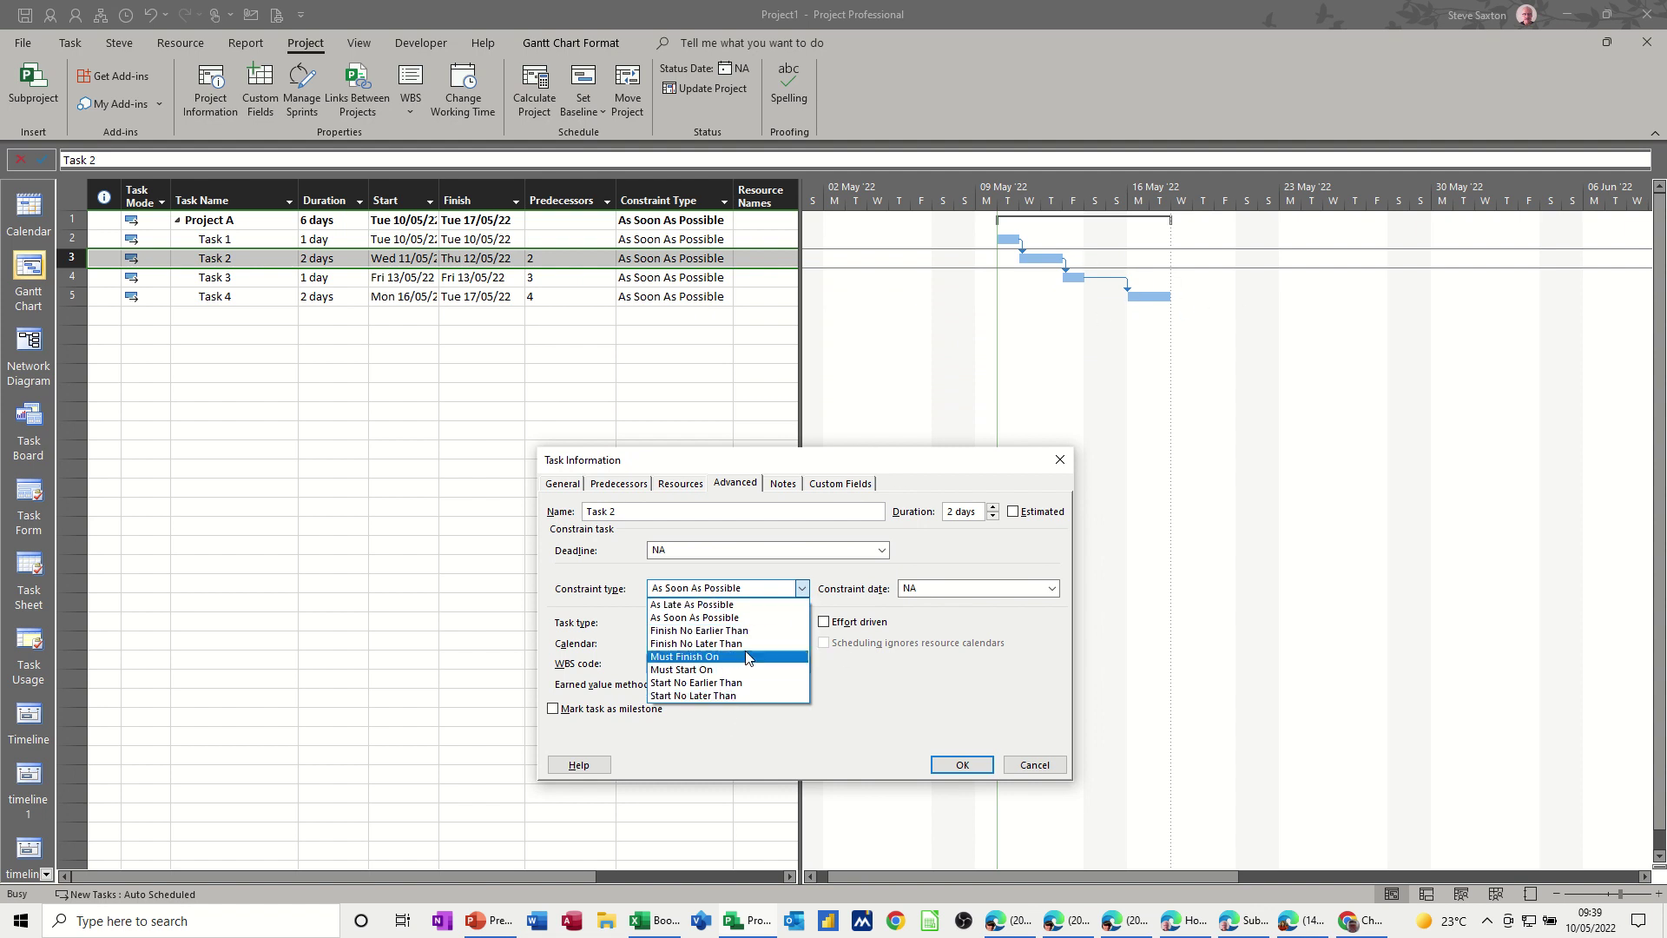
pyautogui.click(686, 556)
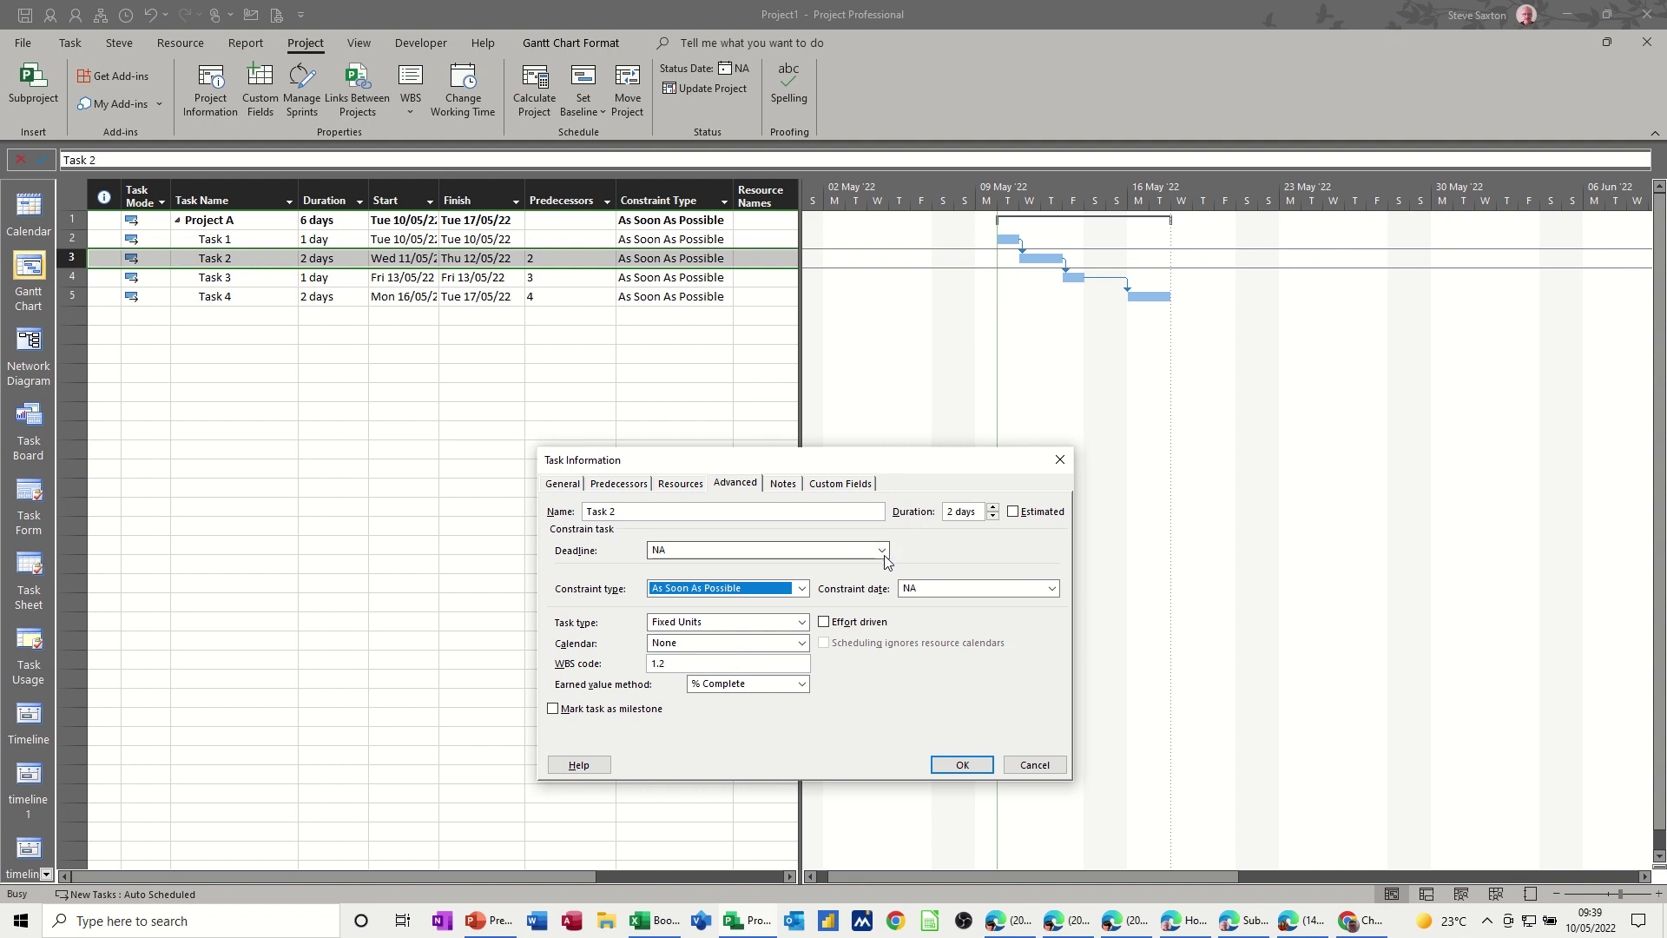
pyautogui.click(882, 551)
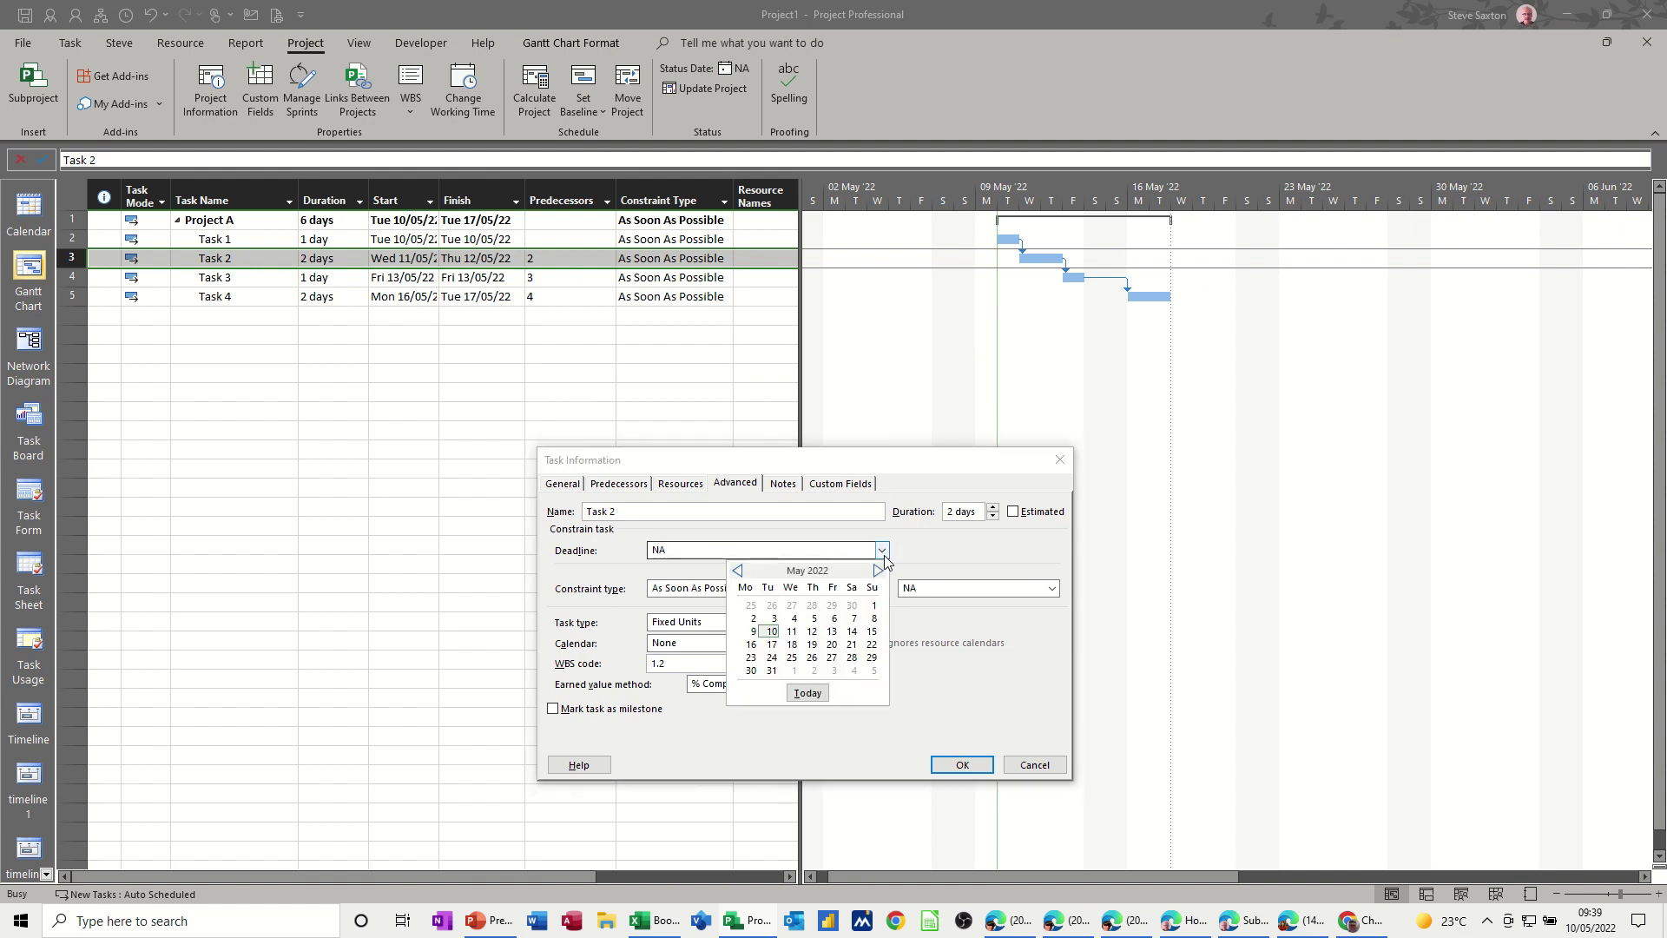
pyautogui.click(791, 658)
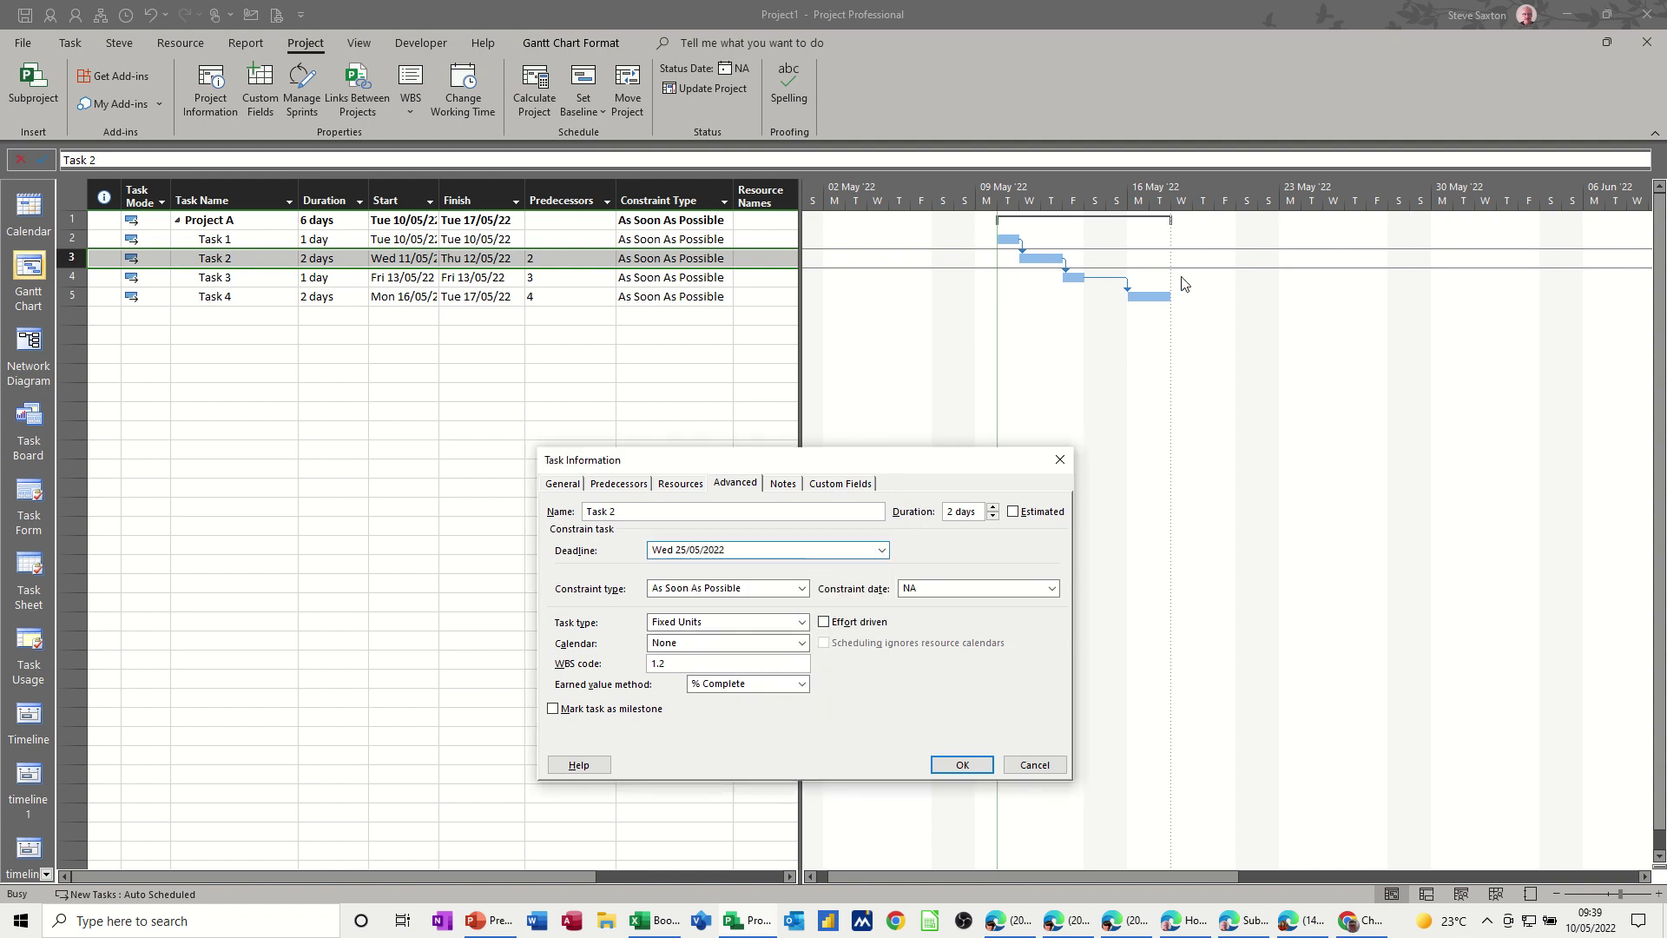
pyautogui.click(964, 764)
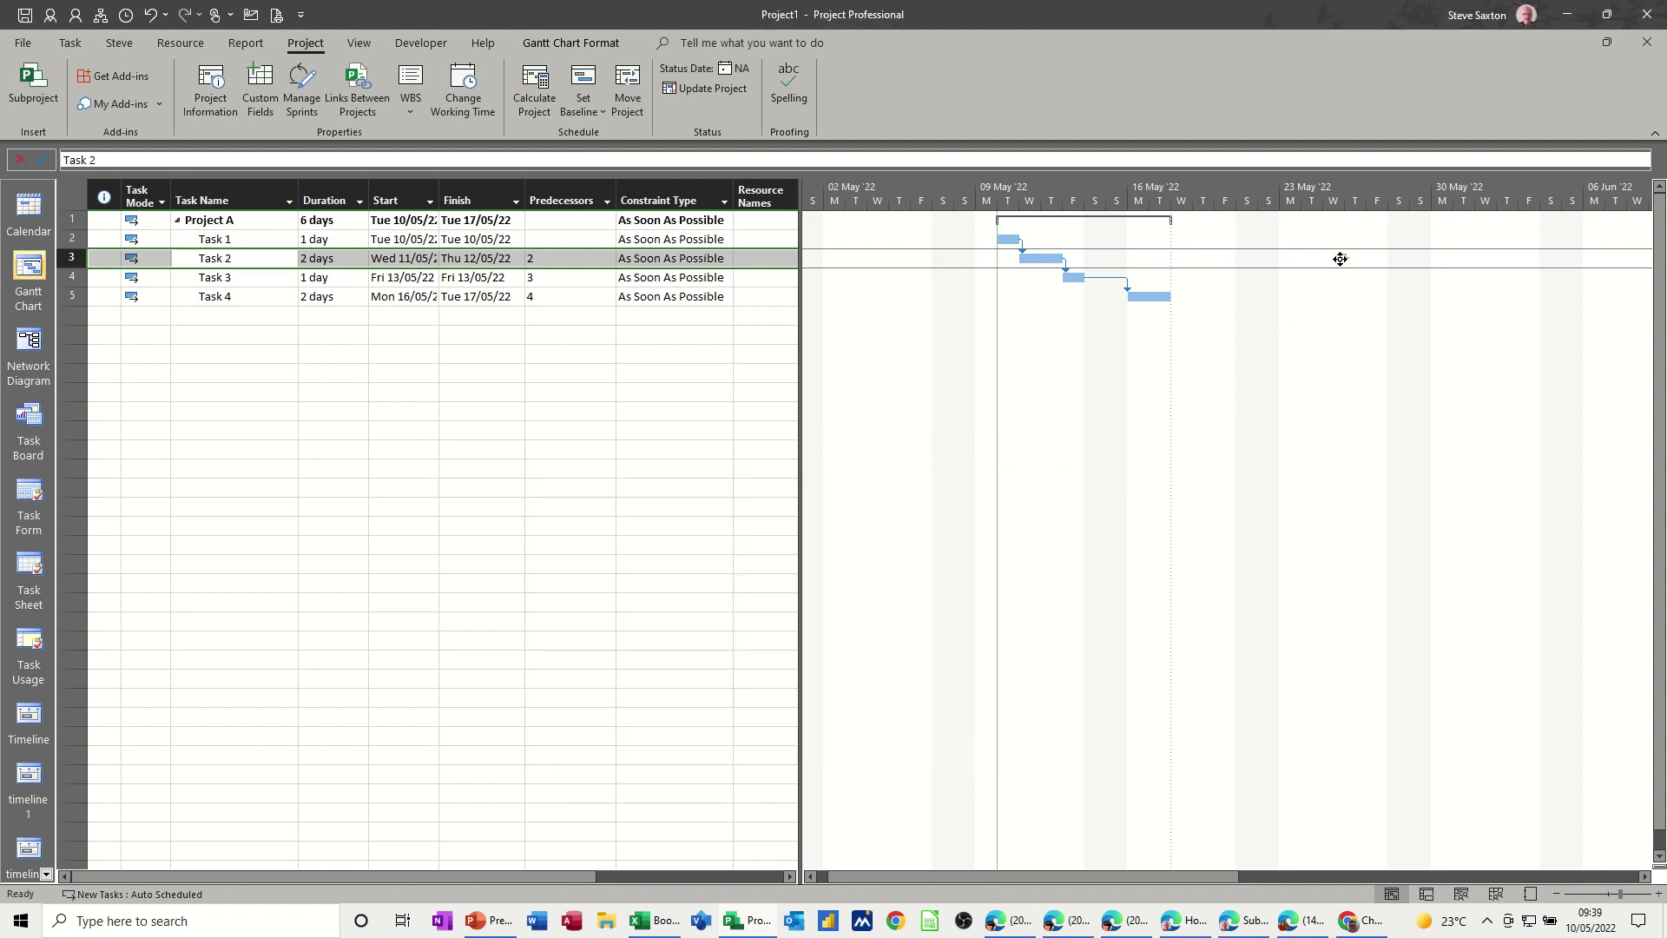
# Drag Task 2's deadline marker to 19 May.
pyautogui.moveTo(1342, 258)
pyautogui.moveTo(1343, 258); pyautogui.dragTo(1011, 267)
pyautogui.moveTo(101, 258)
pyautogui.moveTo(1019, 258); pyautogui.dragTo(1209, 257)
# Move Task 2's bar to start 24 May keeping its link, then undo the move.
pyautogui.moveTo(1036, 254); pyautogui.dragTo(1332, 254)
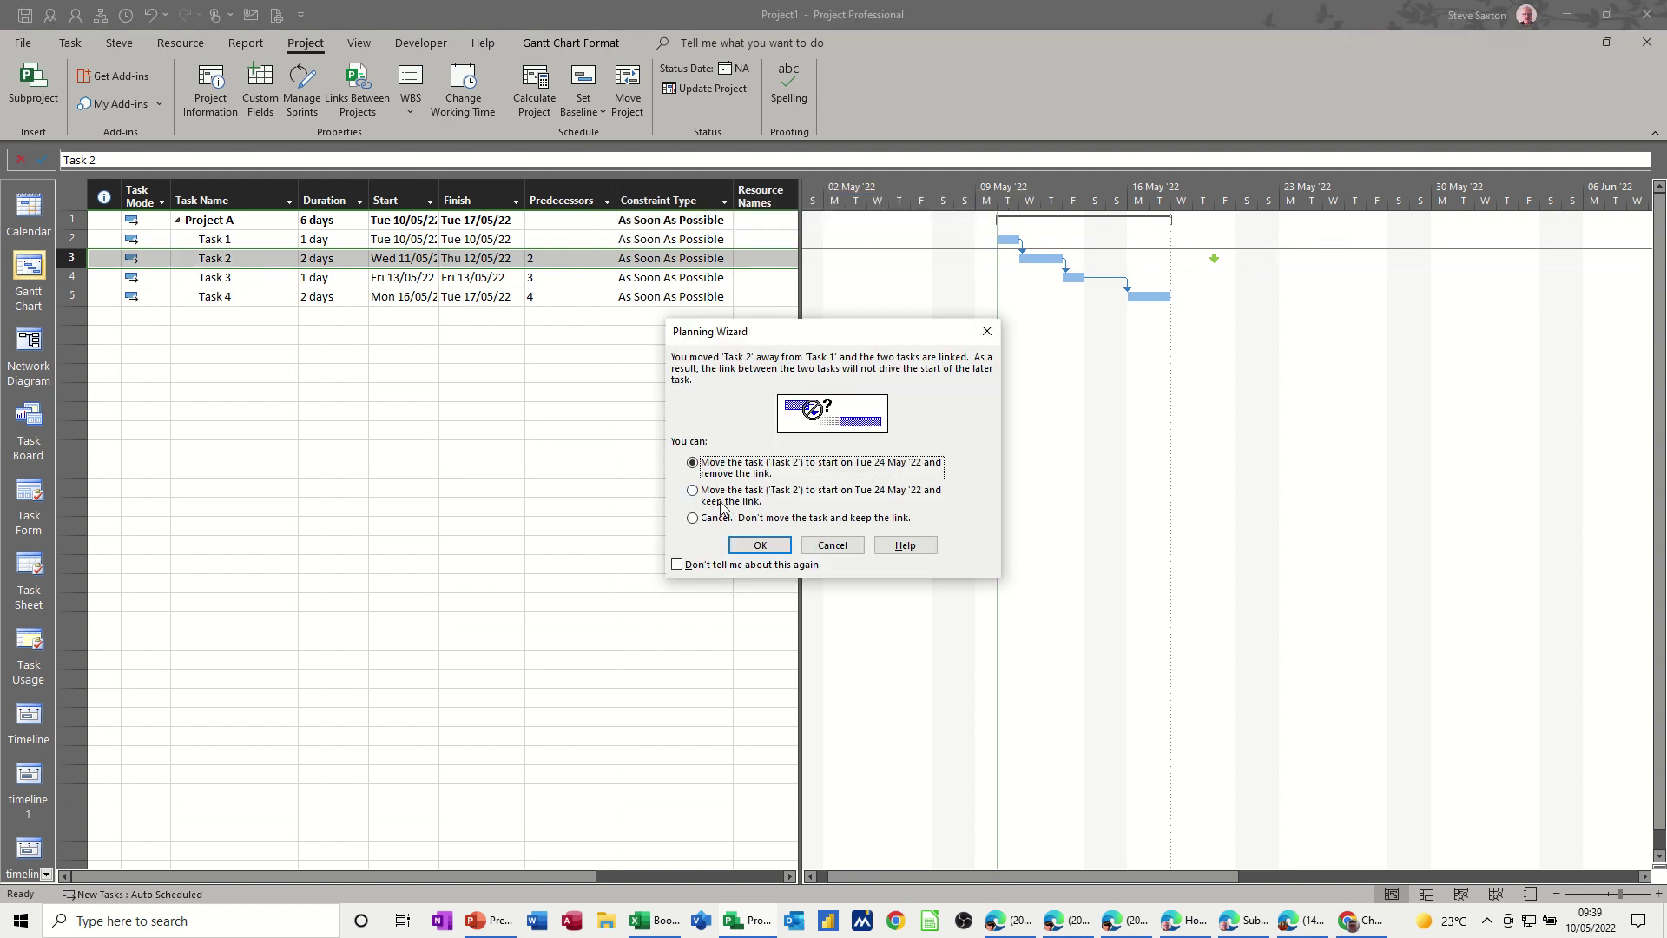
pyautogui.click(693, 492)
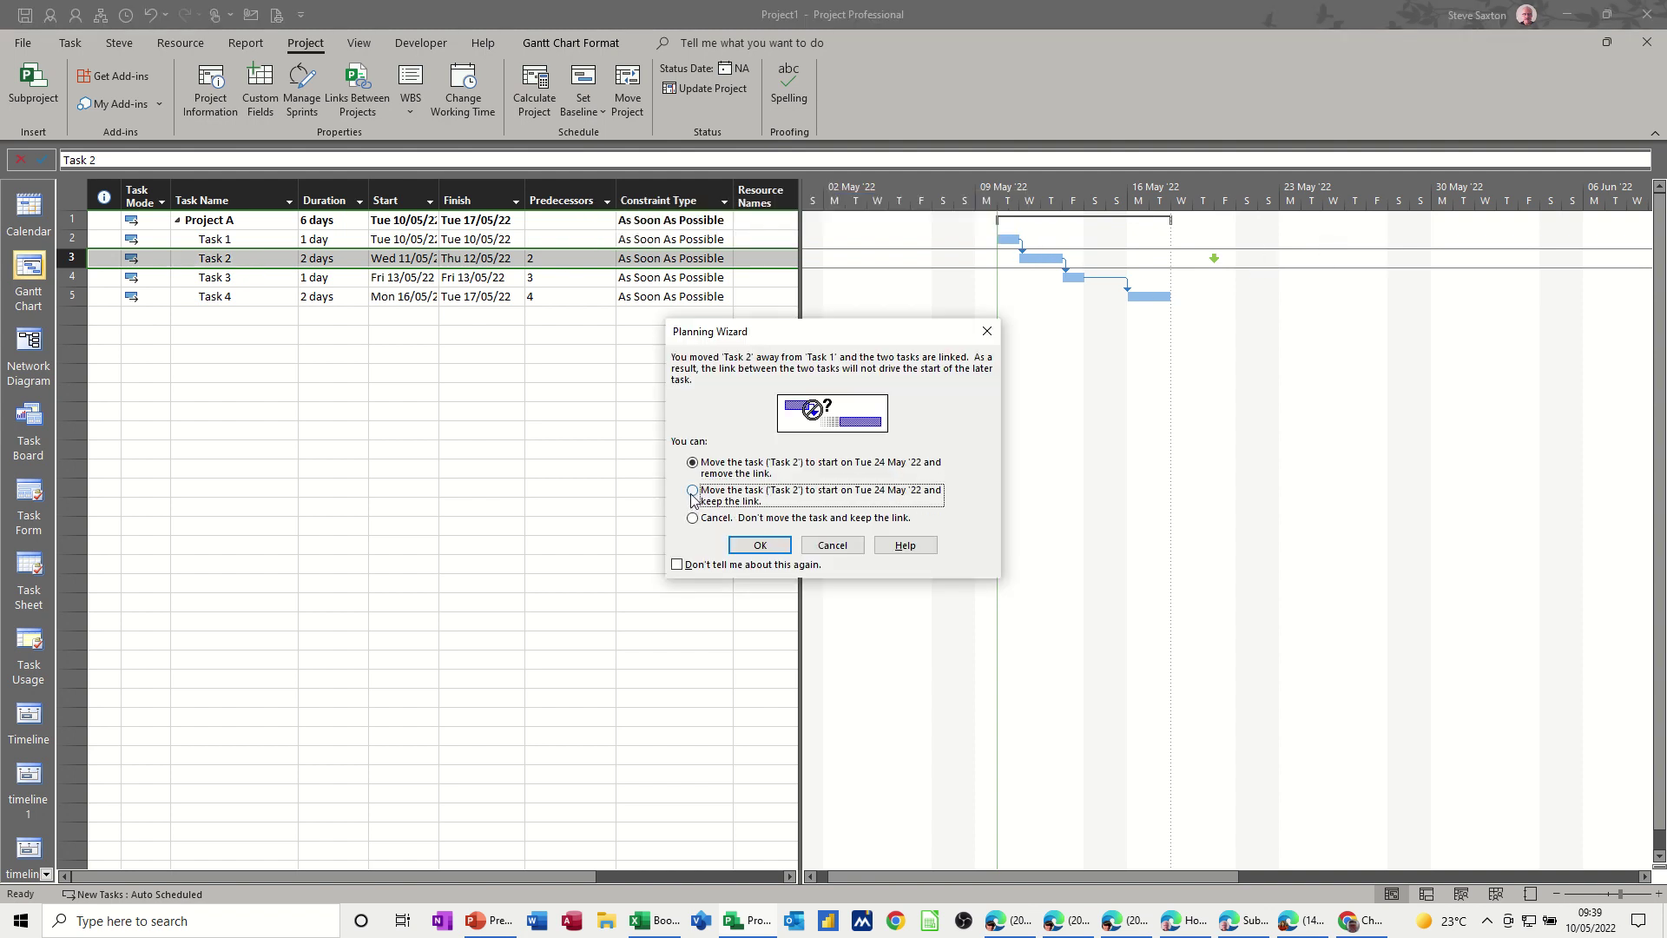
pyautogui.click(752, 544)
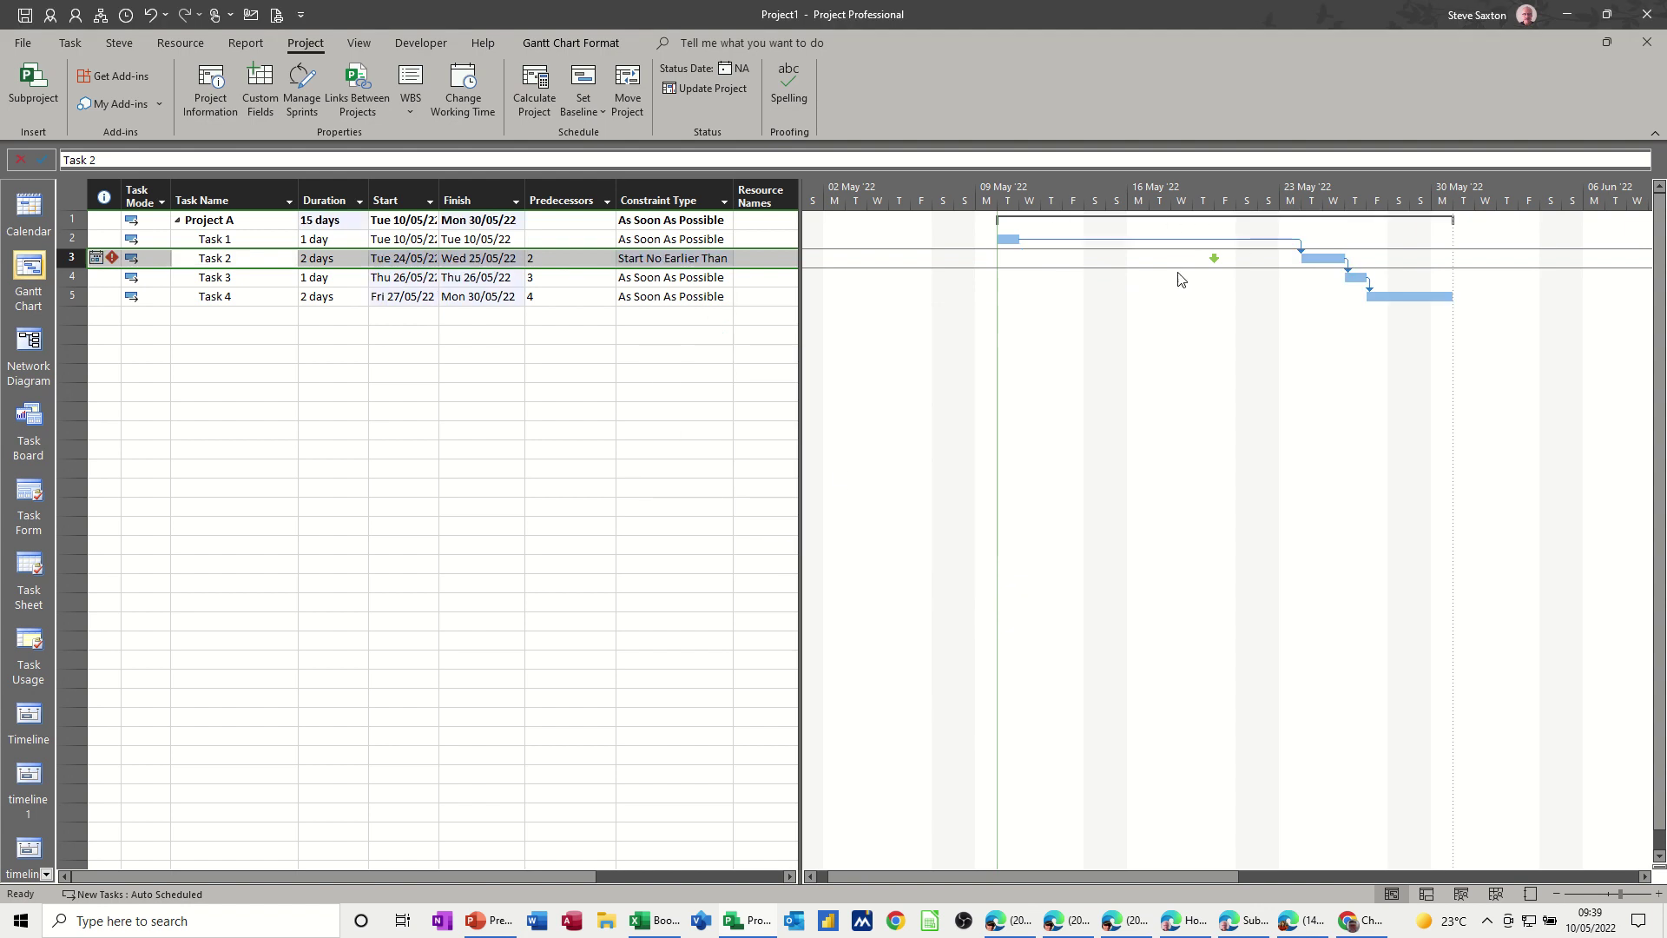
pyautogui.moveTo(96, 260)
pyautogui.hotkey('ctrl', 'z')
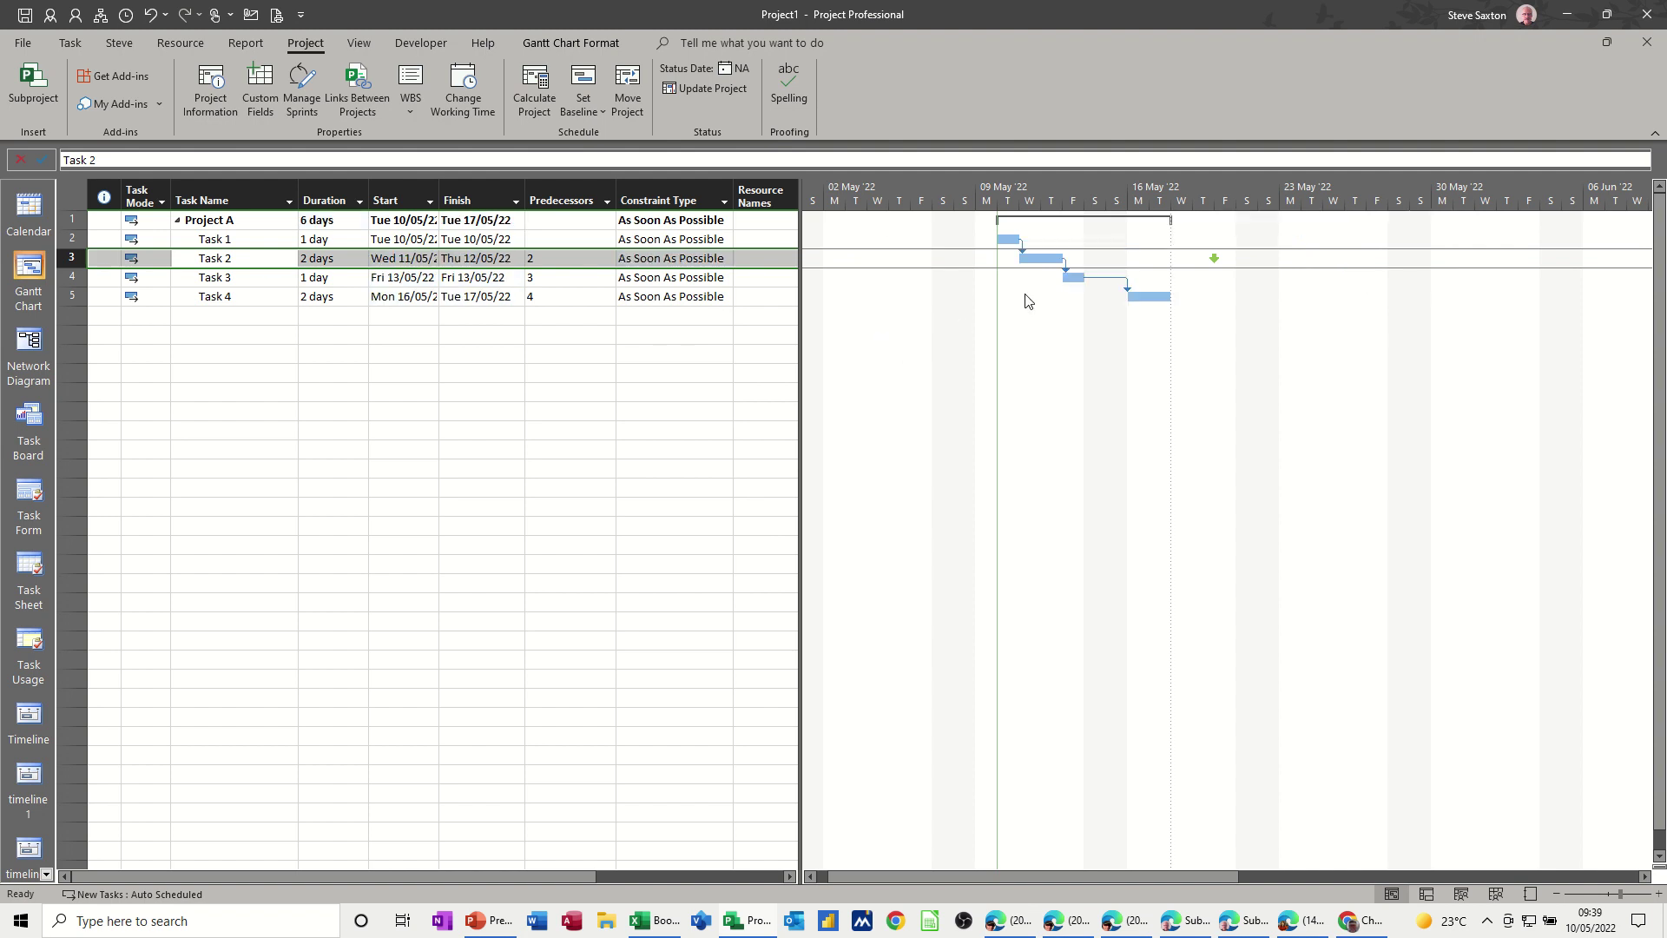
pyautogui.click(1211, 257)
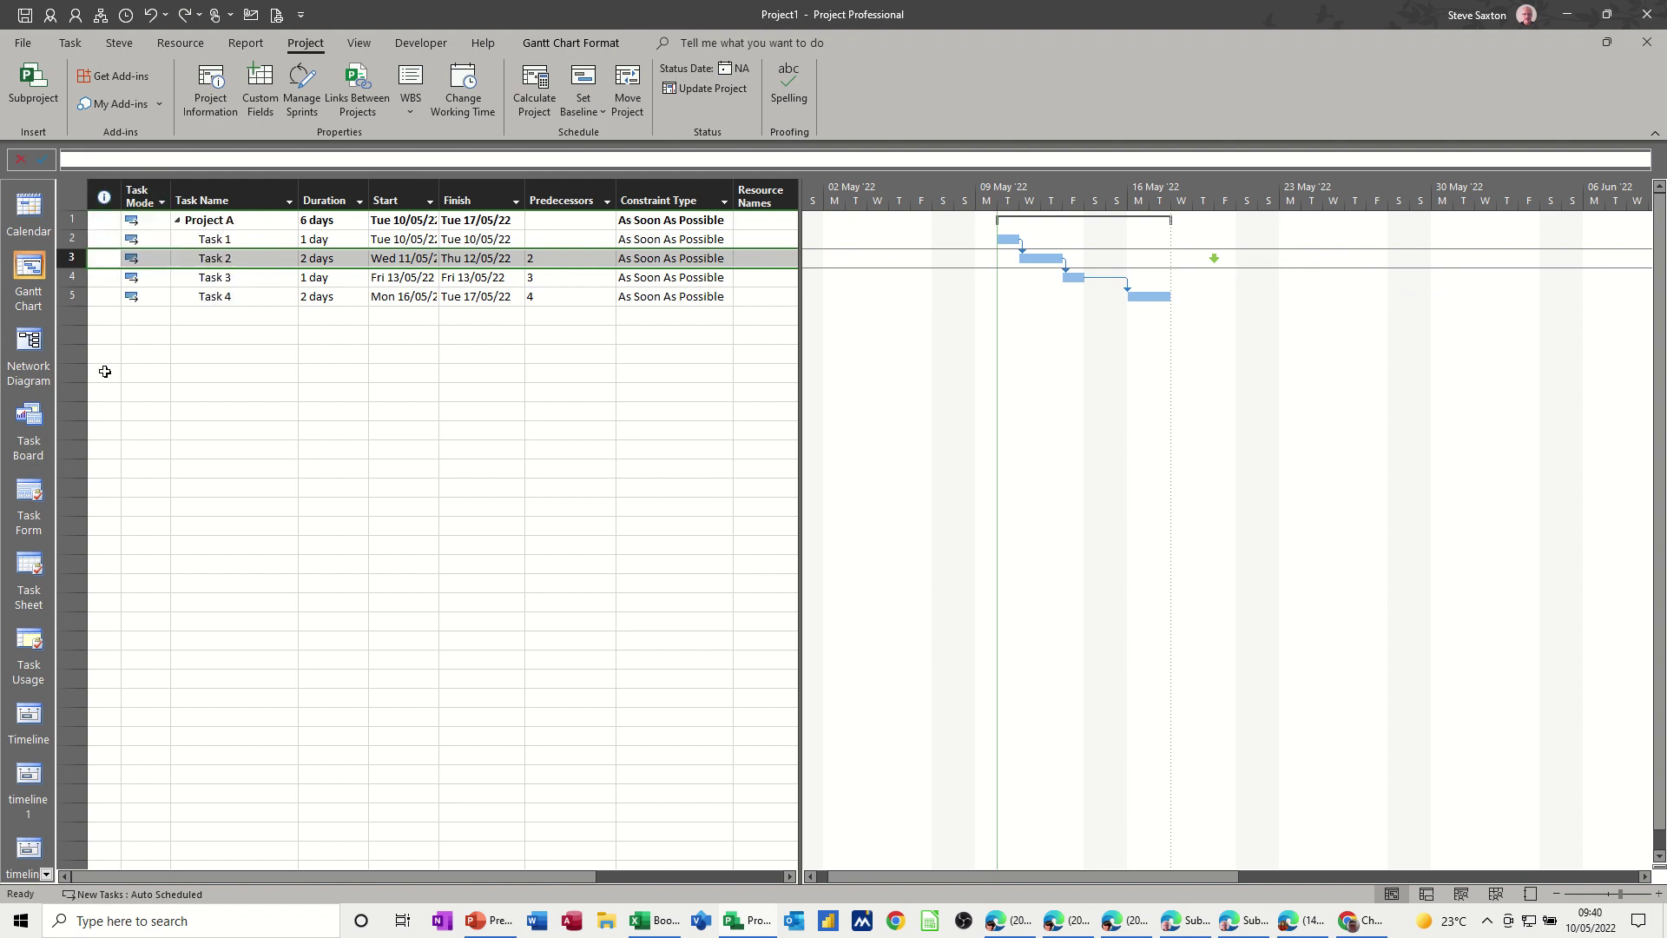
pyautogui.click(343, 45)
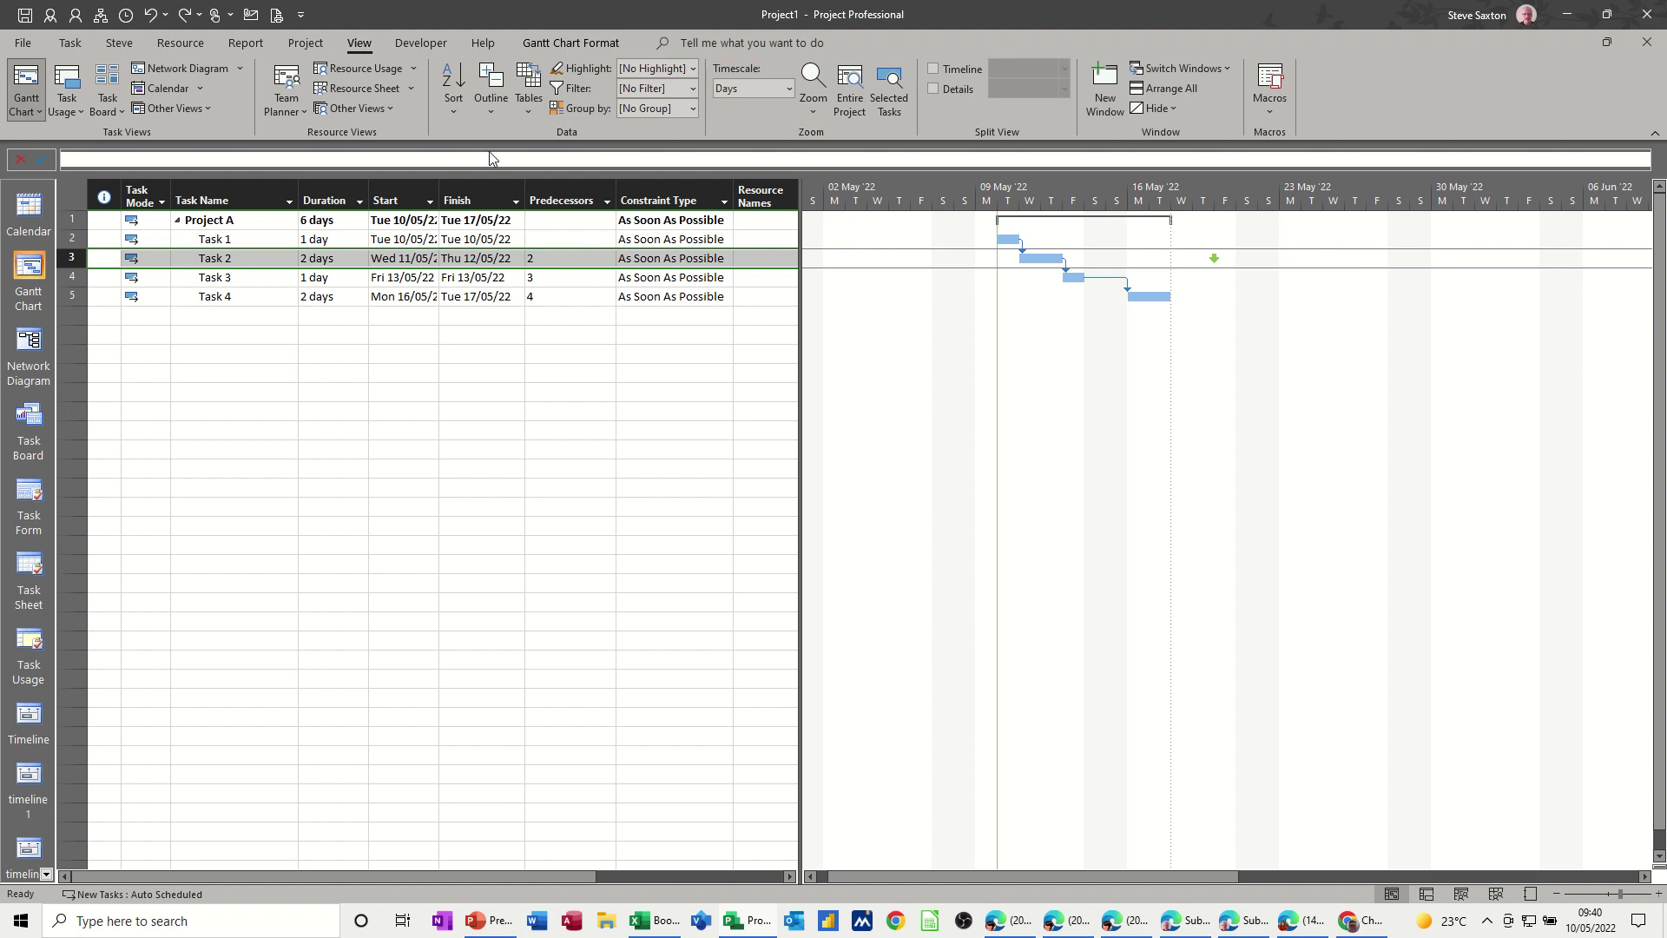
pyautogui.click(517, 110)
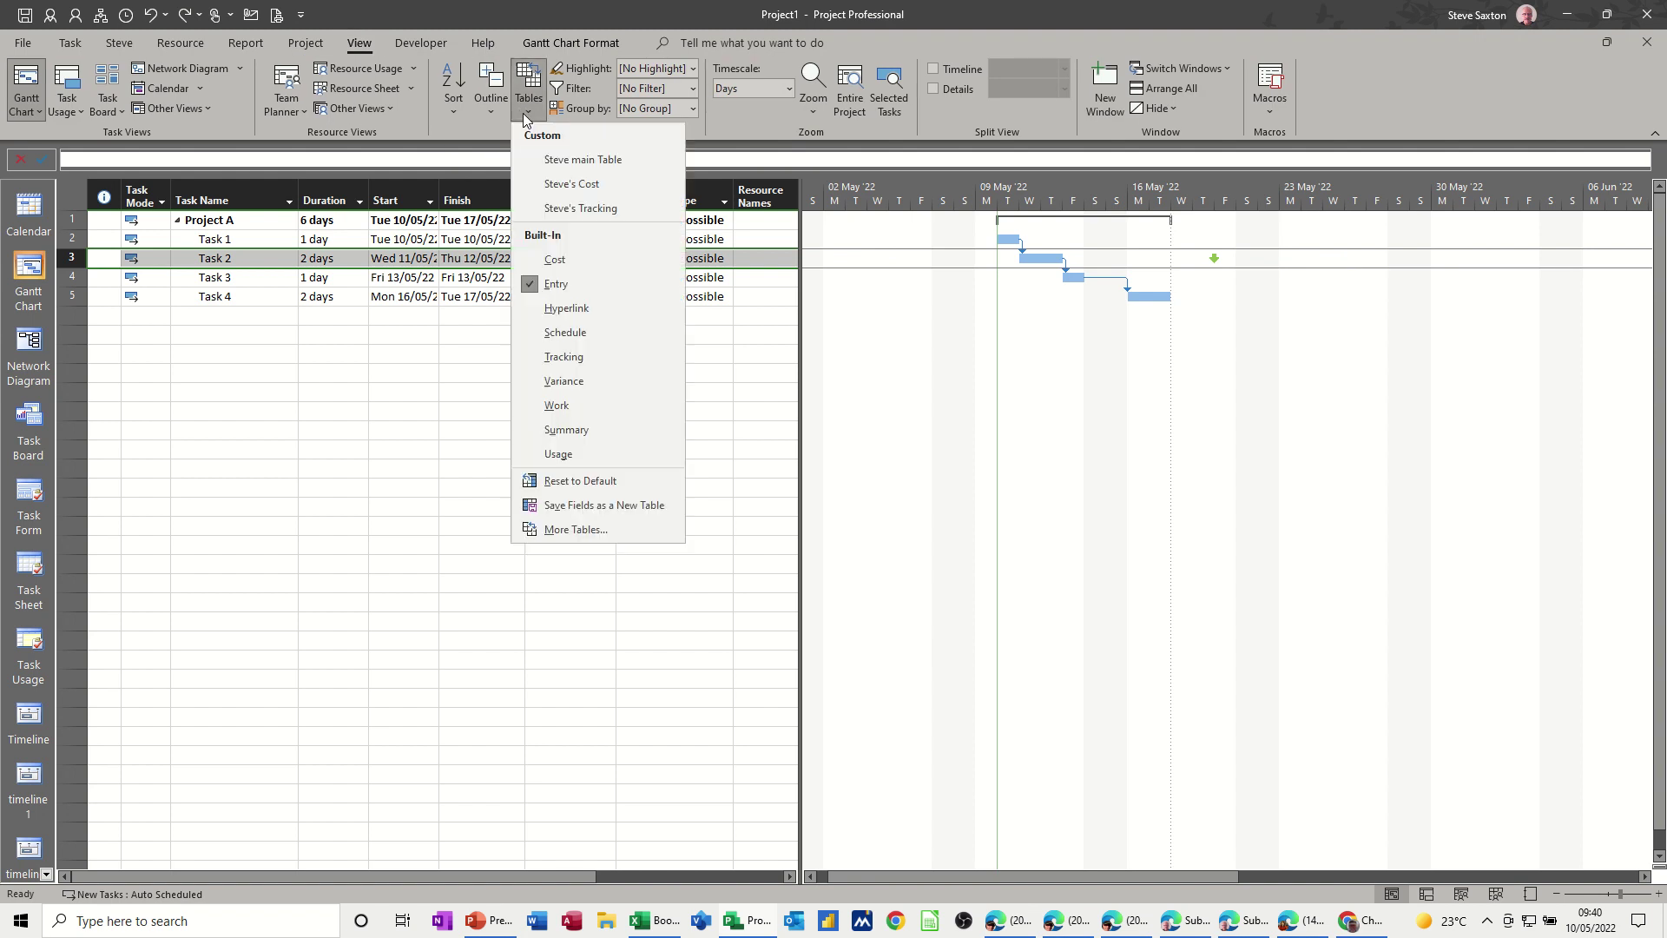
pyautogui.click(558, 259)
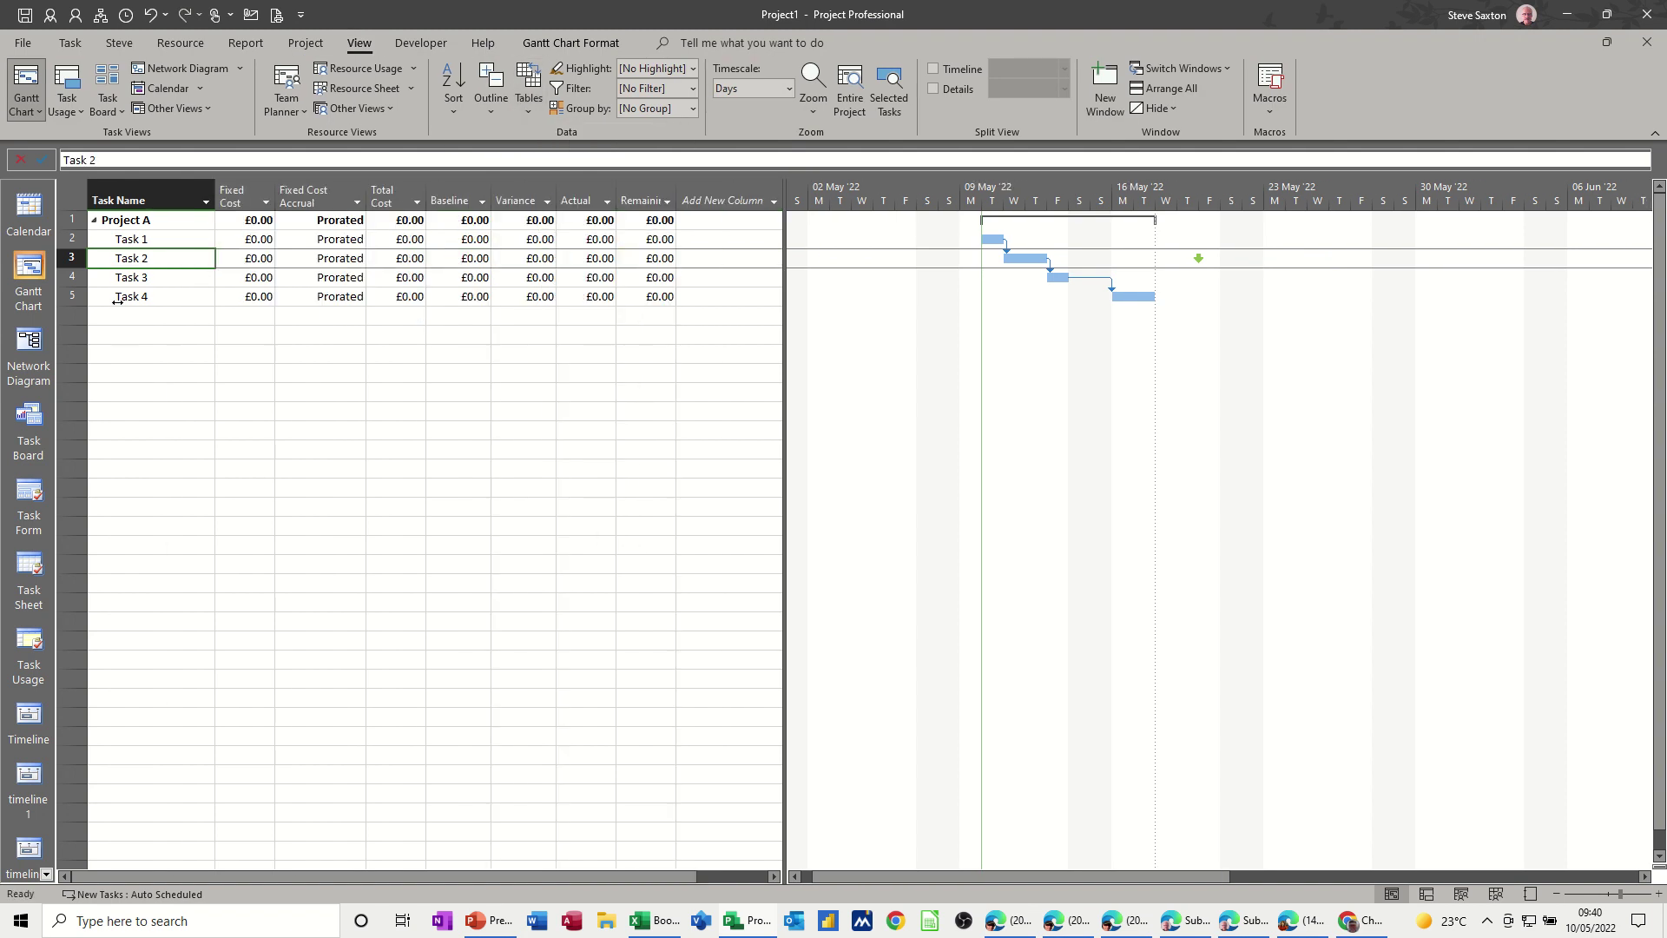
pyautogui.click(528, 115)
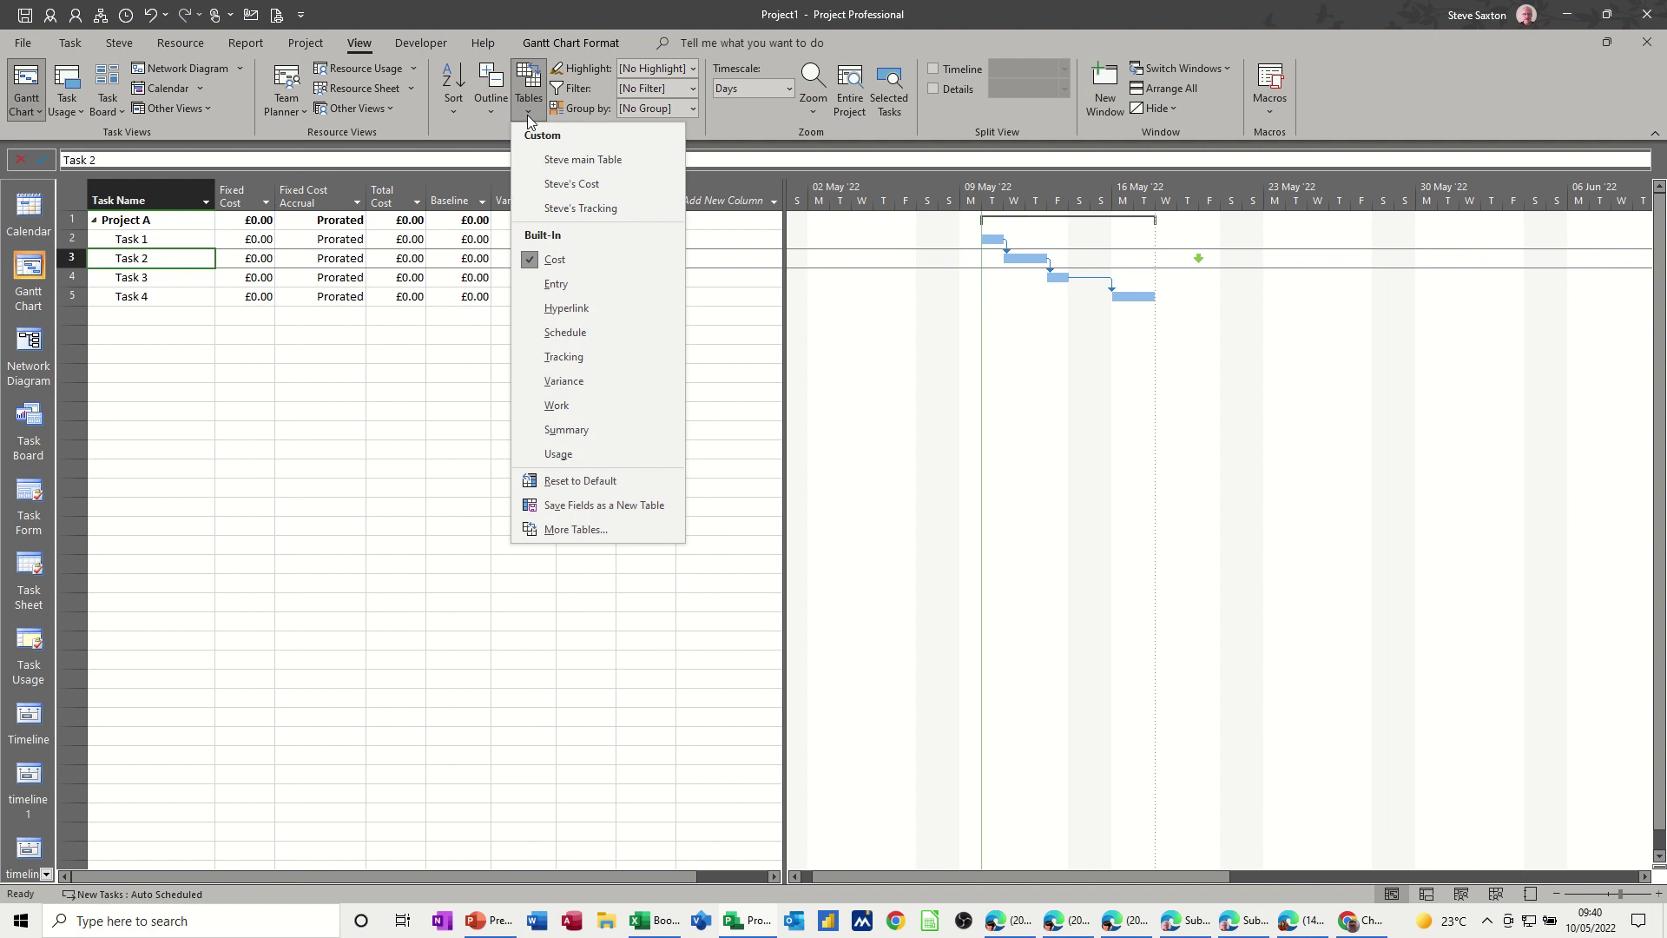
pyautogui.click(528, 356)
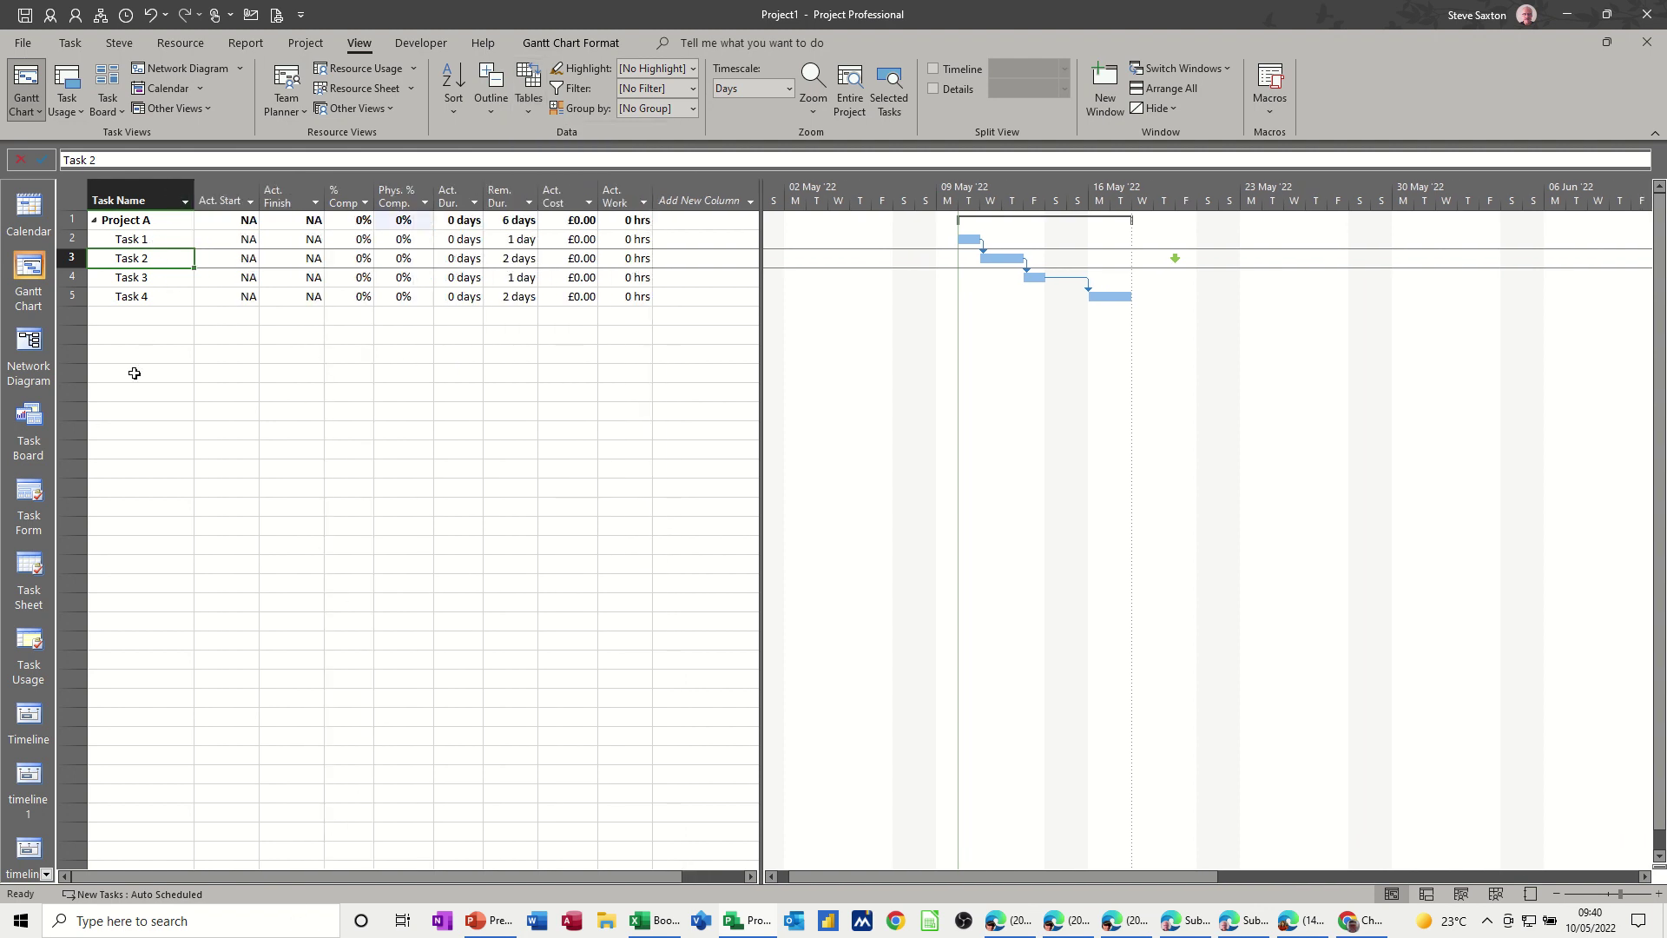
pyautogui.click(521, 109)
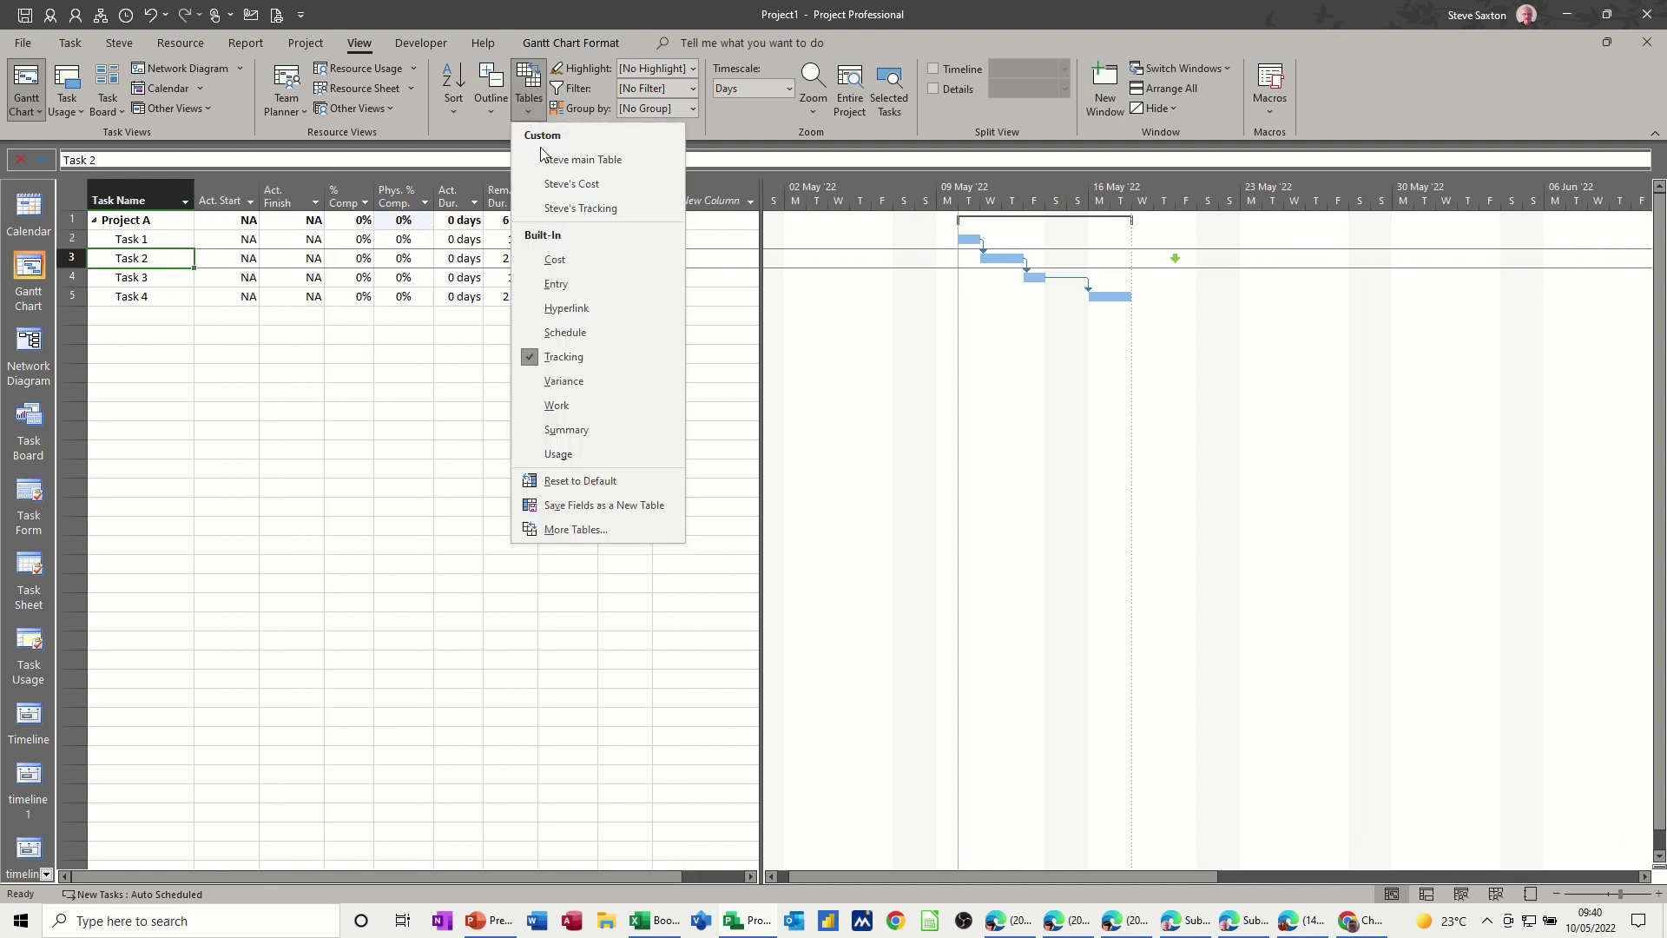
pyautogui.click(533, 277)
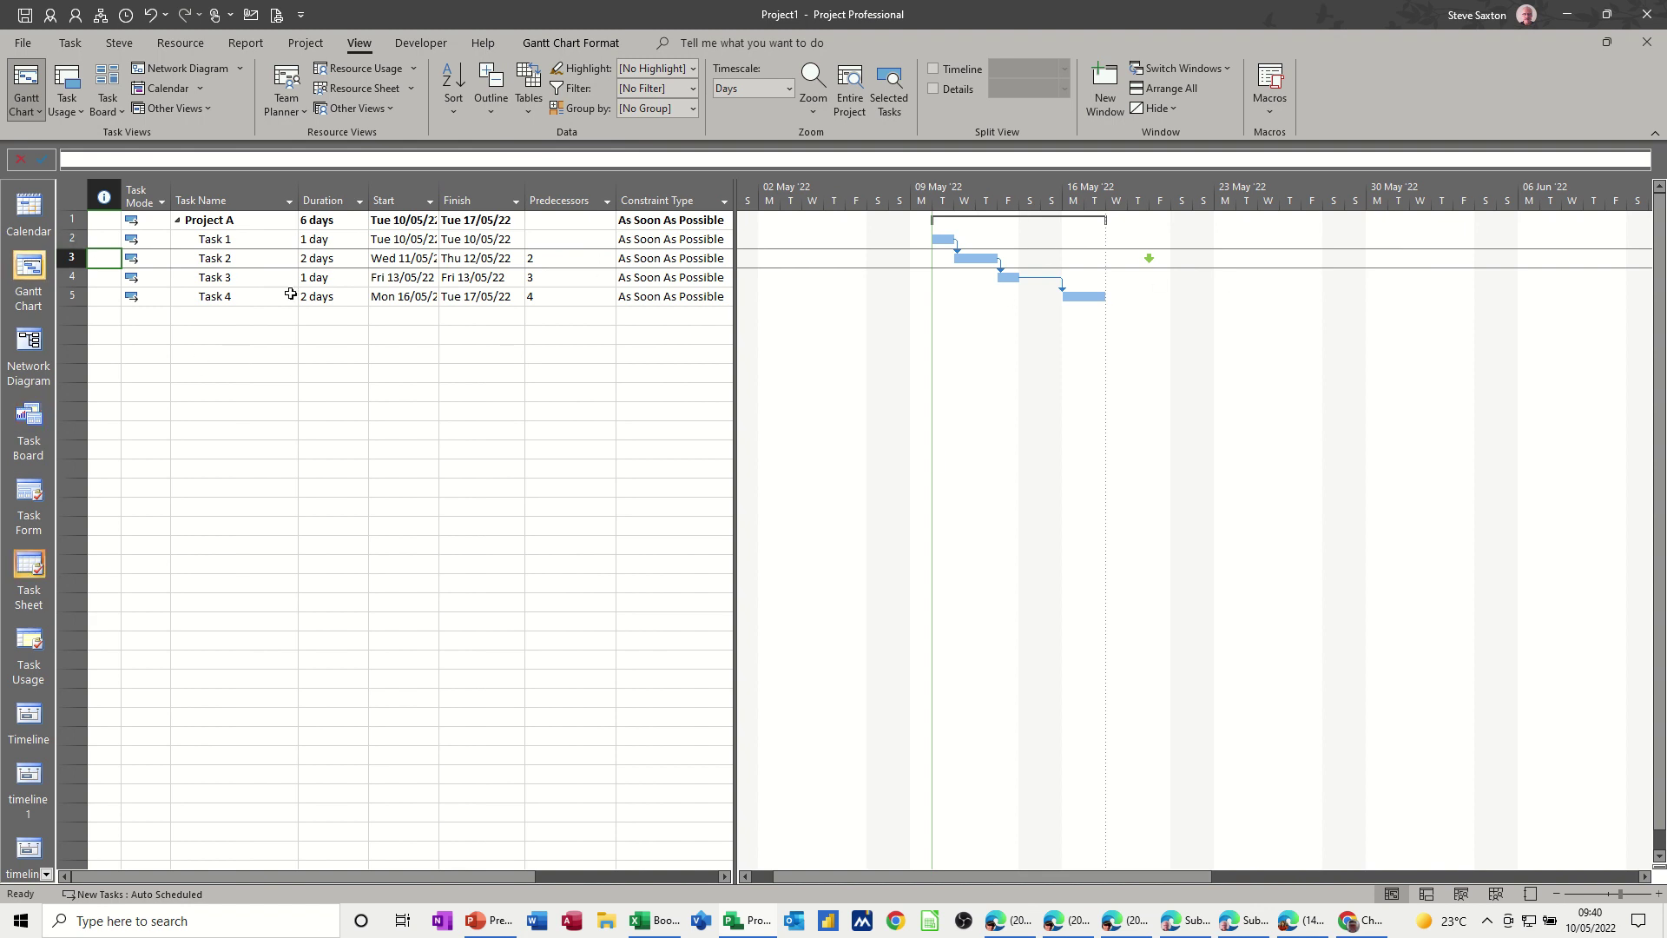
# Delete the deadline date from Task 2's task information.
pyautogui.doubleClick(224, 258)
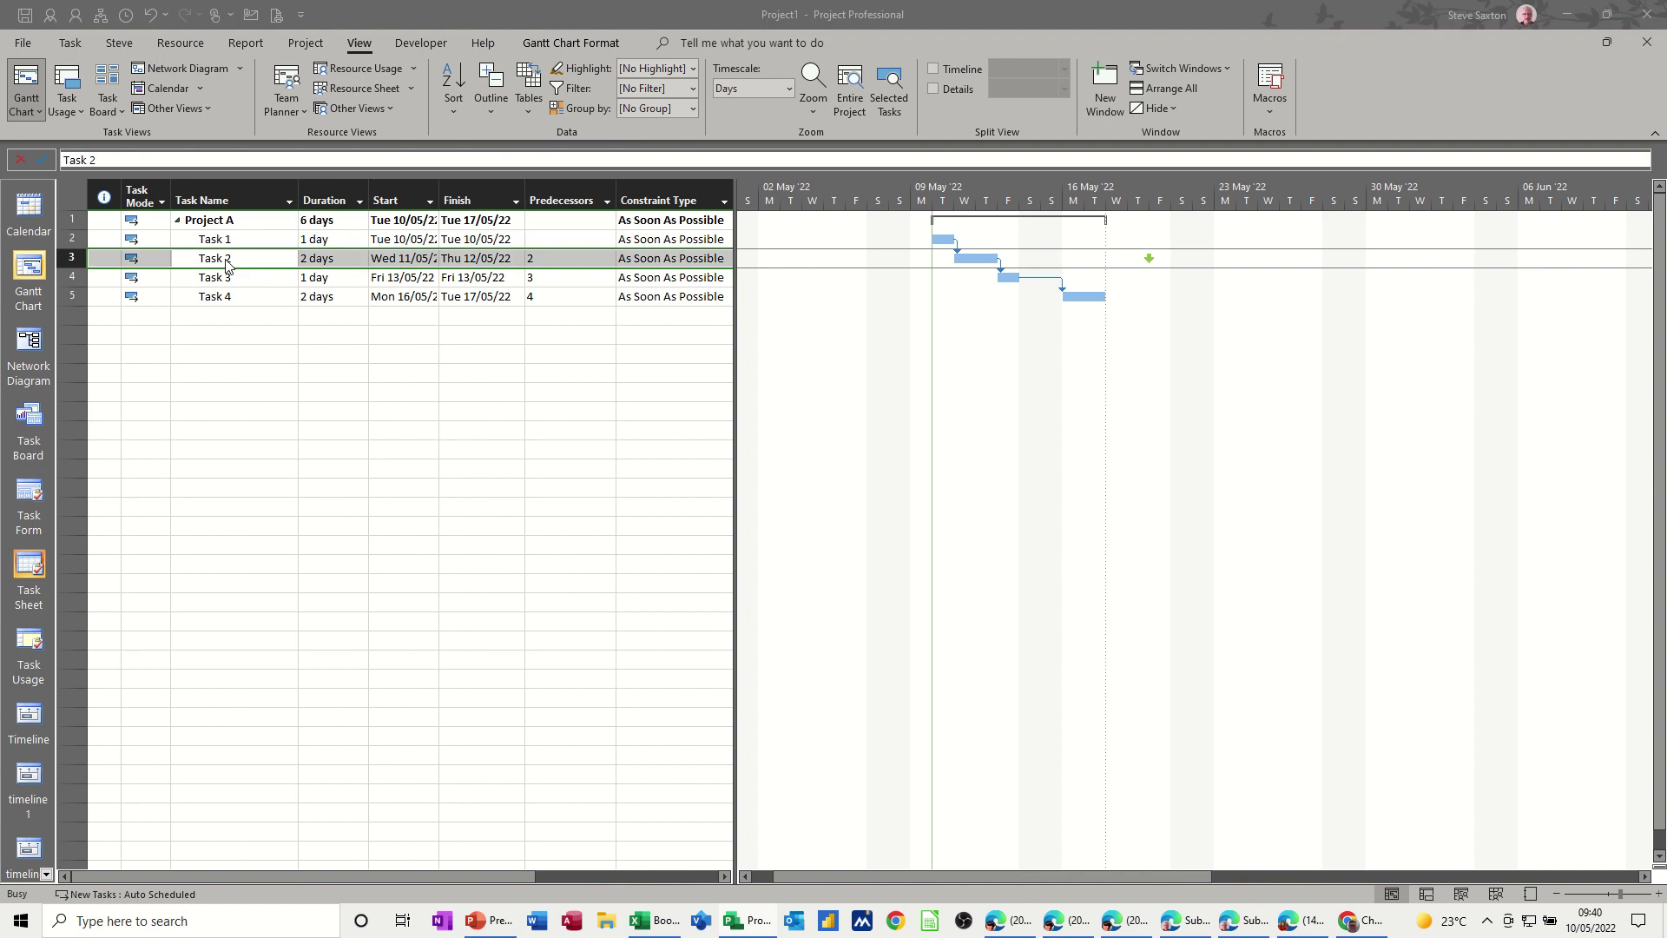
pyautogui.click(764, 386)
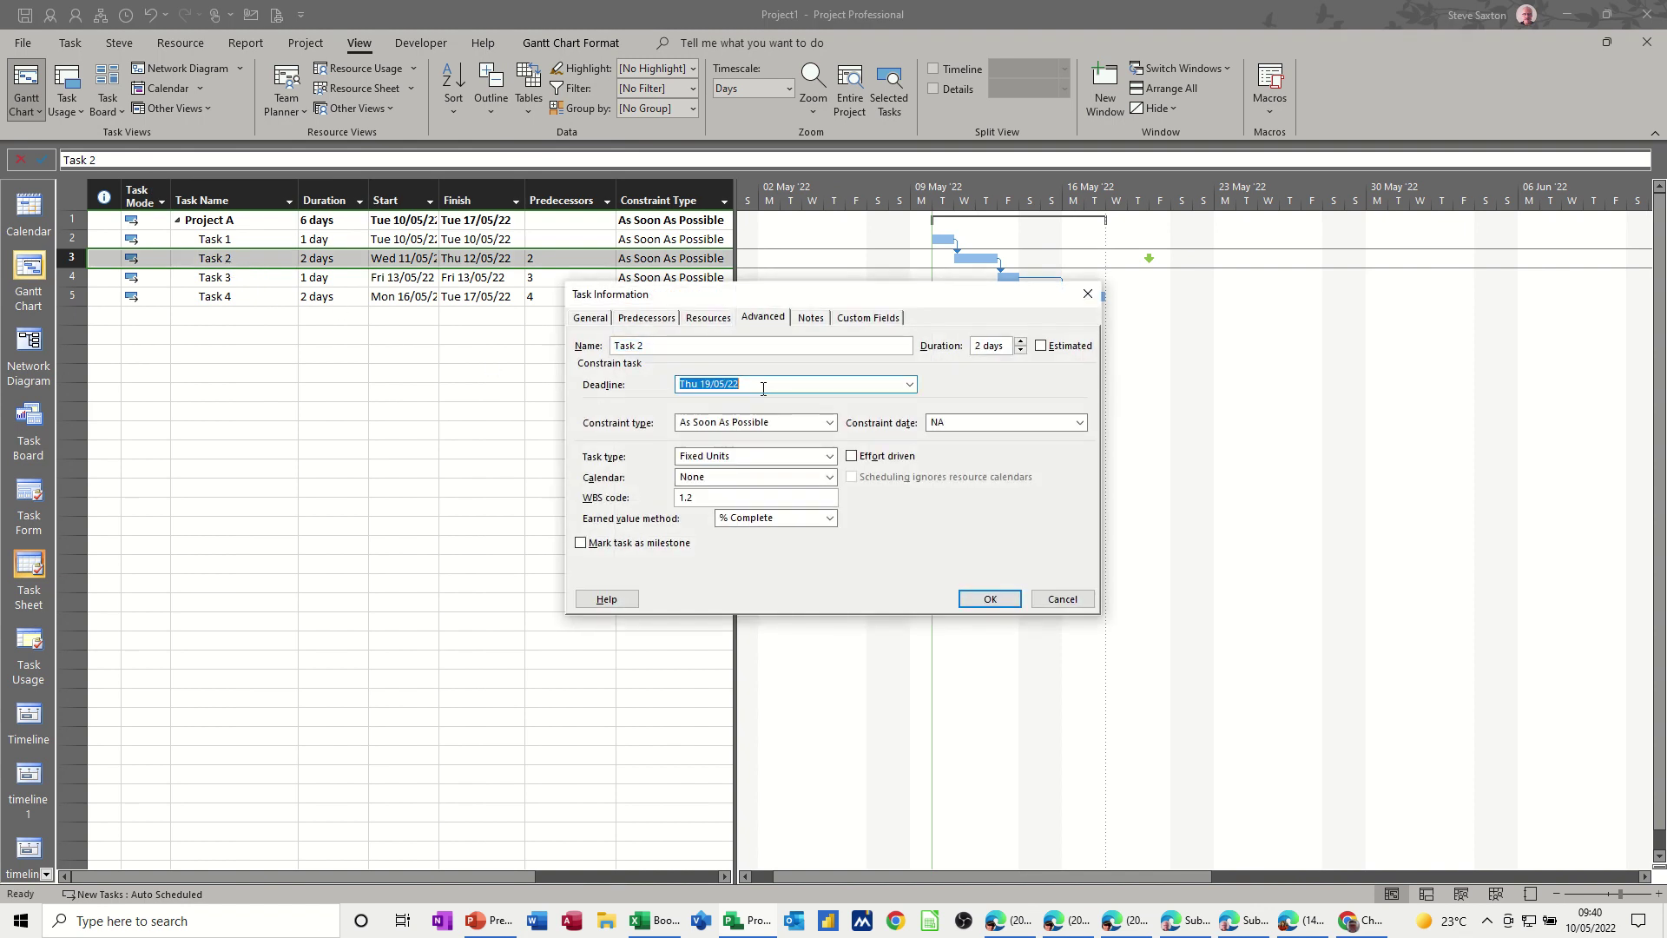
pyautogui.press('Delete')
pyautogui.click(977, 600)
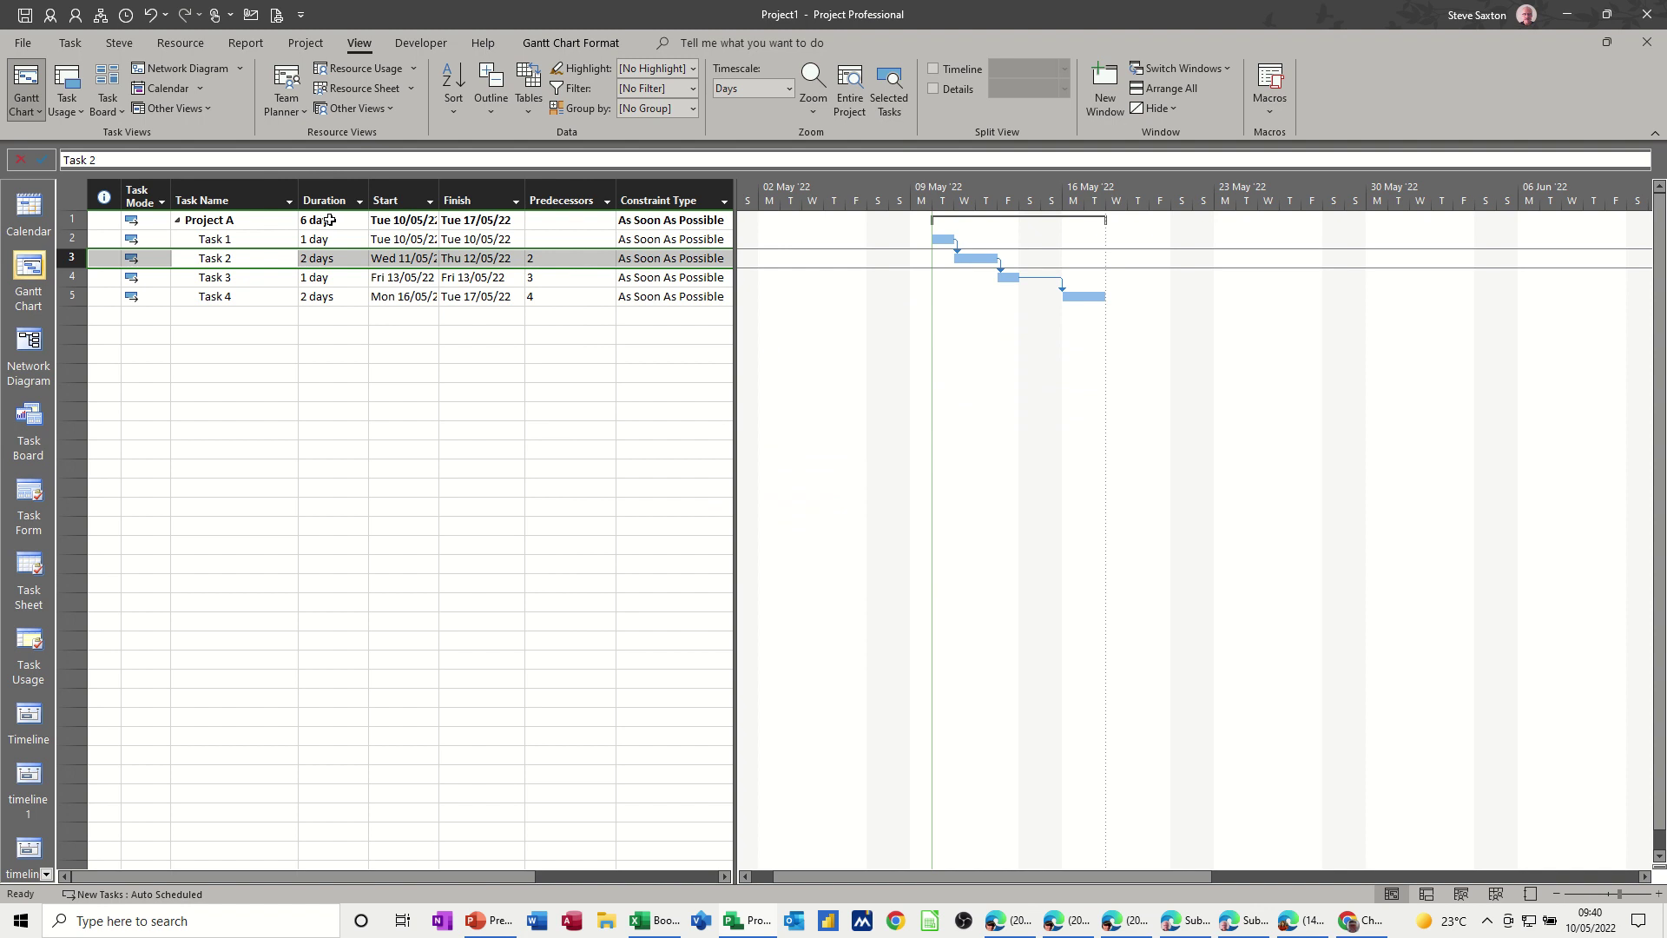